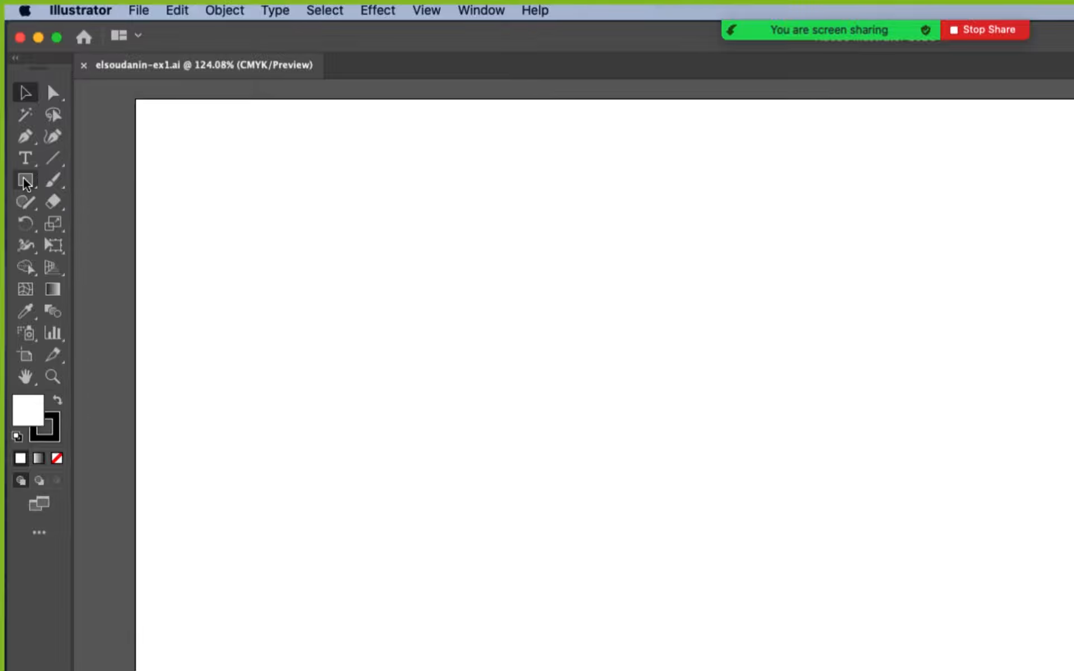
Detach the shape tools into a floating panel and place it over the lower left part of the artboard
left_click(27, 181)
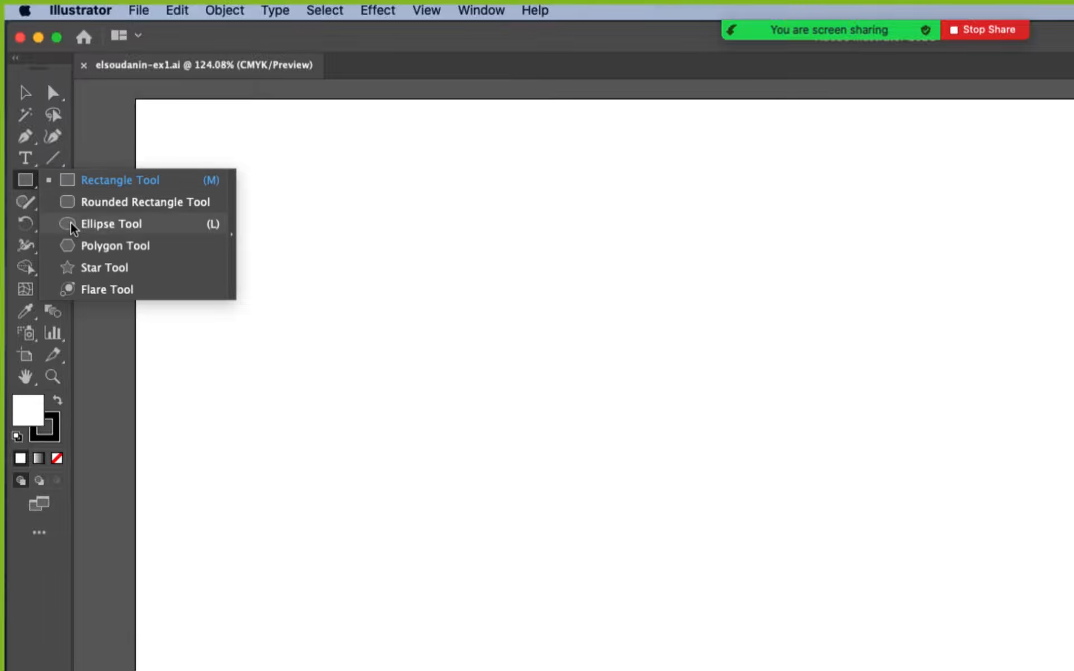
left_click(232, 201)
left_click_drag(96, 199, 169, 150)
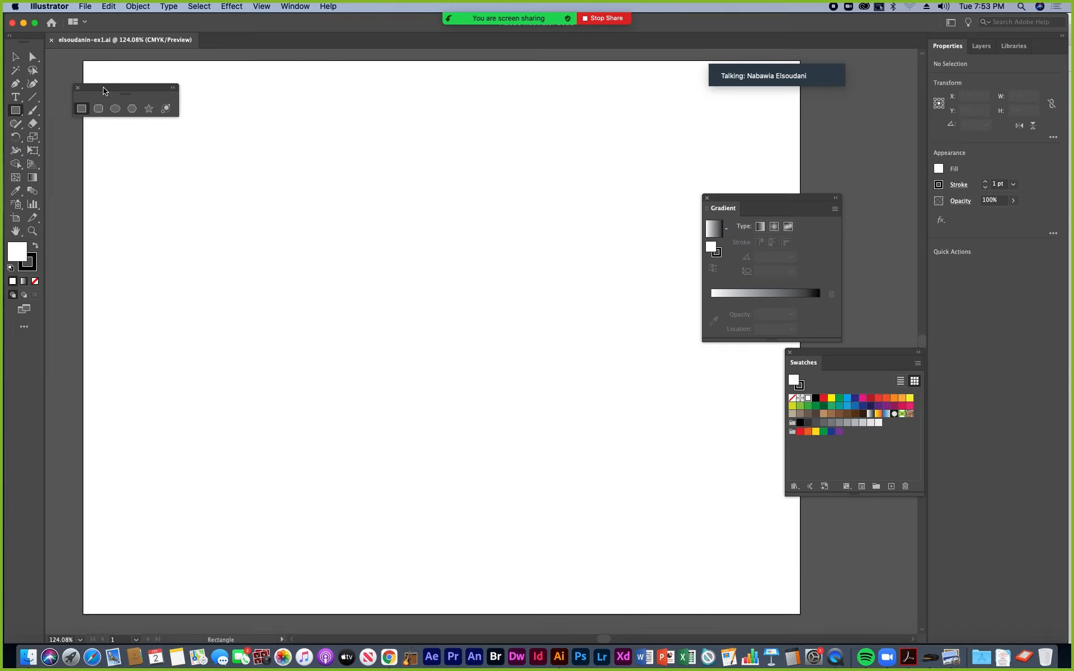
left_click_drag(109, 91, 113, 234)
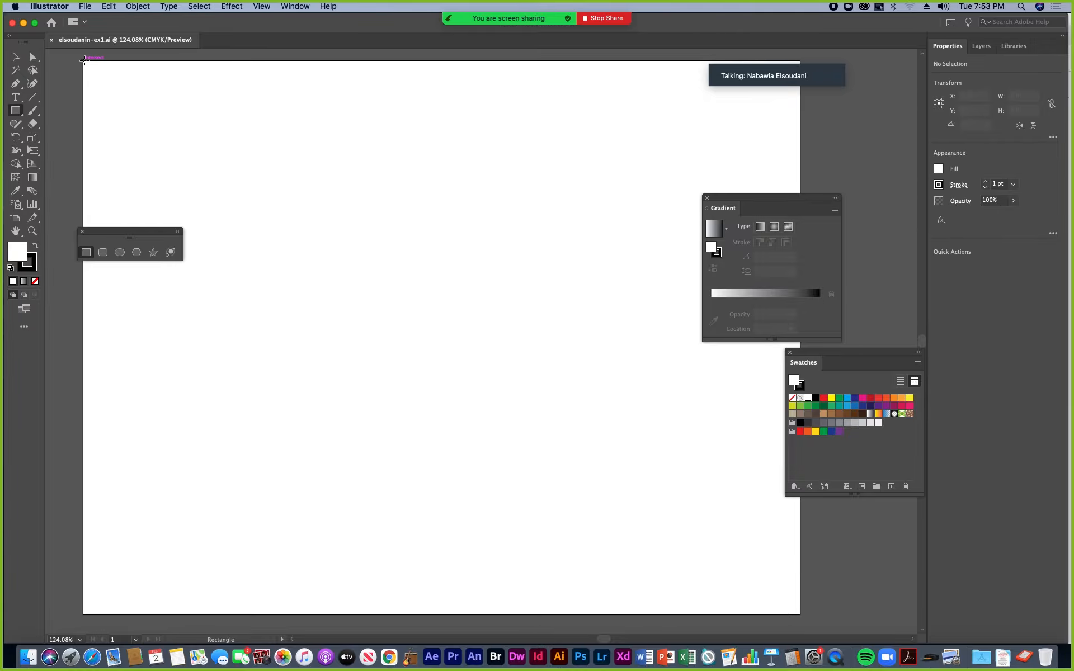
left_click_drag(146, 236, 163, 377)
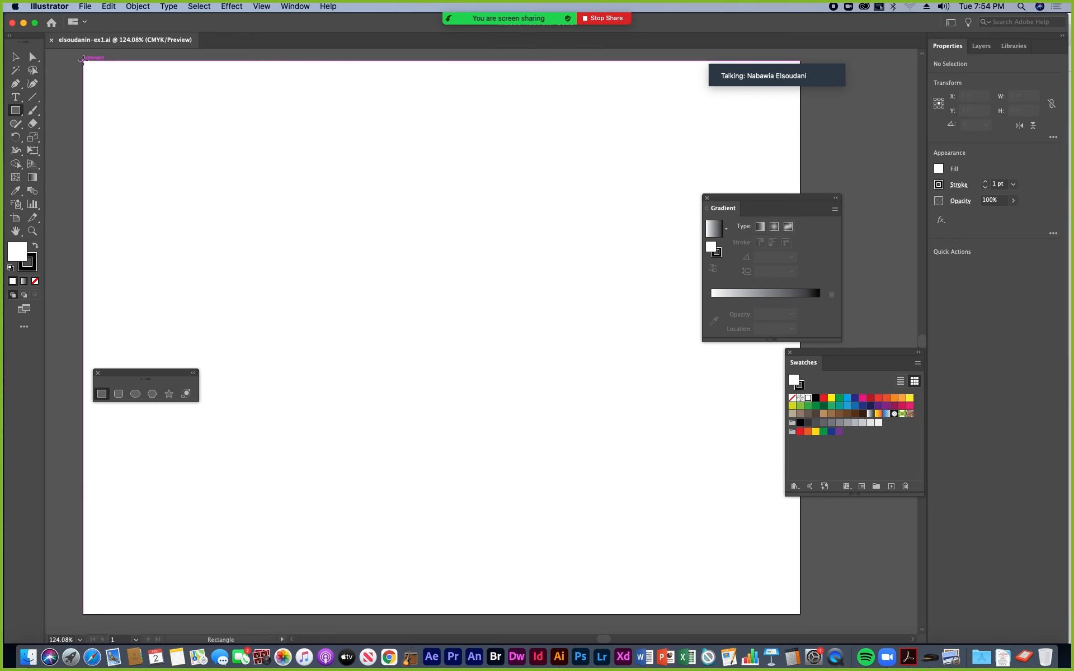
Draw a rectangle 11 in wide and about 6 in high, starting from the artboard's upper left corner
left_click_drag(83, 59, 803, 451)
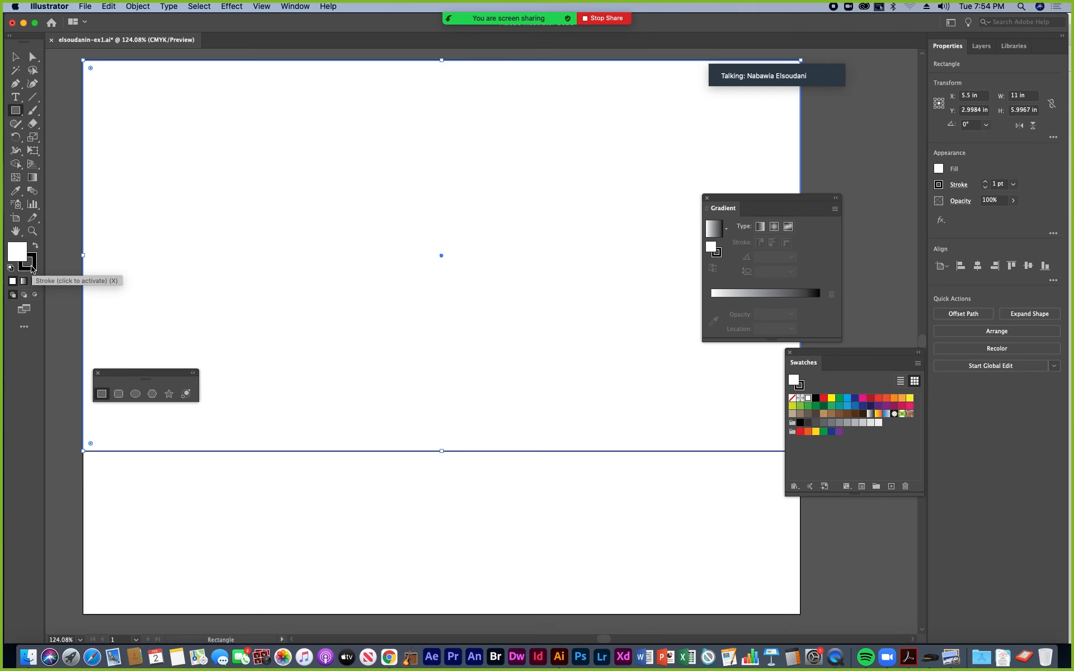
left_click(30, 266)
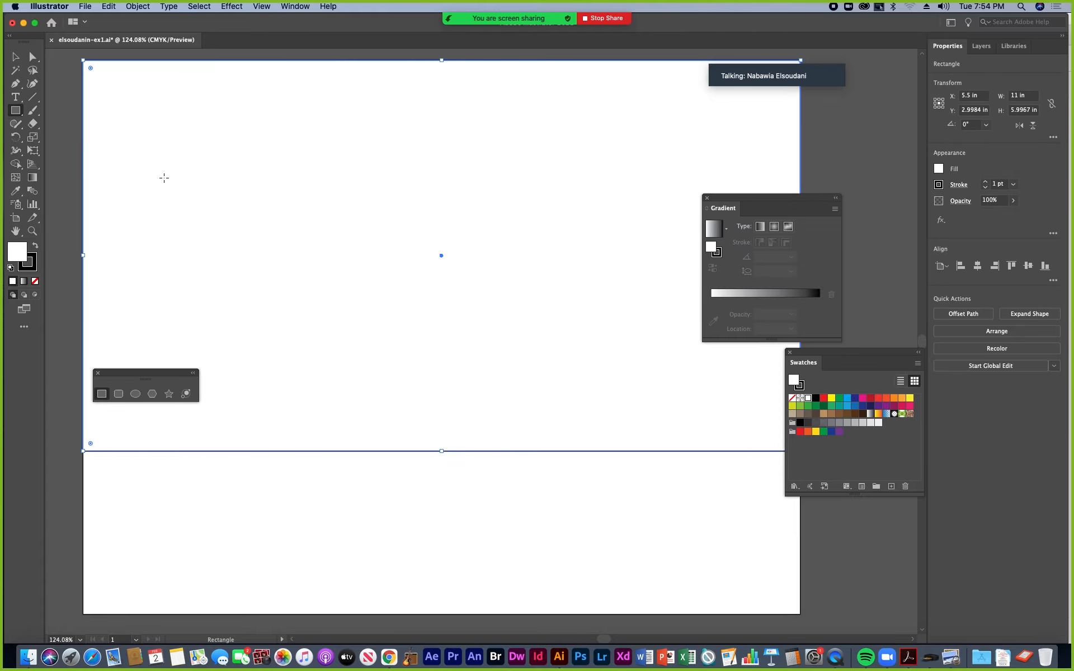
Move the rectangle away from the artboard's corner with the Selection tool and return it to that corner
left_click(16, 58)
left_click(155, 477)
left_click_drag(250, 366, 325, 400)
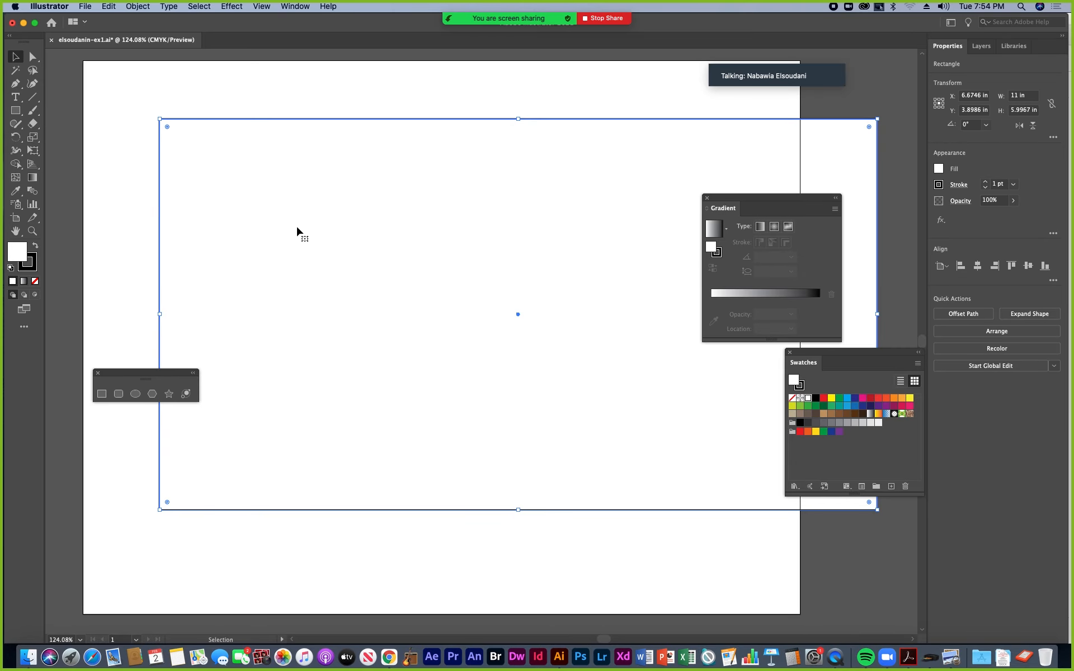
left_click_drag(353, 245, 270, 216)
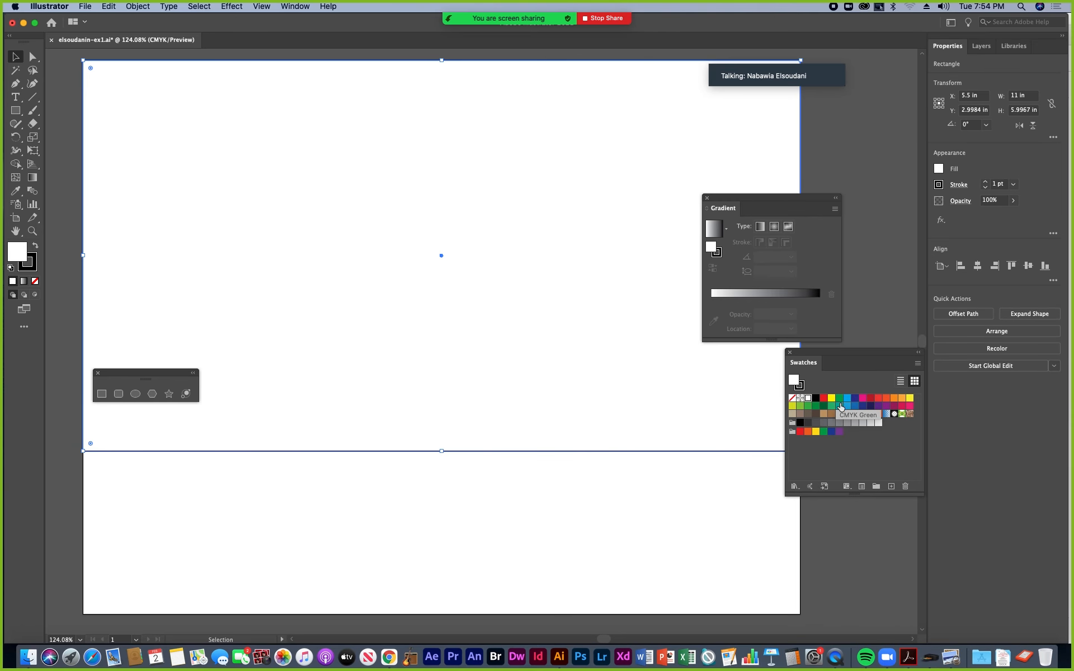
Fill the rectangle with a darker blue swatch and move the Swatches panel down below the rectangle
left_click(847, 399)
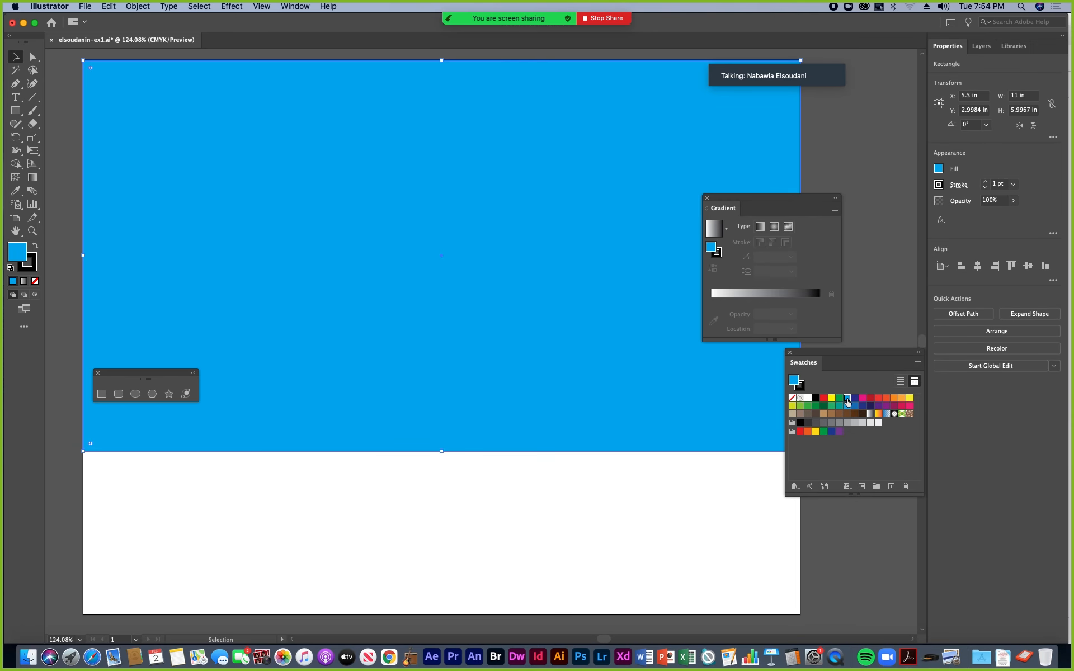
left_click(854, 406)
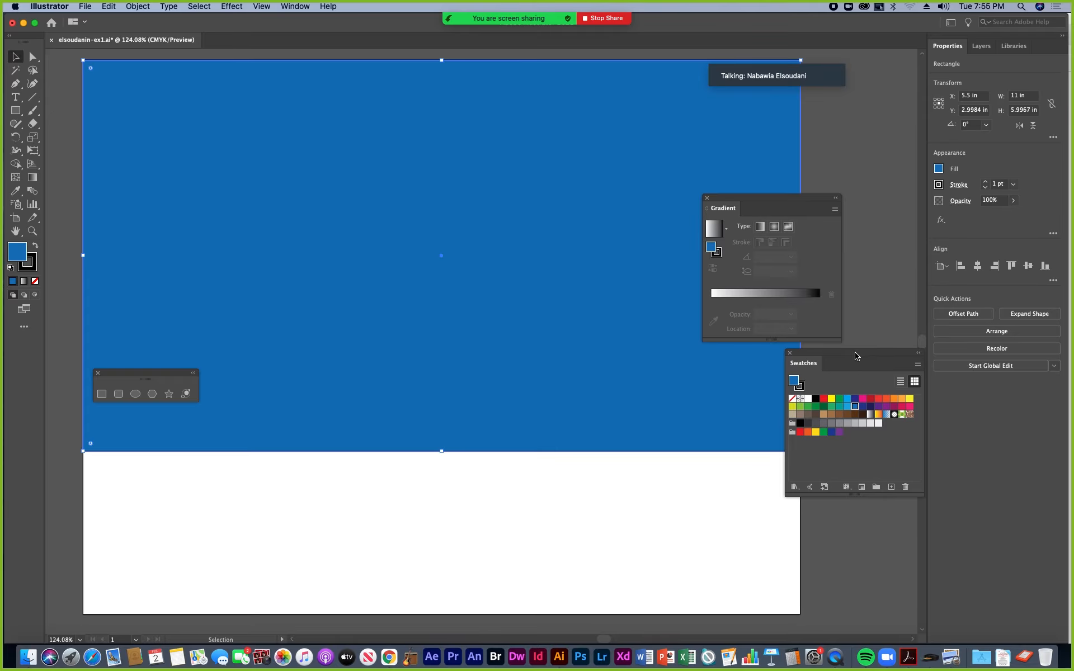
left_click_drag(855, 354, 846, 458)
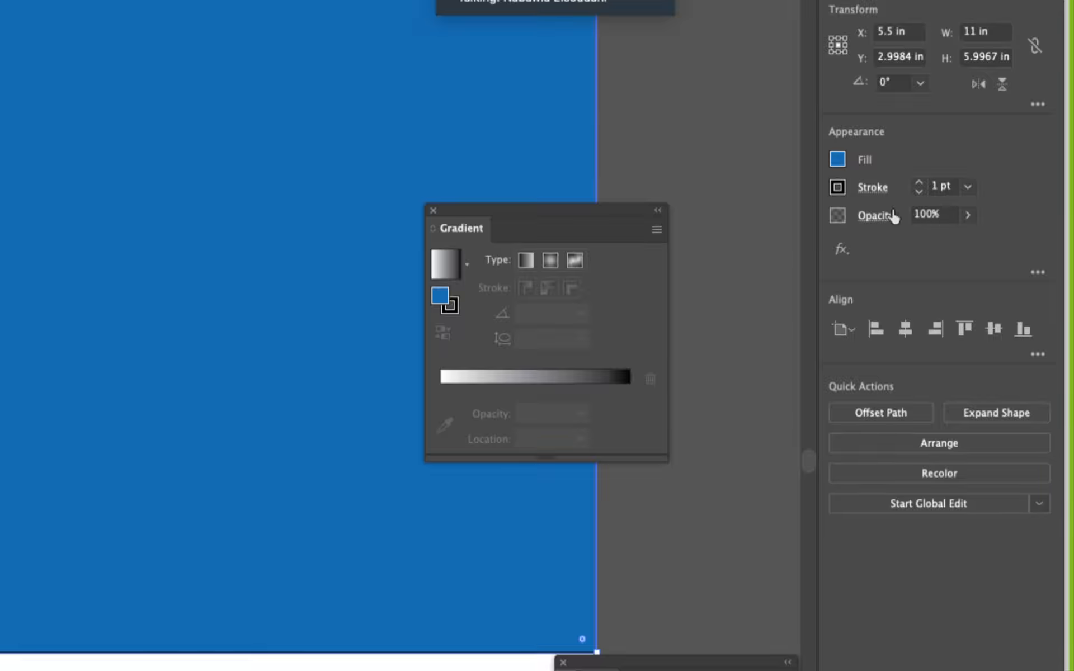
Change the rectangle's fill to the bright cyan-blue swatch
left_click(837, 159)
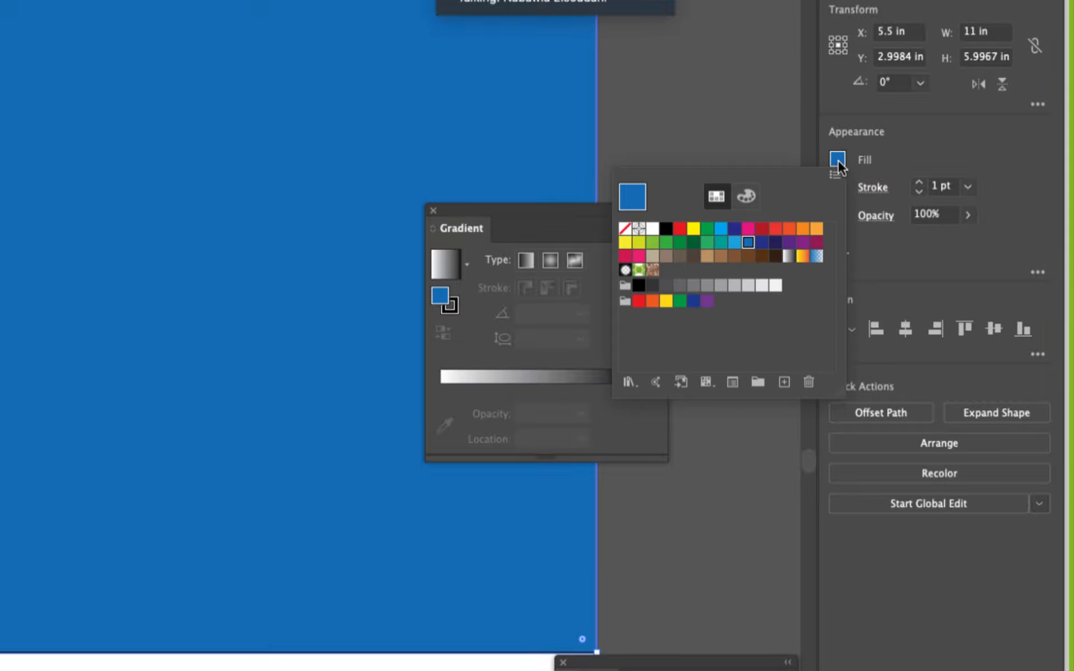
left_click(723, 231)
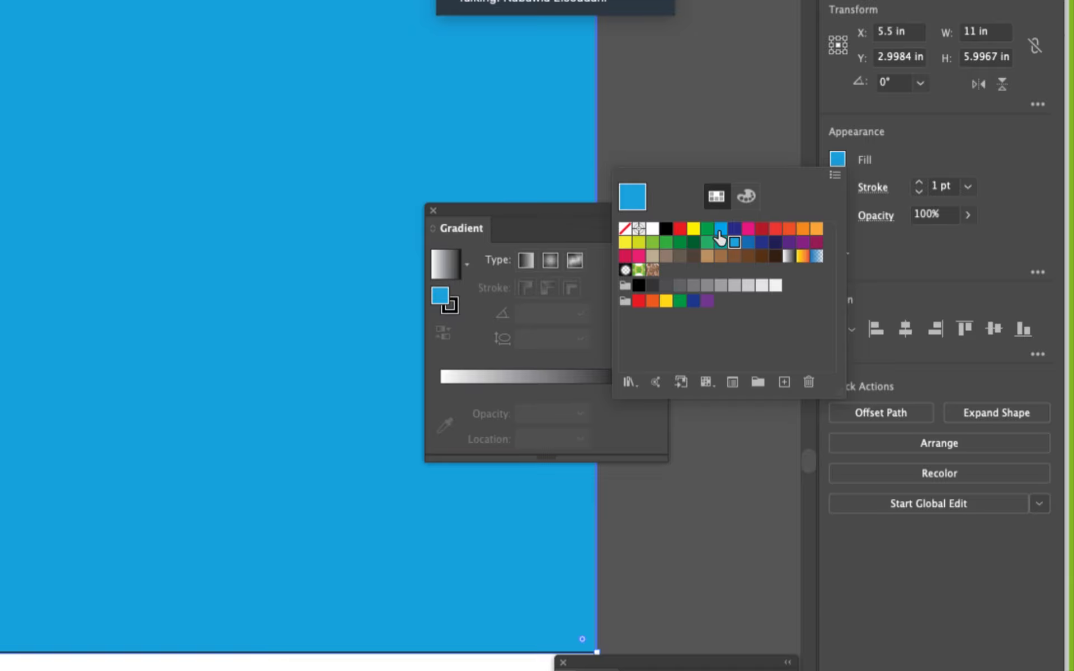
left_click(895, 146)
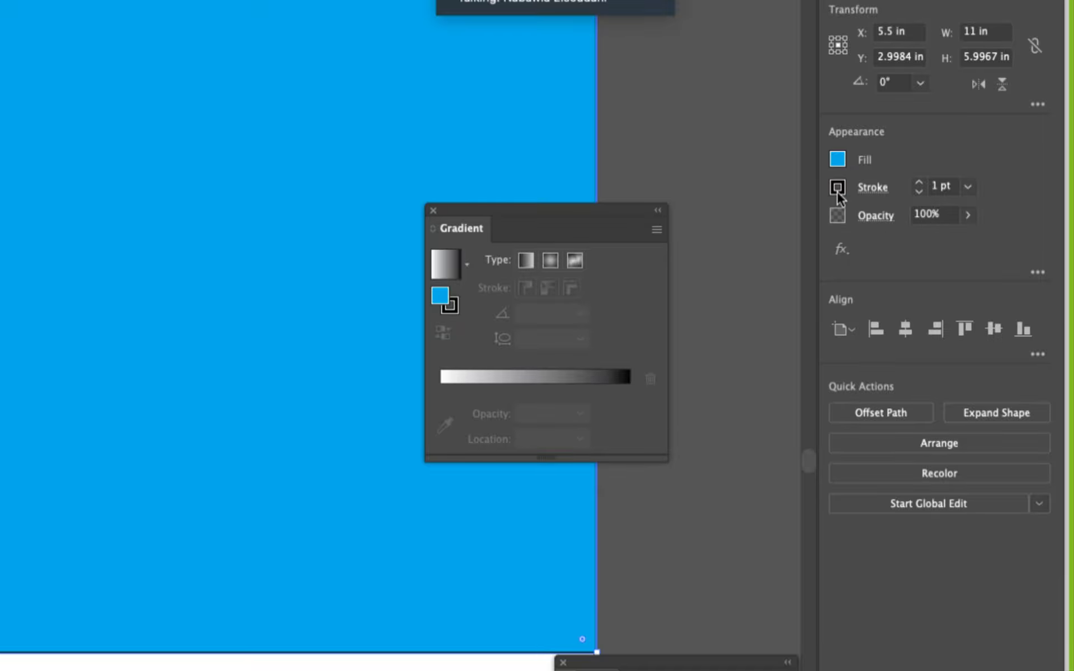
Give the rectangle an orange-red stroke and increase the stroke weight several points
left_click(837, 187)
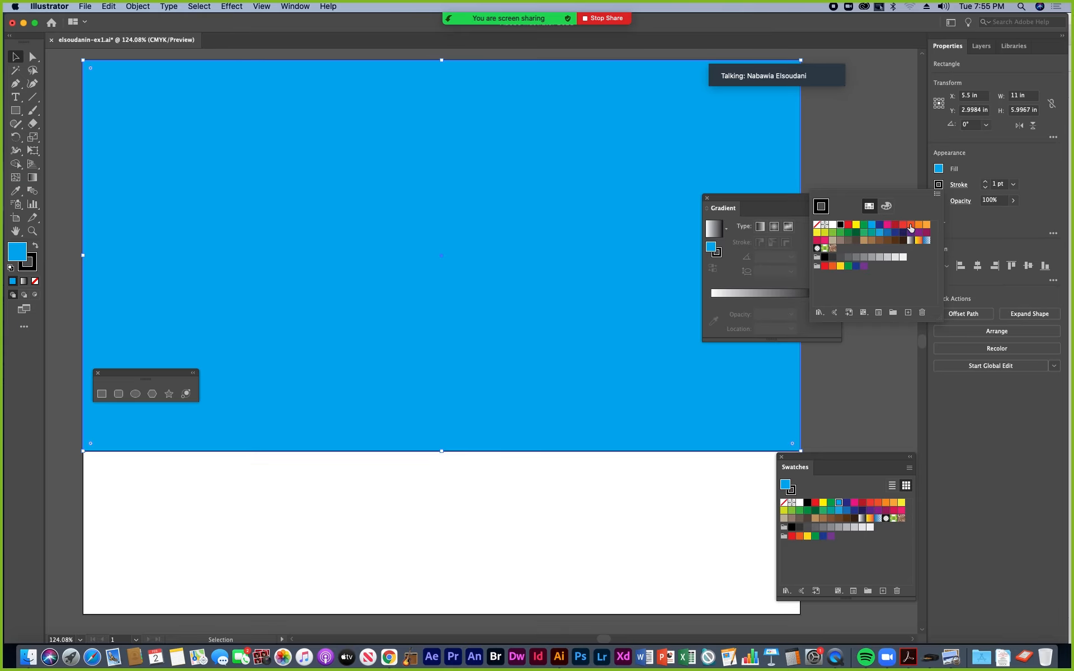
left_click(911, 226)
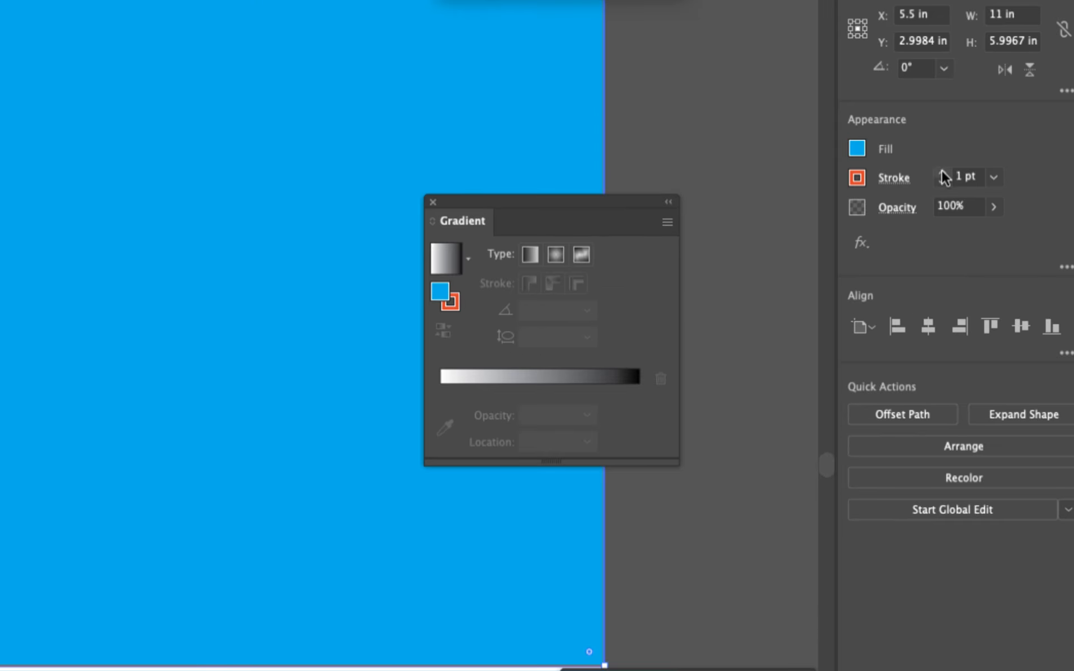
left_click(942, 173)
left_click(941, 173)
left_click(941, 173)
left_click(942, 174)
left_click(941, 174)
left_click(942, 173)
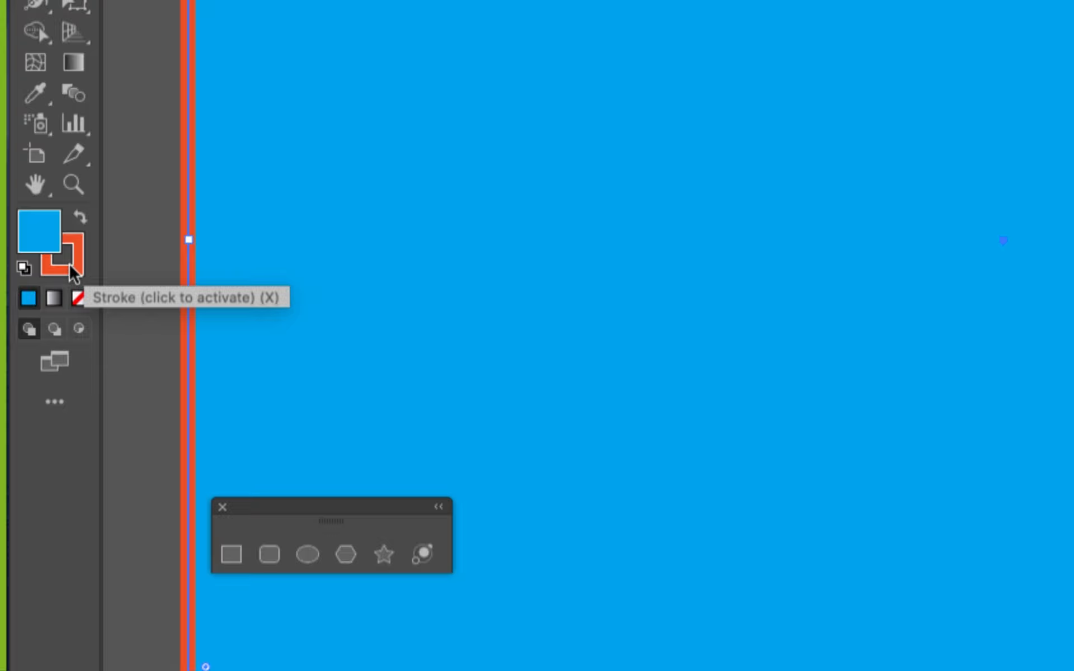
Remove the rectangle's stroke entirely and make its fill the active color attribute
left_click(72, 274)
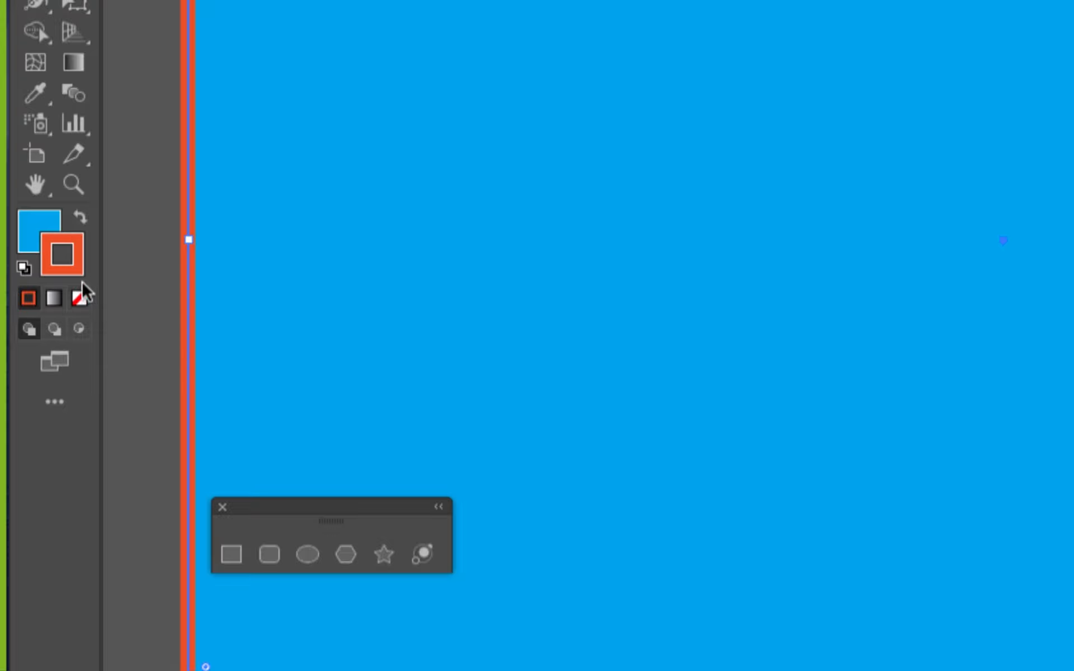
left_click(80, 299)
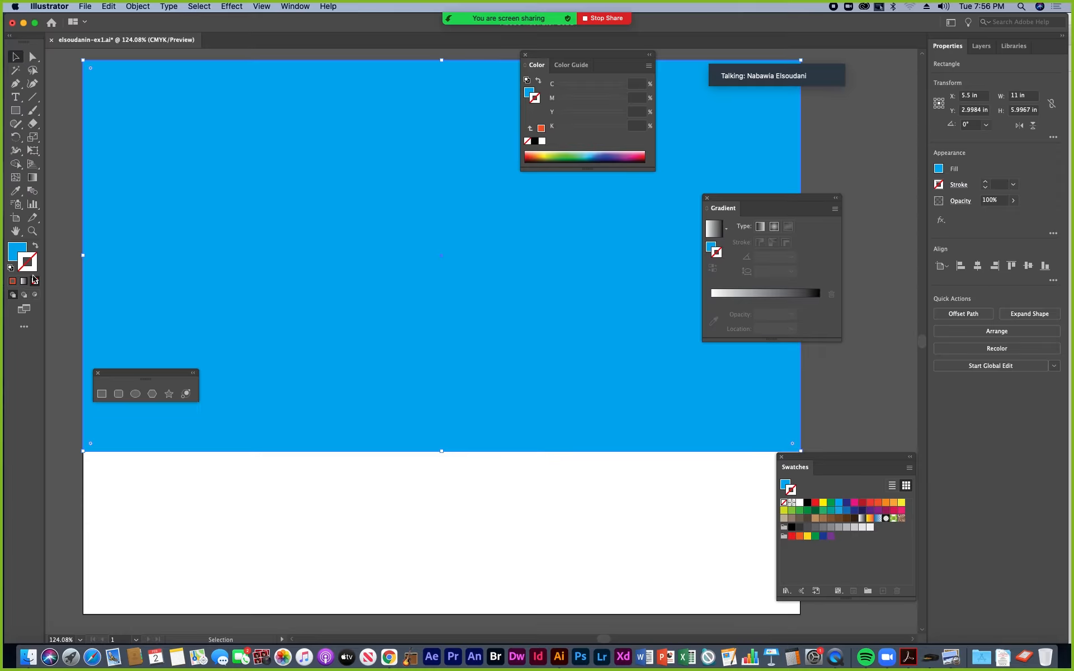
left_click(17, 255)
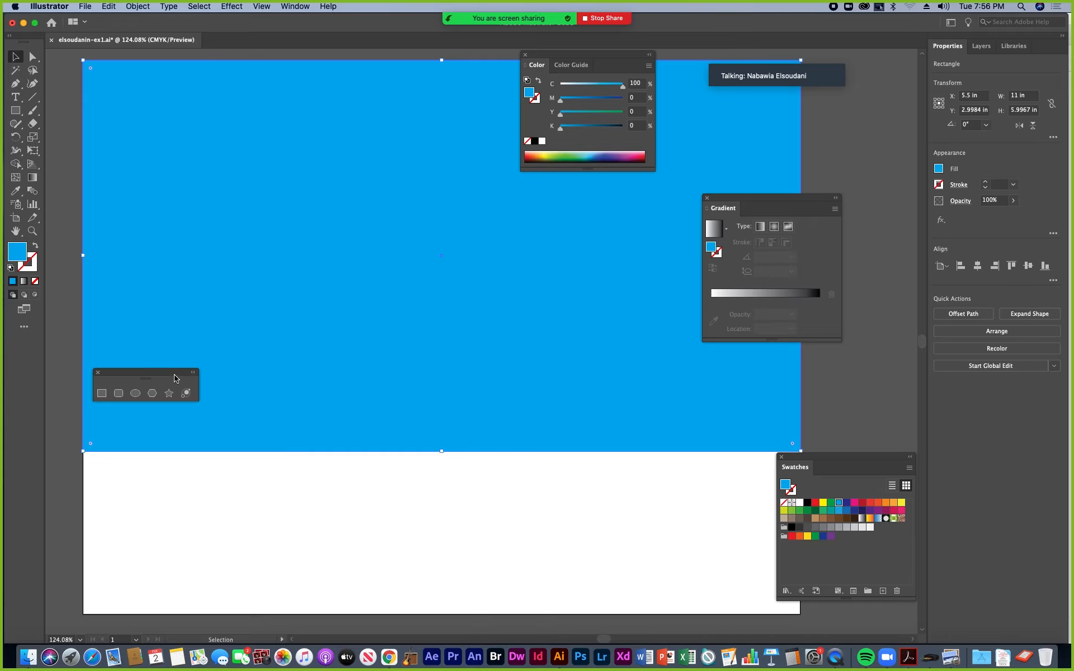
Deselect the rectangle and rearrange the shape tools, Swatches and Color panels to clear the area below it
left_click_drag(178, 375, 144, 533)
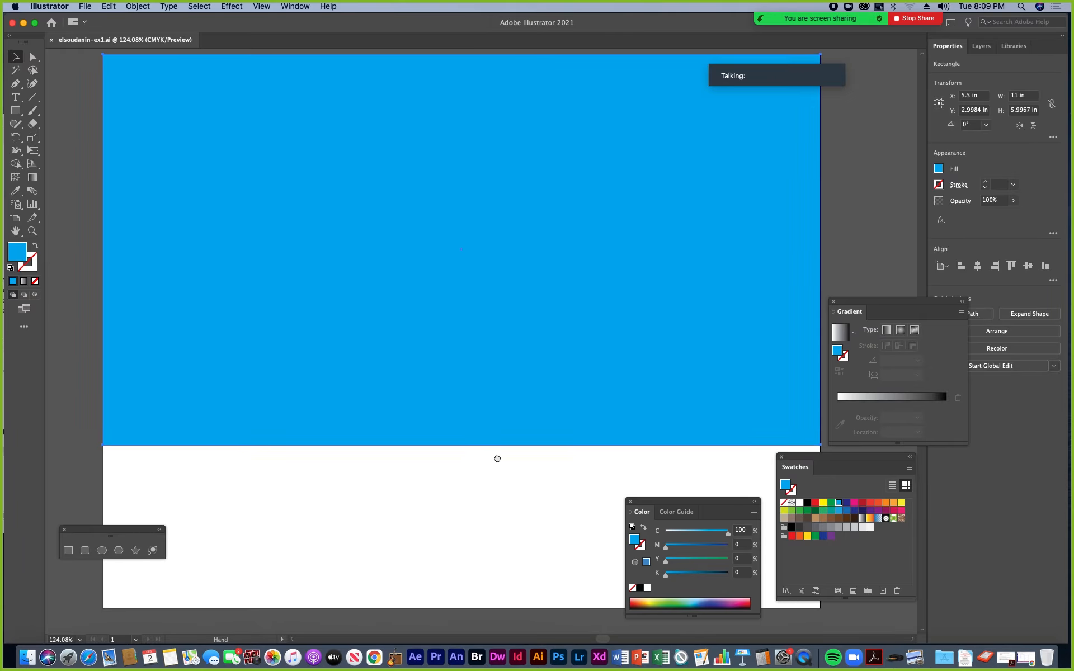
left_click_drag(497, 458, 496, 446)
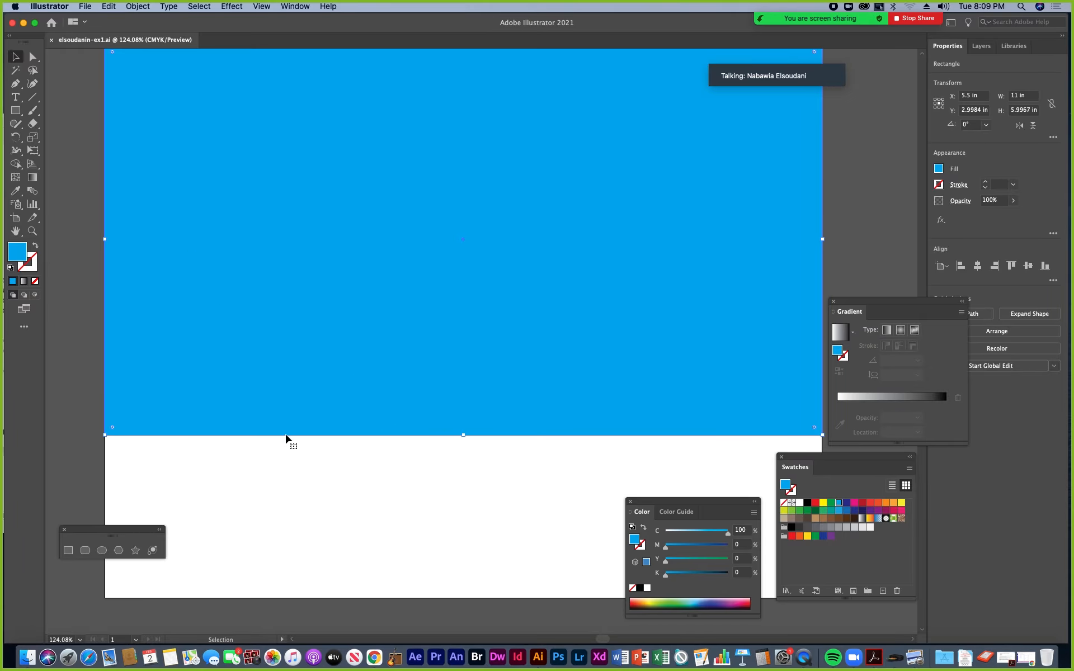
left_click_drag(100, 530, 171, 247)
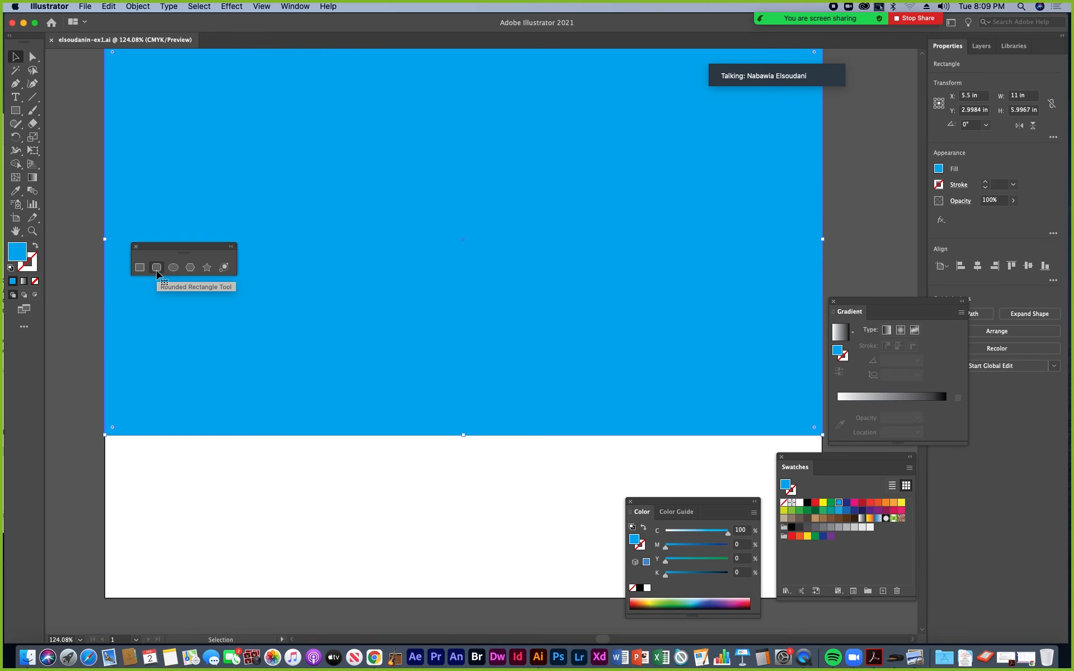
left_click_drag(161, 255, 172, 232)
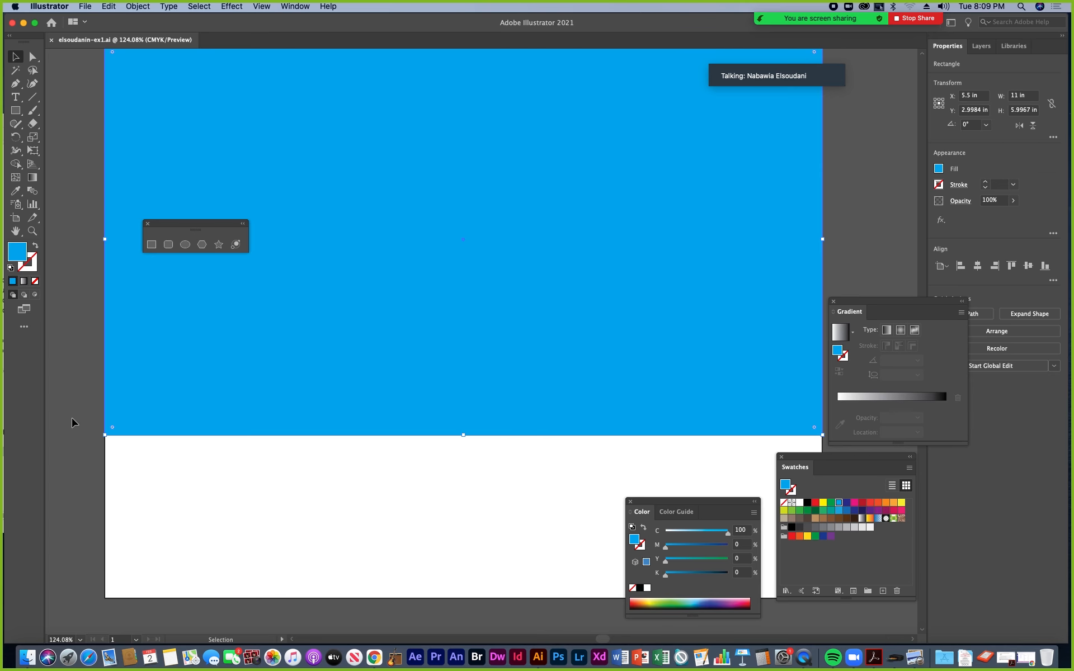
left_click(77, 426)
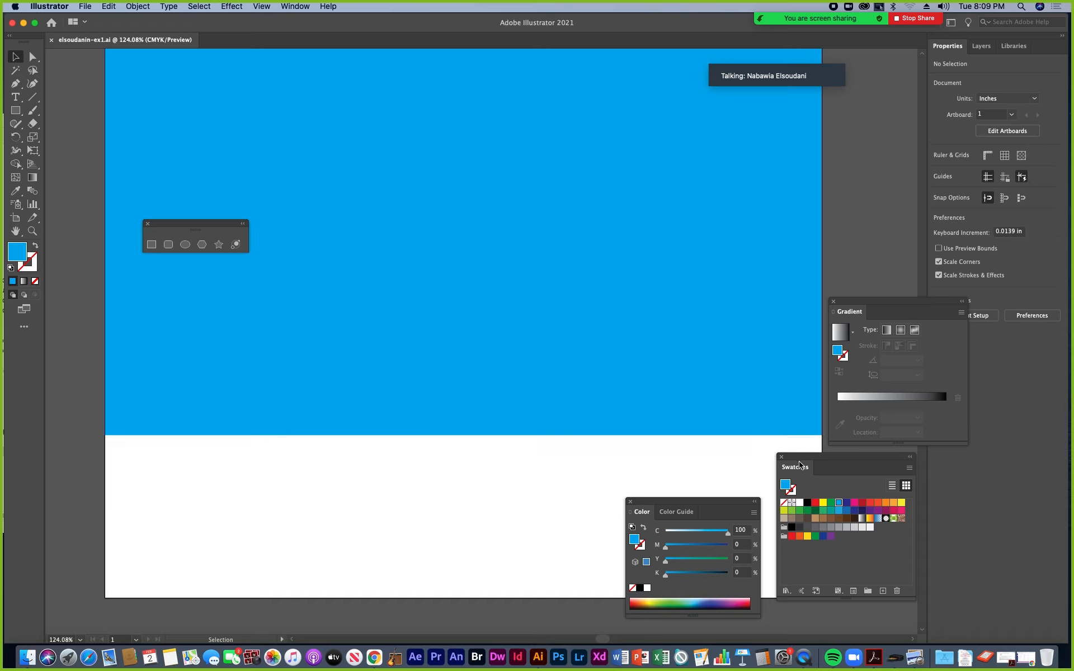
left_click_drag(803, 459, 800, 475)
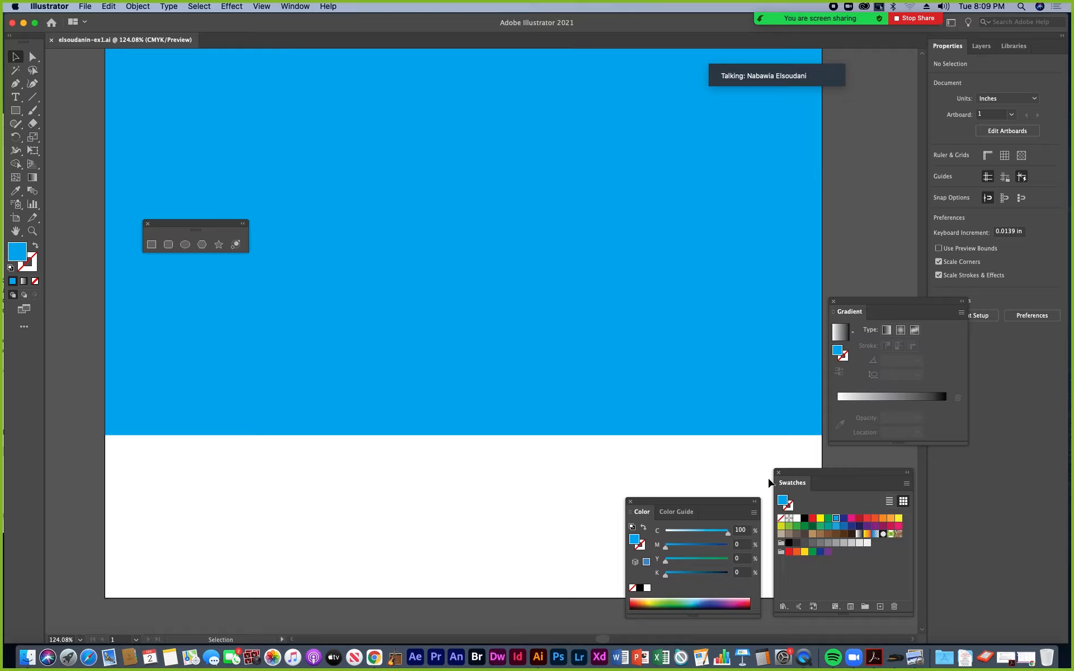
left_click_drag(725, 507, 707, 527)
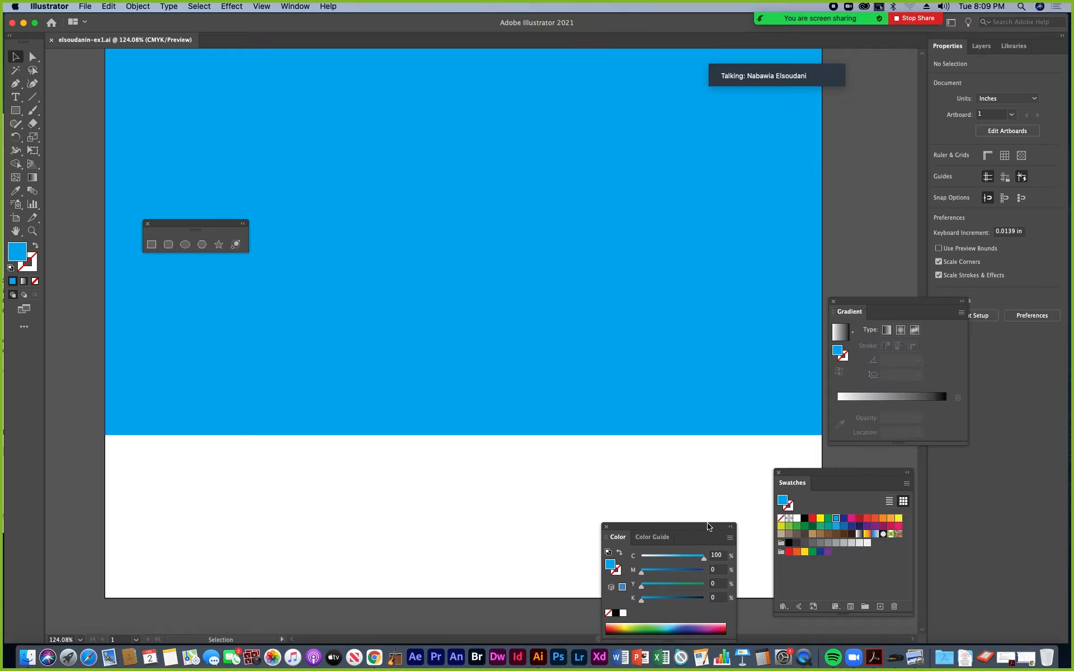
Choose the dark green swatch as fill and shift it to the brighter green 05D18D in the Color Picker
left_click(805, 527)
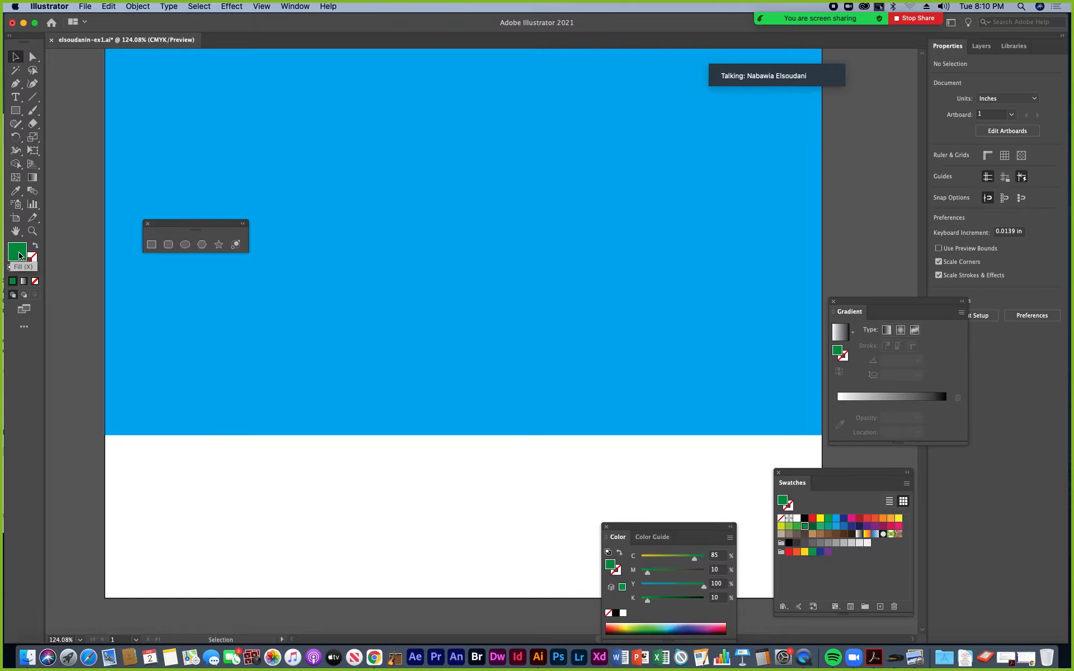
double_click(19, 255)
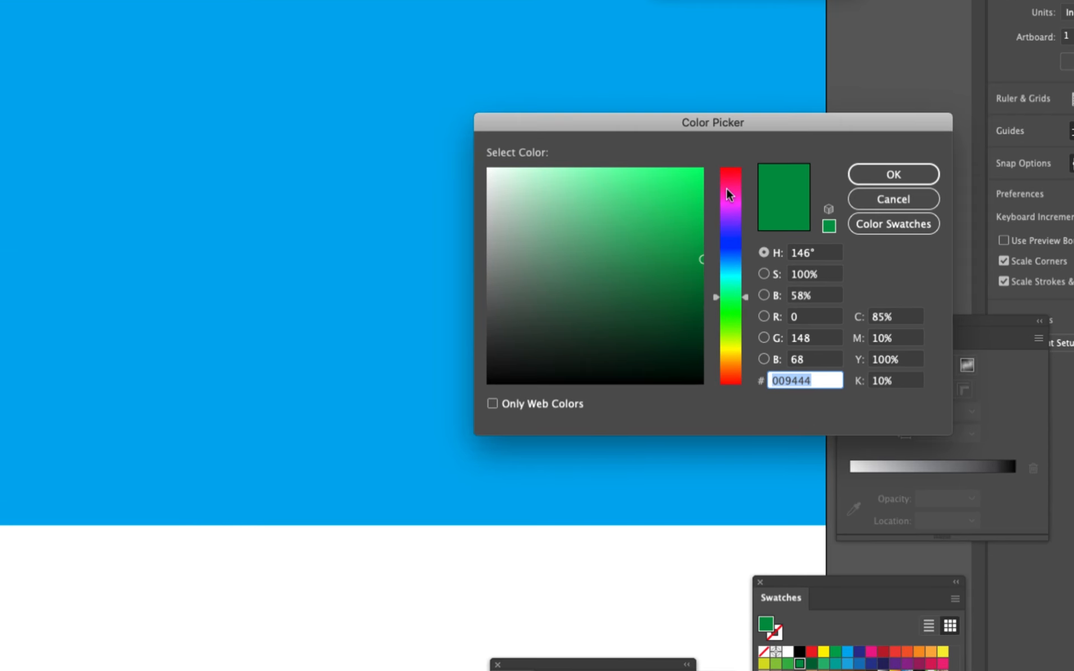
mouse_move(744, 301)
left_mouse_down()
mouse_move(743, 330)
mouse_move(740, 211)
mouse_move(731, 334)
mouse_move(734, 280)
left_mouse_up()
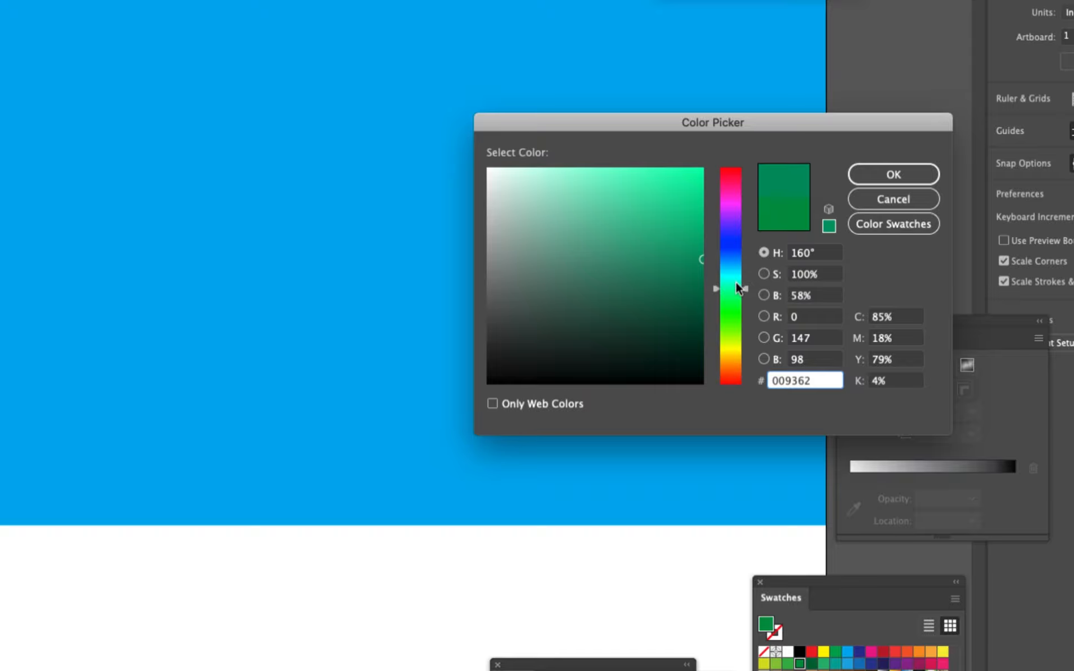
mouse_move(700, 258)
left_mouse_down()
mouse_move(643, 250)
mouse_move(644, 230)
mouse_move(561, 220)
mouse_move(678, 247)
mouse_move(604, 208)
mouse_move(582, 252)
mouse_move(594, 262)
mouse_move(544, 283)
mouse_move(594, 257)
mouse_move(669, 188)
mouse_move(638, 251)
mouse_move(604, 271)
mouse_move(582, 333)
mouse_move(569, 315)
mouse_move(550, 327)
mouse_move(534, 251)
mouse_move(630, 267)
mouse_move(594, 194)
mouse_move(606, 211)
mouse_move(589, 254)
mouse_move(698, 205)
left_mouse_up()
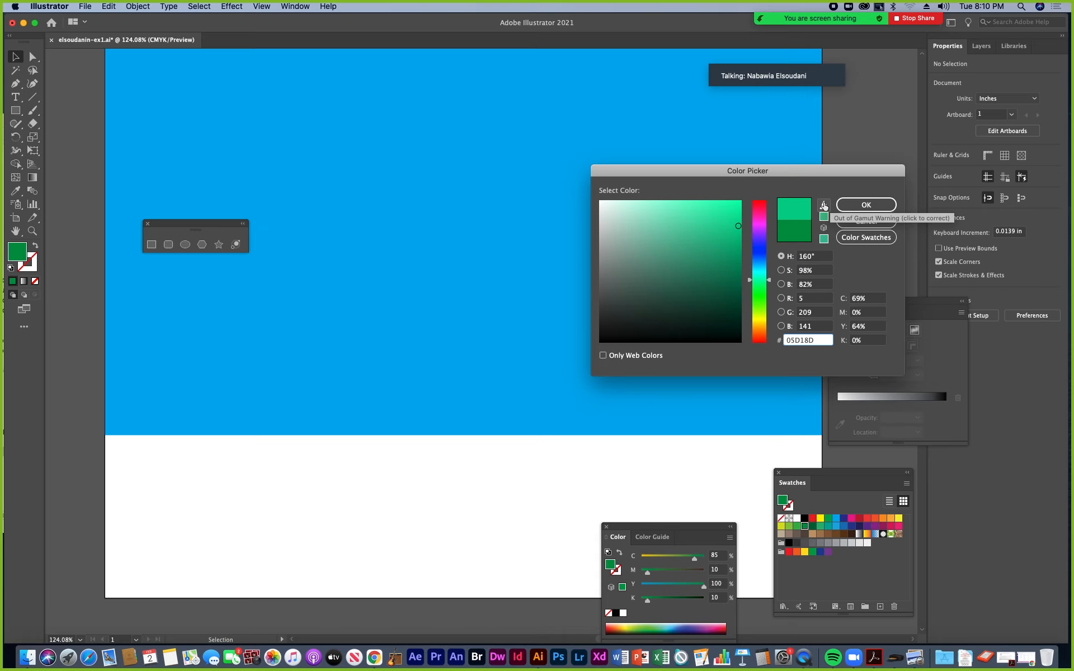
Adjust the fill color to 17C98E, replace it with the suggested corrected green 00CC99 and accept it
left_click_drag(825, 171, 680, 197)
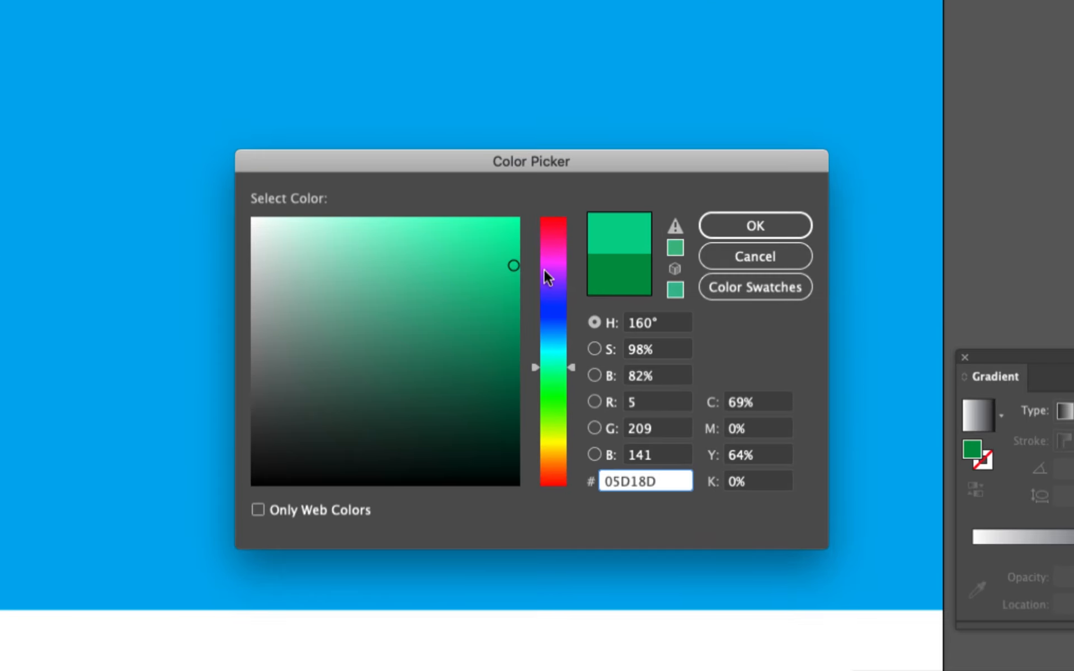
mouse_move(513, 266)
left_mouse_down()
mouse_move(472, 279)
mouse_move(465, 302)
mouse_move(490, 273)
left_mouse_up()
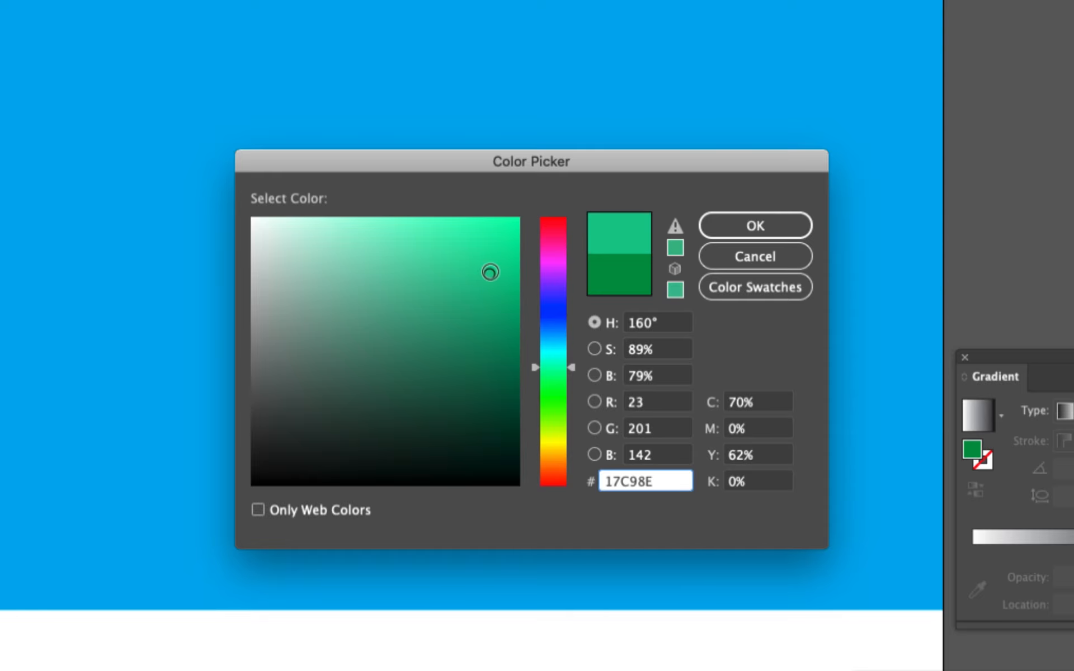
left_click(675, 249)
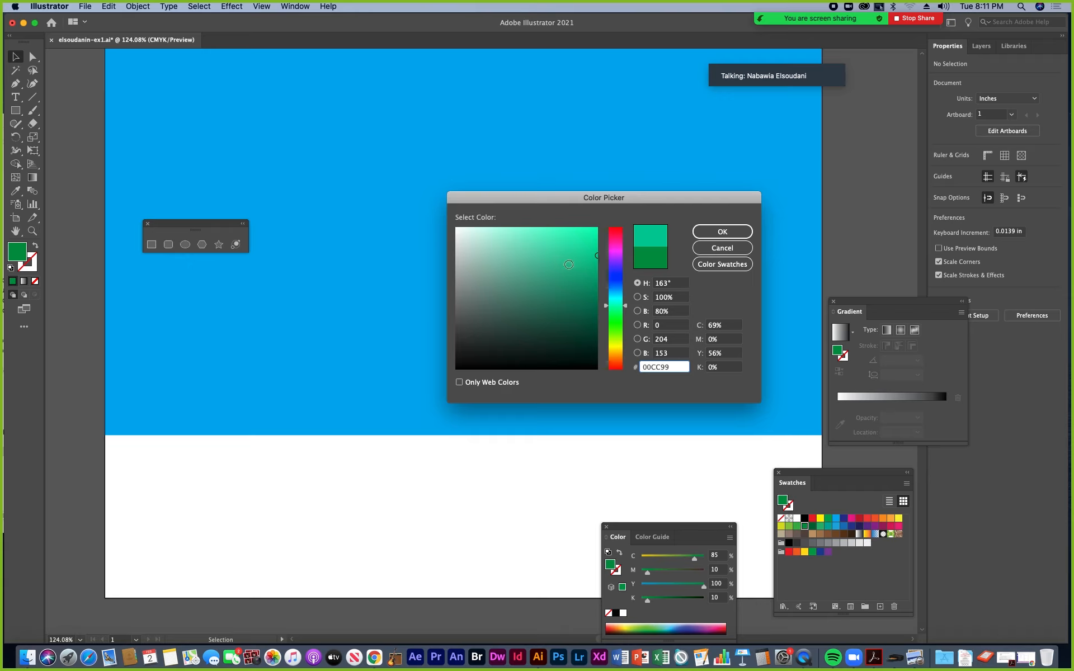
left_click(726, 232)
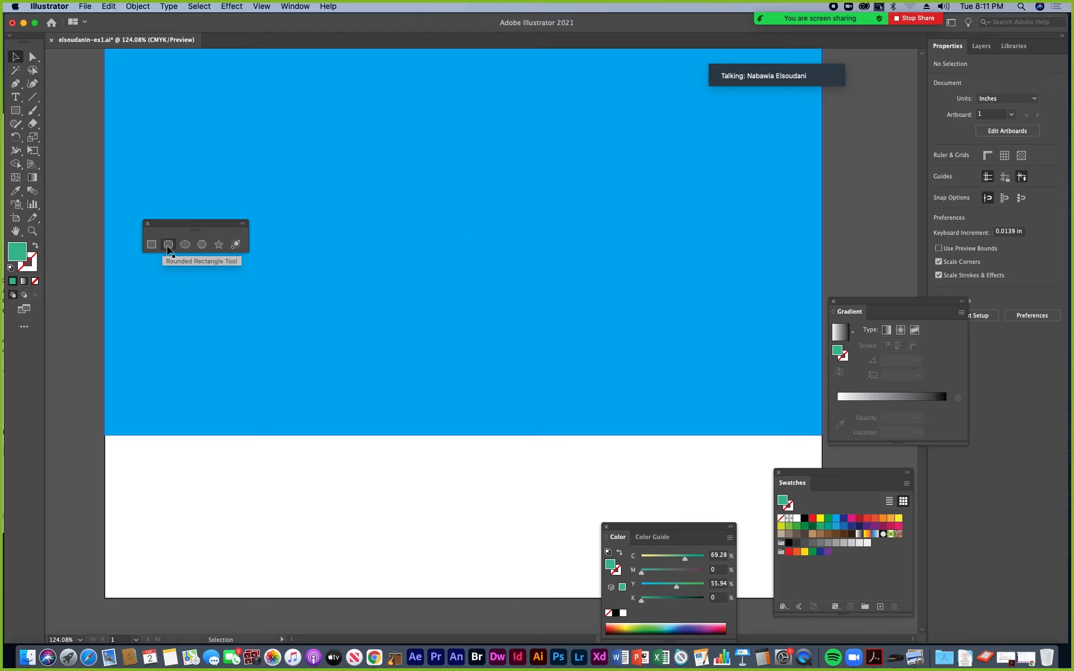
Draw a green rounded rectangle about 4.7 by 3.1 in across the sky's lower edge at the artboard's left side
left_click(178, 246)
left_click_drag(181, 226, 434, 208)
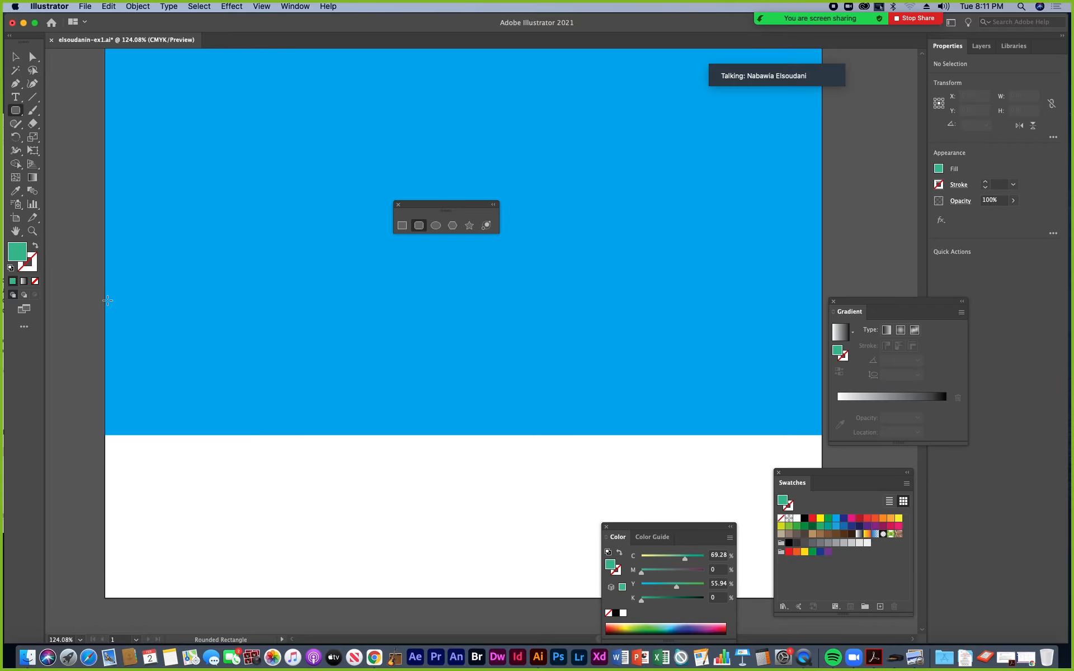
left_click_drag(107, 298, 414, 501)
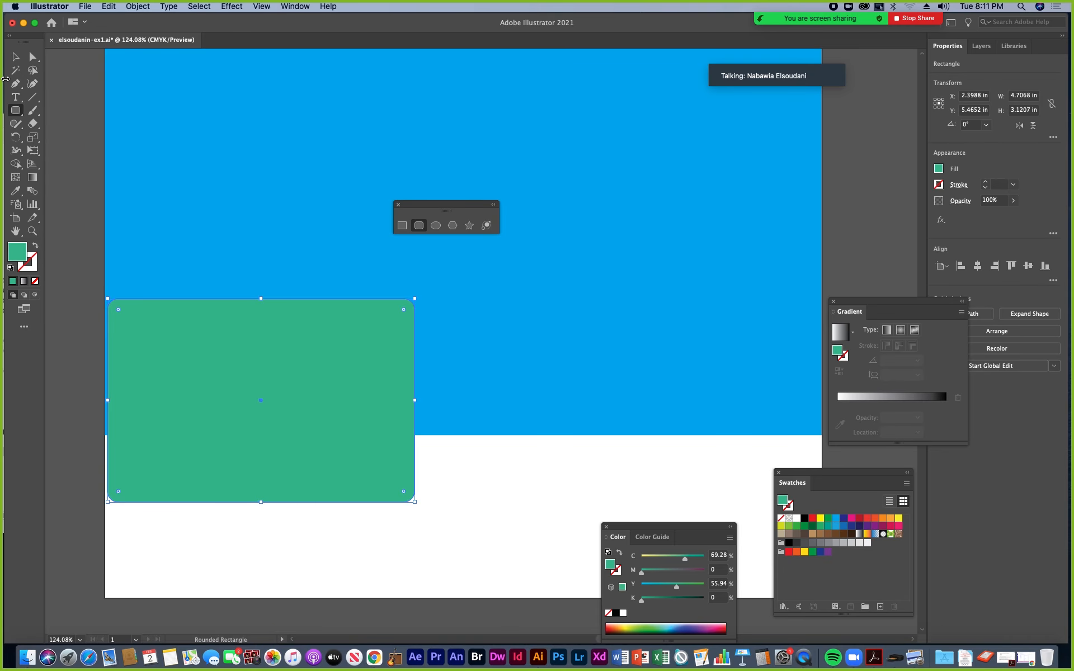
Vary the rounding of all four corners of the green rectangle, from nearly square to heavily rounded
left_click(14, 60)
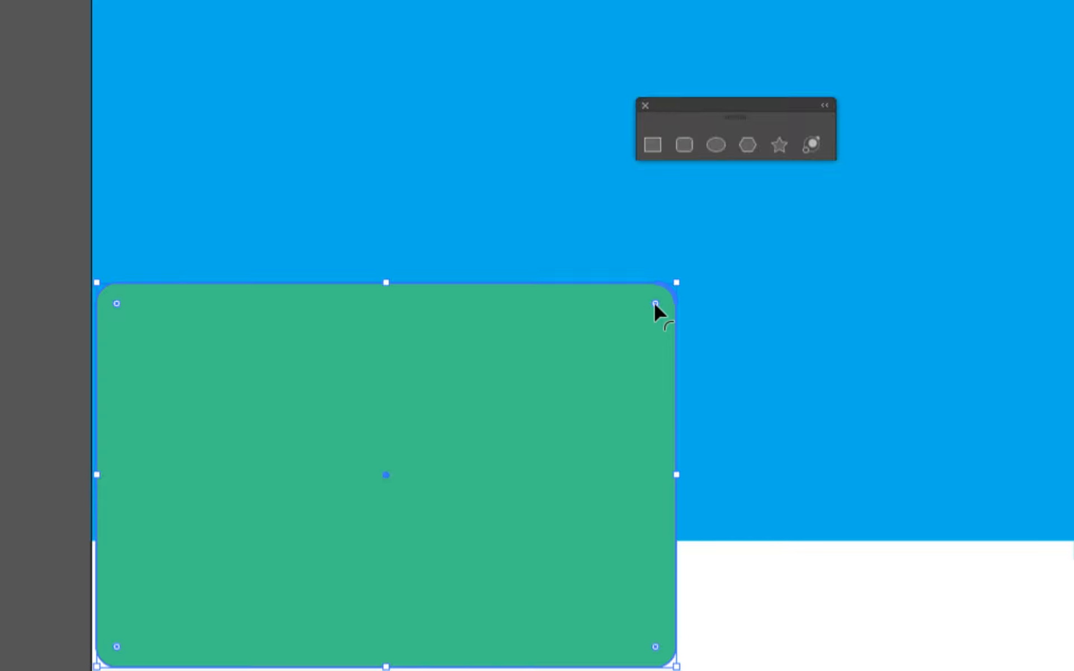
left_click_drag(655, 303, 570, 367)
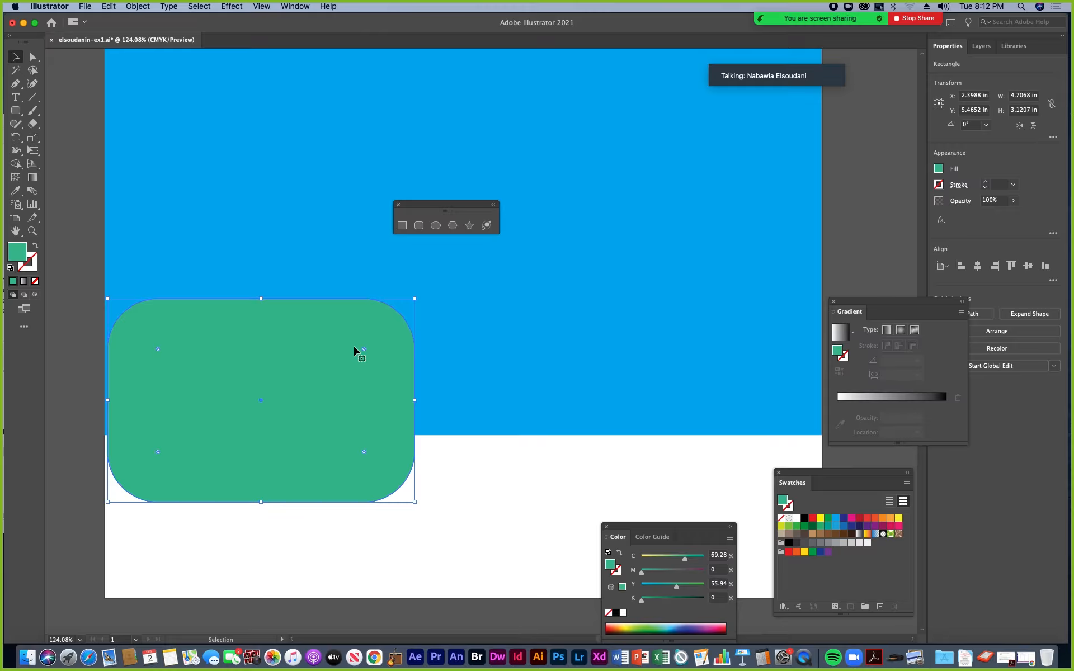
left_click_drag(364, 349, 418, 301)
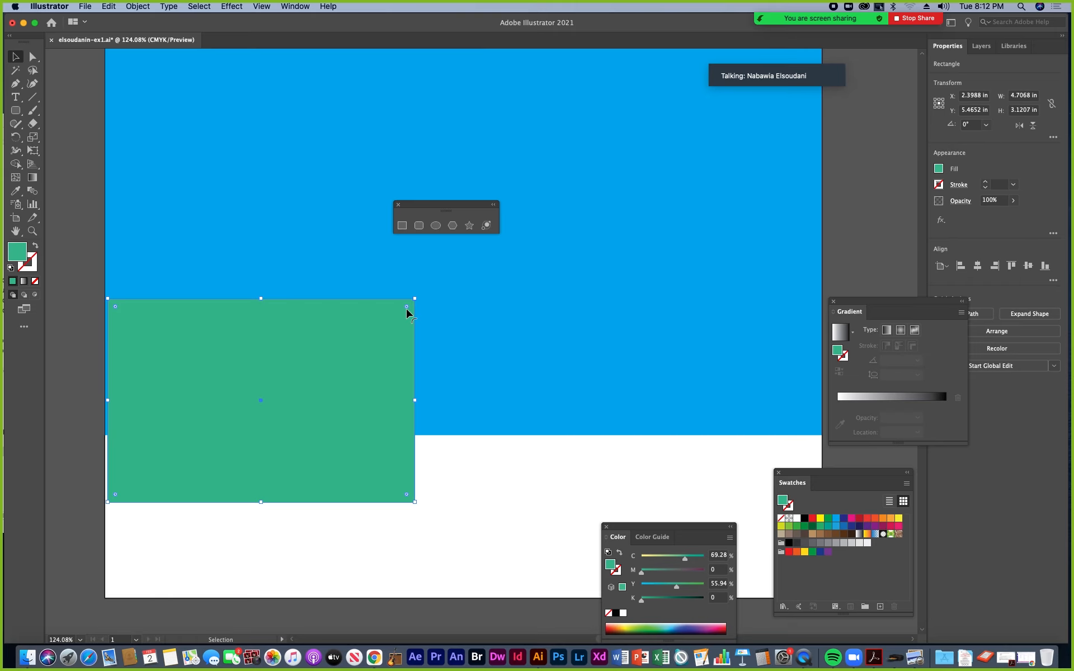
left_click_drag(412, 296, 355, 360)
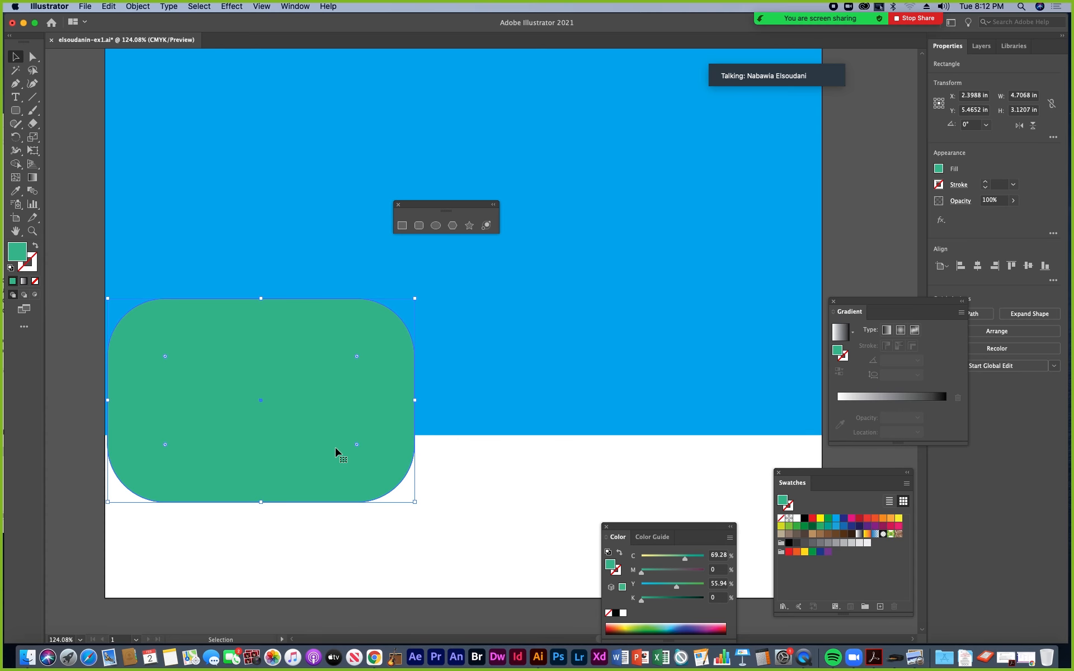
Enlarge the rounding of the green shape's upper corners and square off its two lower corners individually
mouse_move(338, 407)
left_mouse_down()
mouse_move(341, 427)
mouse_move(341, 408)
left_mouse_up()
key("super+equal")
scroll(402, 420, "right", 5)
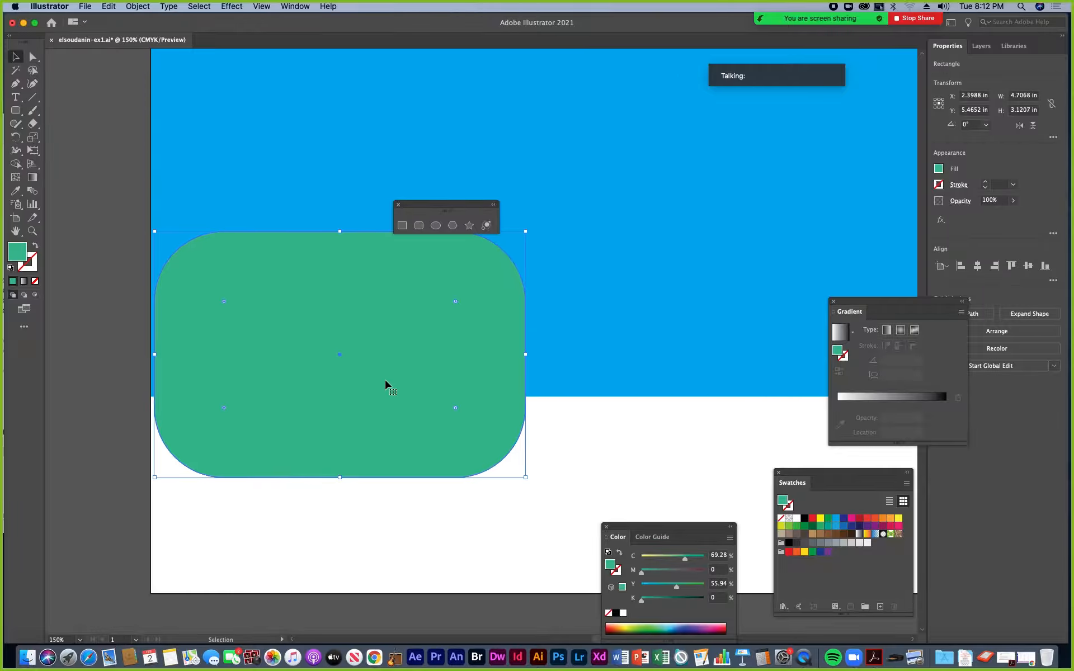
scroll(333, 376, "up", 2)
scroll(333, 376, "right", 2)
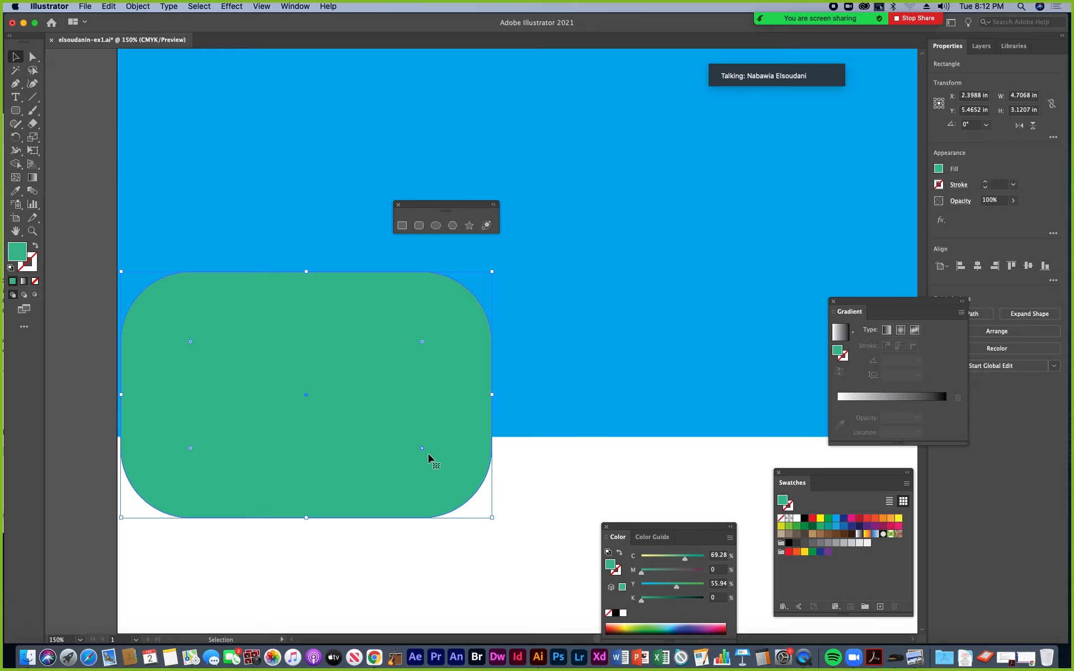
left_click_drag(423, 449, 495, 521)
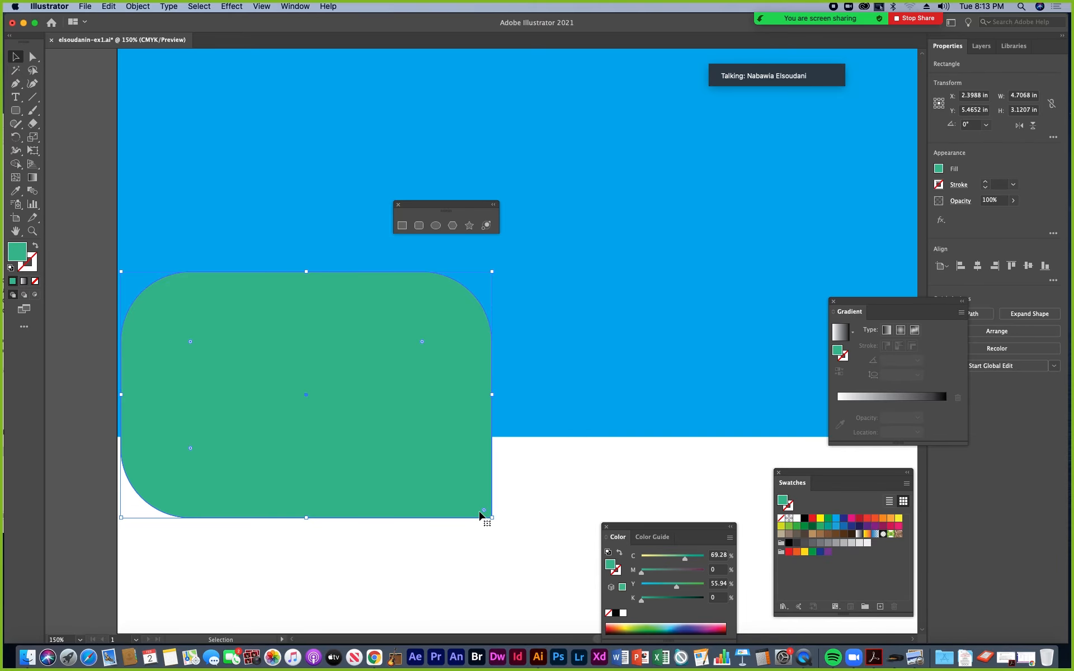
left_click_drag(485, 513, 447, 476)
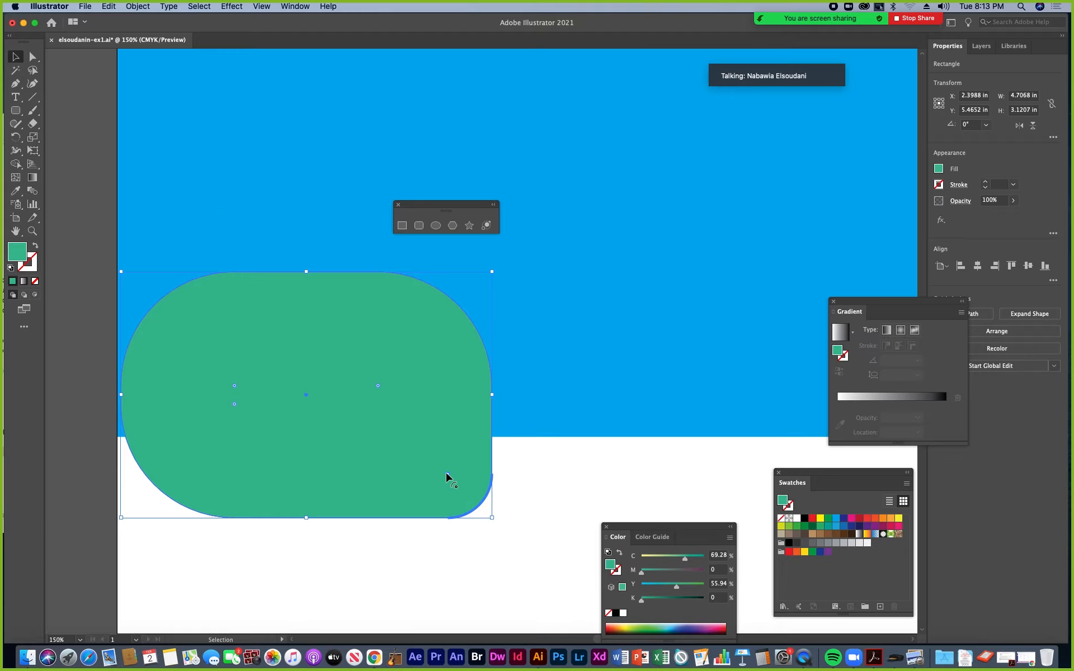
left_click_drag(447, 476, 502, 527)
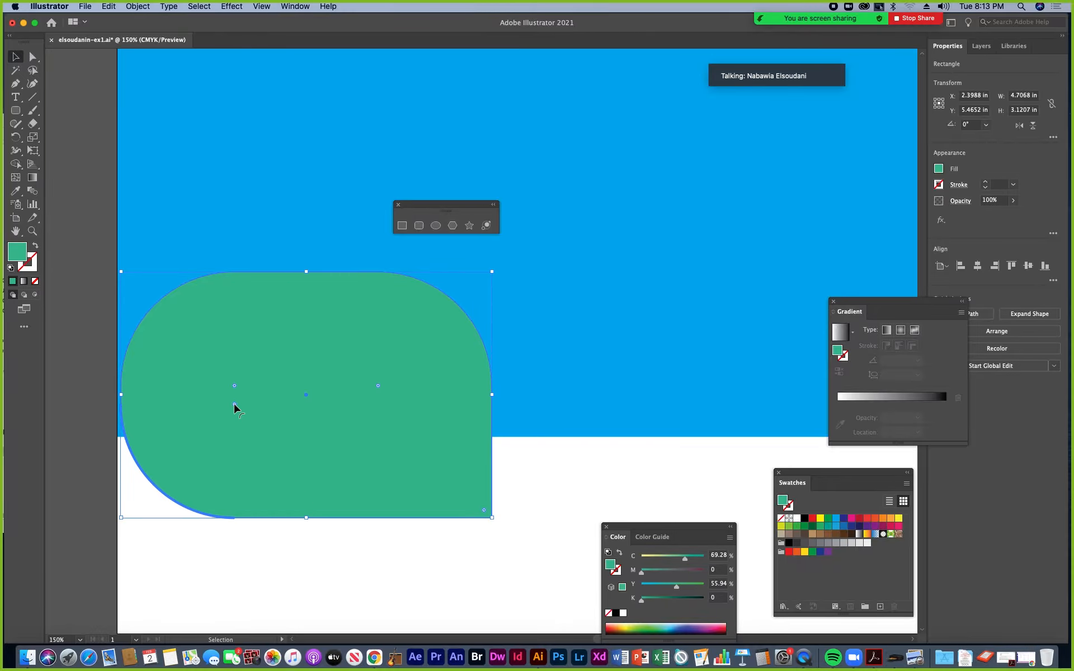
left_click_drag(234, 404, 91, 510)
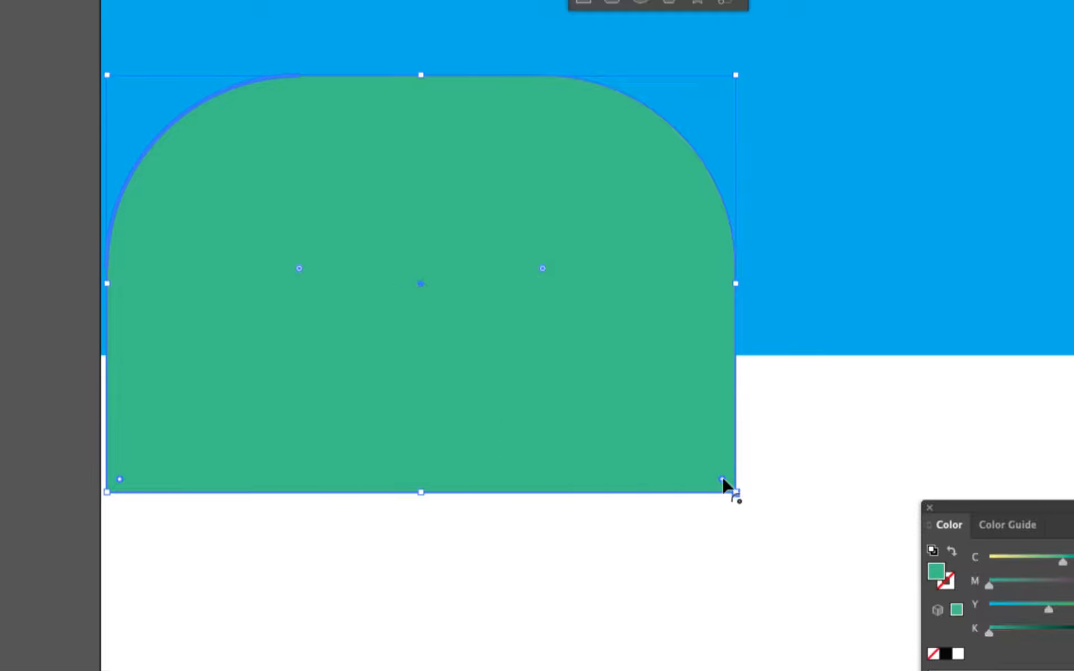
Round the green shape's two lower corners slightly and move the shape to about X 2.31 in, Y 5.13 in
mouse_move(722, 479)
left_mouse_down()
mouse_move(716, 464)
mouse_move(718, 475)
left_mouse_up()
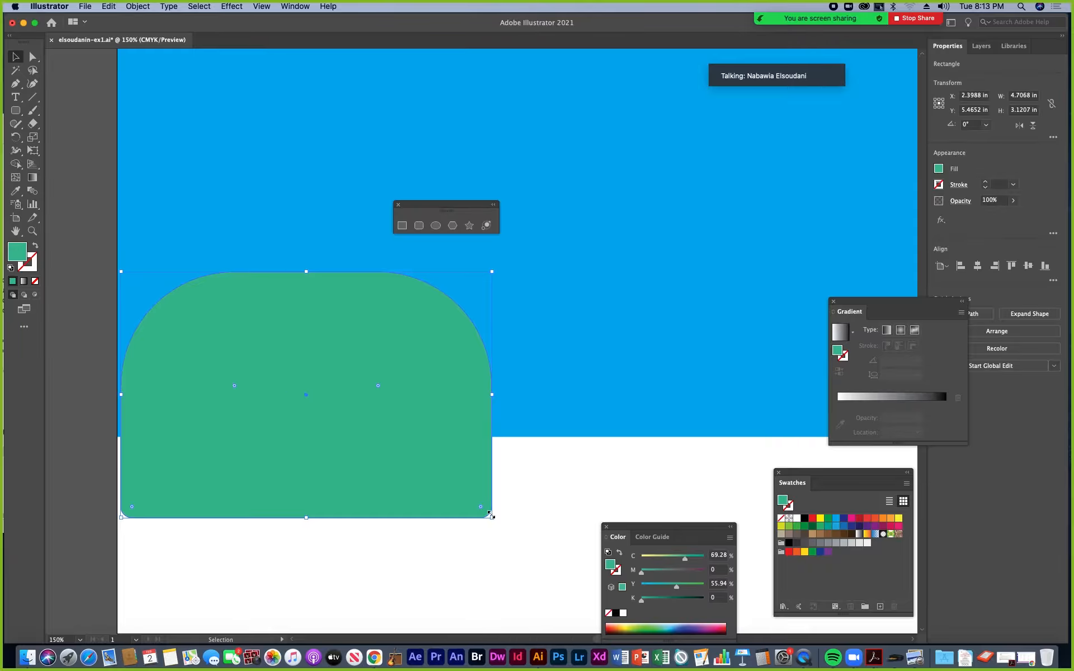
left_click(433, 539)
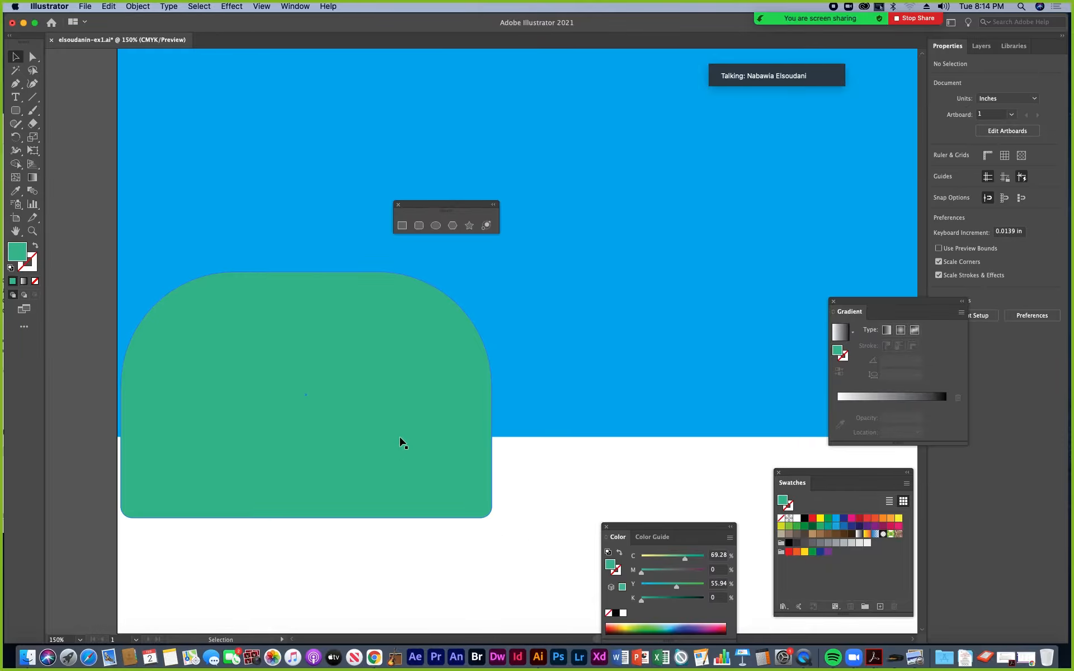
left_click(430, 425)
left_click_drag(430, 425, 423, 399)
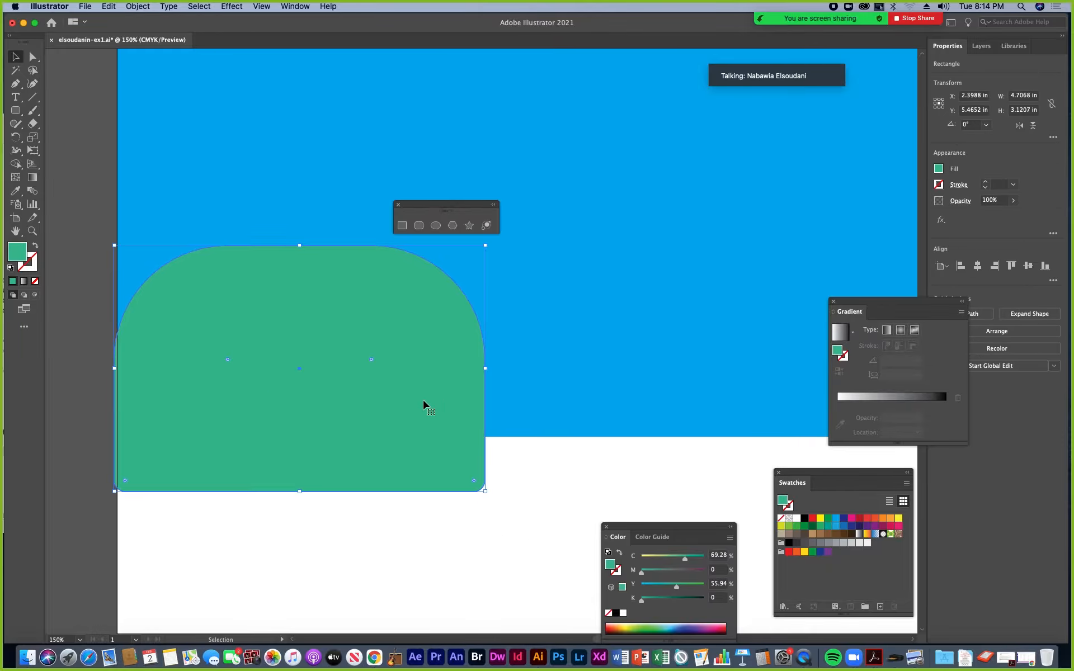
Move the floating shape tools lower over the artwork and select the blue sky rectangle
key("space")
left_click_drag(607, 381, 503, 412)
left_click_drag(469, 312, 458, 338)
left_click_drag(439, 210, 434, 342)
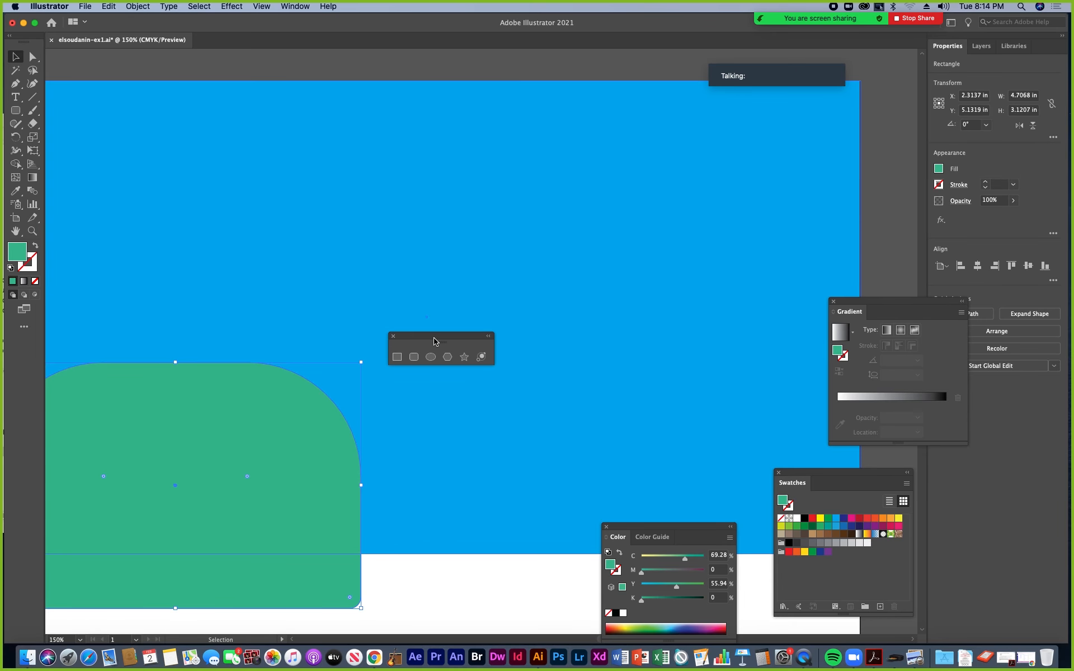
key("space")
left_click_drag(328, 213, 395, 208)
left_click(391, 182)
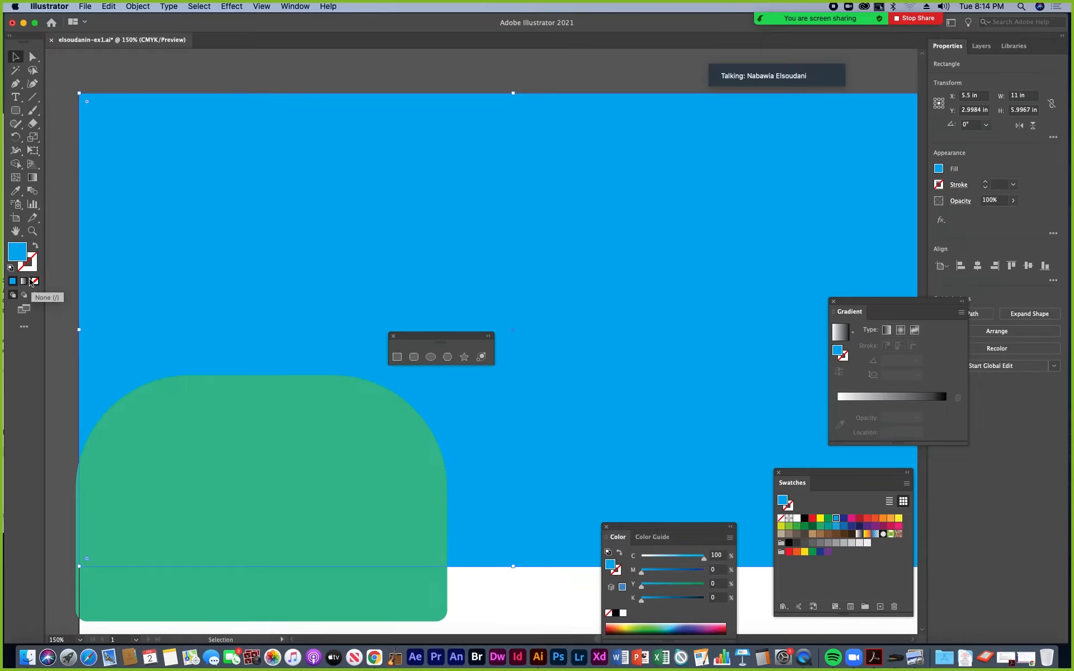
Try the sky rectangle with no fill and with the white-to-black gradient, and return it to solid blue
left_click(34, 281)
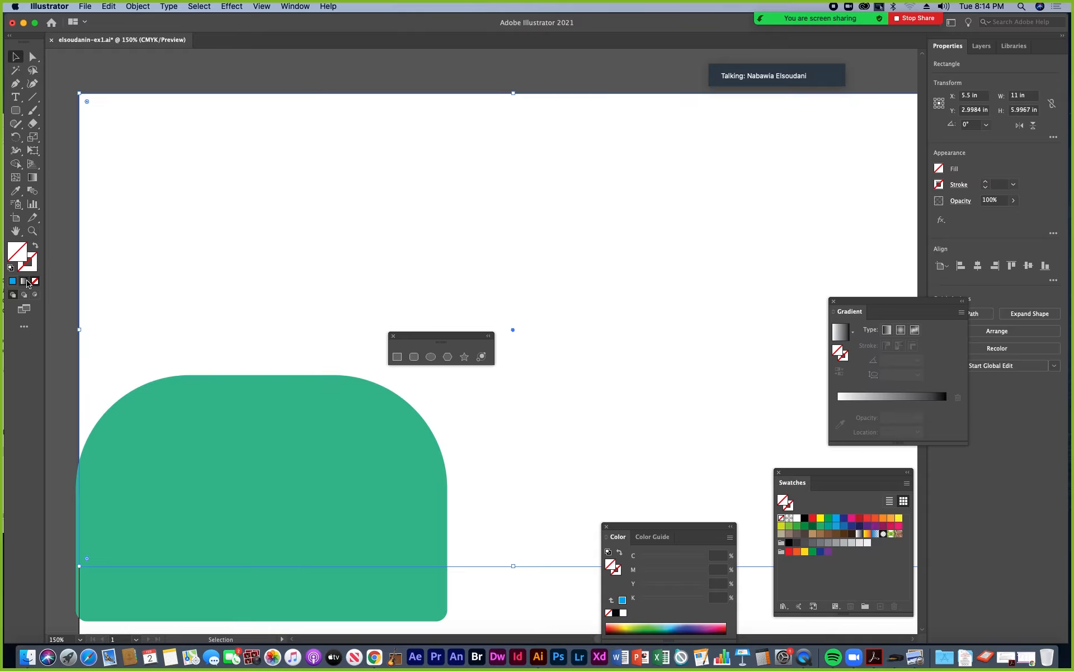
left_click(23, 282)
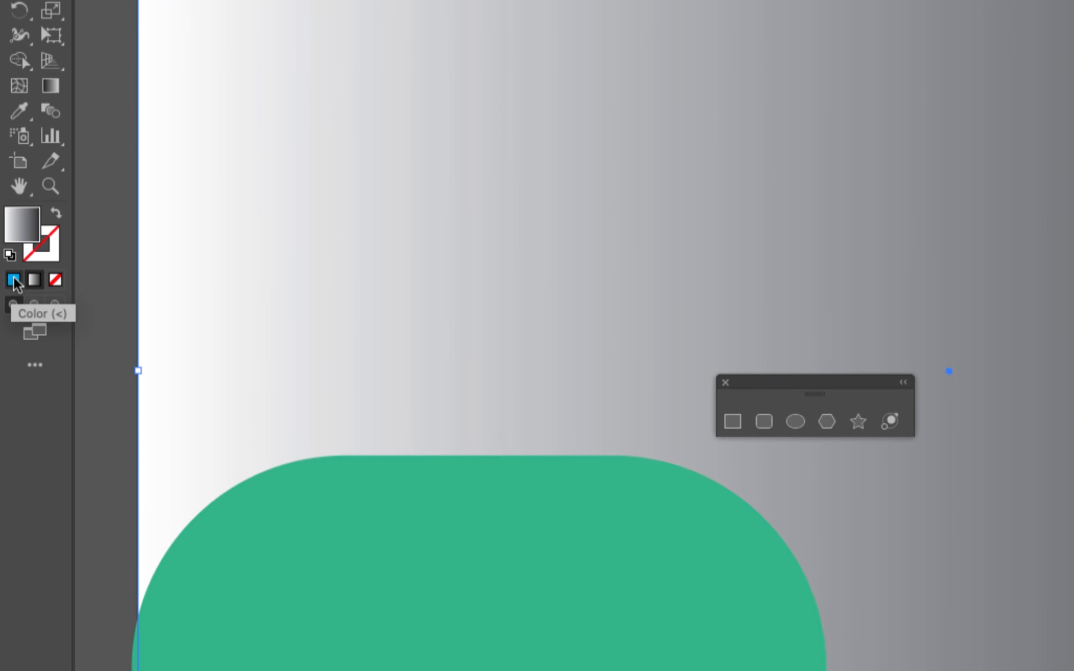
left_click(13, 281)
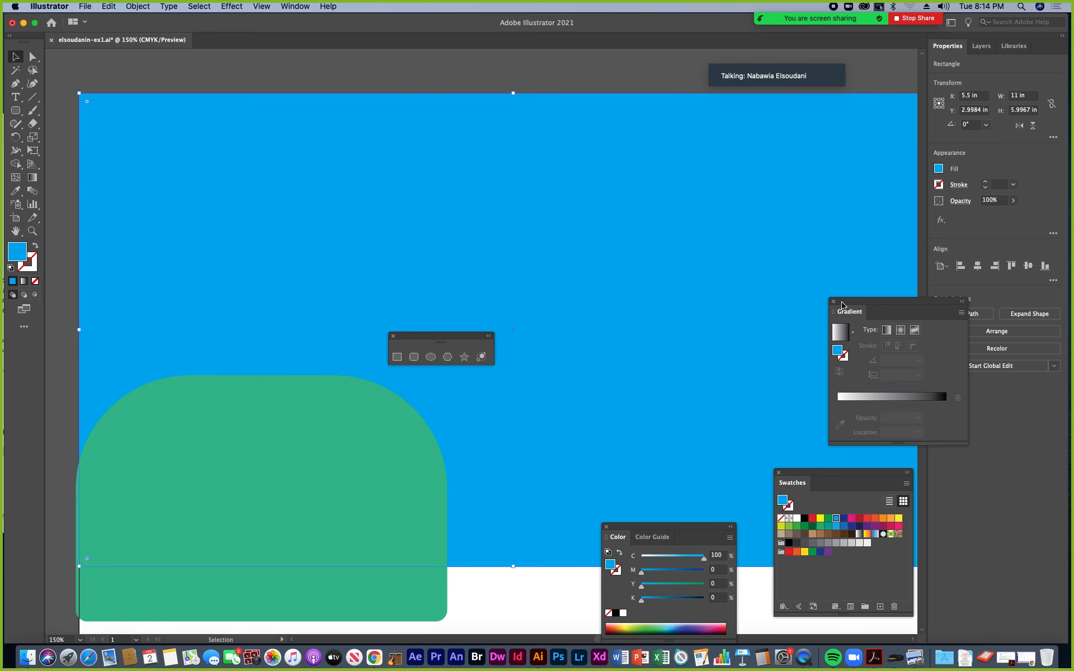
Place the Gradient panel over the sky and add a blue stop at 45.606%, filling the rectangle with the gradient
left_click_drag(862, 304, 214, 159)
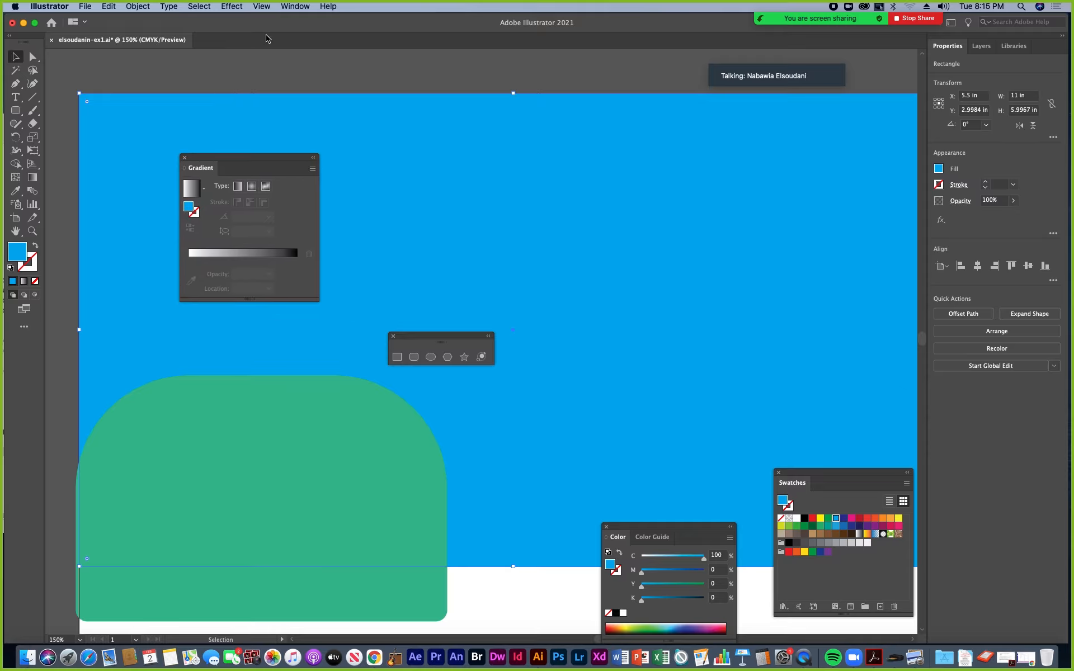
left_click(295, 6)
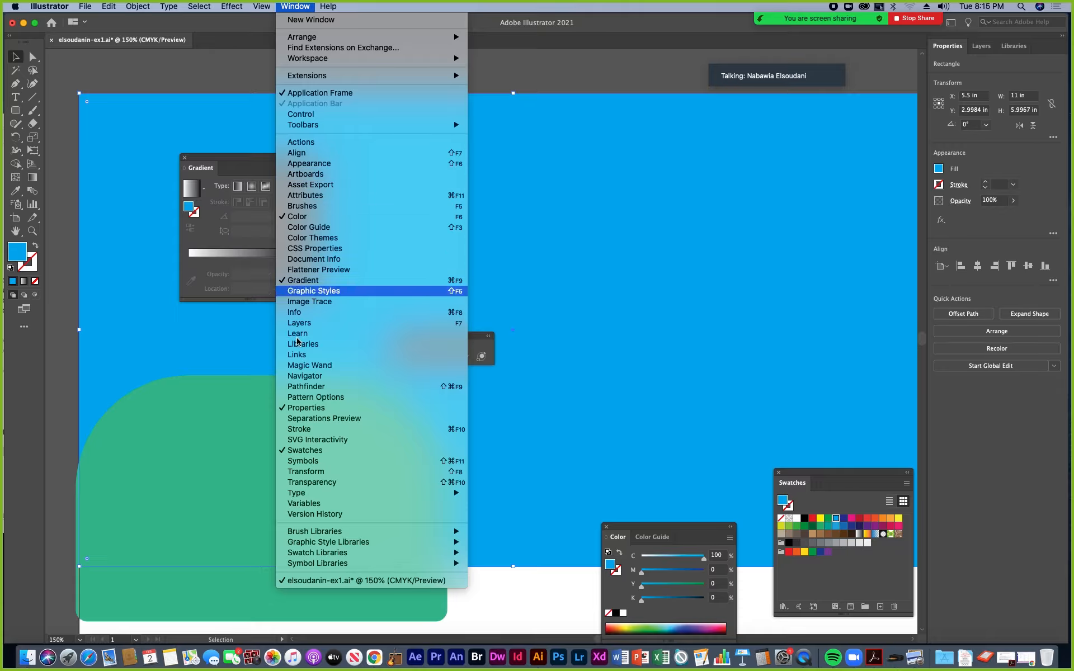
mouse_move(223, 6)
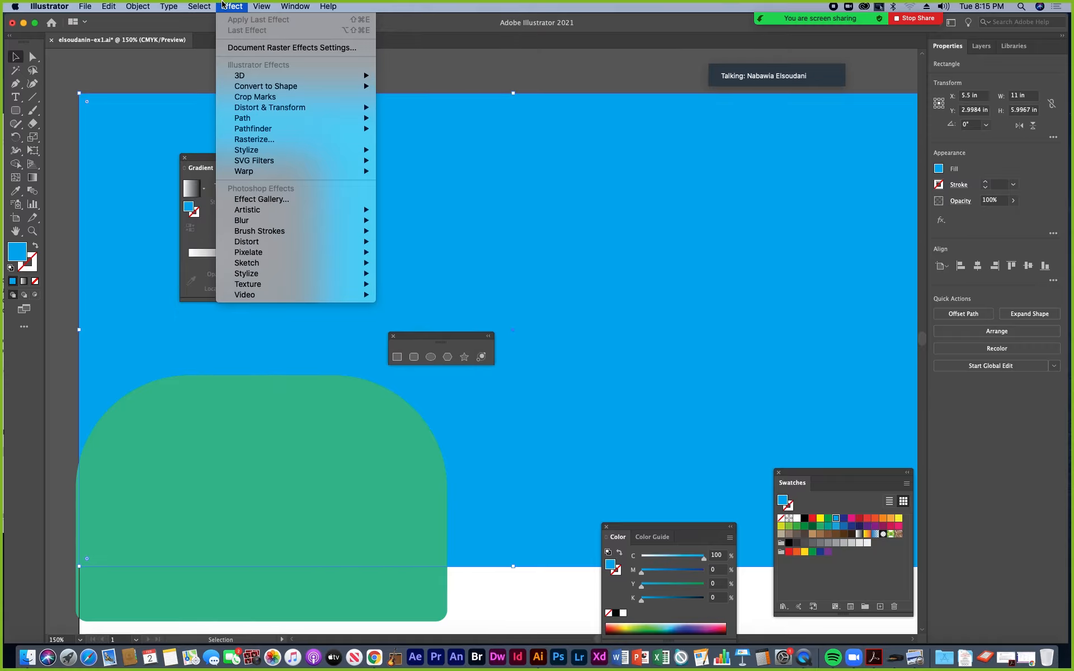
left_click(196, 25)
left_click_drag(234, 161, 168, 170)
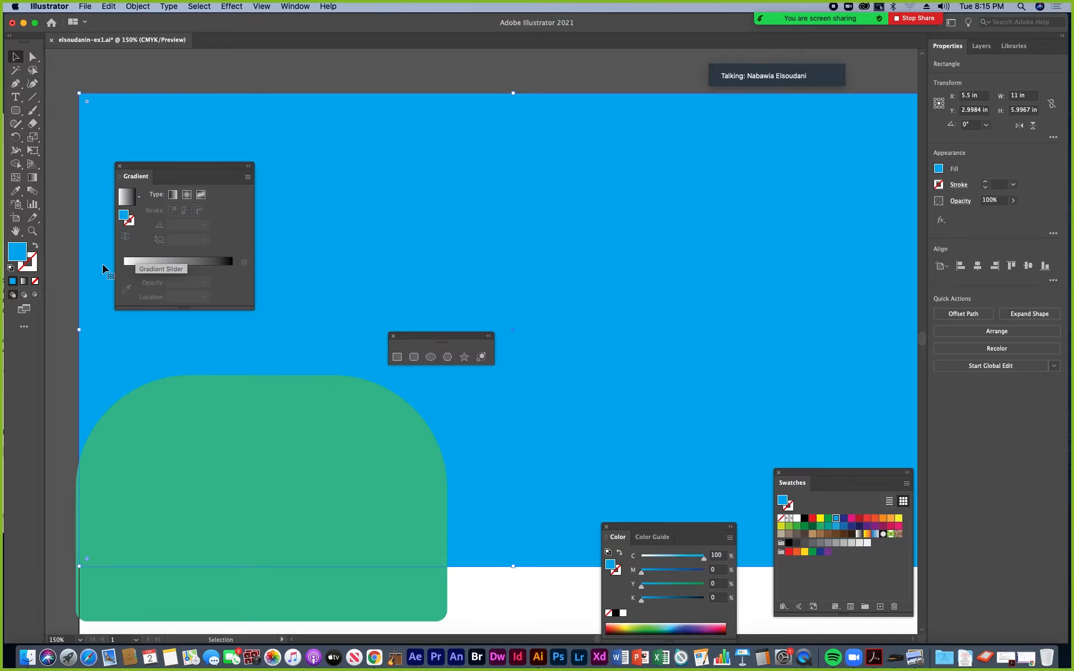
left_click(173, 268)
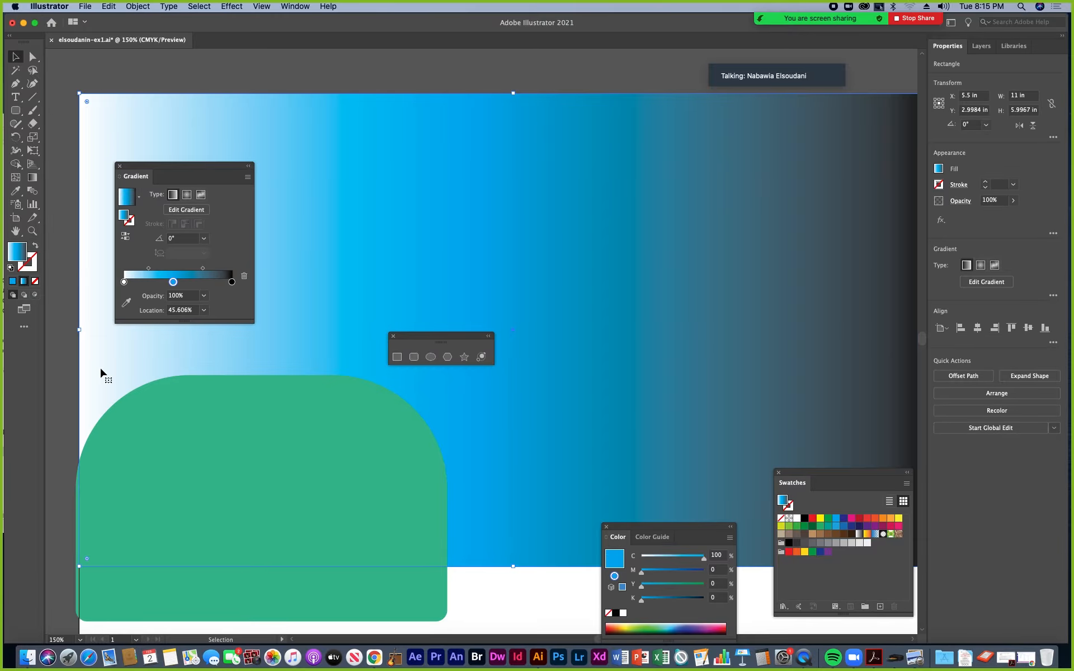
Bring the Gradient and Swatches panels together and add the dark indigo swatch as a gradient stop at 71.1969%
left_click_drag(170, 165, 586, 233)
left_click_drag(799, 473, 720, 335)
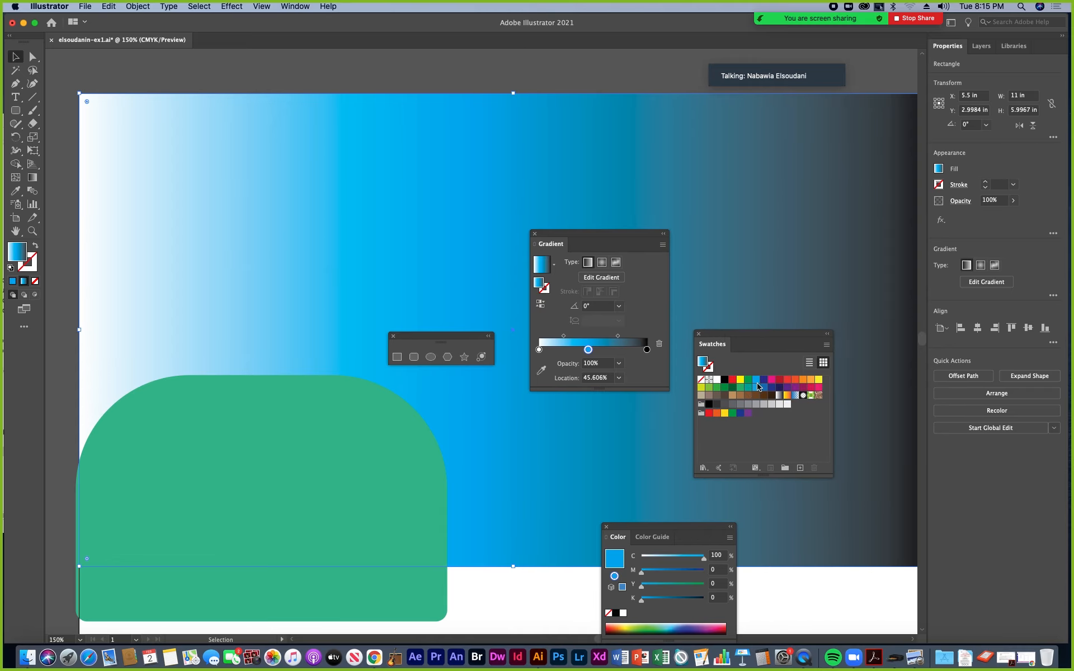
left_click_drag(764, 384, 616, 350)
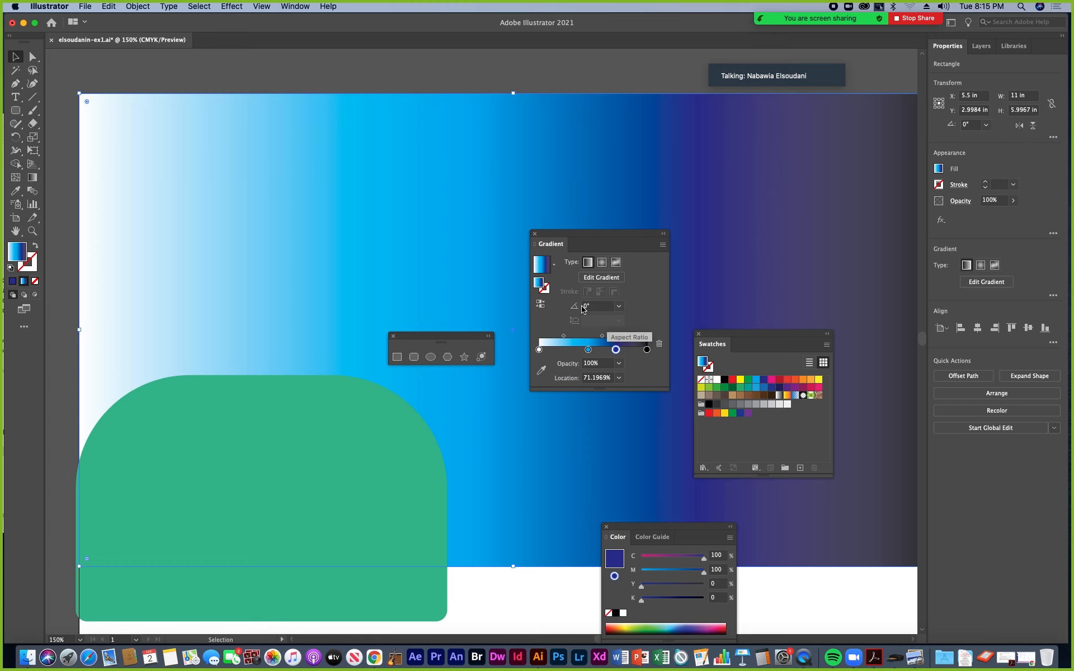
Choose the medium blue swatch (C 85, M 50) and add it as a sky gradient stop at 82.4278%
left_click(764, 388)
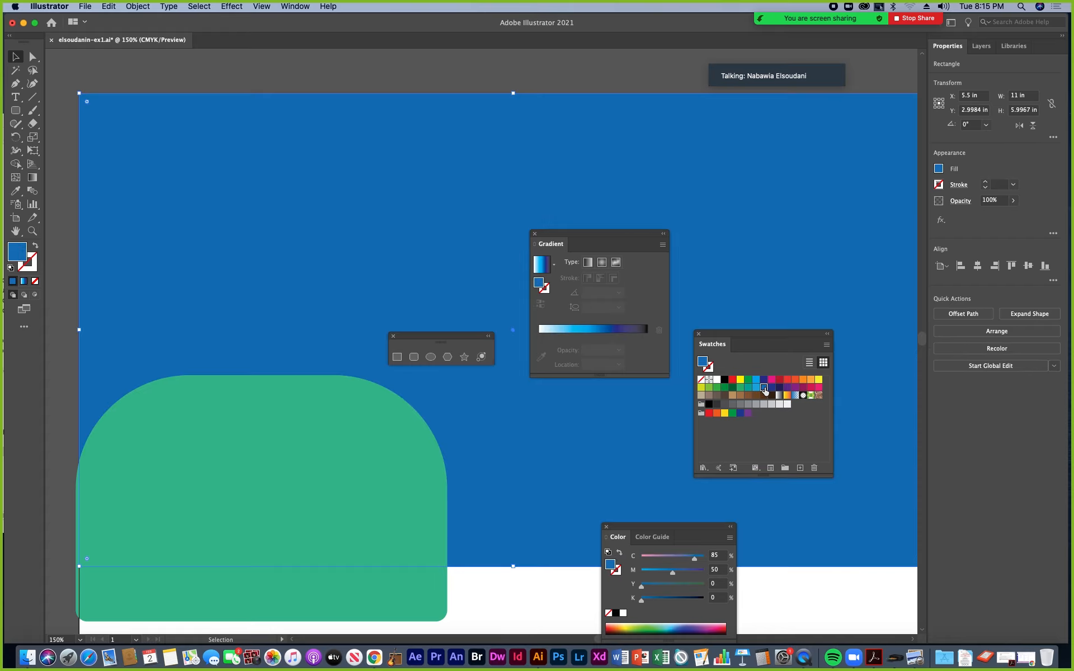
left_click_drag(582, 235, 218, 167)
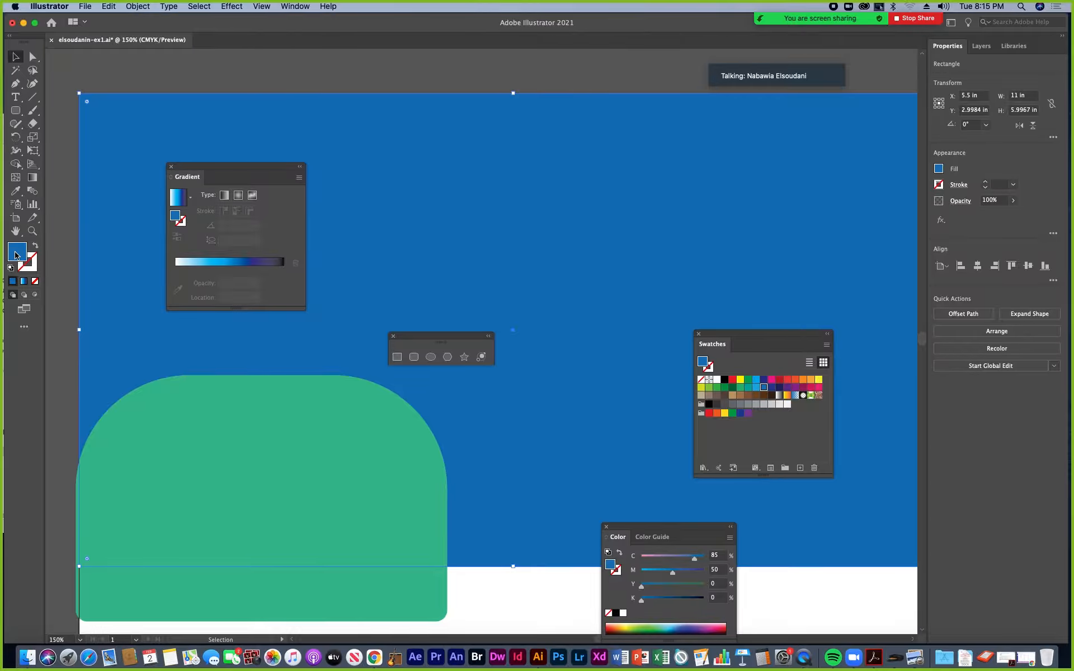
left_click(265, 266)
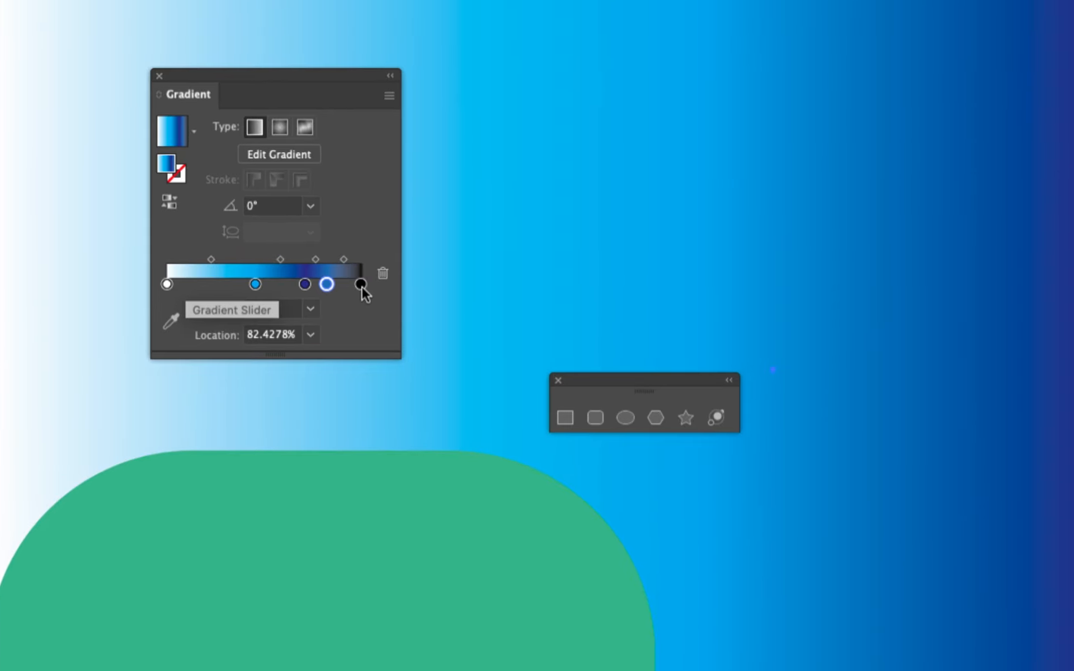
Delete the black and white end stops from the sky gradient and add a light blue stop at 10.3522%
left_click(361, 284)
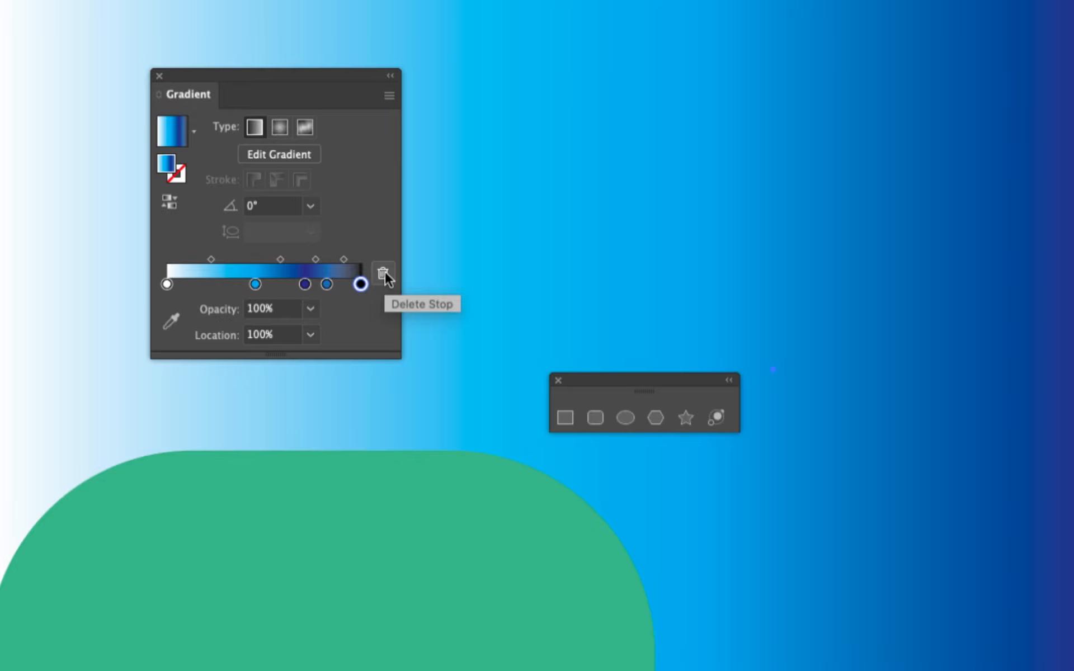
left_click(384, 273)
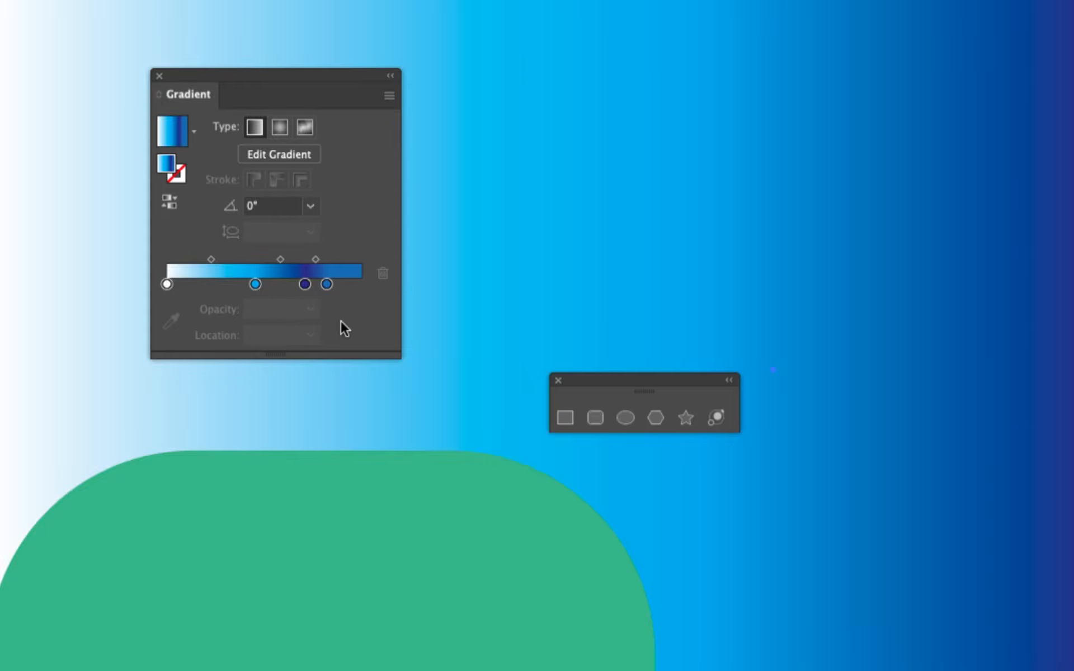
left_click(166, 284)
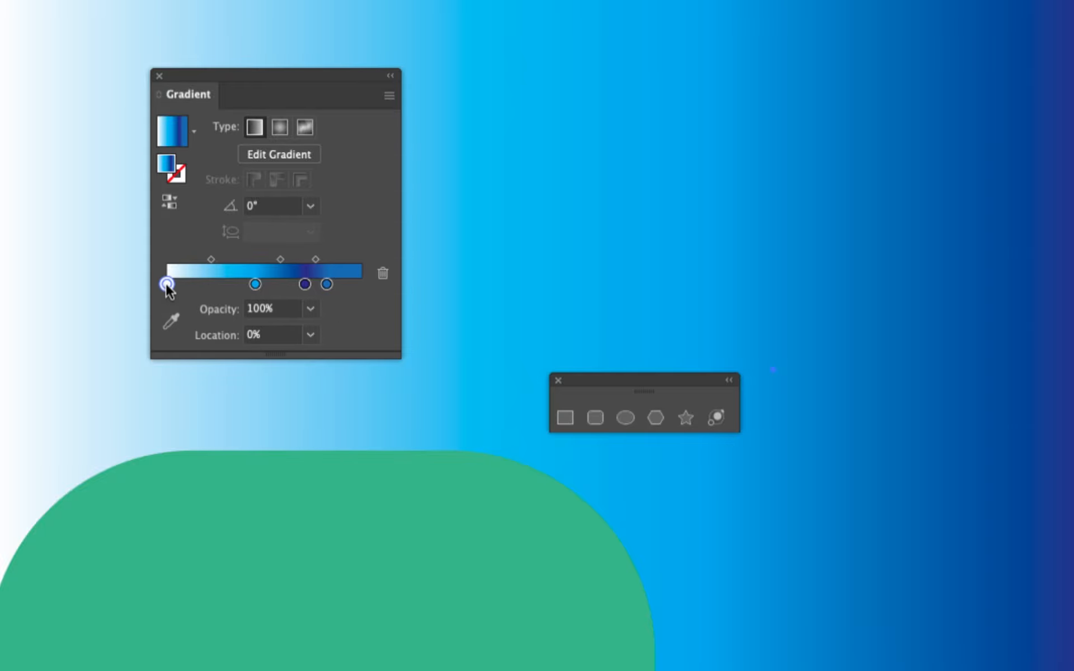
left_click_drag(166, 284, 134, 314)
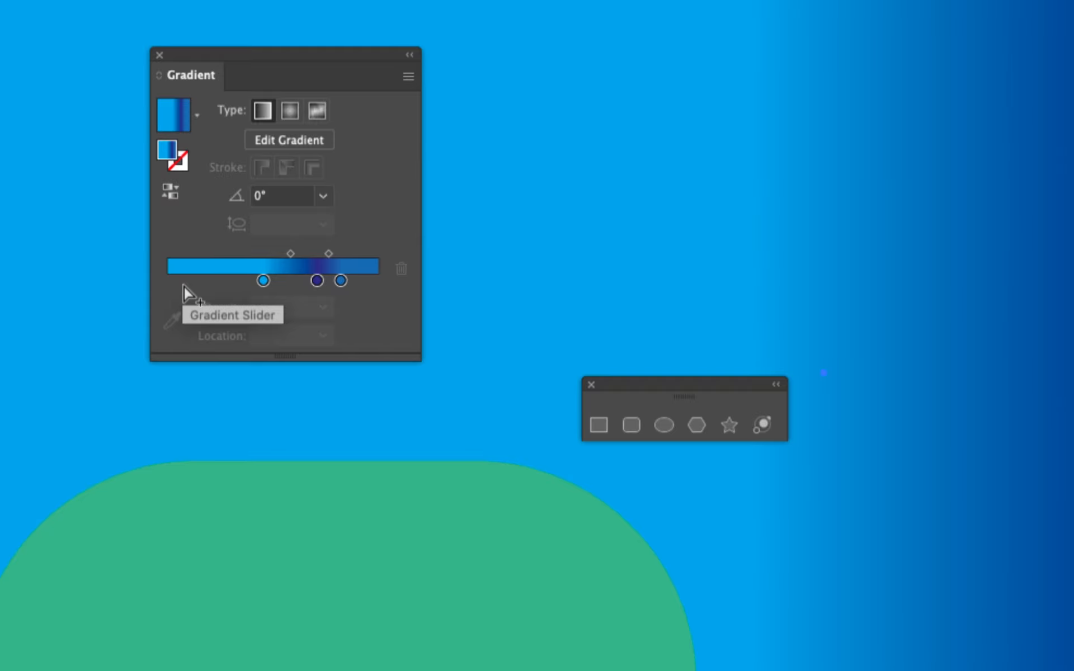
left_click(189, 282)
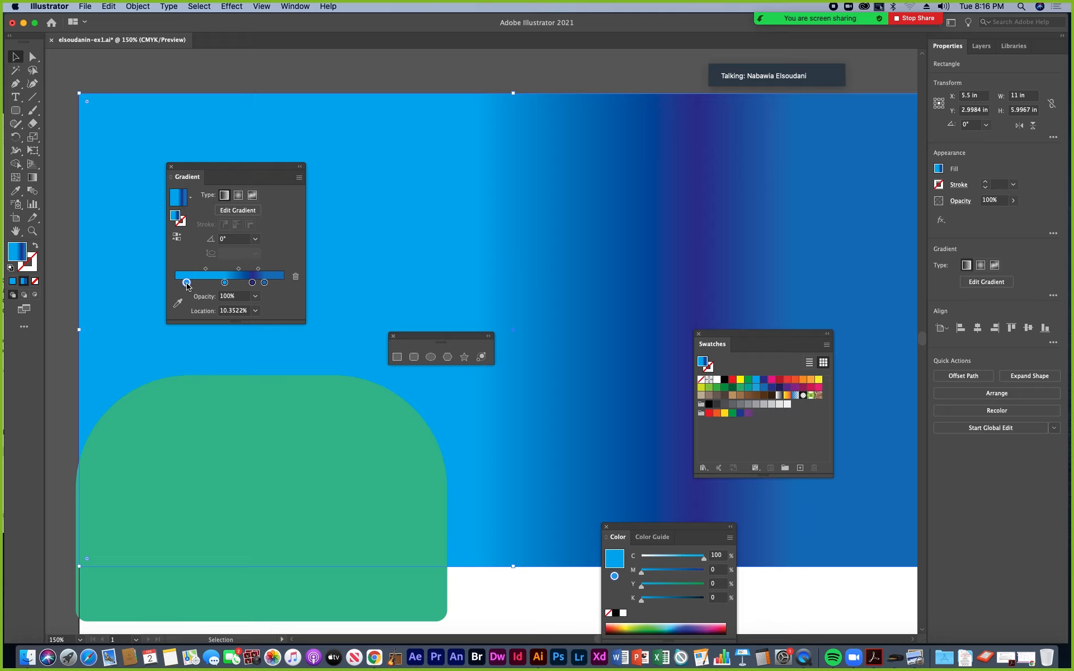
Mix the pale blue D9F2FC in the Color Picker and add it as the lightest stop at the start of the sky gradient
left_click(224, 283)
left_click(187, 282)
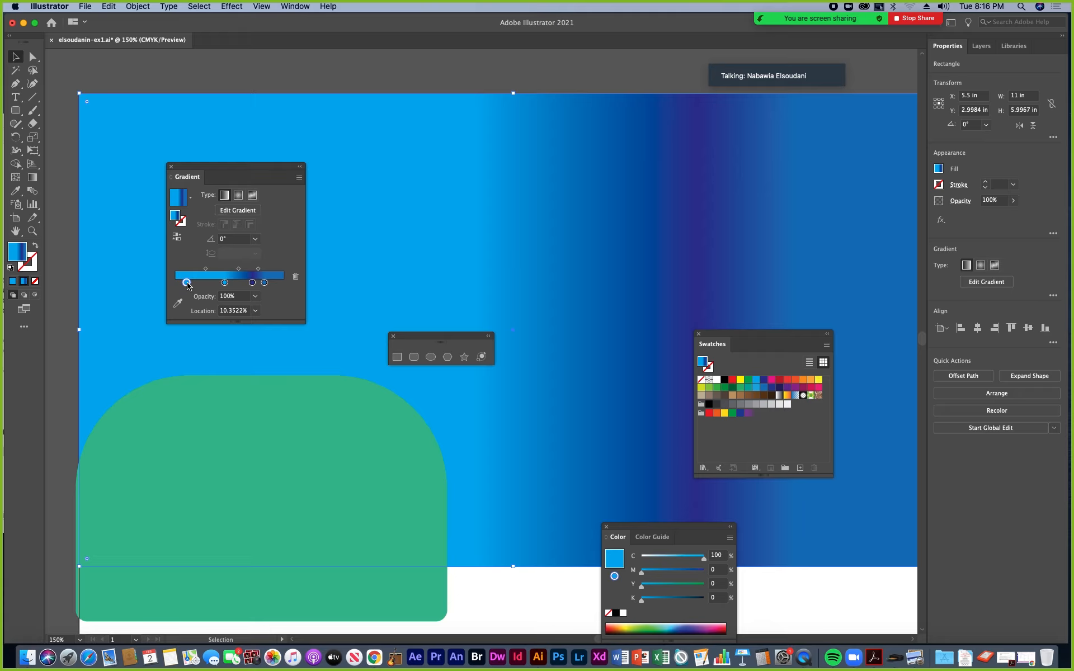
double_click(14, 253)
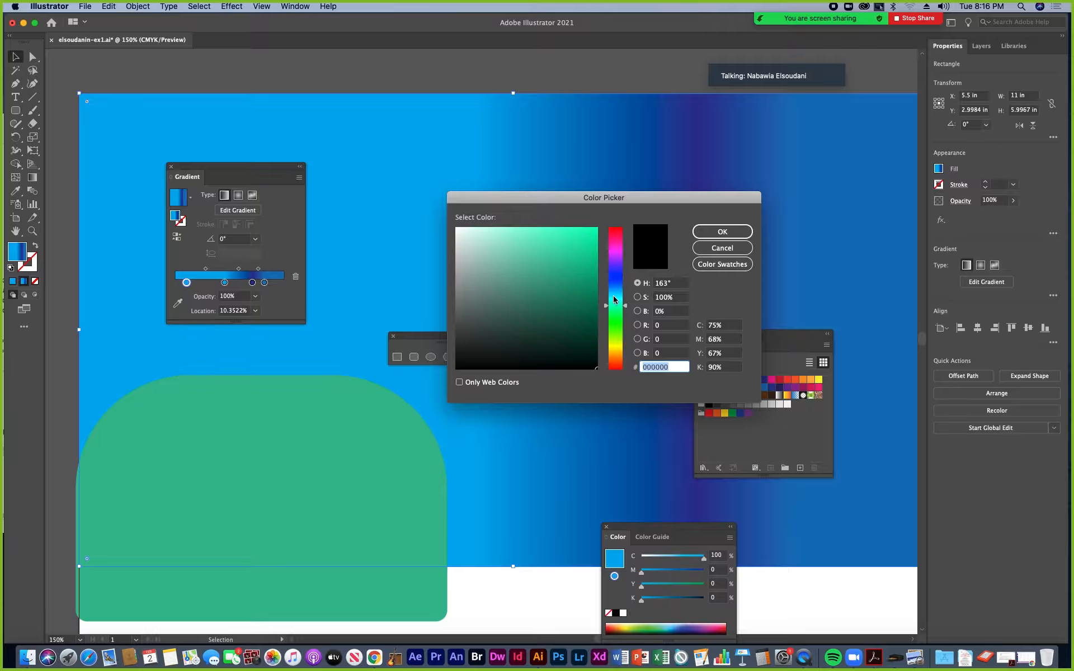
left_click_drag(623, 299, 622, 292)
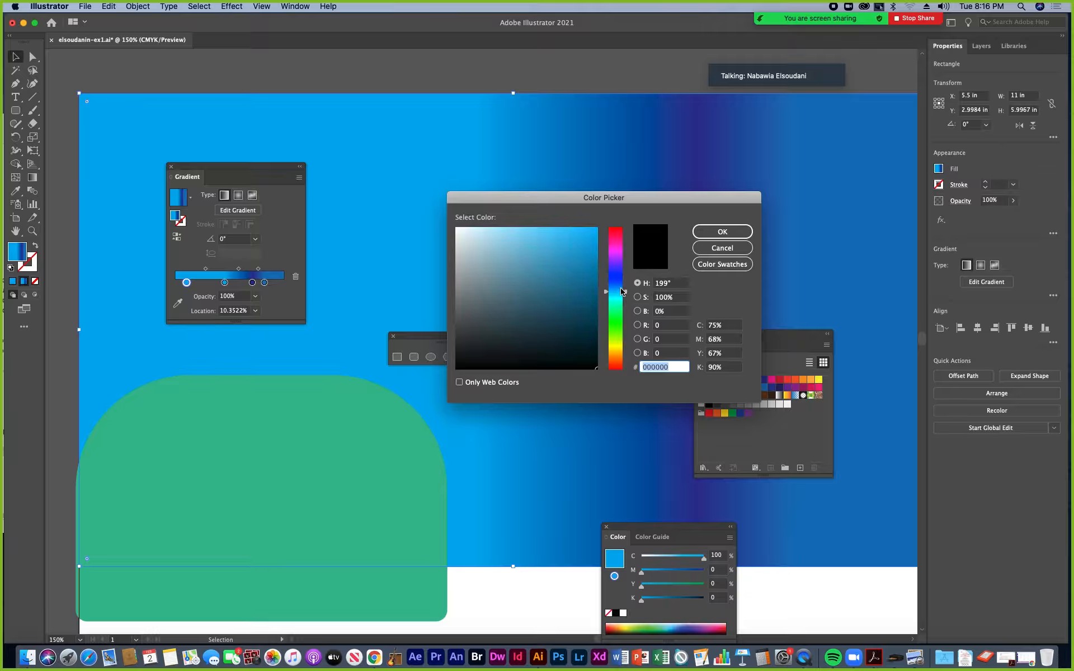
left_click(475, 230)
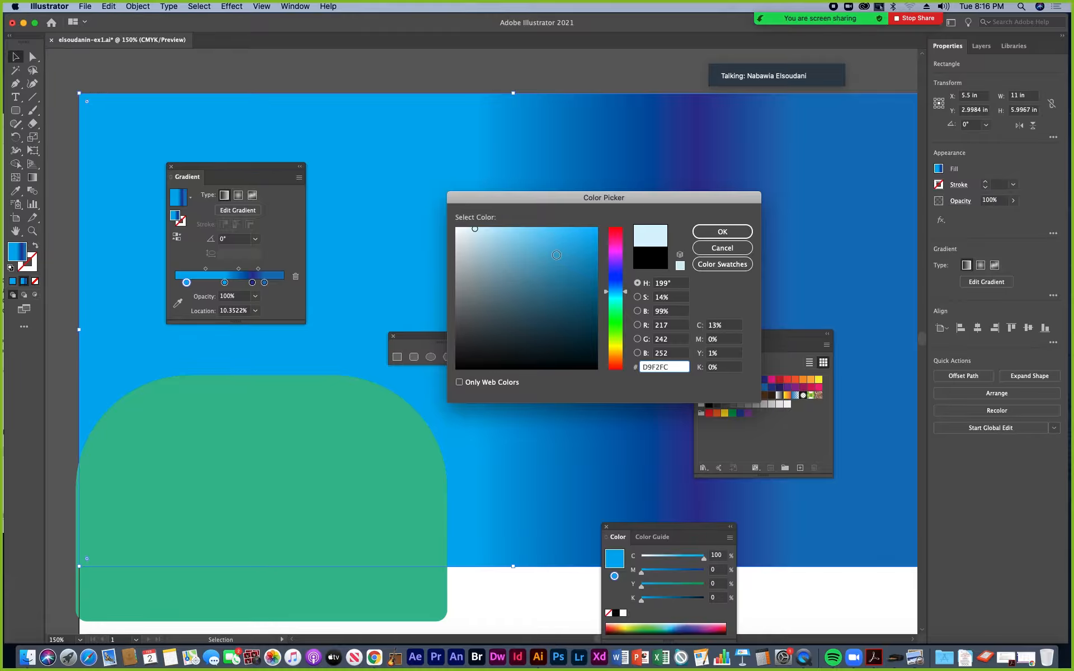
left_click(720, 232)
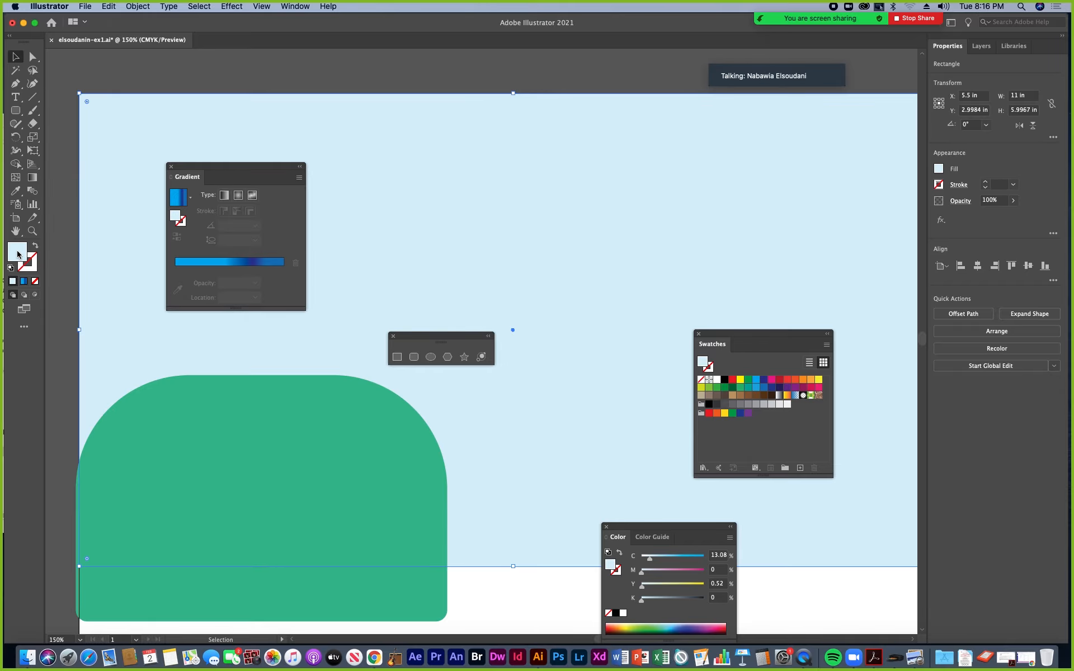
left_click_drag(16, 253, 269, 283)
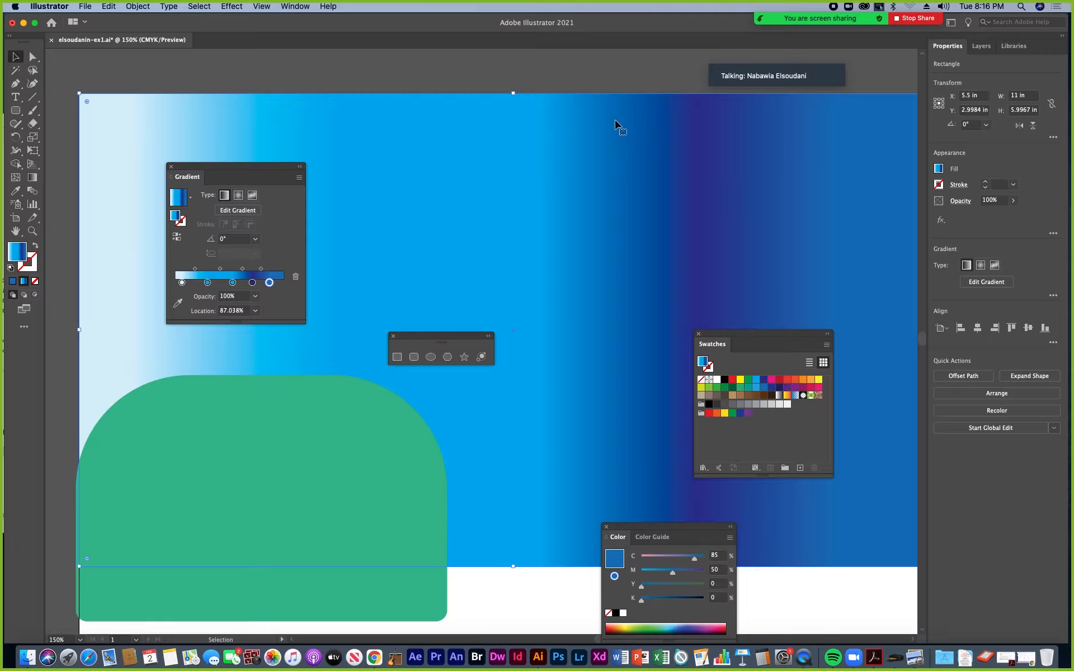
Move the sky gradient's indigo stop to the end and medium blue stop to 80.487%, and set its two middle midpoints to 41.9798% and 40.8746%
left_click(254, 283)
left_click_drag(255, 286, 294, 276)
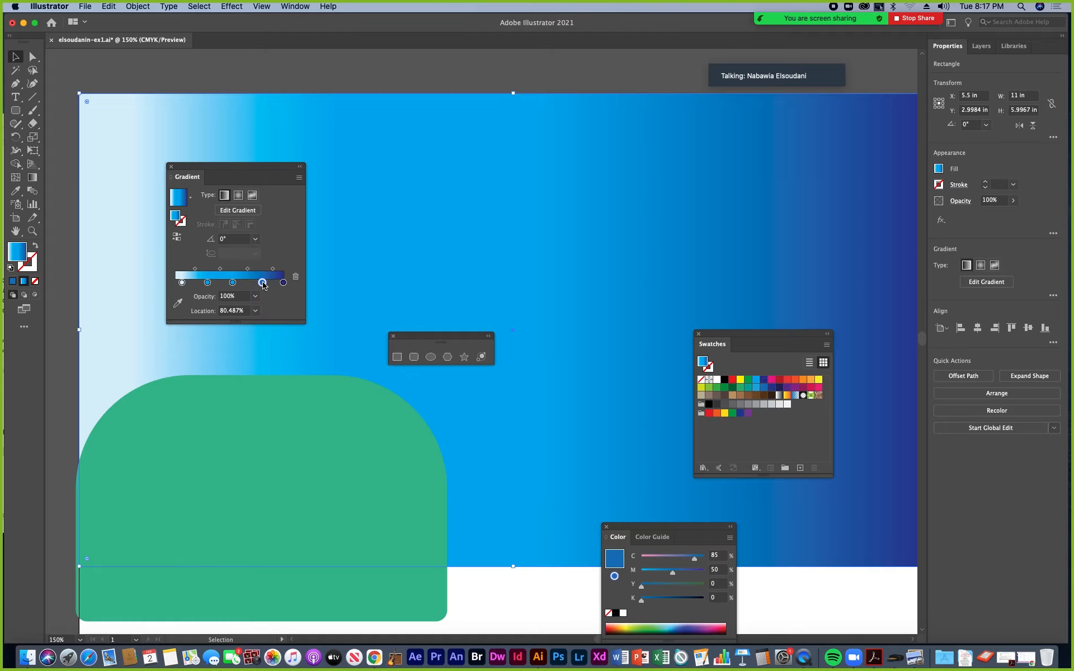
left_click_drag(273, 172, 311, 322)
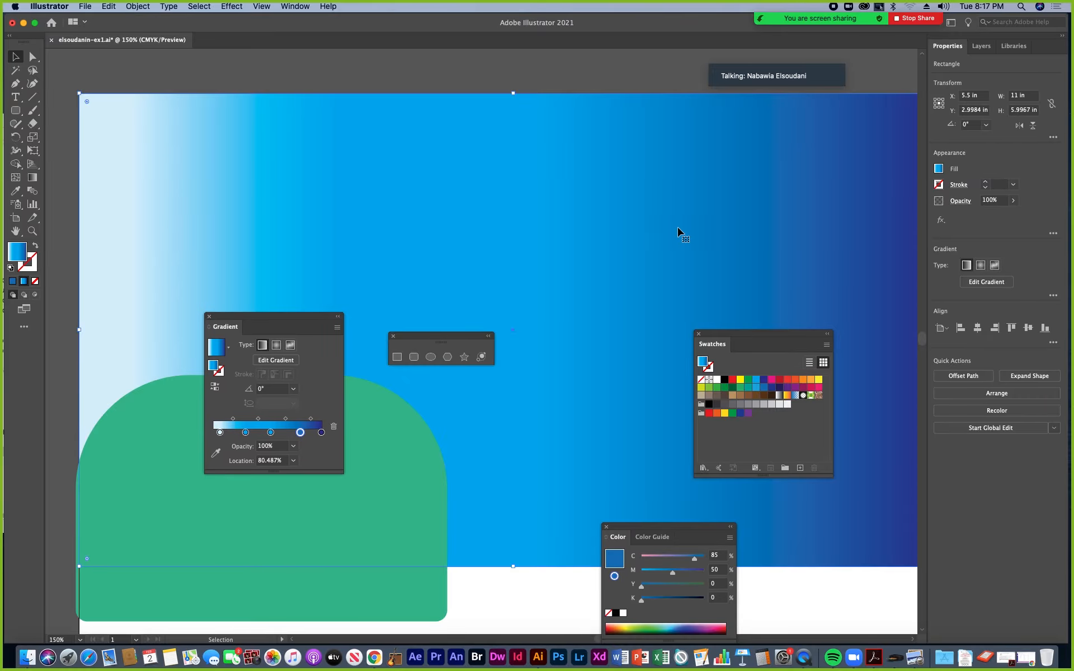
mouse_move(685, 235)
left_mouse_down()
mouse_move(563, 235)
mouse_move(671, 221)
left_mouse_up()
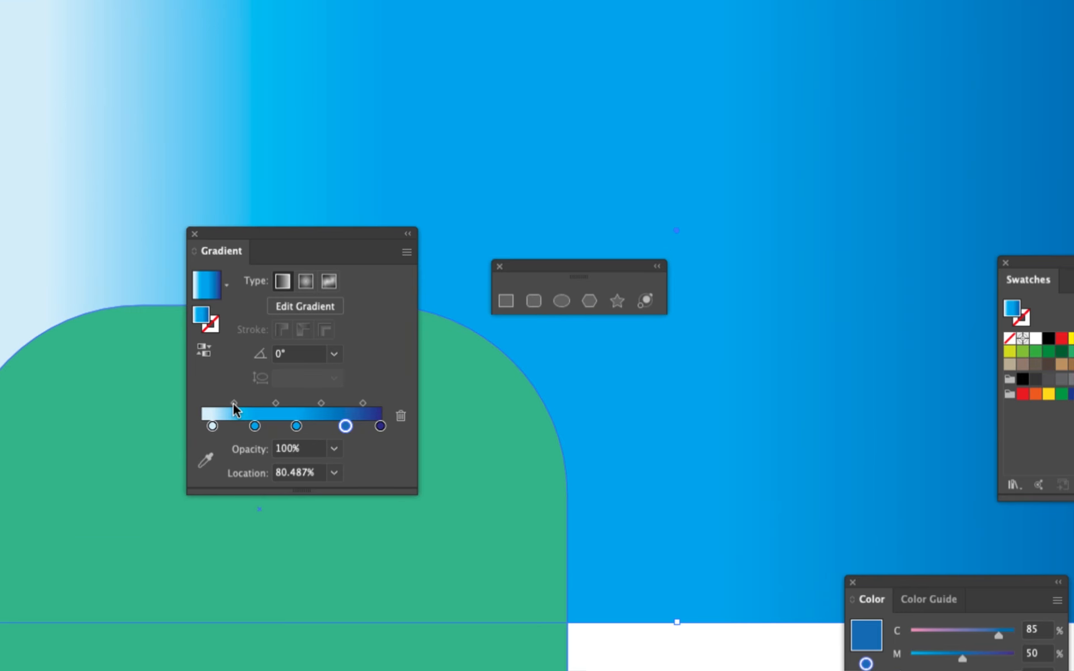
left_click_drag(232, 417, 265, 403)
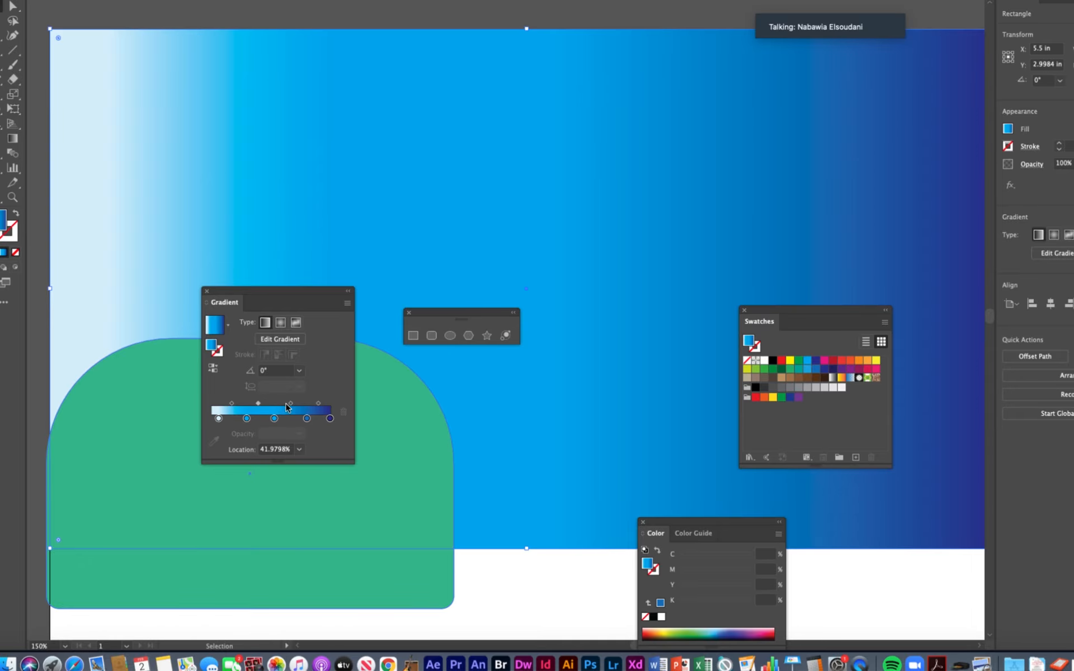
left_click(286, 404)
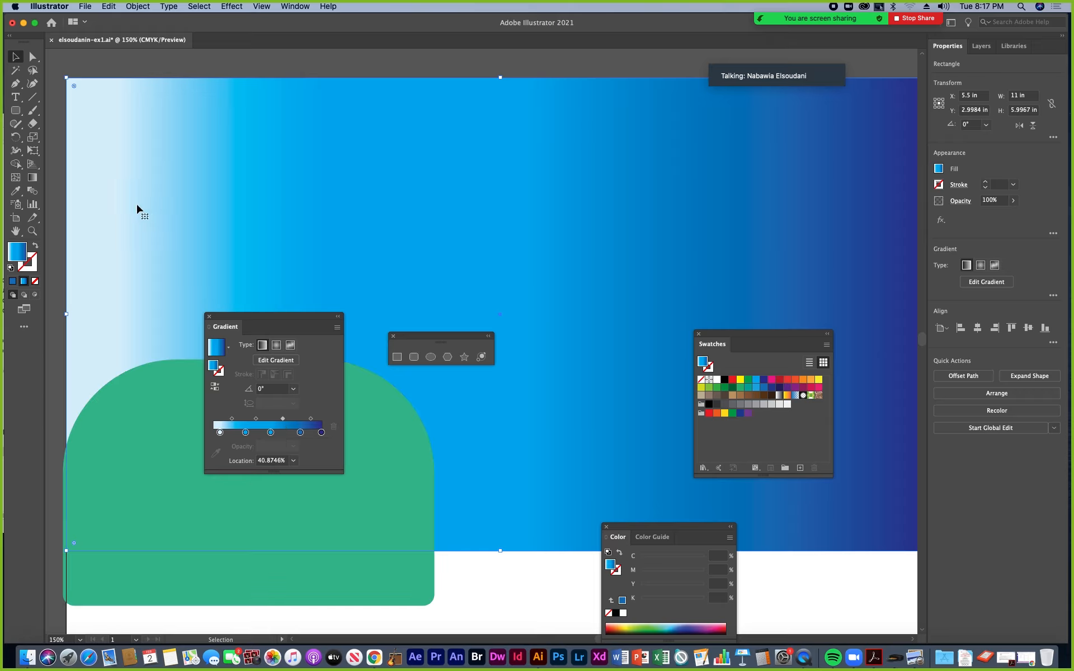
With the Gradient tool, move the first bright blue stop on the sky's gradient line to about 35.27%
left_click(33, 178)
mouse_move(266, 322)
left_mouse_down()
mouse_move(299, 447)
mouse_move(295, 491)
mouse_move(213, 95)
mouse_move(215, 55)
left_mouse_up()
left_click_drag(426, 336, 376, 473)
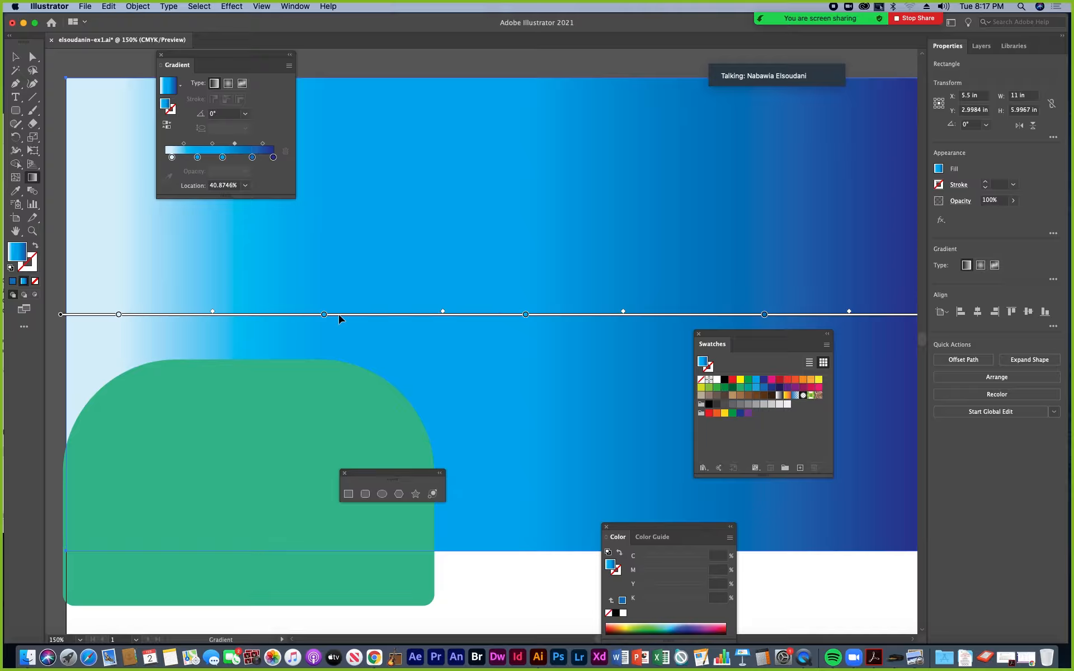
left_click_drag(324, 314, 372, 315)
mouse_move(235, 313)
left_mouse_down()
mouse_move(219, 314)
mouse_move(251, 315)
left_mouse_up()
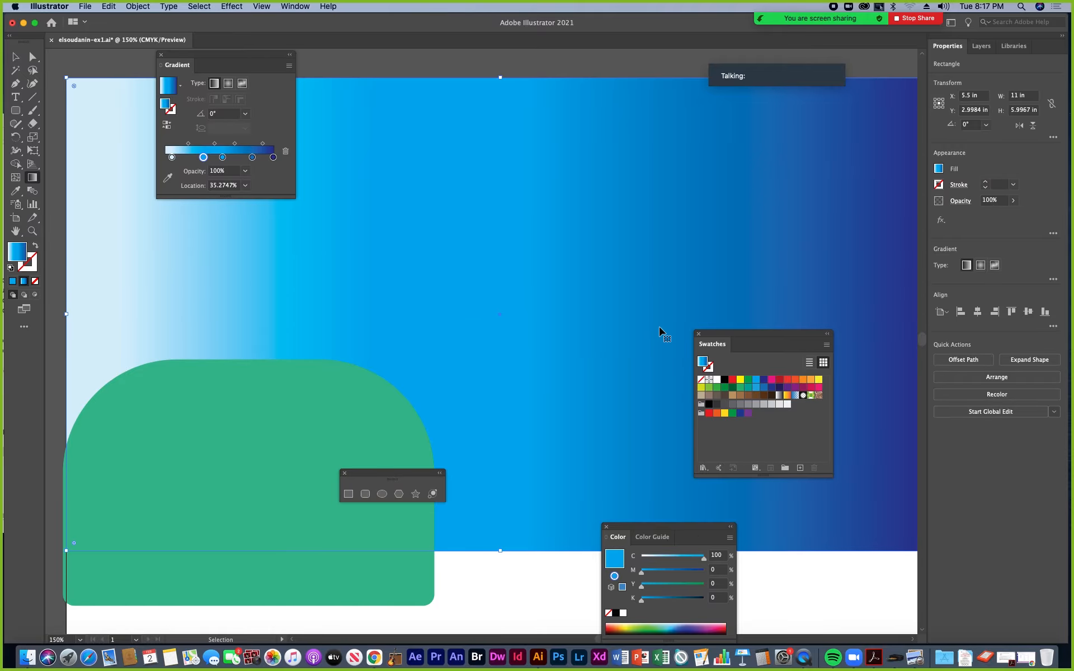
Rotate the sky gradient to about 11.5° using the end handle of its gradient line
key("super+minus")
left_click_drag(732, 345, 824, 425)
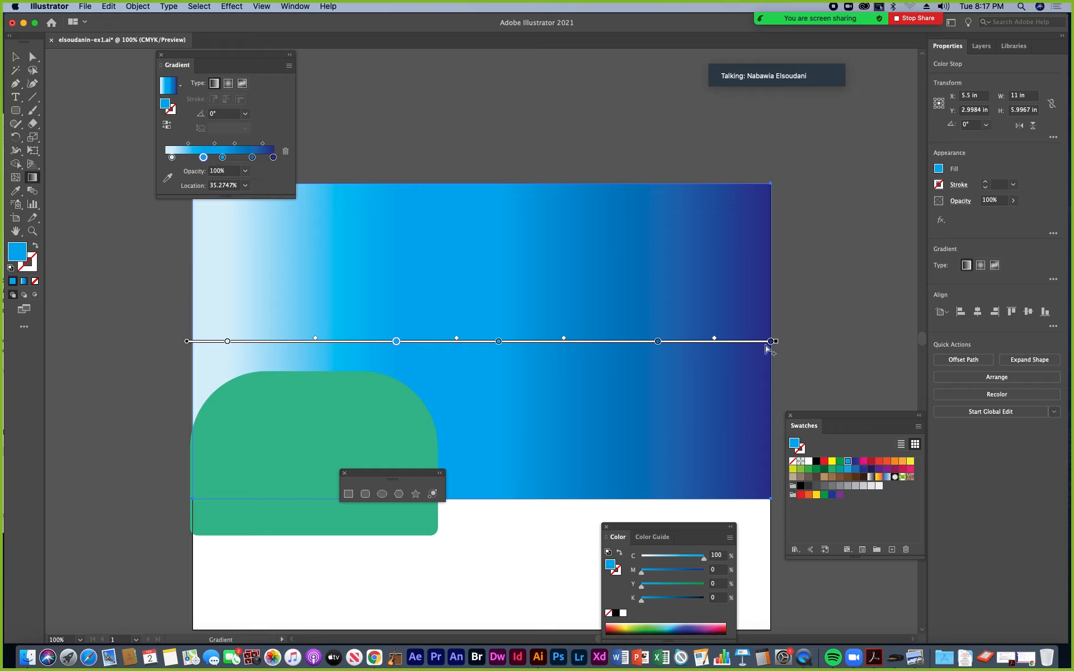
left_click_drag(779, 342, 772, 283)
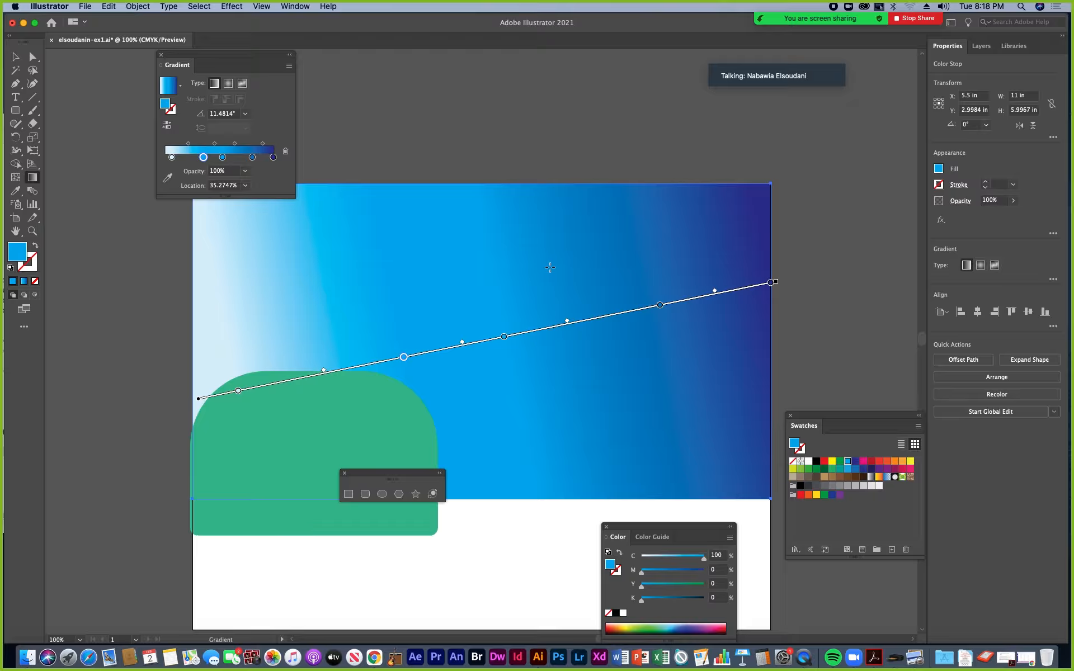
Try different directions and lengths for the sky gradient by redrawing its gradient line several times across the rectangle
left_click_drag(492, 226, 466, 492)
left_click_drag(601, 486, 535, 245)
left_click_drag(618, 481, 603, 210)
left_click_drag(548, 475, 563, 278)
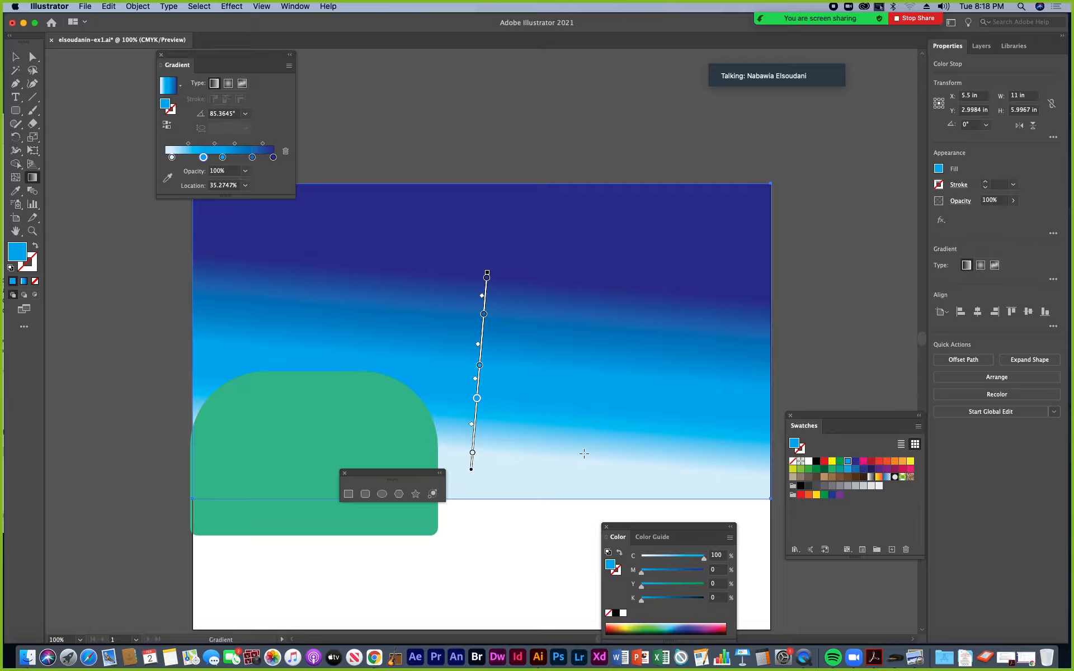
left_click_drag(579, 464, 615, 297)
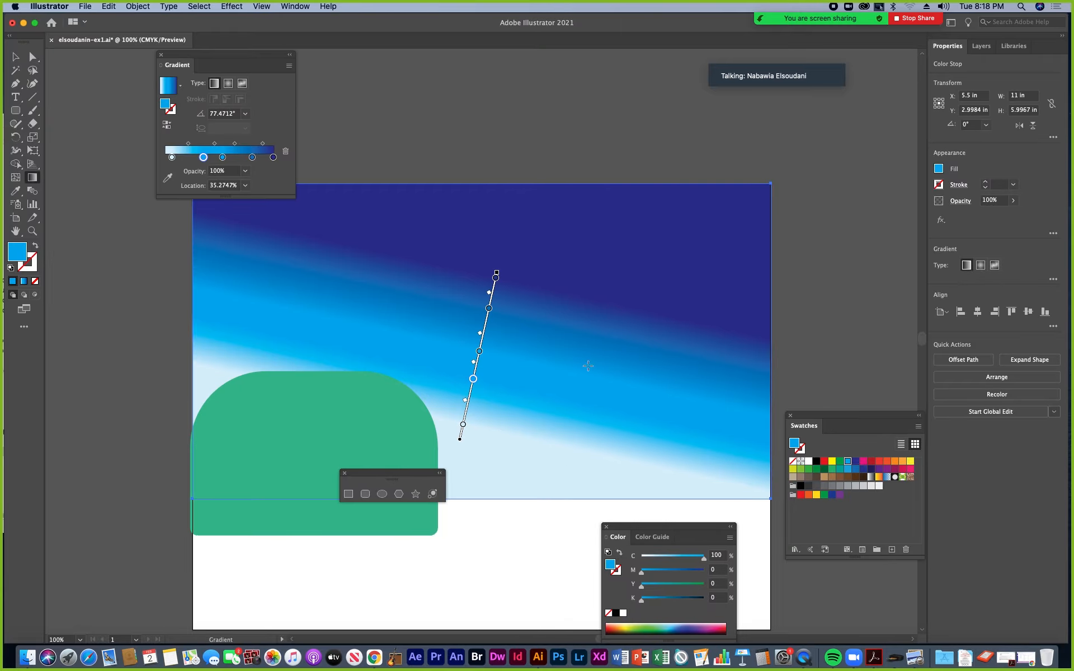
left_click_drag(594, 424, 618, 201)
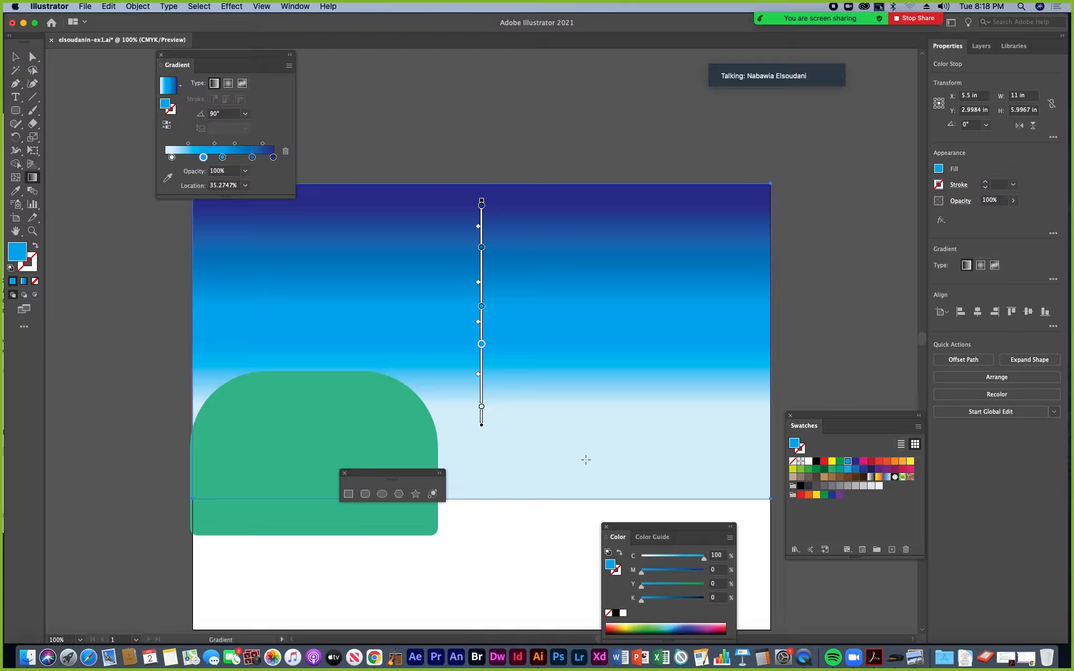
Redraw the sky gradient vertically at 90°, from pale blue at the rectangle's lower edge to indigo at its upper edge
left_click_drag(585, 474, 602, 200)
mouse_move(575, 405)
left_mouse_down()
mouse_move(577, 358)
mouse_move(576, 371)
left_mouse_up()
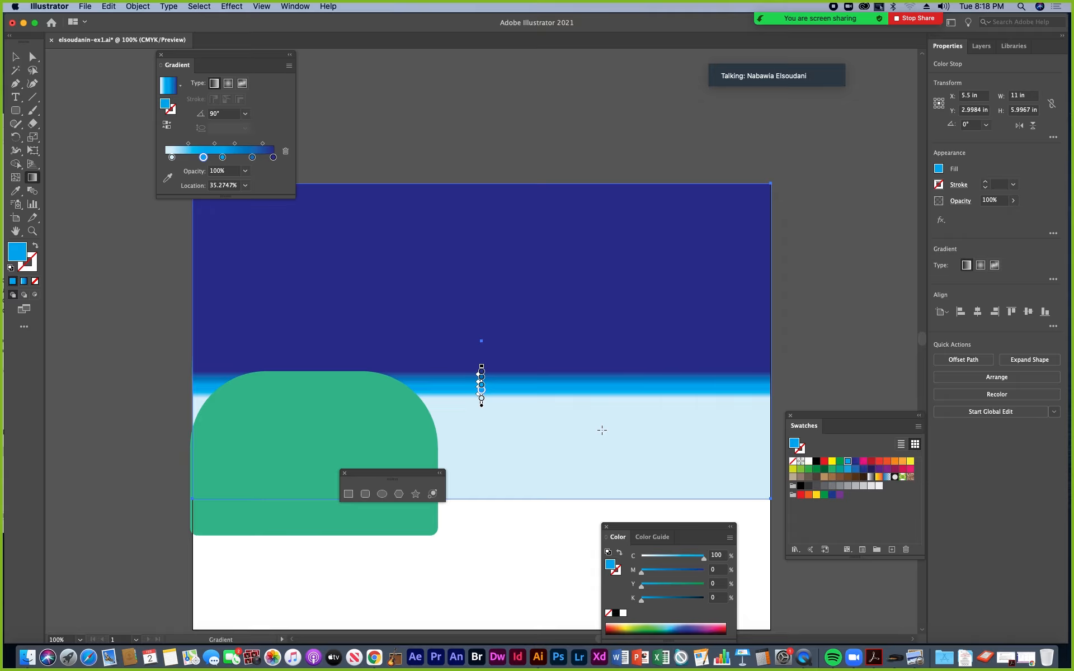
left_click_drag(586, 479, 596, 154)
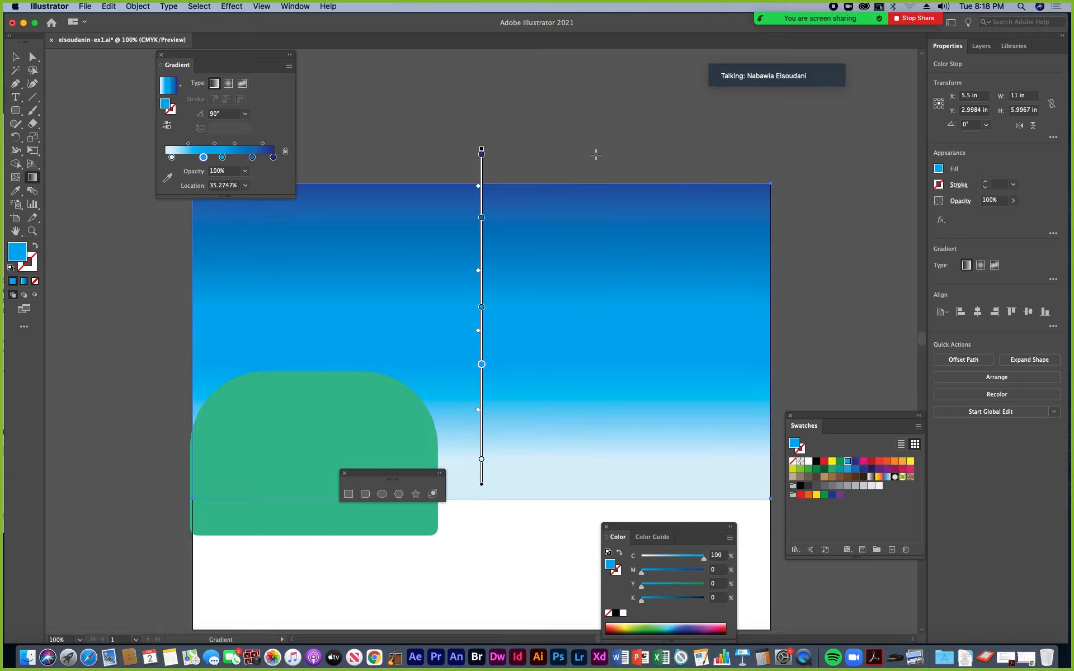
mouse_move(563, 507)
left_mouse_down()
mouse_move(563, 132)
mouse_move(561, 189)
left_mouse_up()
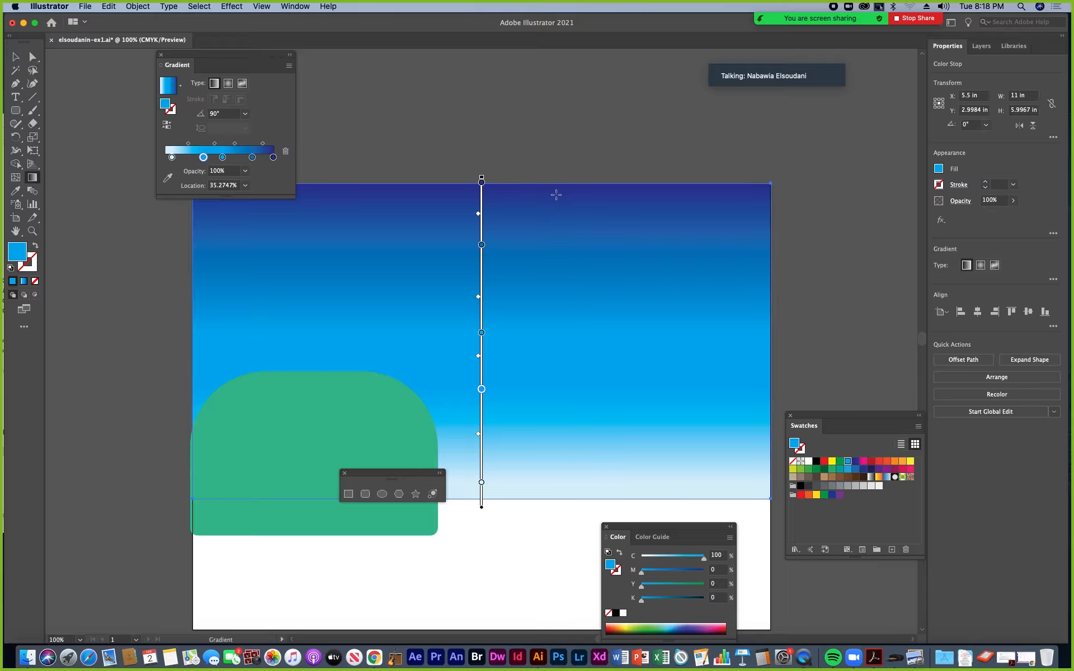
Clear the floating panels off the sky and draw a circle about 1.09 in wide in it with the Ellipse tool
left_click(16, 56)
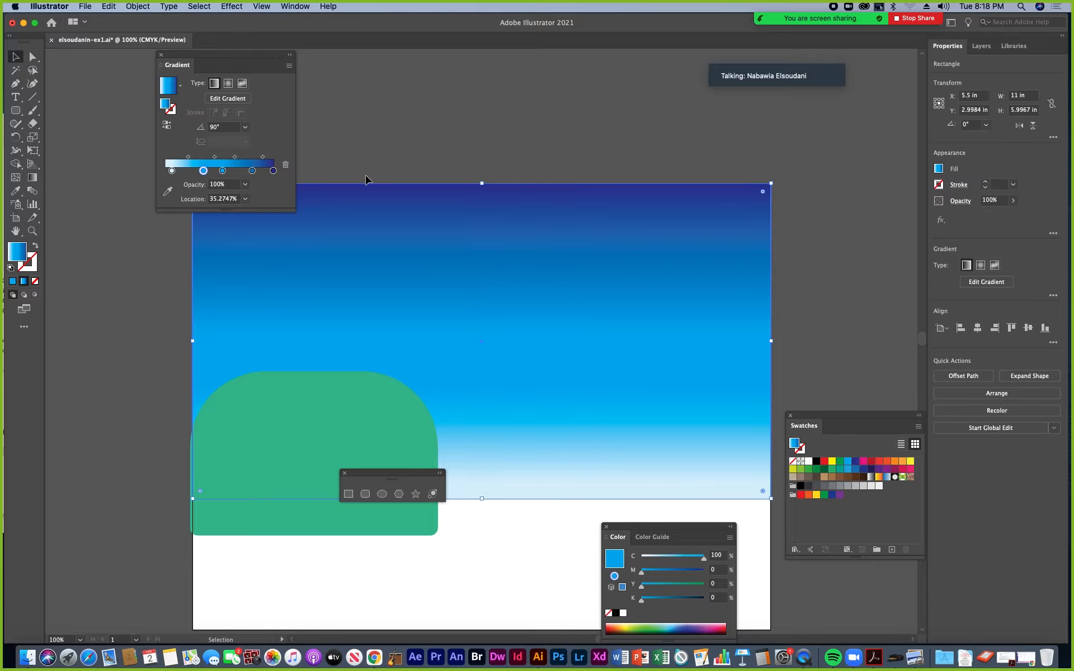
left_click_drag(235, 63, 580, 350)
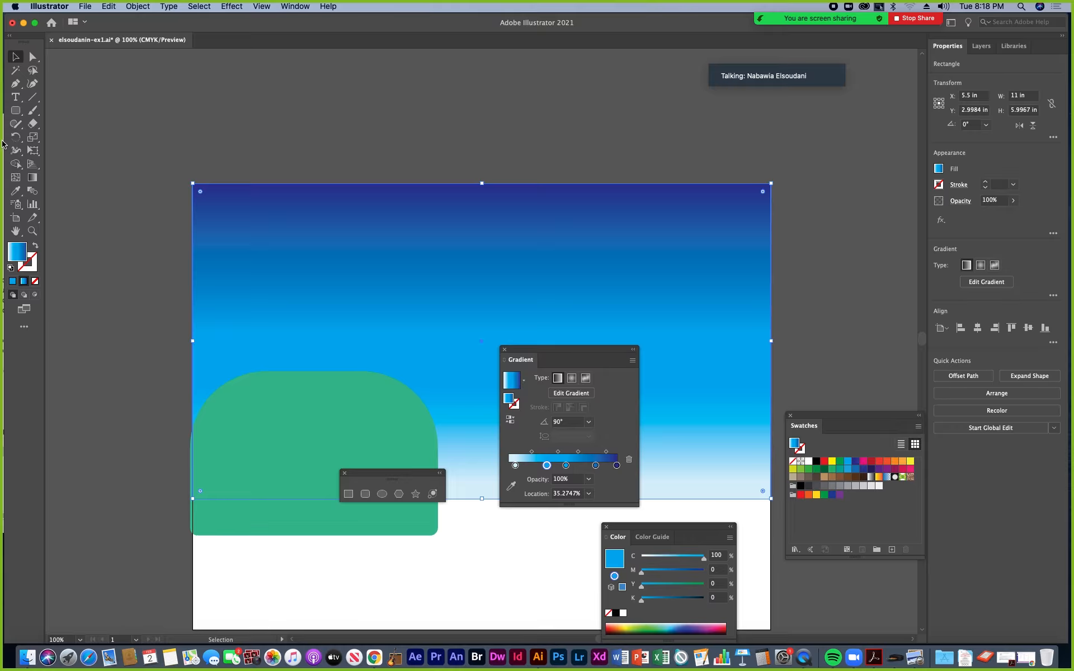
left_click(15, 111)
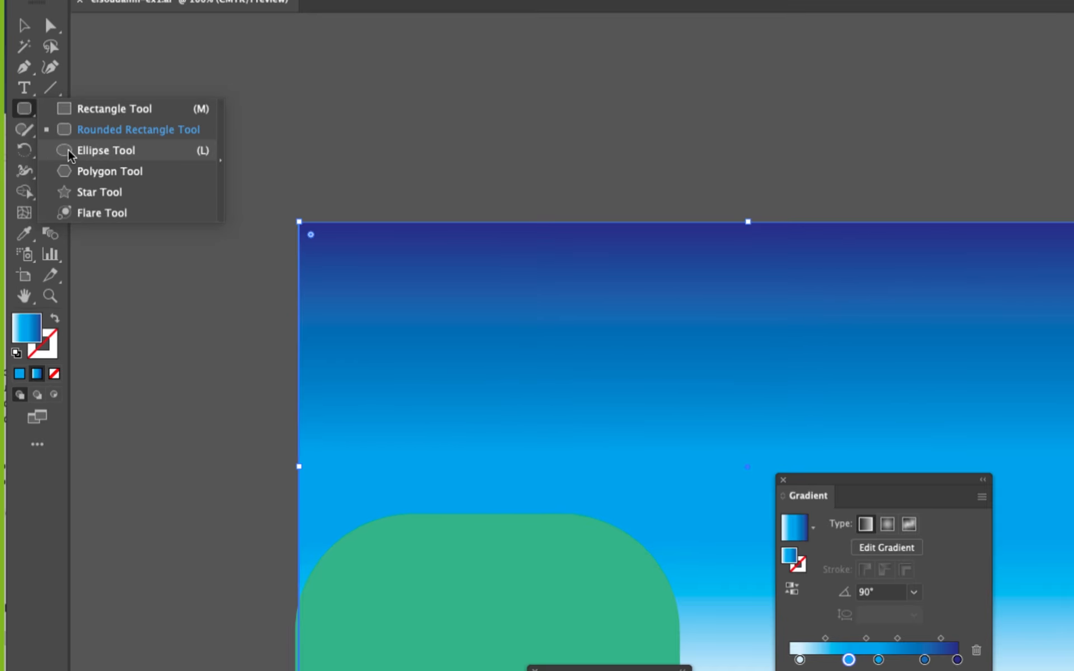
left_click(112, 151)
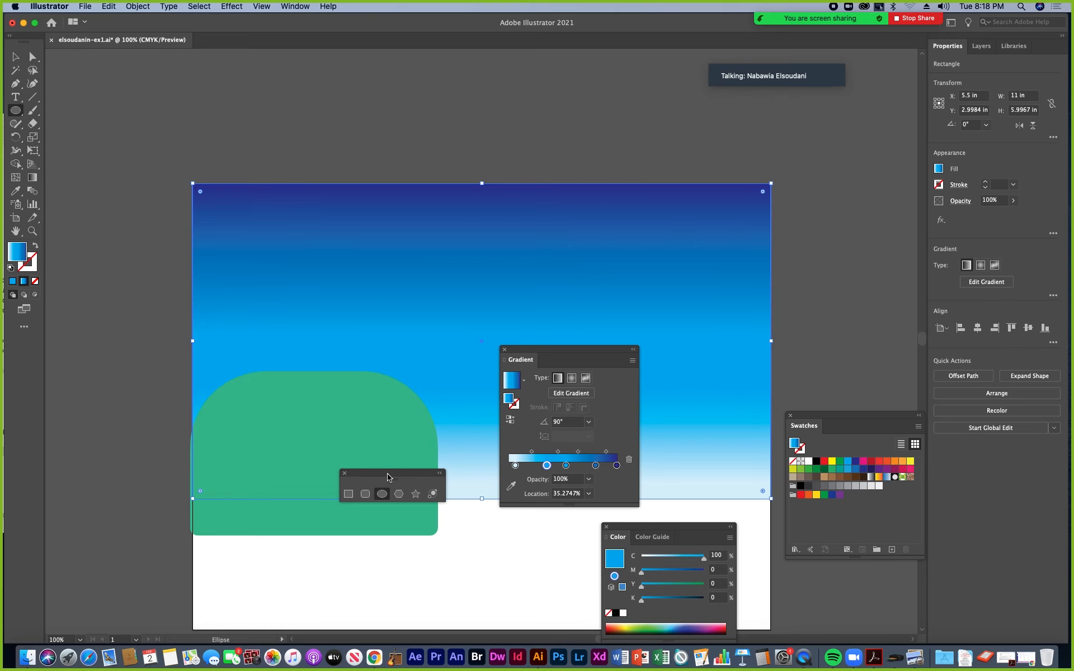
left_click_drag(418, 509, 273, 119)
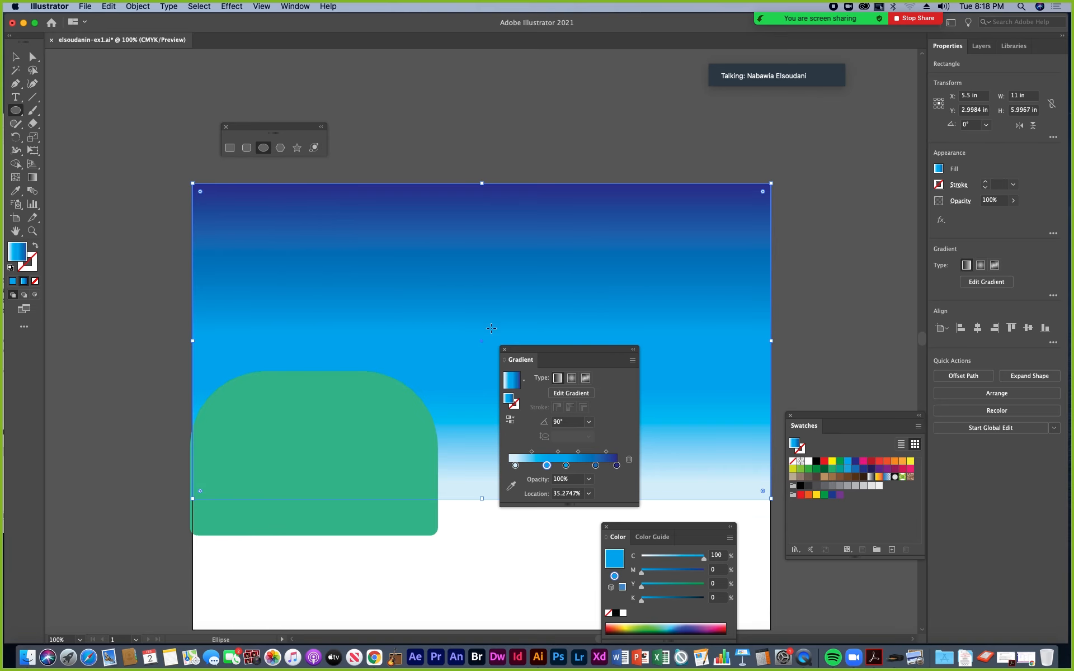
left_click_drag(532, 359, 485, 536)
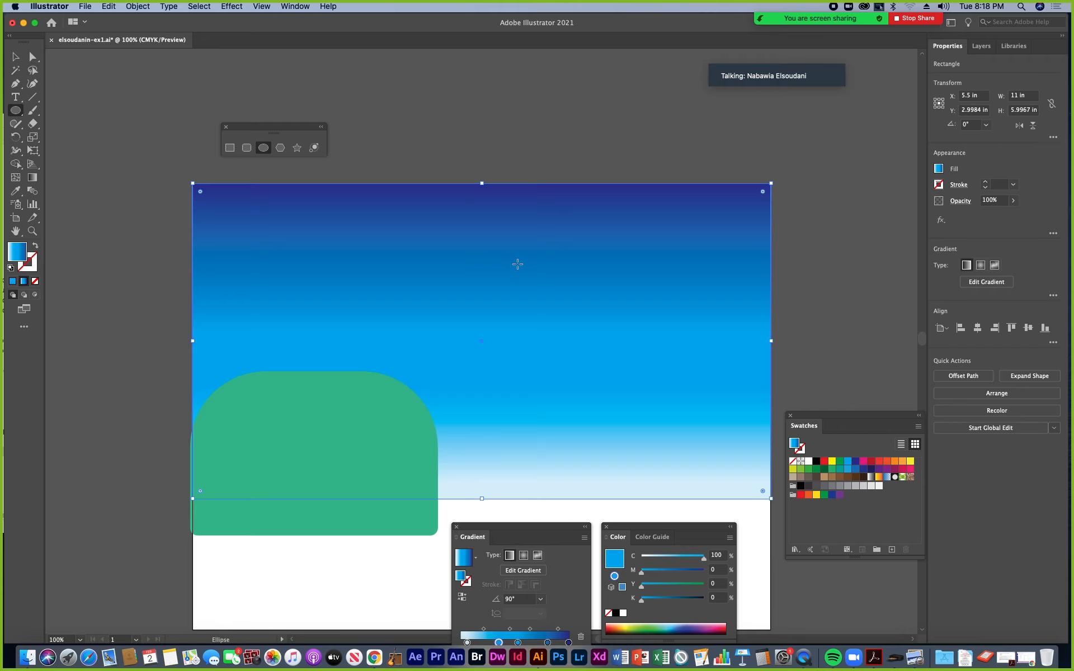
left_click_drag(516, 265, 569, 323)
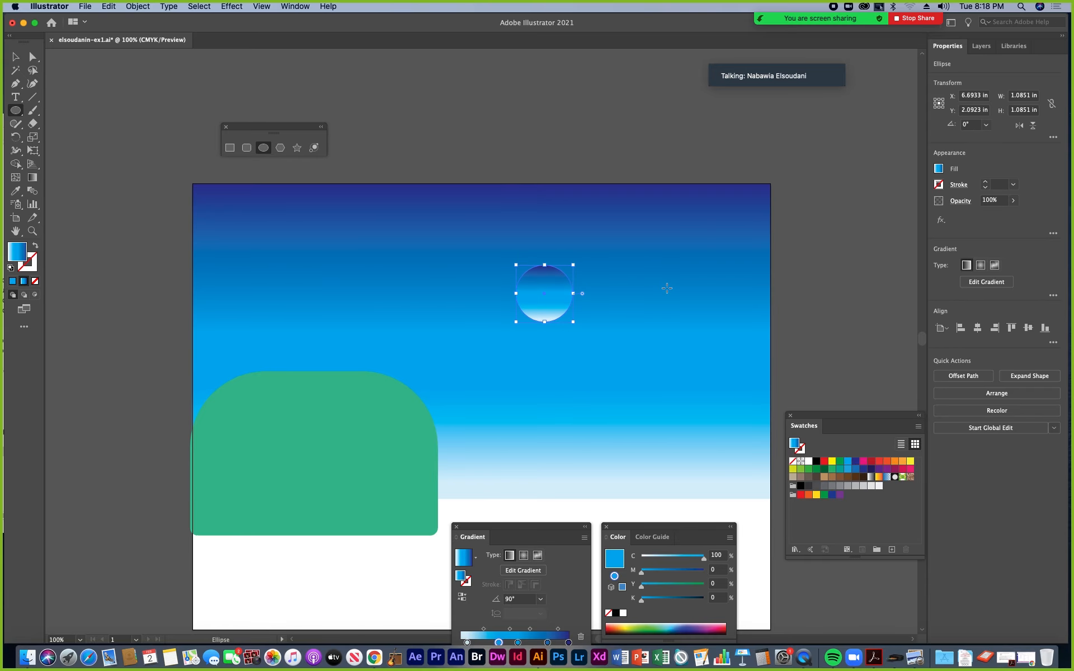
Change the circle's gradient fill to radial and select its indigo end stop
left_click_drag(487, 533, 352, 318)
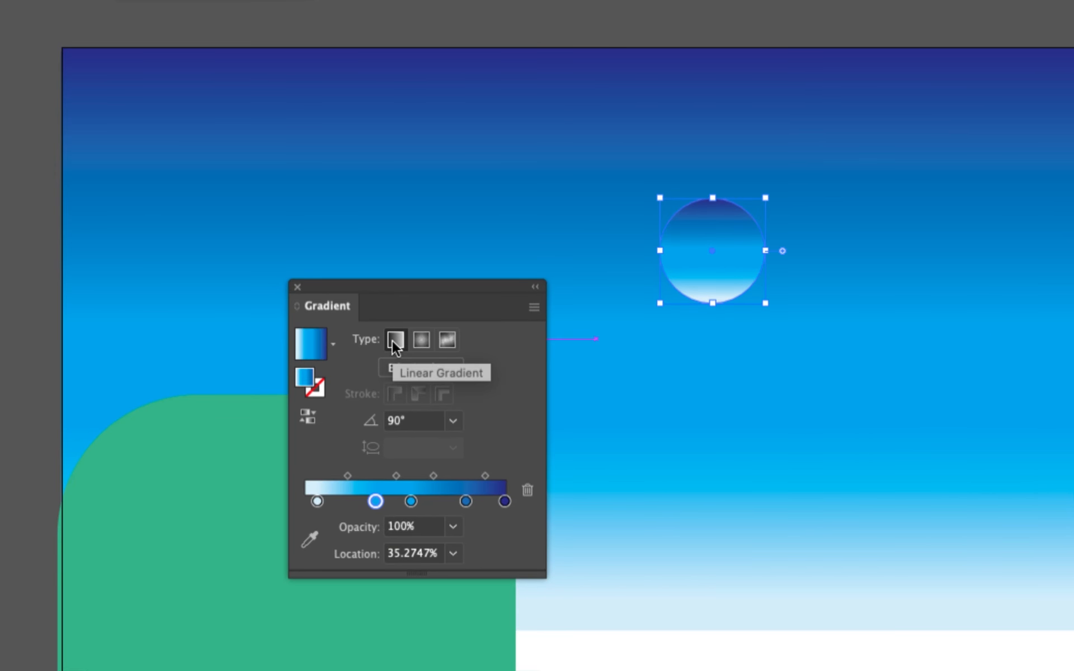
left_click(420, 340)
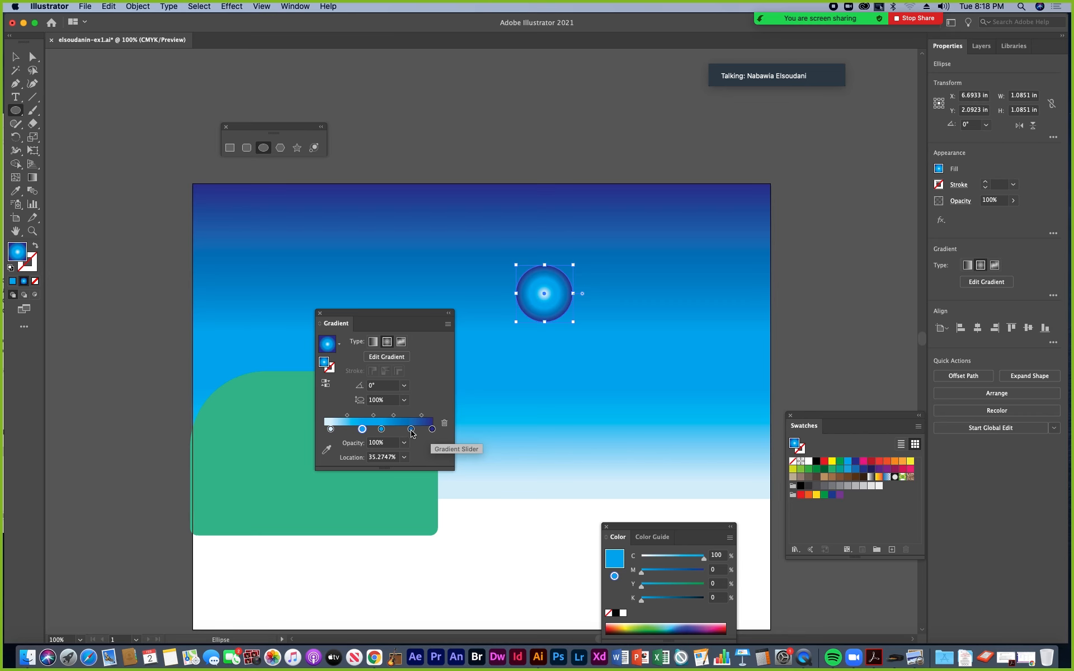
left_click(431, 429)
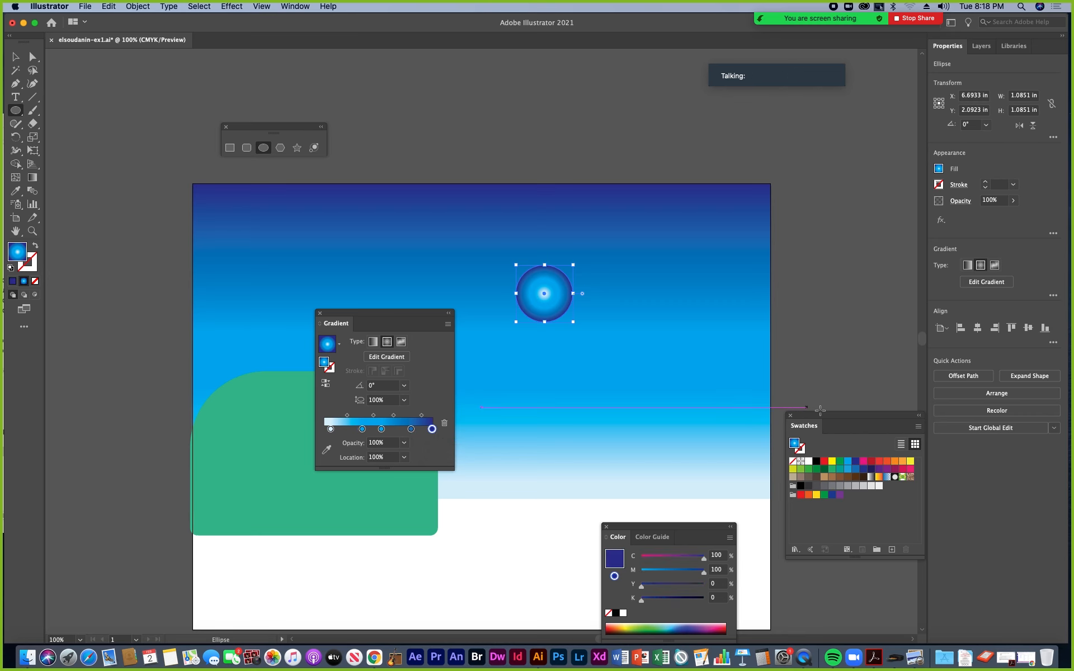
Add a CMYK Yellow stop beside the pale centre stop of the circle's gradient and delete the intermediate blue stops
left_click_drag(828, 420, 517, 346)
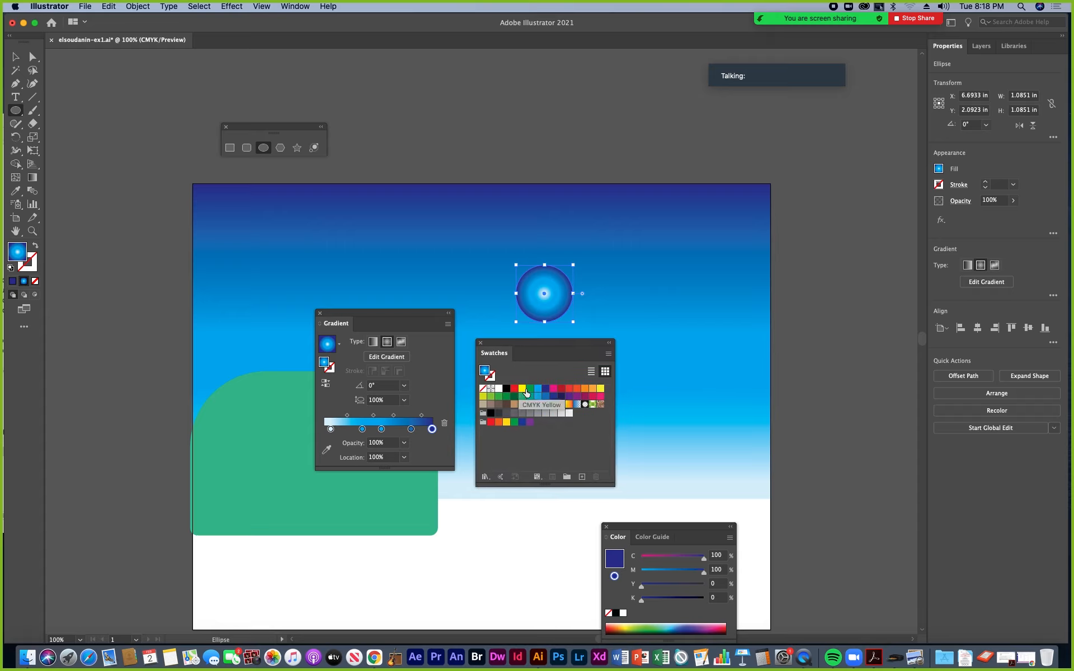
left_click_drag(523, 390, 388, 448)
left_click(411, 429)
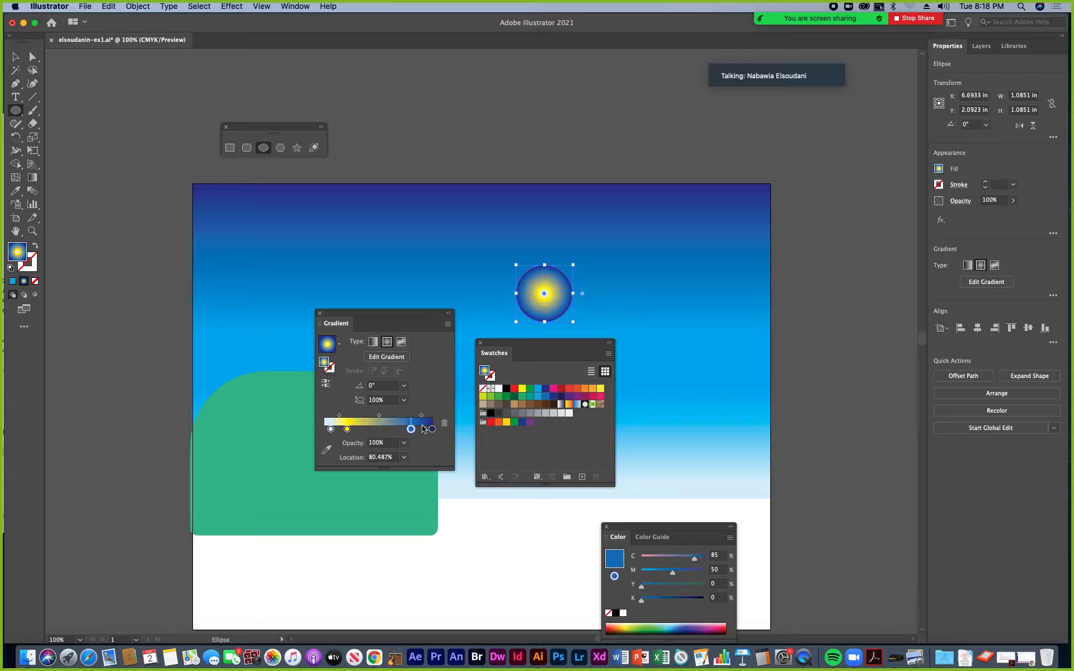
left_click(445, 424)
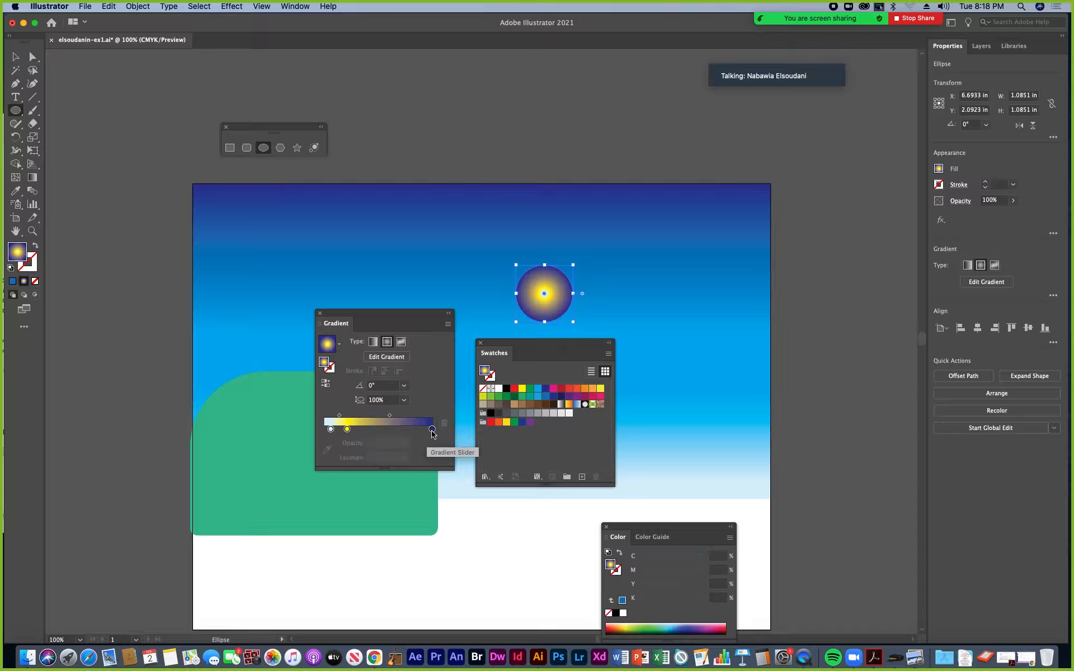
Recolour the indigo end stop of the circle's gradient to orange-red: C 23, M 80, Y 100, K 0
left_click(432, 431)
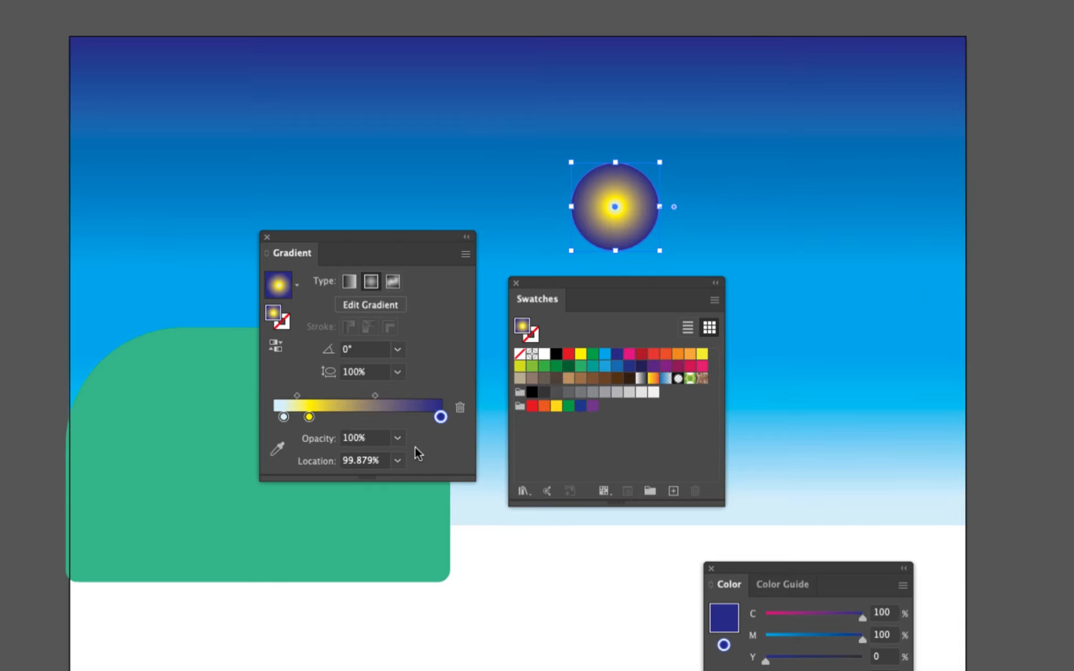
double_click(441, 416)
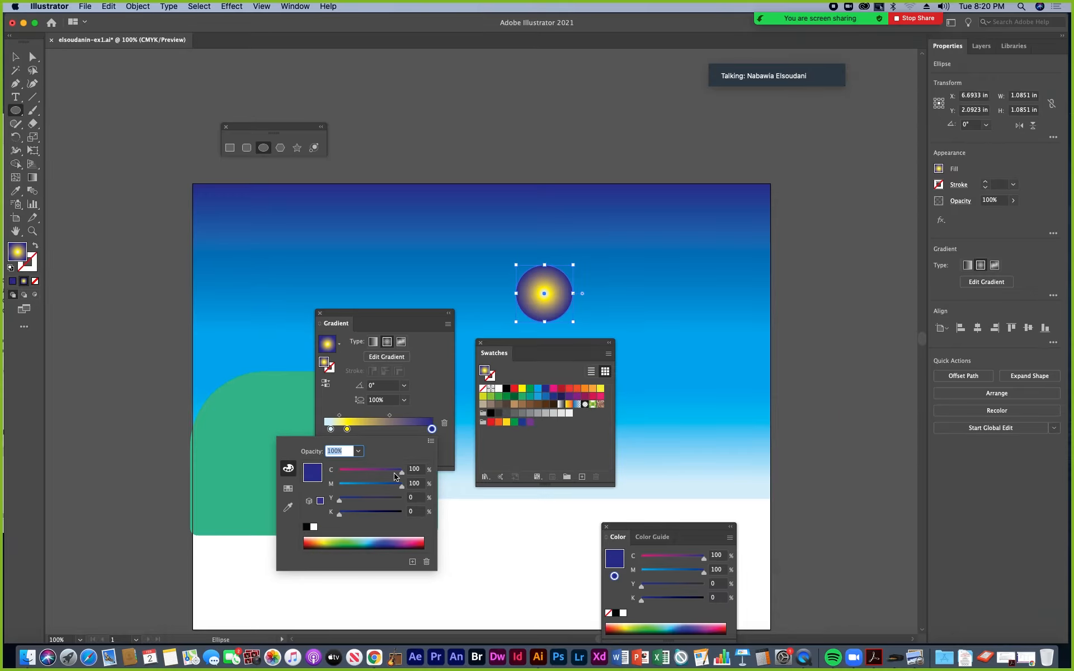
left_click_drag(394, 476, 351, 475)
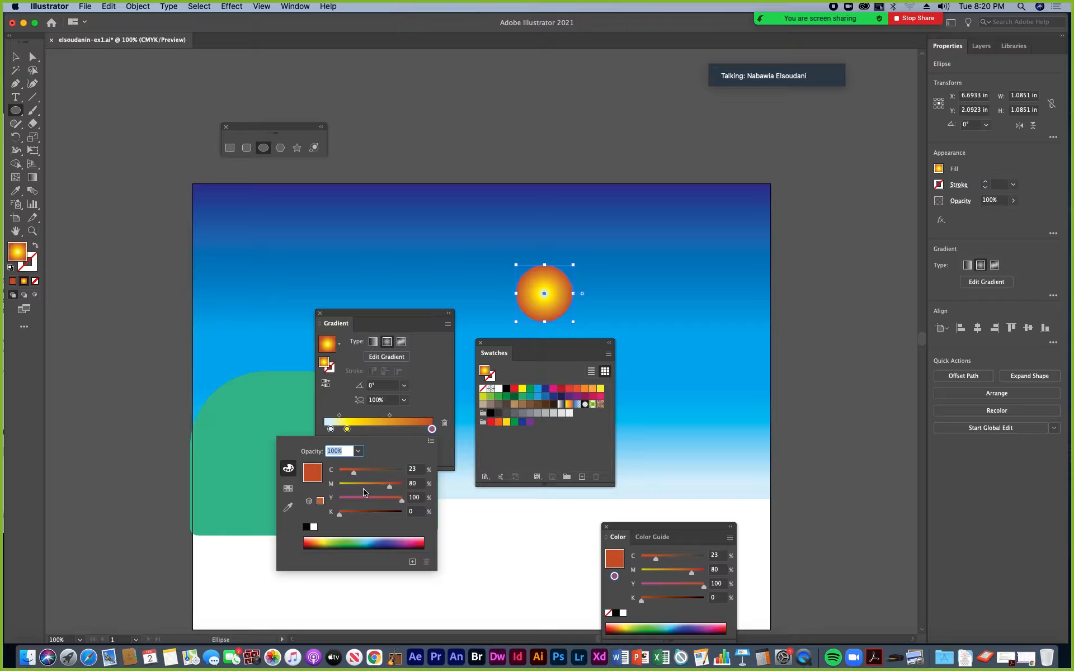
left_click(436, 406)
Move the yellow stop slightly outward, set the yellow-to-orange midpoint to about 73%, and move the floating panels clear of the hill
left_click_drag(348, 431, 412, 417)
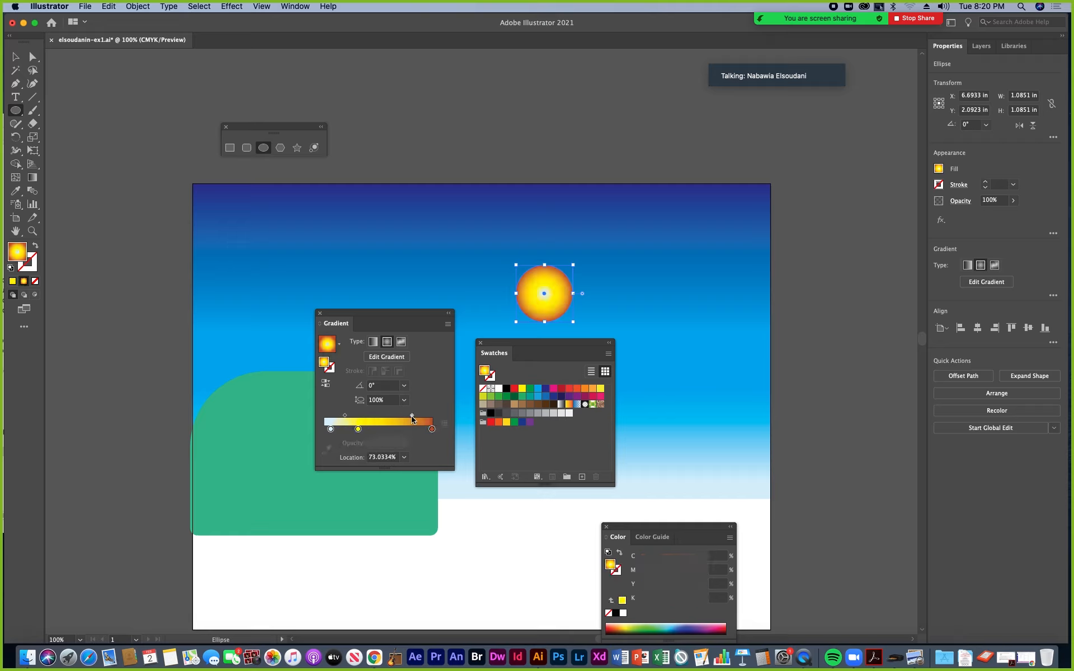
left_click_drag(527, 343, 772, 354)
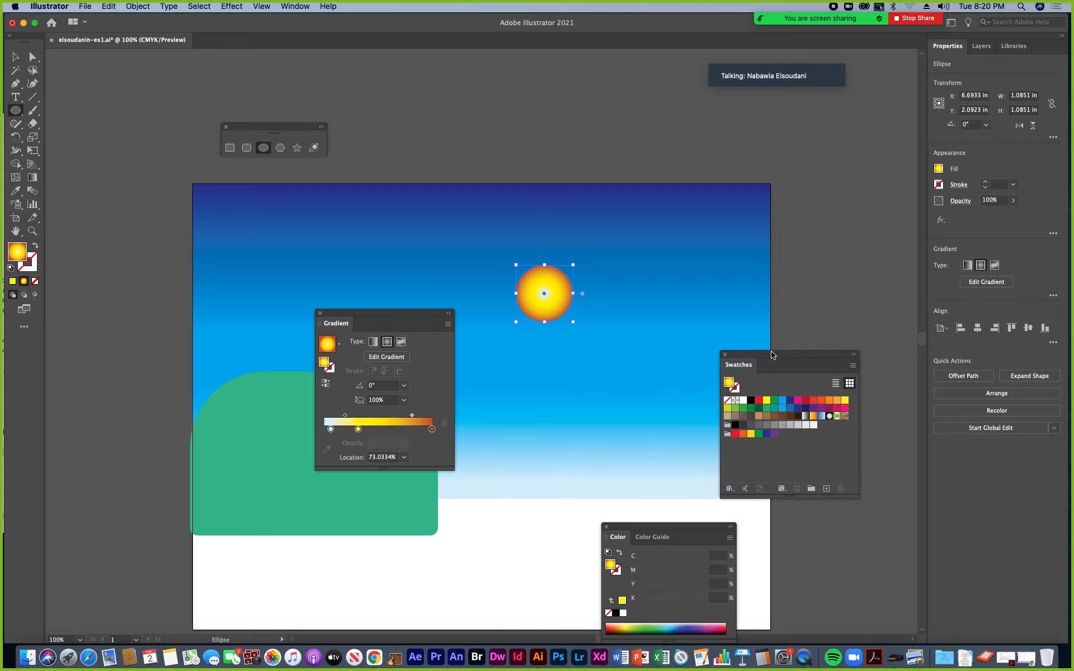
left_click_drag(411, 317, 526, 443)
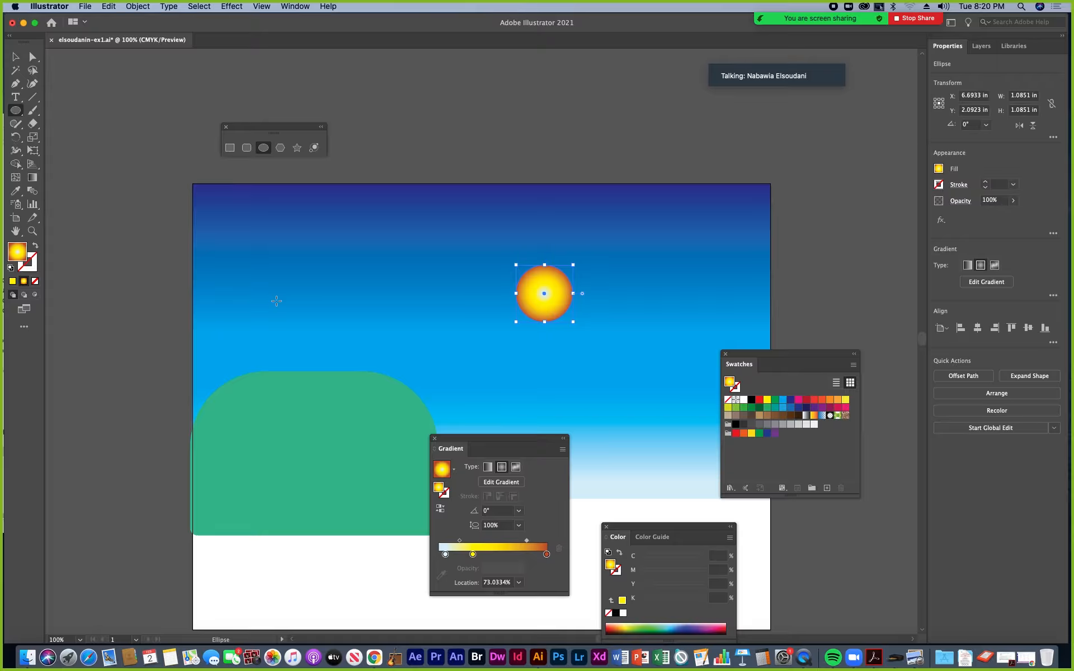
Reposition the circle's radial gradient with the Gradient tool, angling it about -53.7° with the highlight slightly above and right of centre
left_click(32, 179)
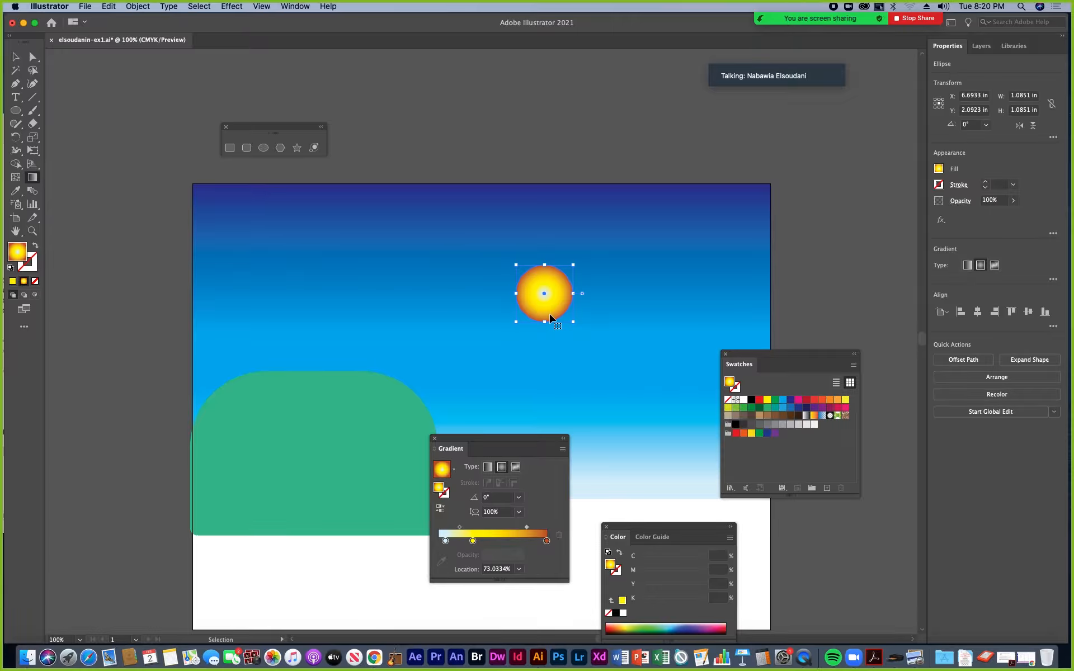
key("super+equal")
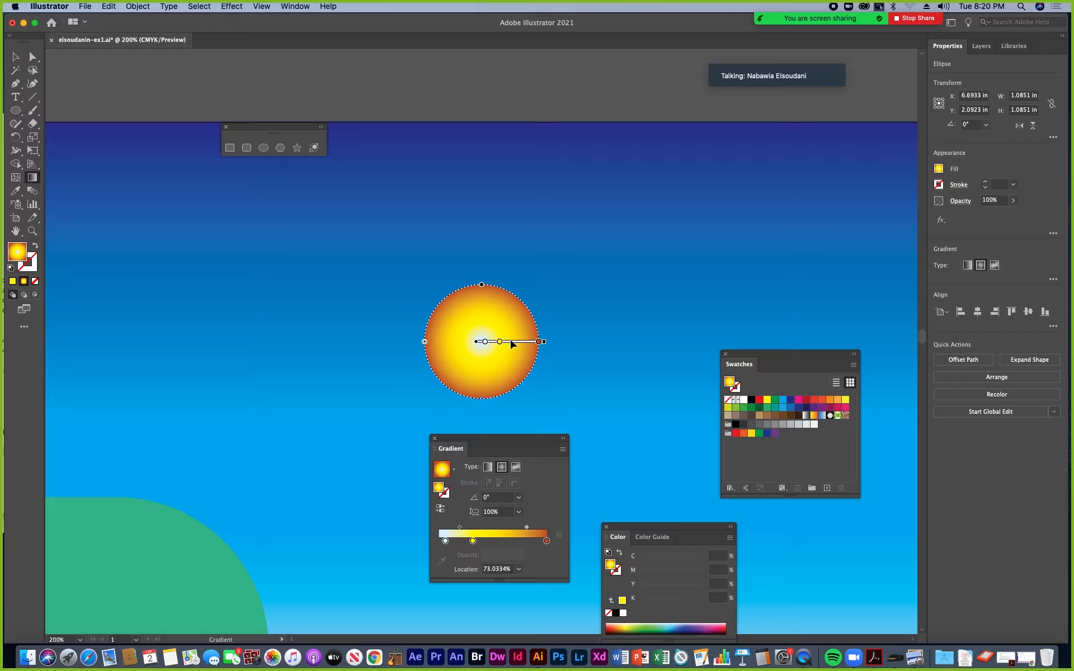
mouse_move(502, 342)
left_mouse_down()
mouse_move(495, 308)
mouse_move(497, 337)
left_mouse_up()
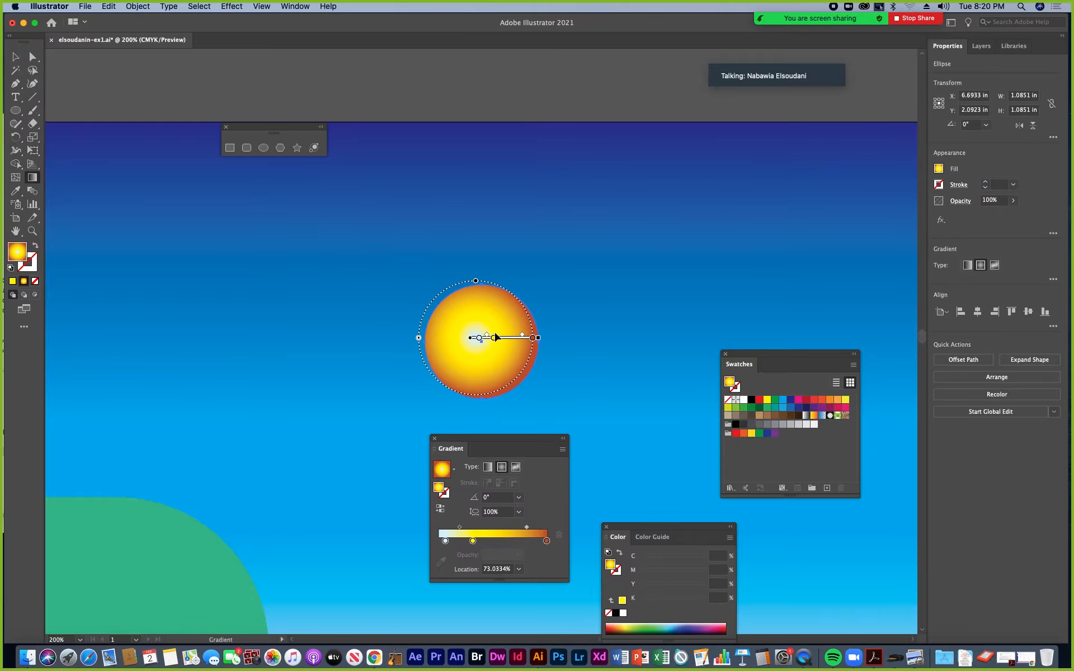
mouse_move(511, 340)
left_mouse_down()
mouse_move(488, 338)
mouse_move(537, 349)
mouse_move(514, 326)
mouse_move(545, 367)
left_mouse_up()
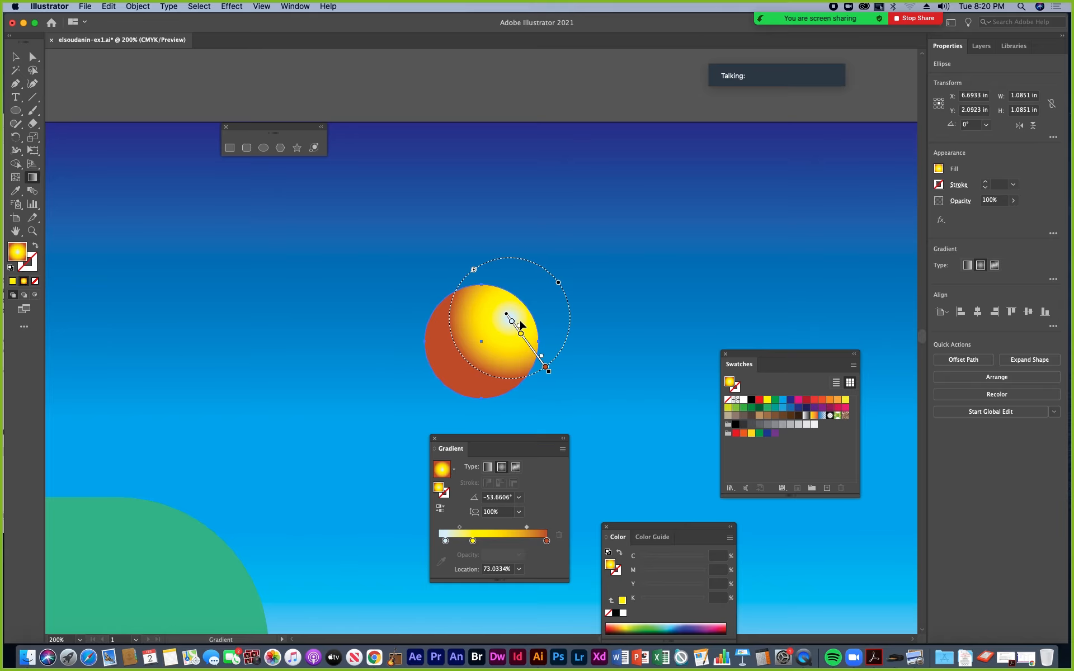
left_click_drag(529, 342, 505, 362)
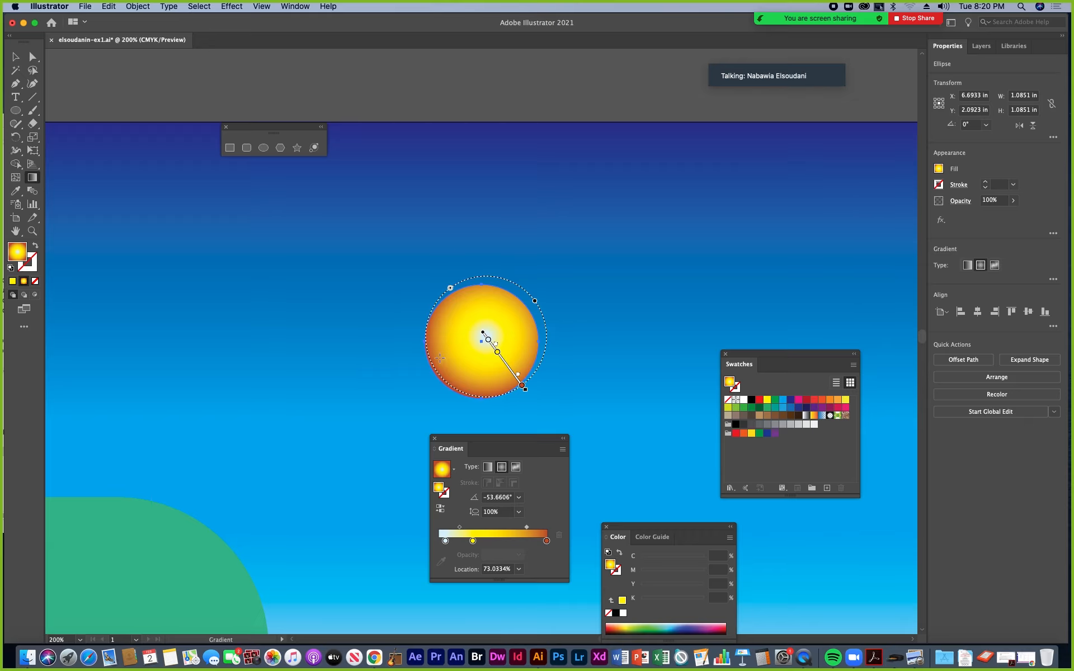
key("v")
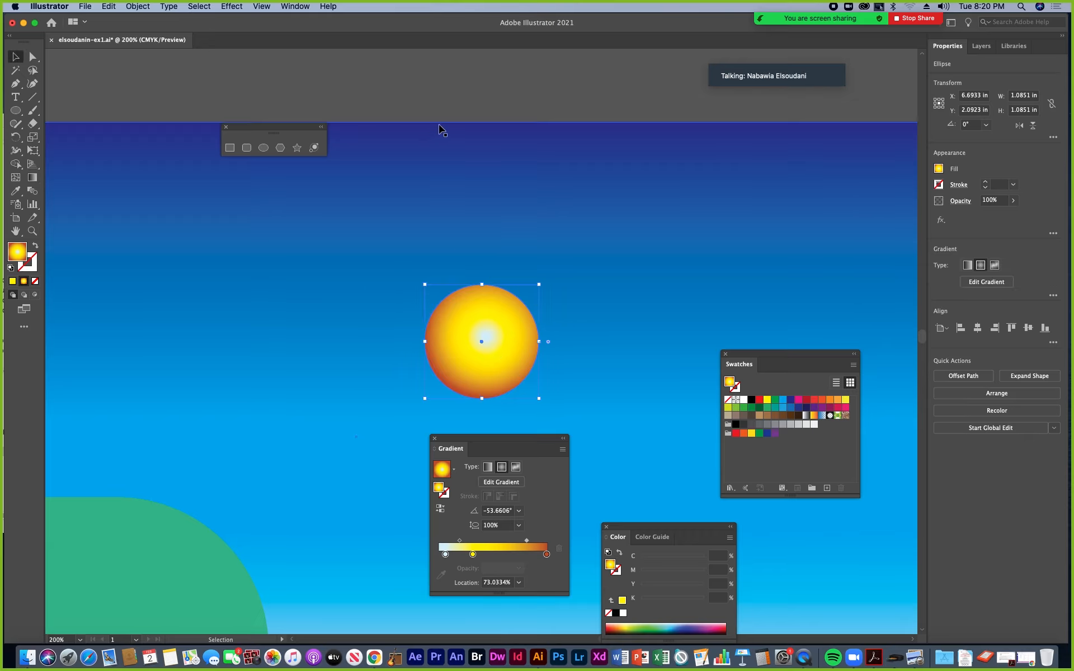
Draw four small five-pointed stars across the sky, about 0.2 to 0.3 in wide, and one large star about 1.25 in wide
key("super+minus")
key("super+minus")
key("super+minus")
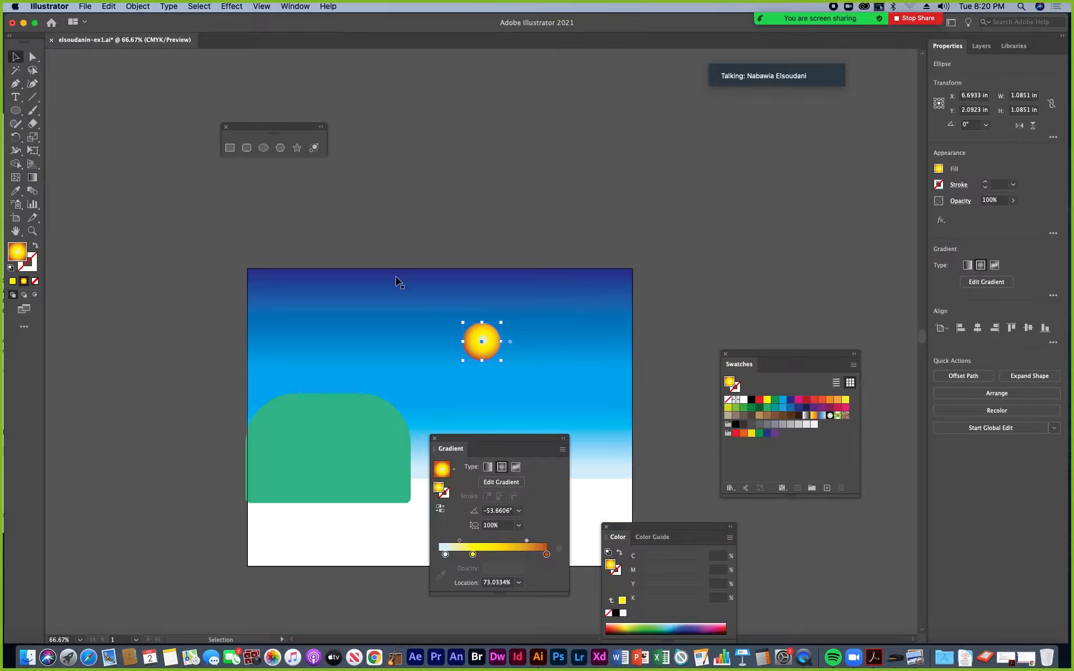
scroll(400, 278, "down", 5)
scroll(400, 278, "right", 3)
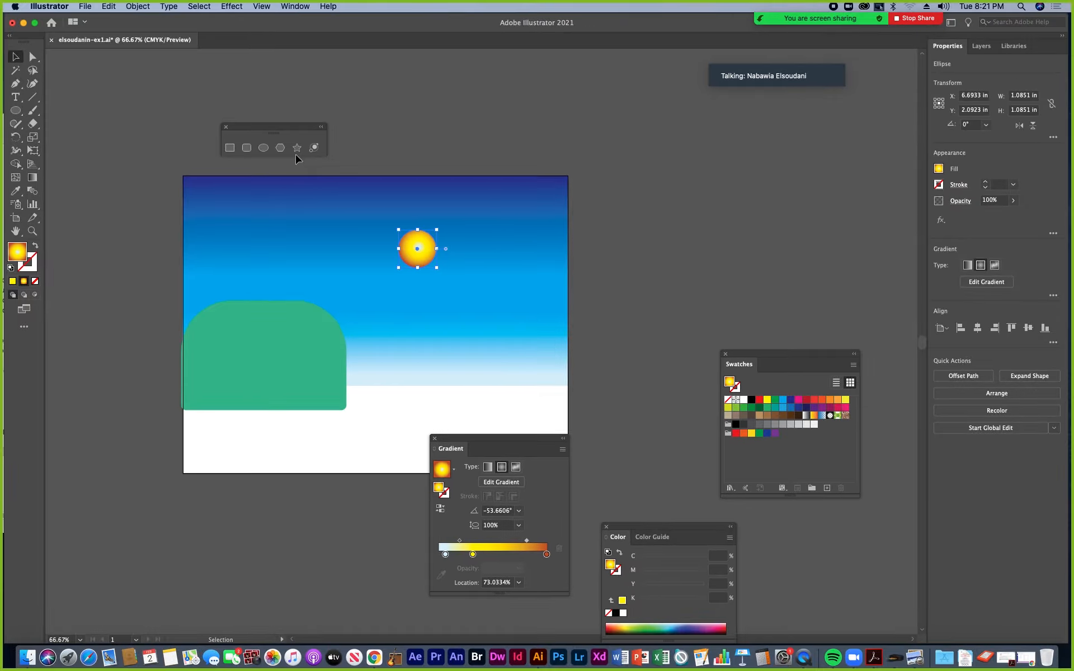
left_click(311, 142)
key("super+equal")
key("super+equal")
key("super+equal")
left_click_drag(279, 252, 367, 232)
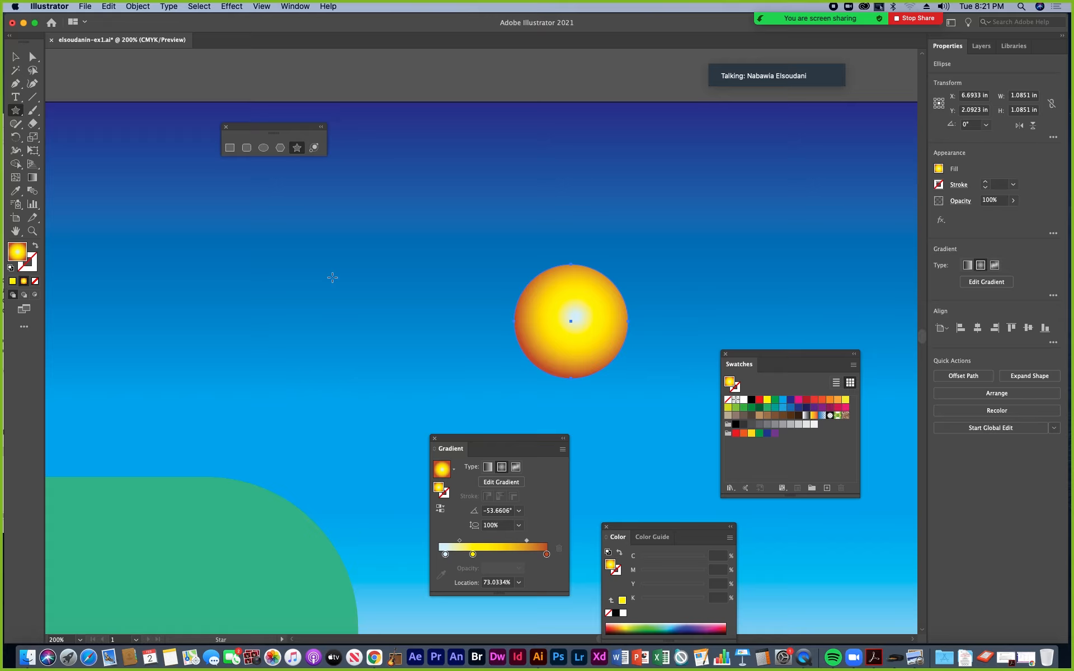
left_click_drag(355, 246, 363, 257)
left_click_drag(245, 291, 257, 295)
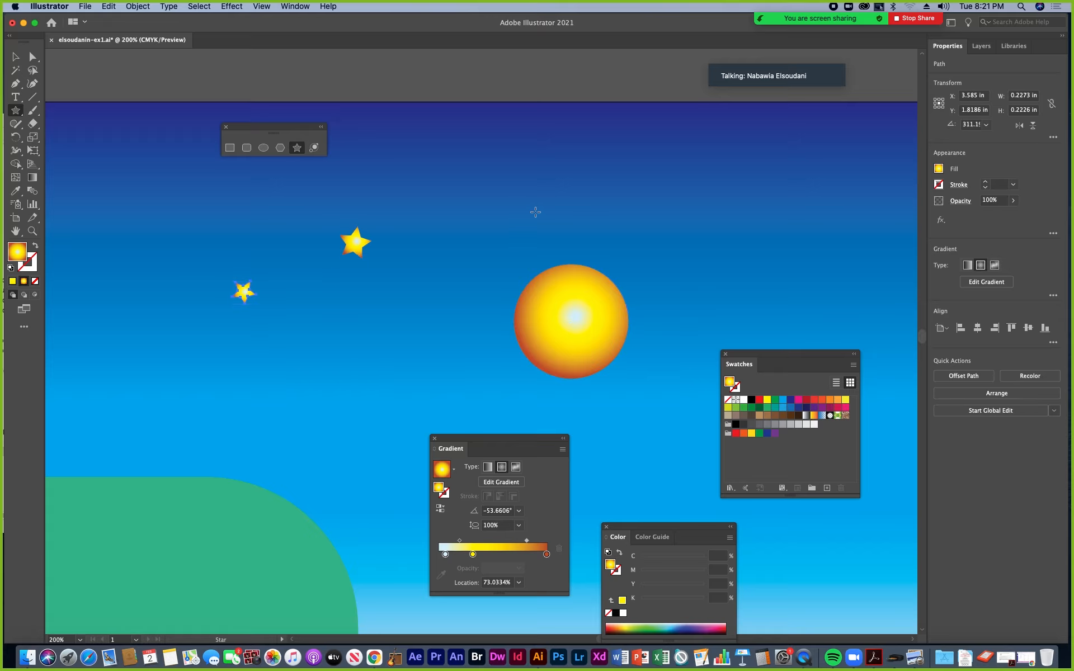
left_click_drag(722, 235, 748, 240)
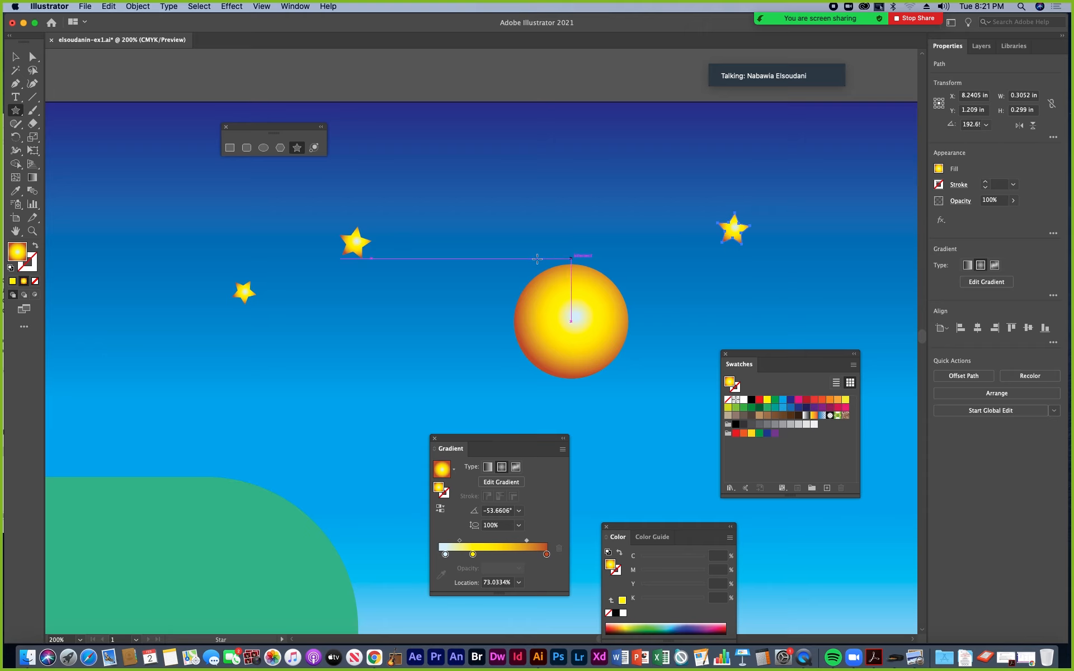
left_click_drag(116, 197, 128, 209)
left_click_drag(291, 324, 339, 382)
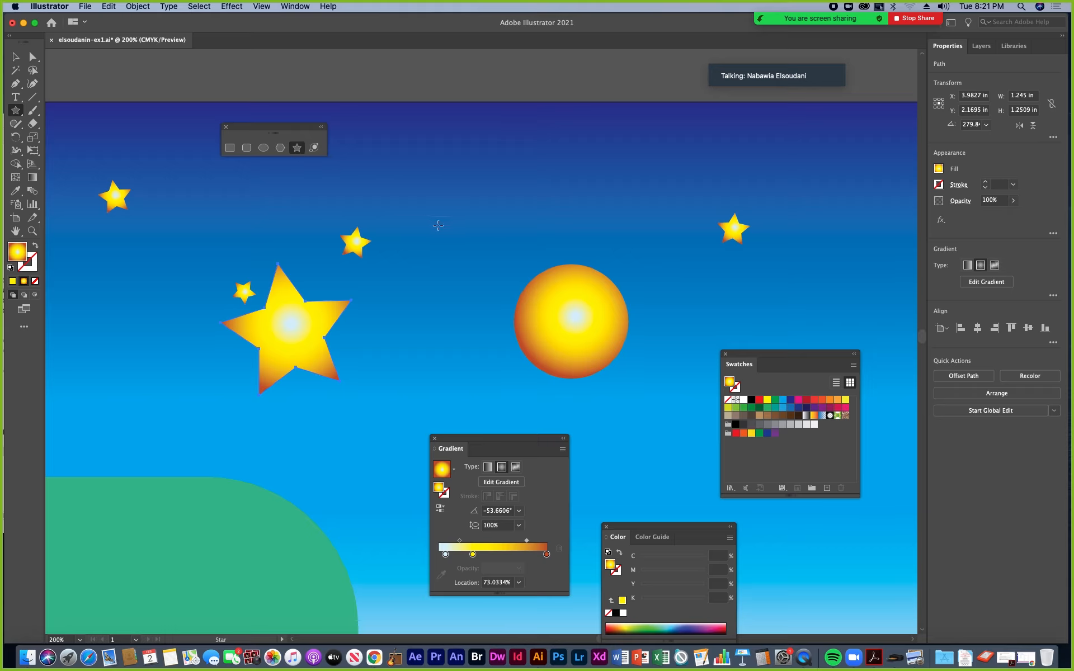
Create a 20-point star with radii of 0.6643 in and 0.3322 in, enlarge it to about 2.15 in wide, and overlap it with the circle
left_click(438, 226)
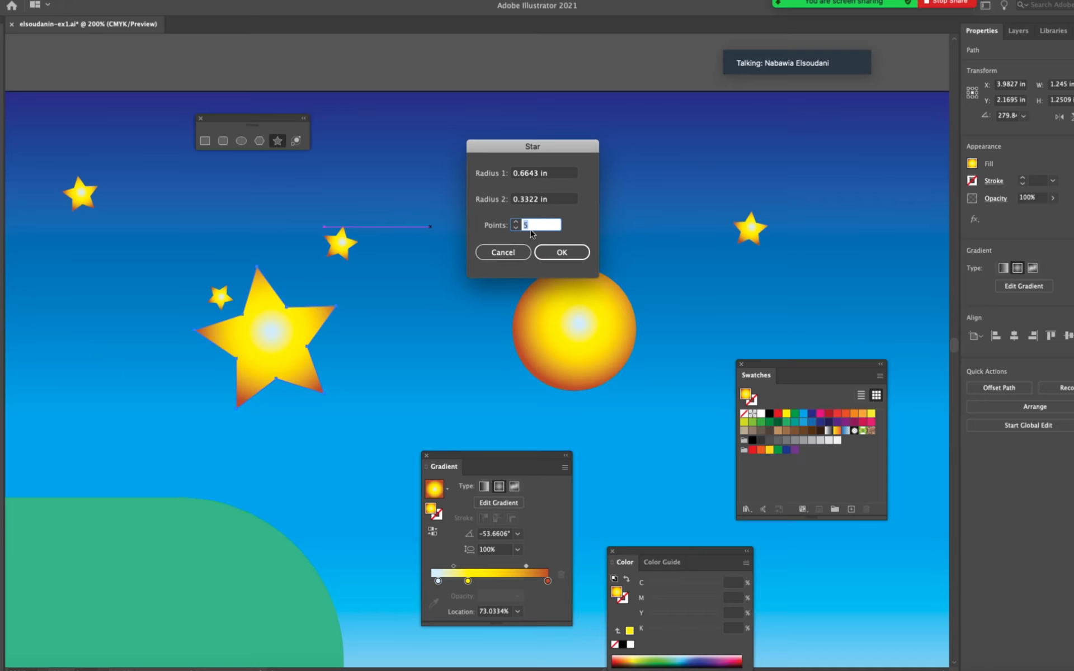
type("20")
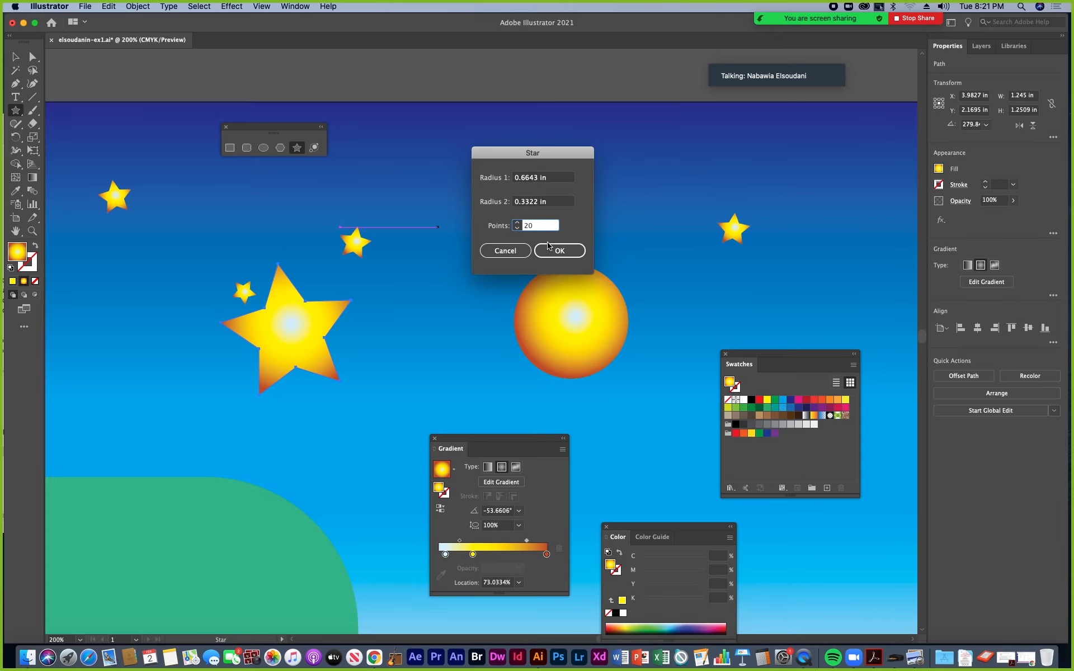
left_click(558, 250)
left_click(17, 58)
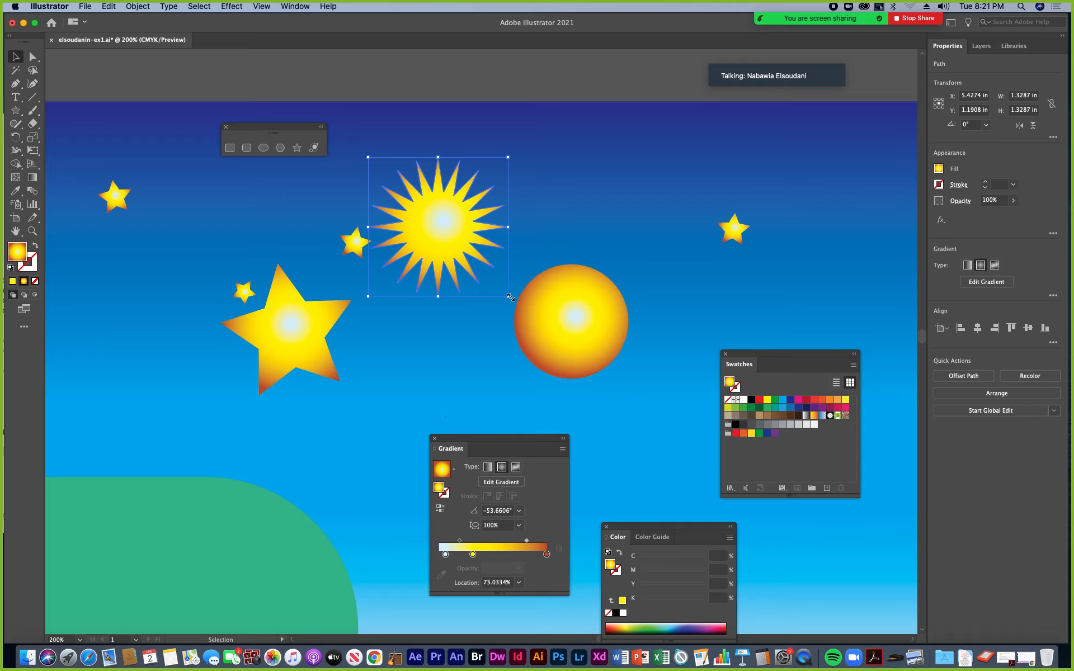
left_click_drag(508, 296, 659, 351)
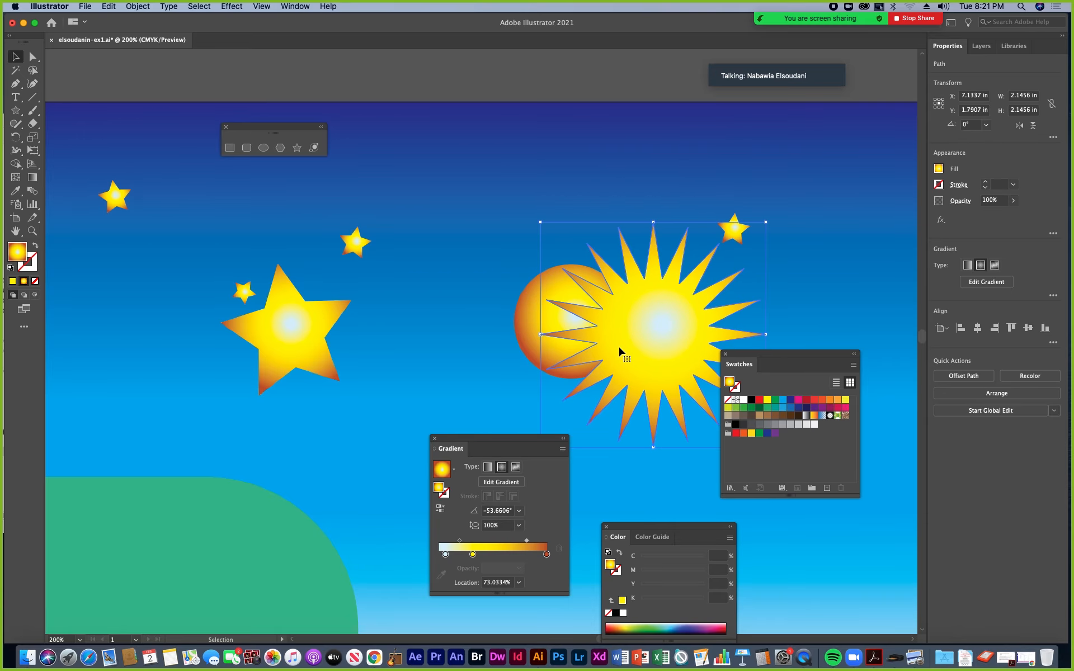
Bring the gradient circle in front of the 20-point star and place it over the star's centre
left_click(533, 305)
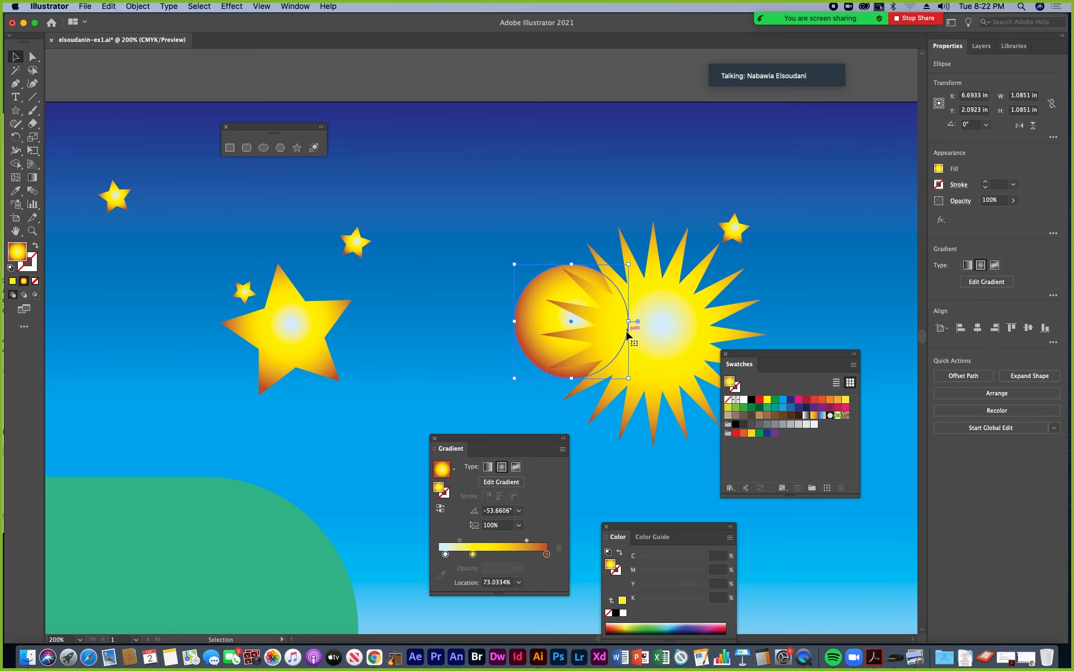
left_click_drag(641, 343, 546, 279)
left_click(426, 263)
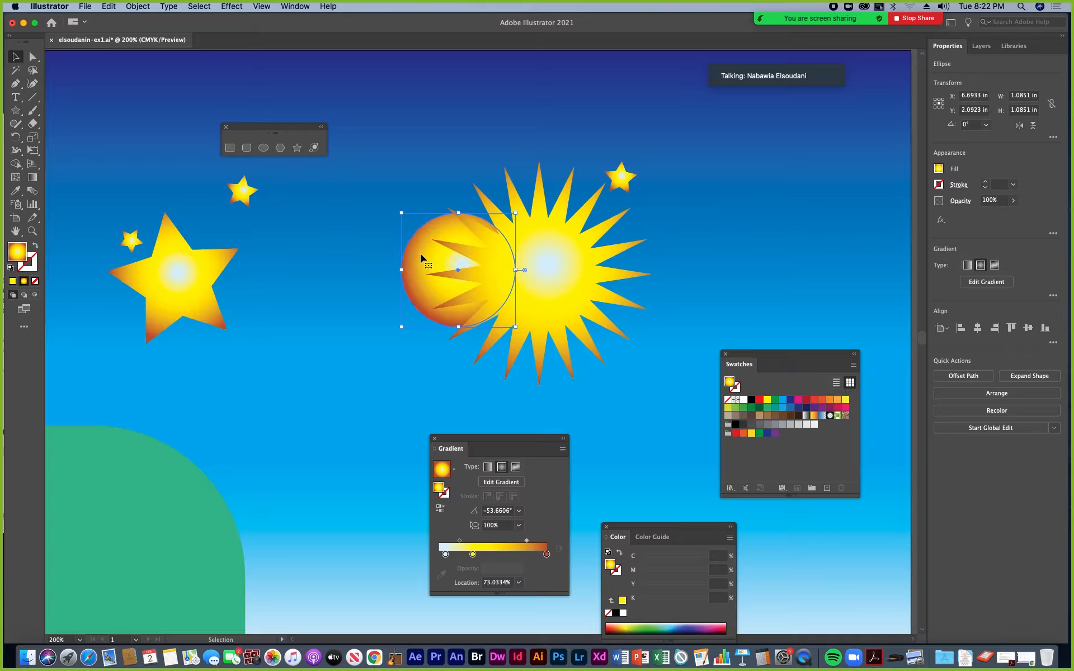
right_click(421, 256)
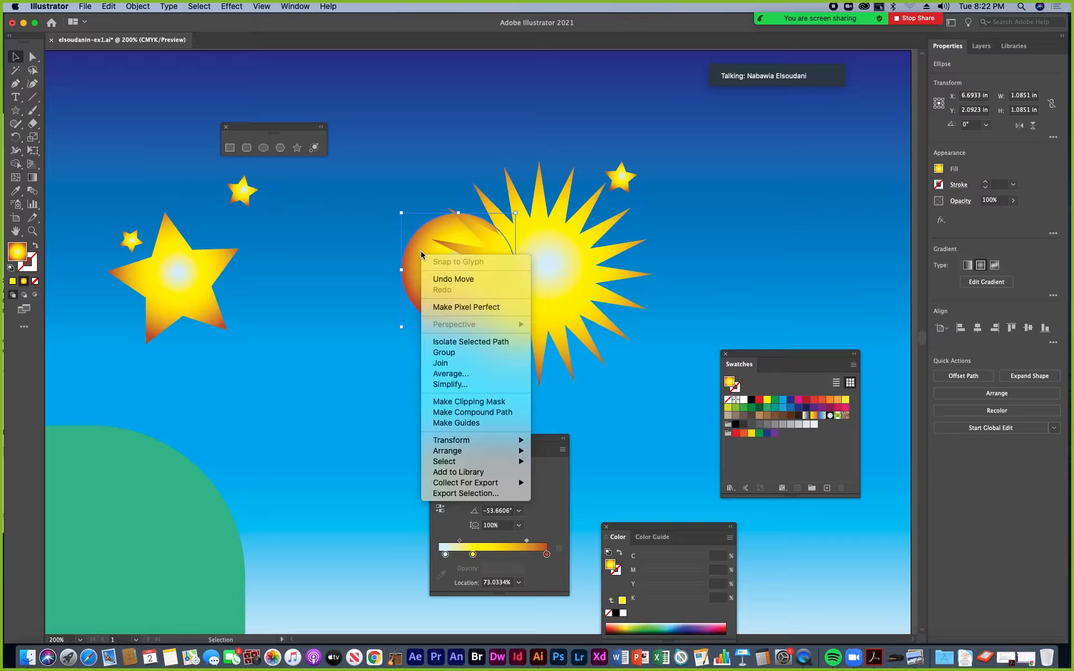
mouse_move(464, 452)
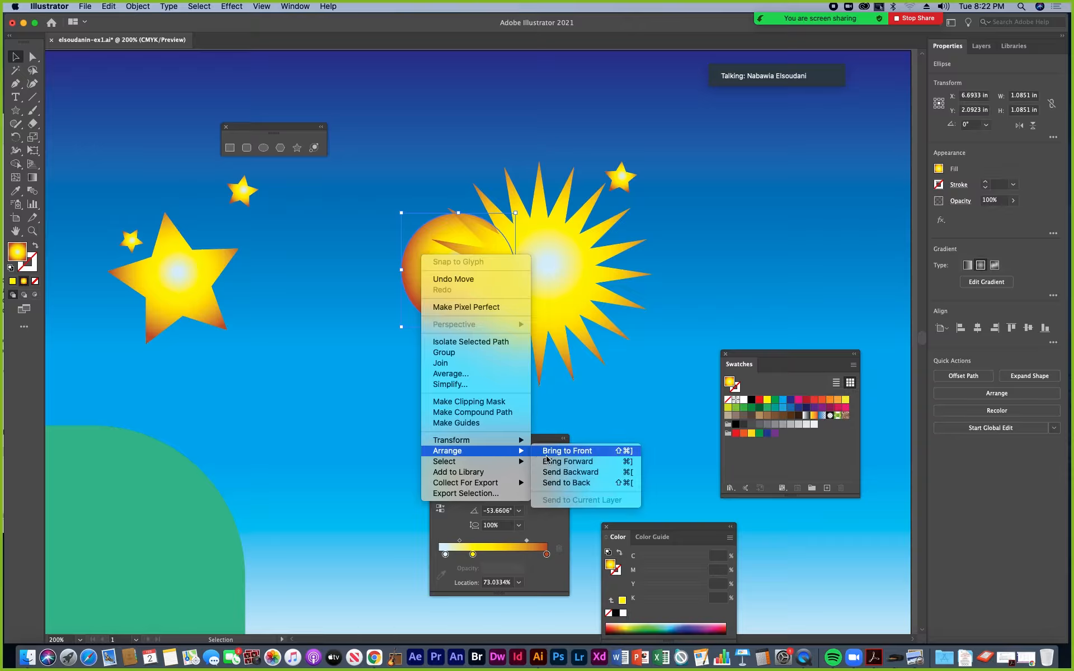
left_click(134, 7)
left_click(427, 261)
left_click(136, 5)
mouse_move(144, 31)
left_click(269, 31)
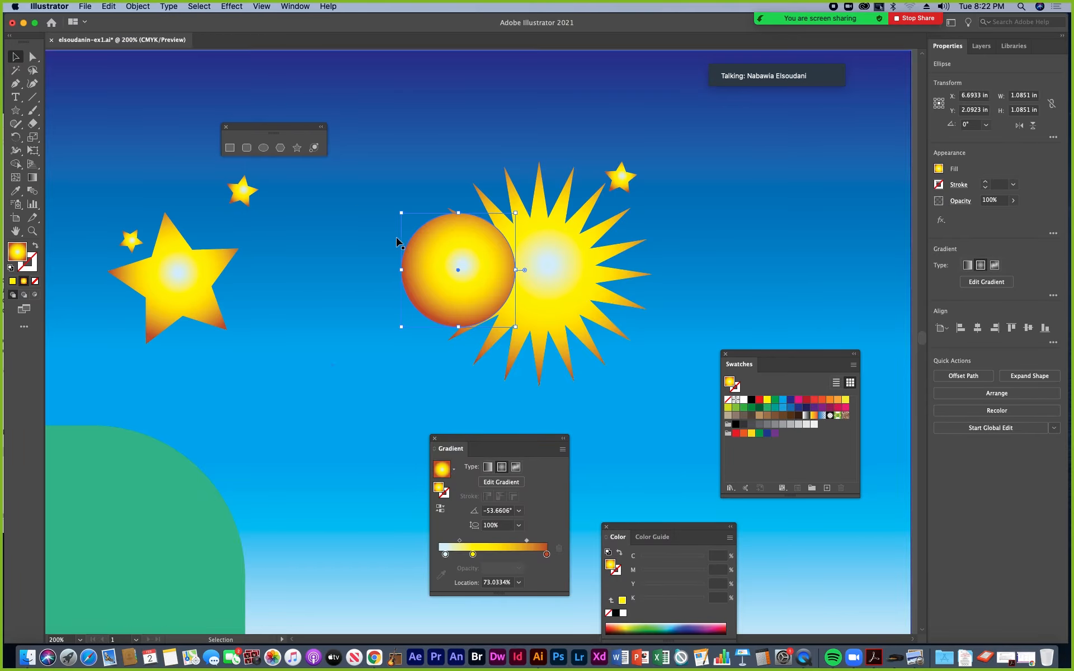
left_click_drag(446, 269, 525, 273)
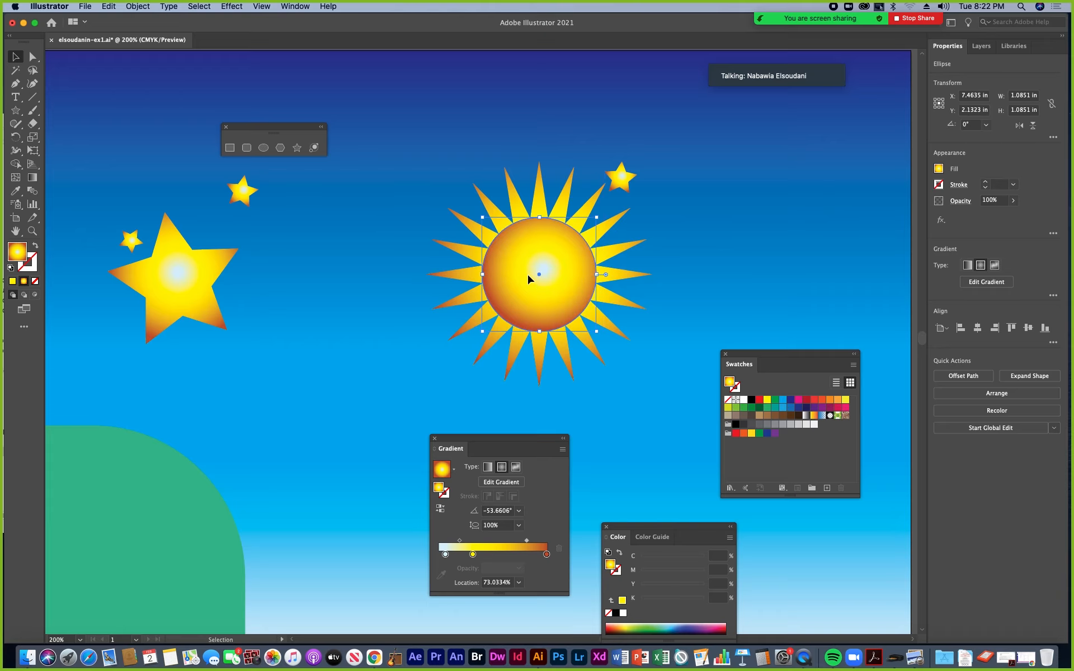
Move the gradient circle off-centre on the 20-point star, select both shapes, and align their centres horizontally and vertically
left_click_drag(528, 275, 584, 270)
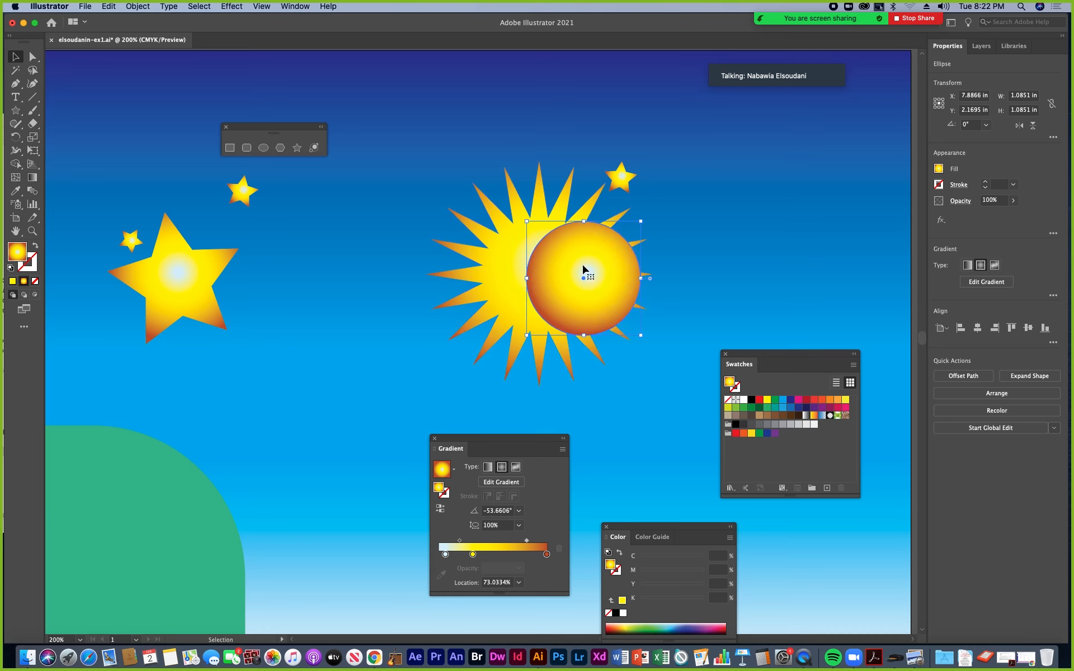
left_click(510, 268)
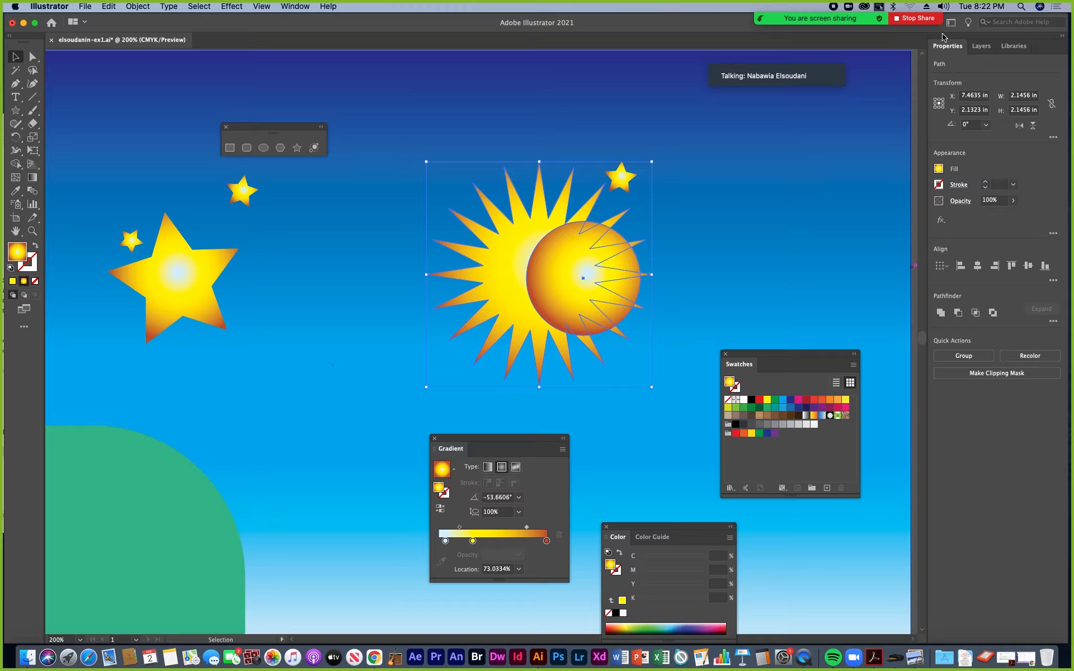
left_click(294, 8)
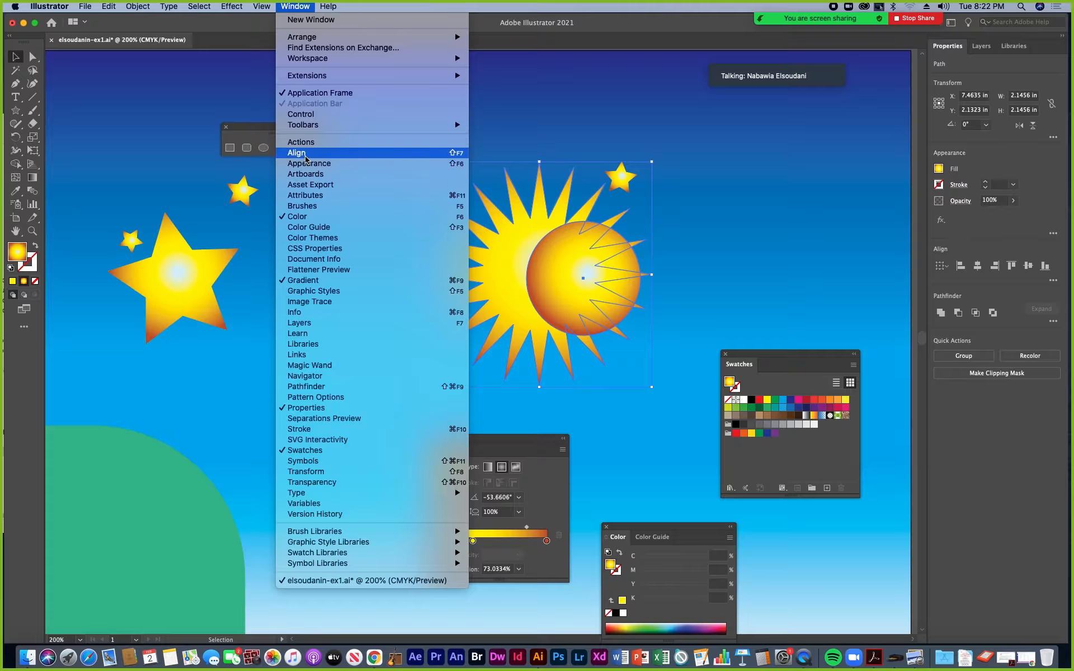
left_click(625, 26)
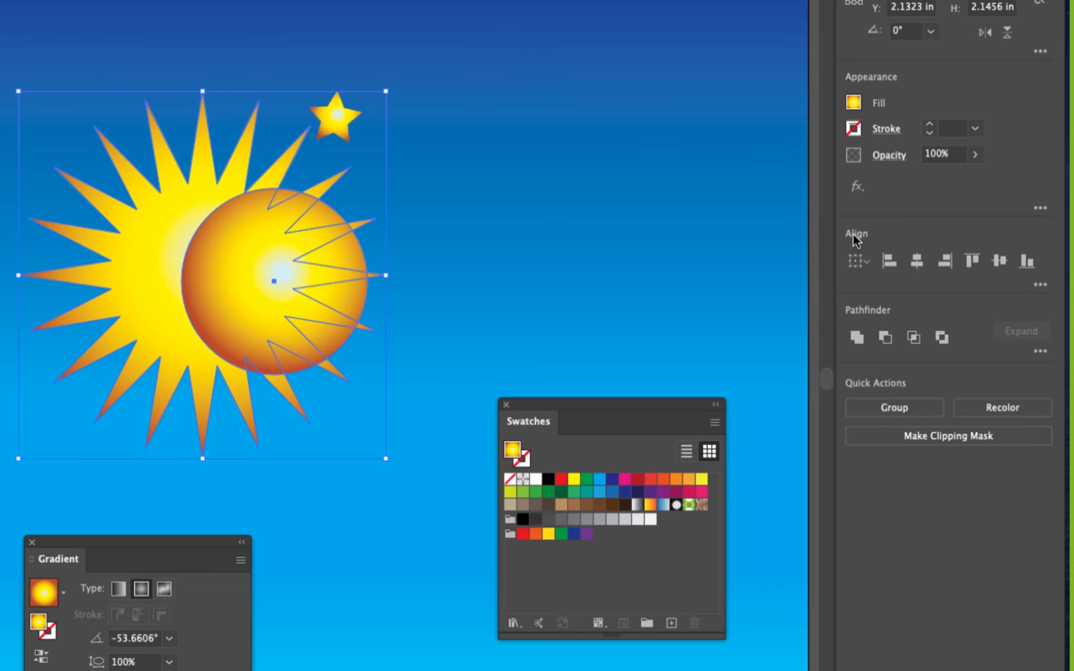
left_click(862, 260)
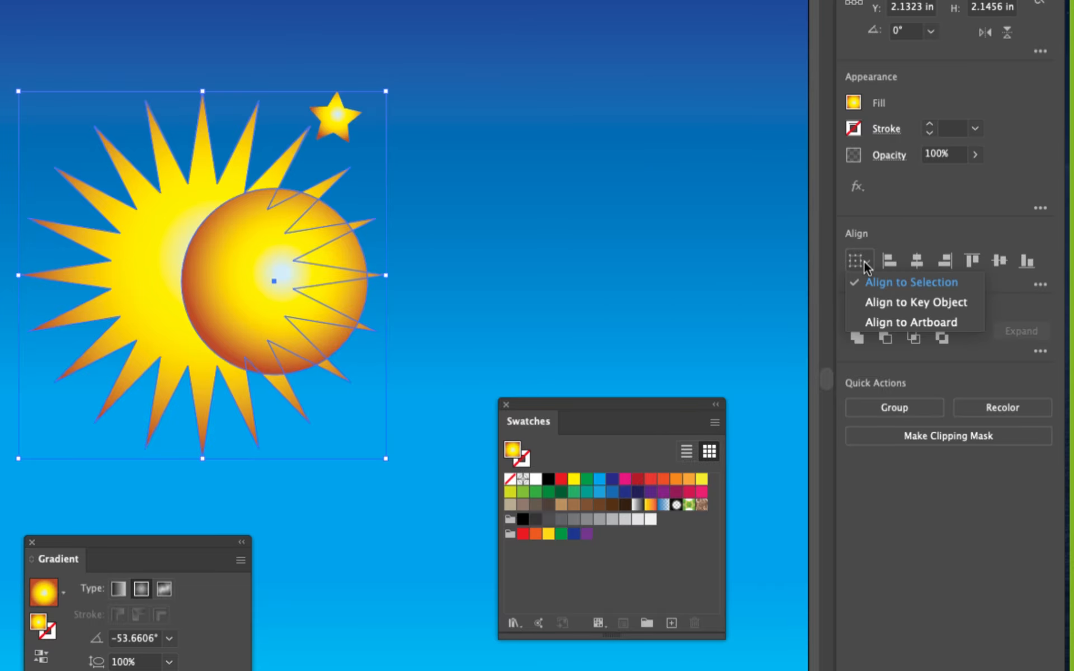
left_click(913, 230)
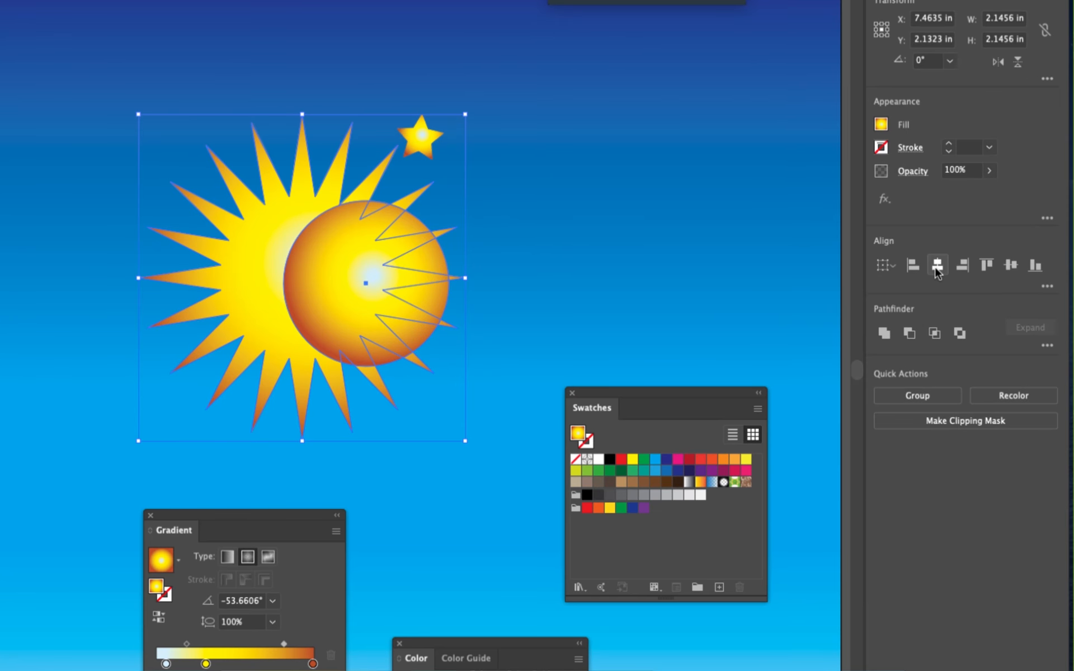
left_click(938, 266)
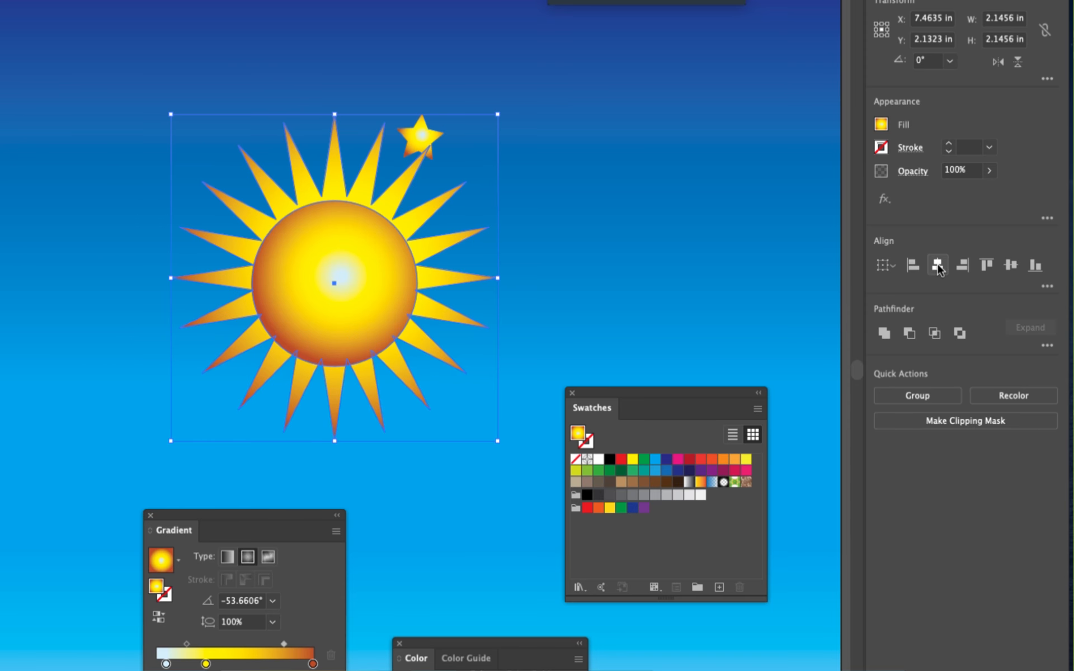
left_click(1010, 266)
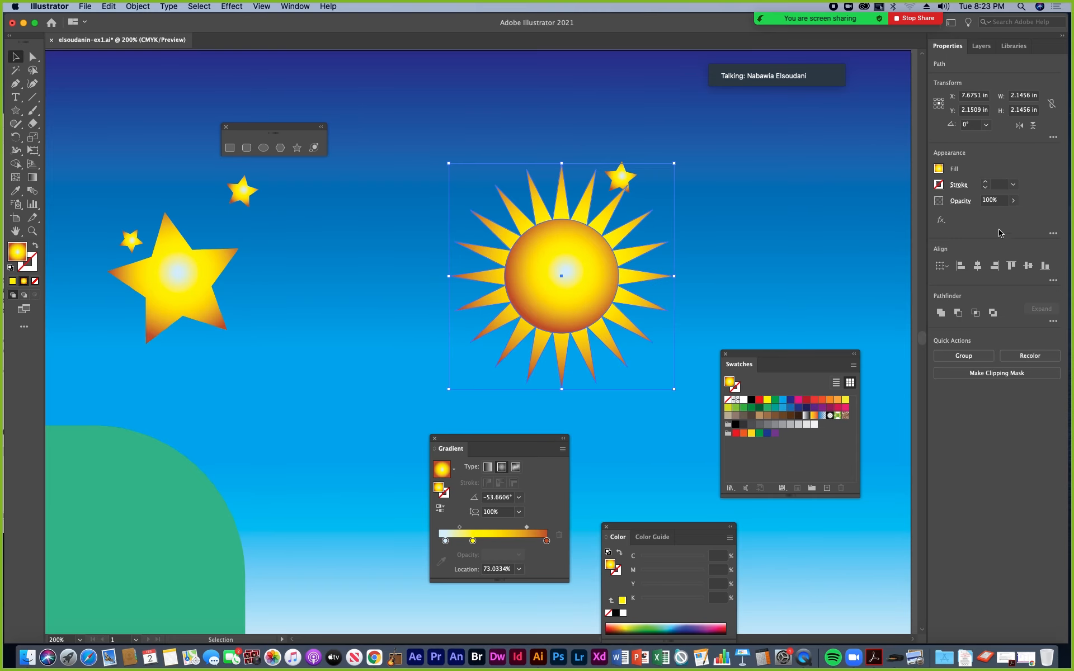
left_click(1053, 282)
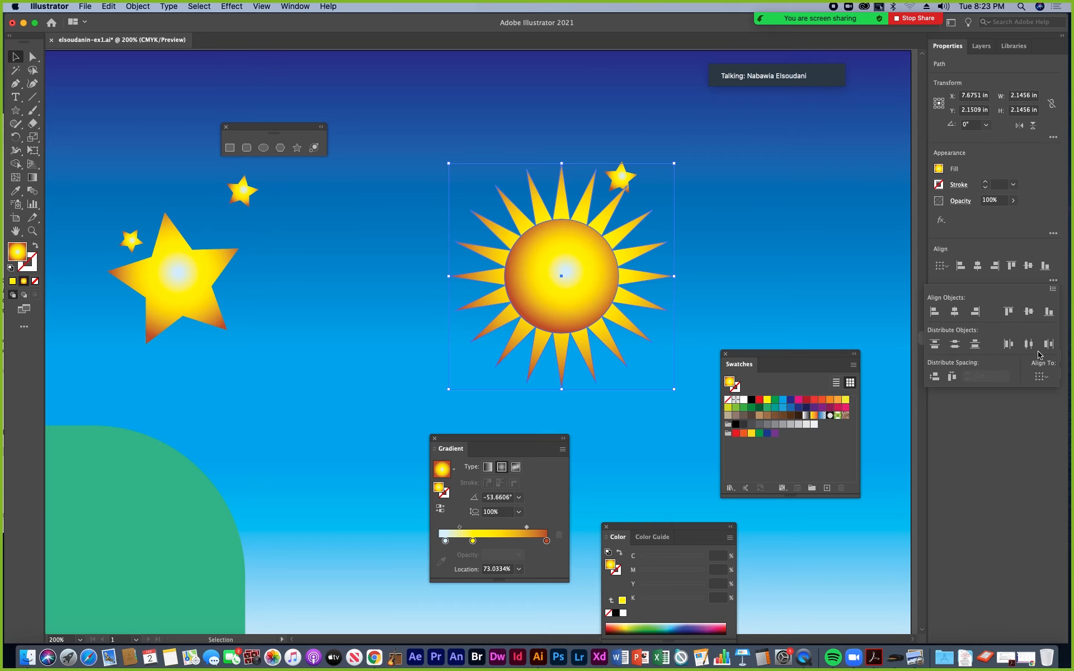
left_click(733, 237)
left_click(764, 215)
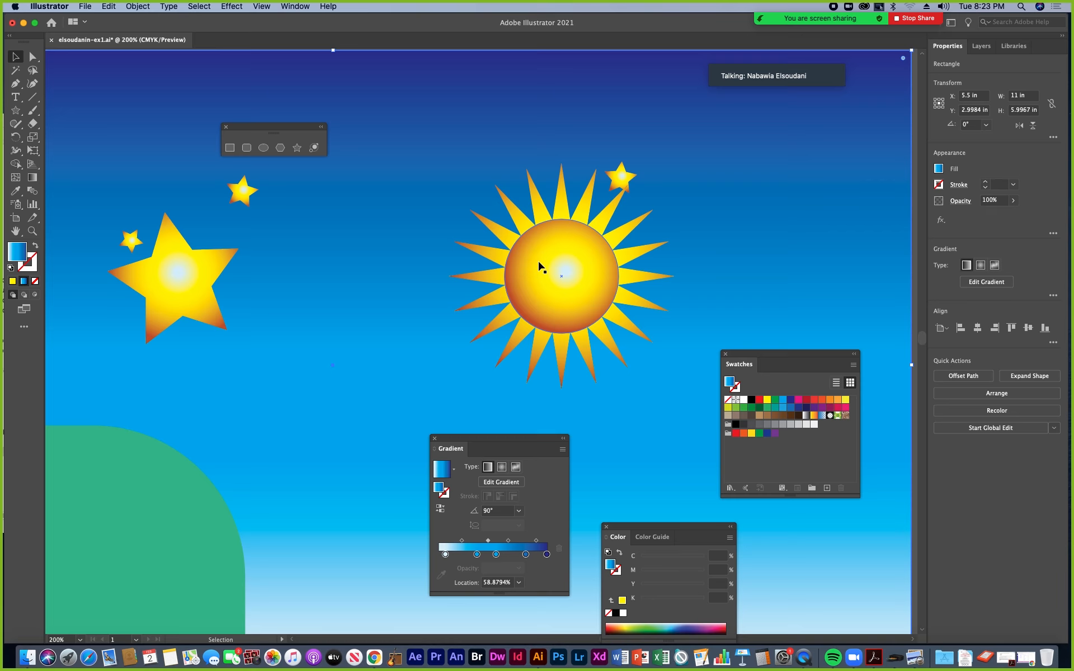
left_click_drag(582, 252, 391, 239)
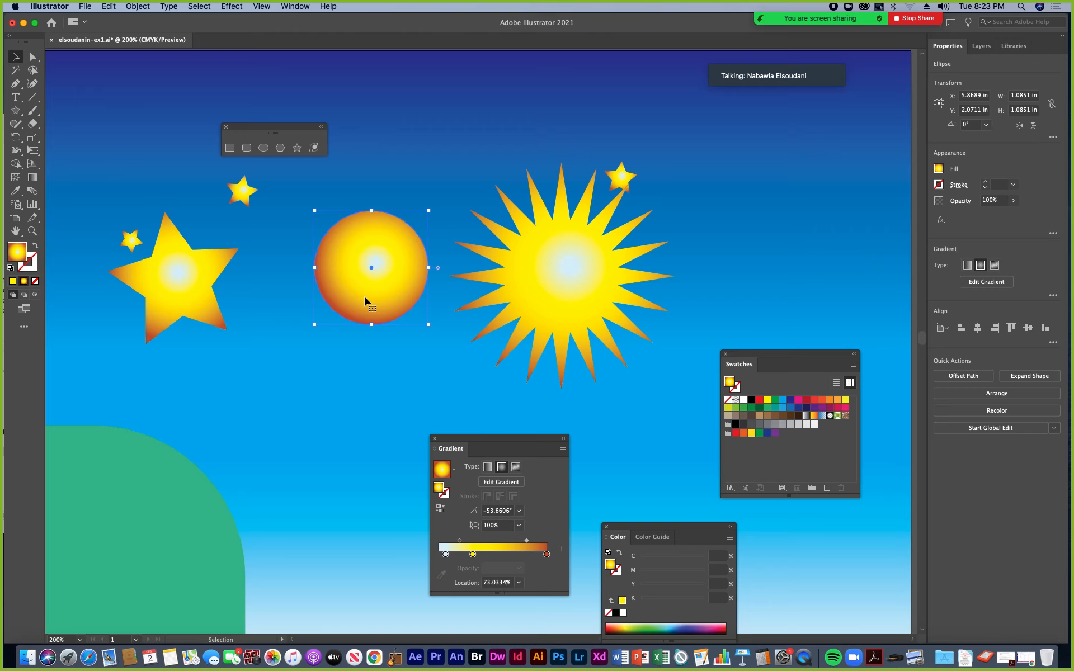
key("a")
key("super+z")
key("v")
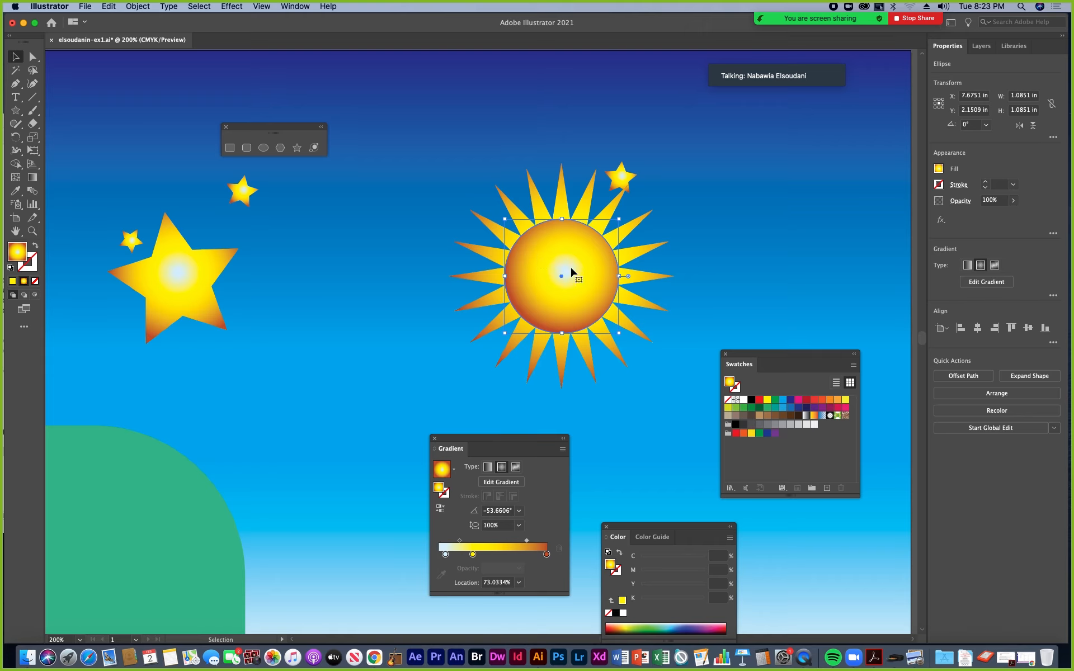
Move the circle and 20-point star together to about X 6.92 in, Y 2.17 in, and group them
left_click(513, 209, "shift")
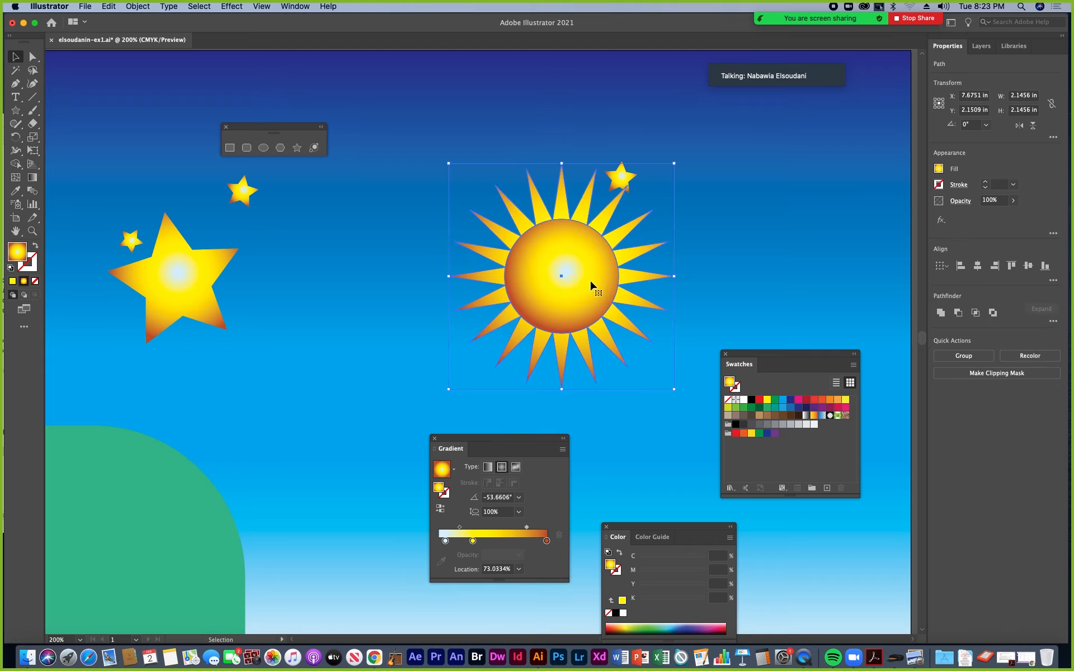
left_click_drag(602, 273, 522, 259)
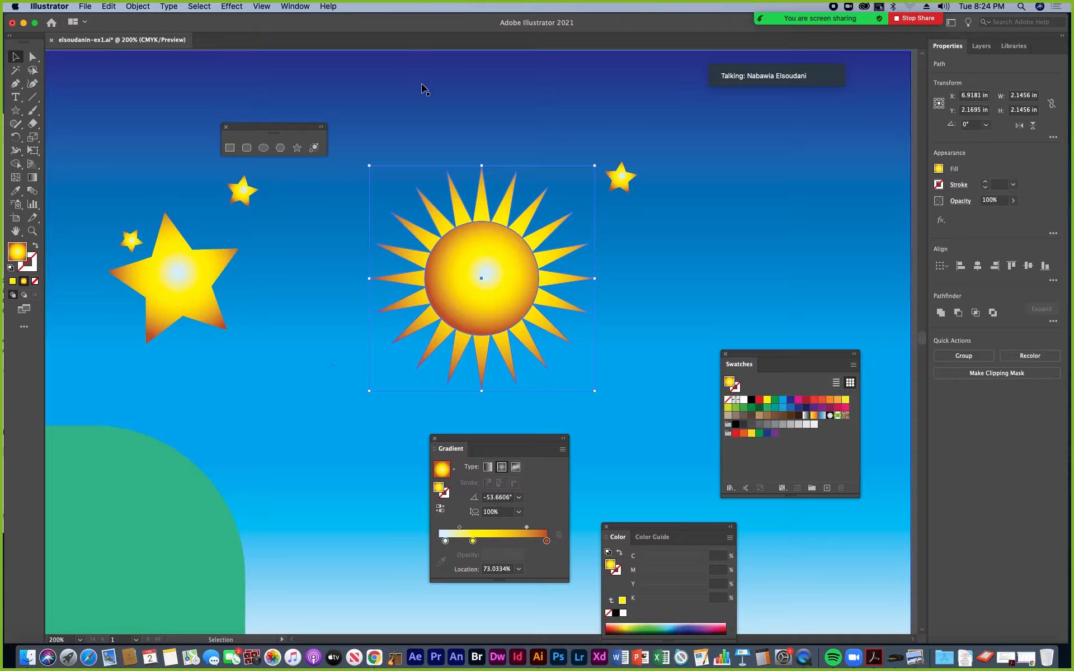
left_click(135, 7)
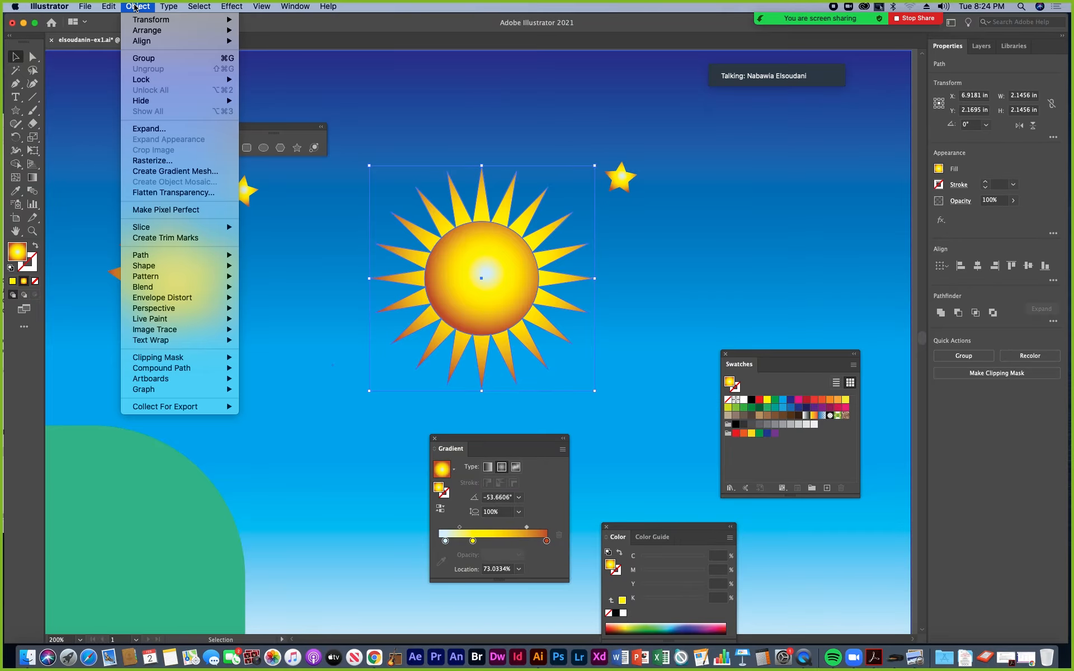
left_click(232, 59)
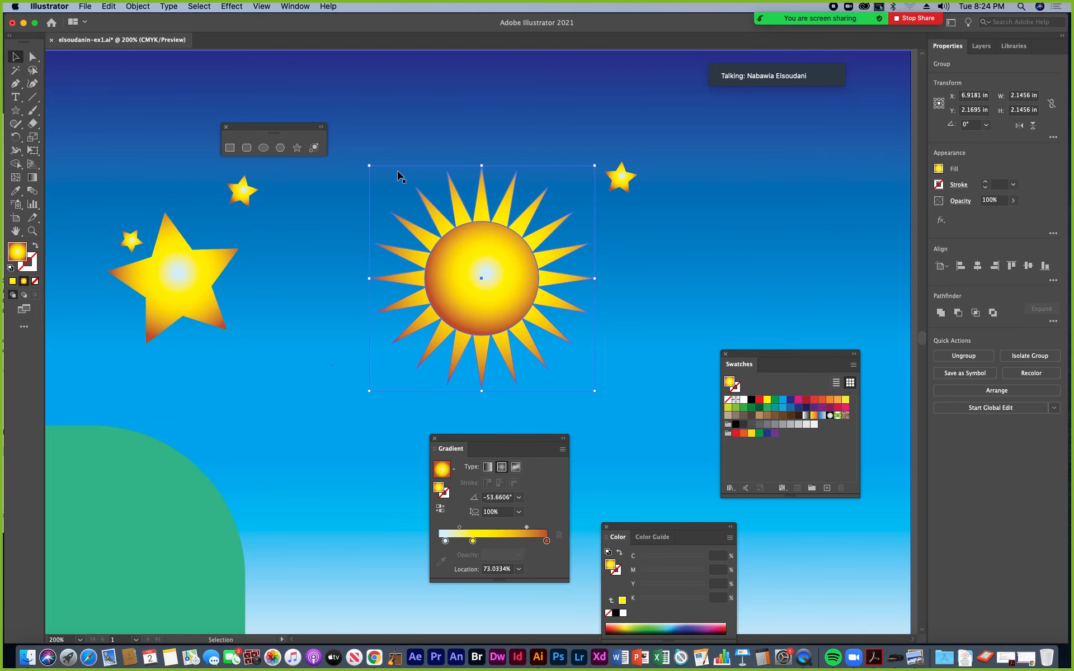
Move the grouped sun as one object to about X 7.35 in, Y 2.17 in
left_click_drag(488, 262, 547, 261)
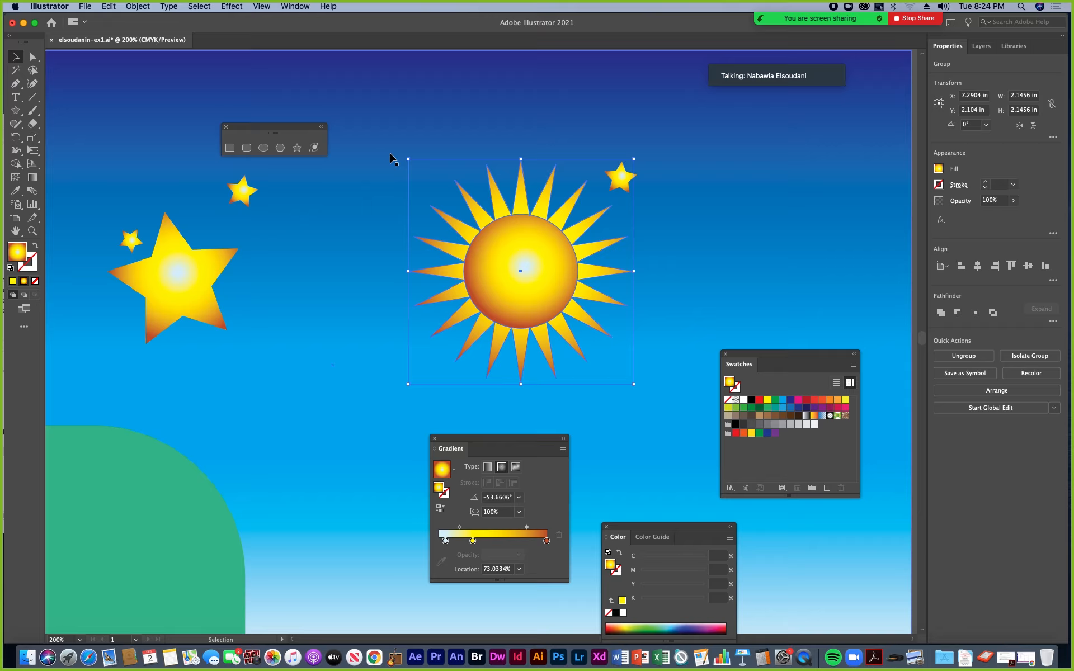
left_click(379, 109)
left_click(515, 240)
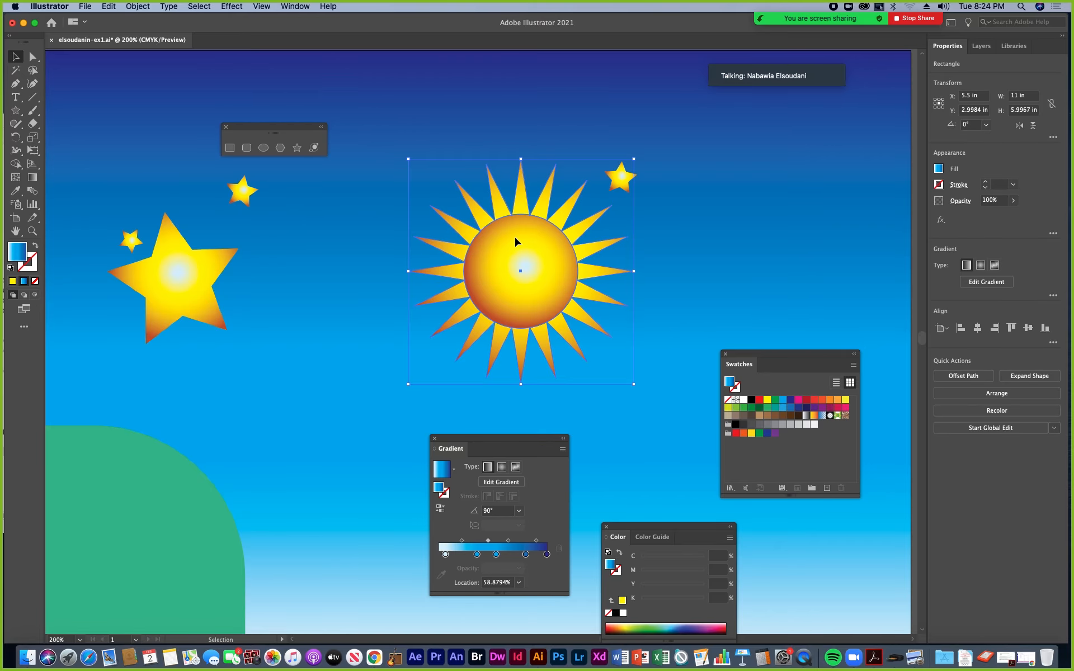
left_click_drag(527, 247, 496, 257)
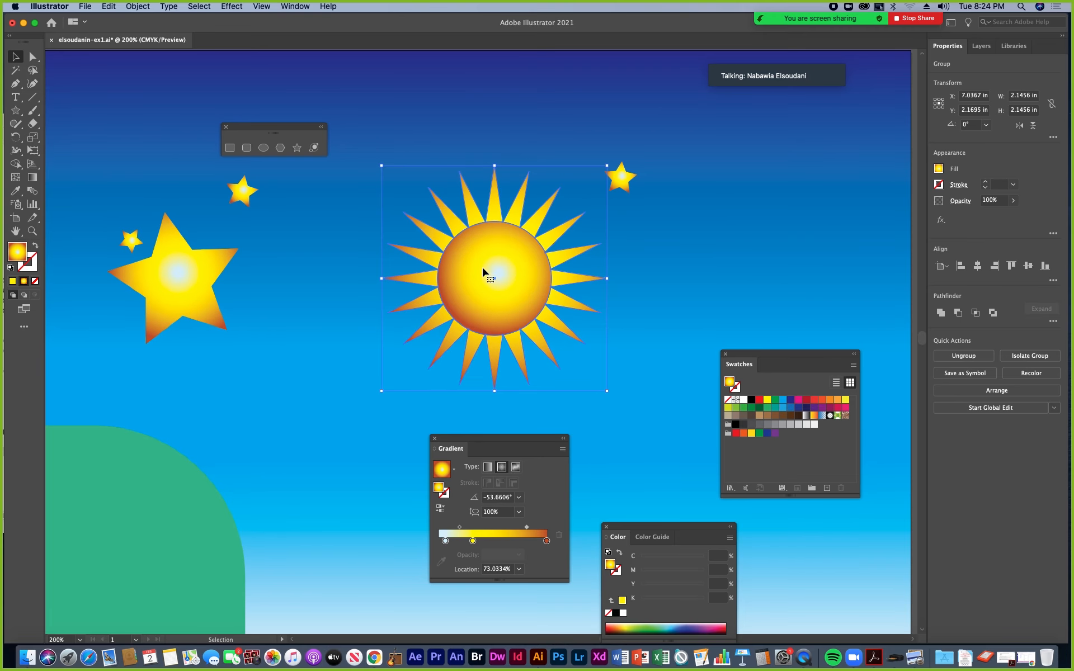
left_click_drag(531, 289, 514, 260)
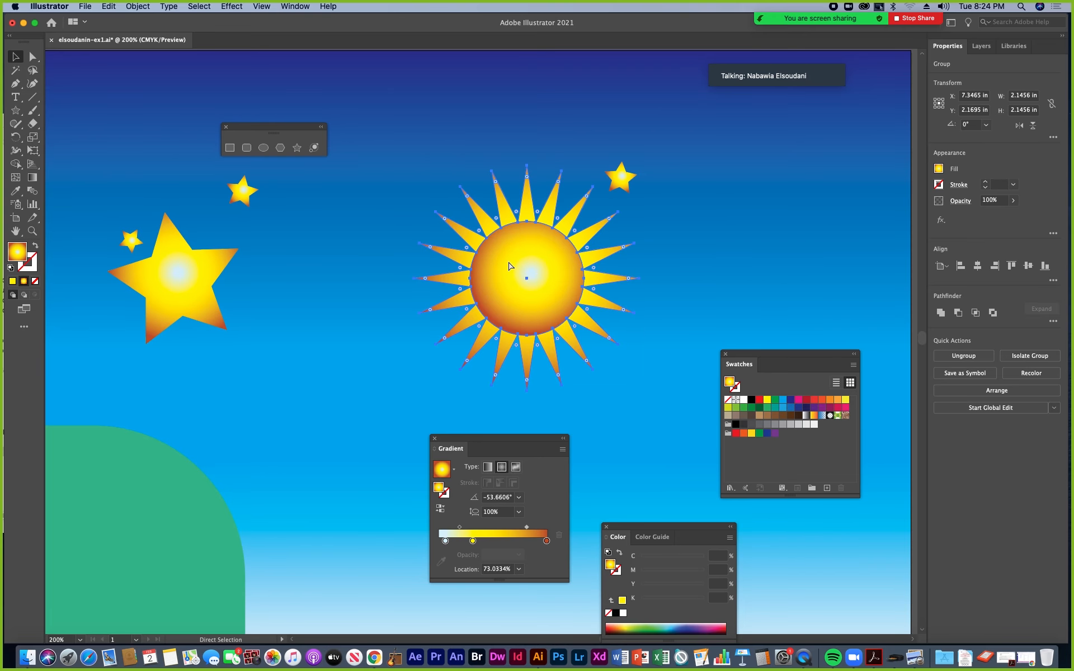
Move the Gradient panel off the artboard, placing it above the Swatches panel
key("super+1")
key("super+minus")
left_click_drag(419, 300, 408, 235)
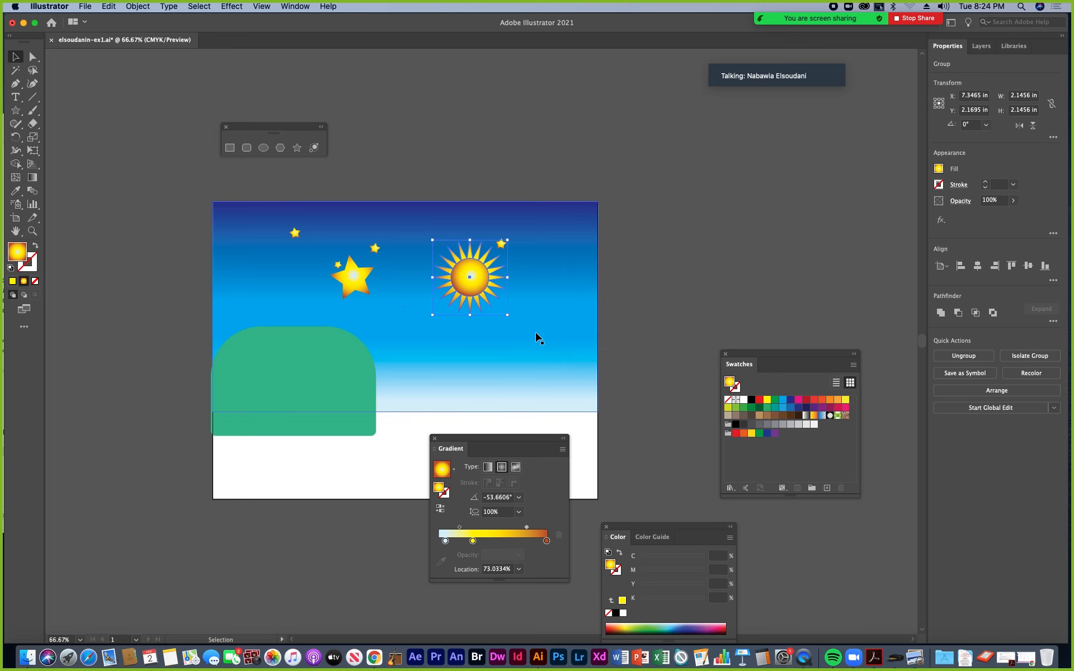
left_click_drag(513, 441, 816, 196)
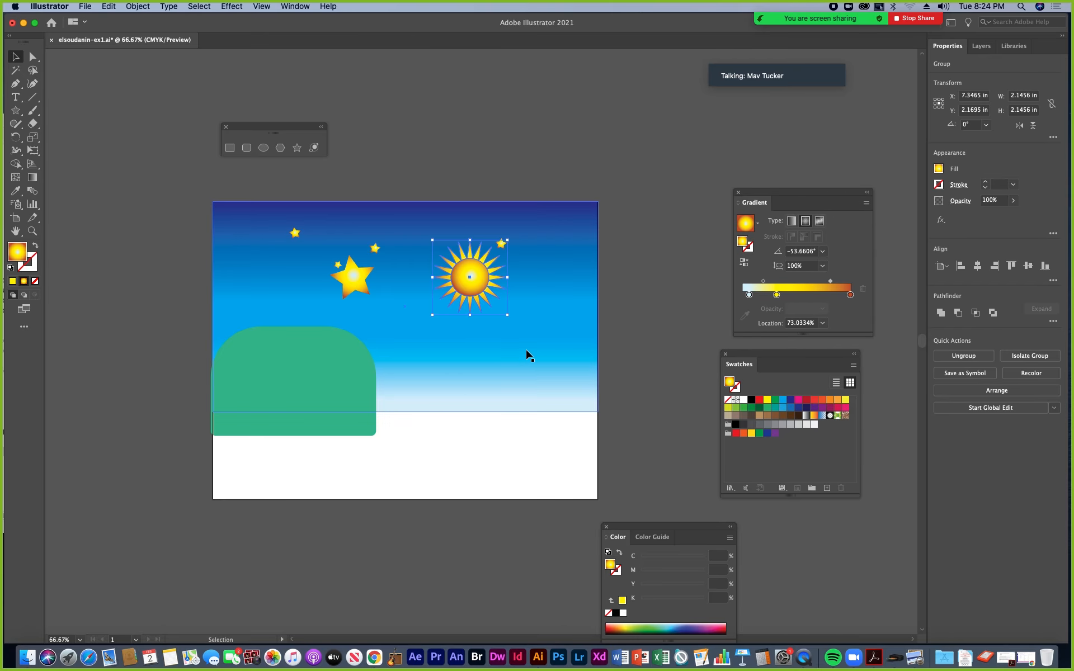
key("super+1")
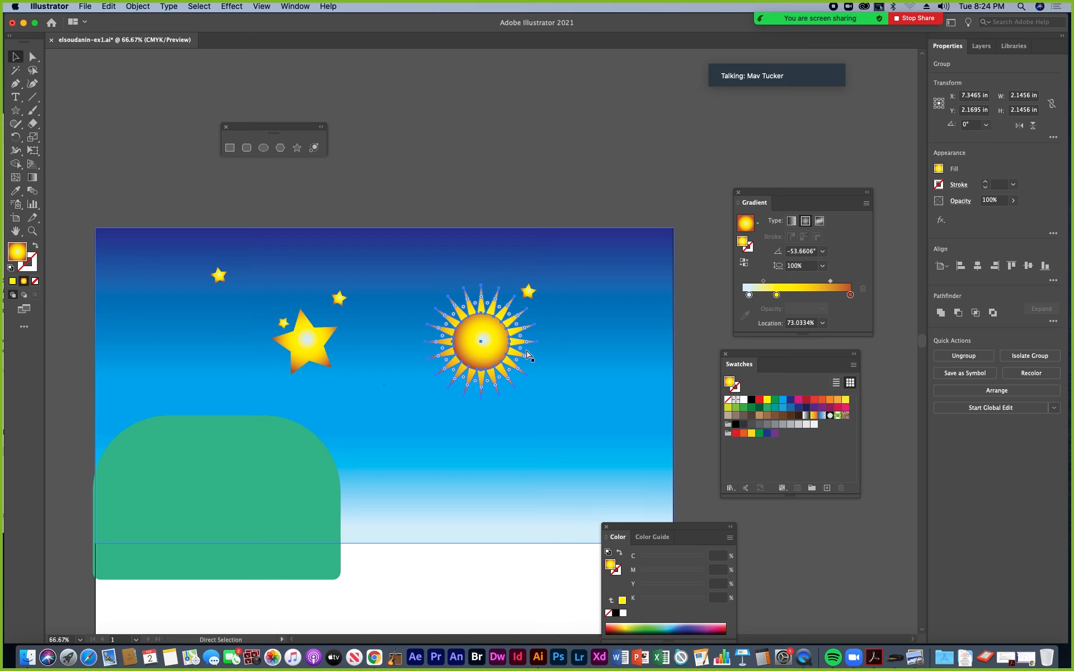
left_click_drag(535, 378, 588, 307)
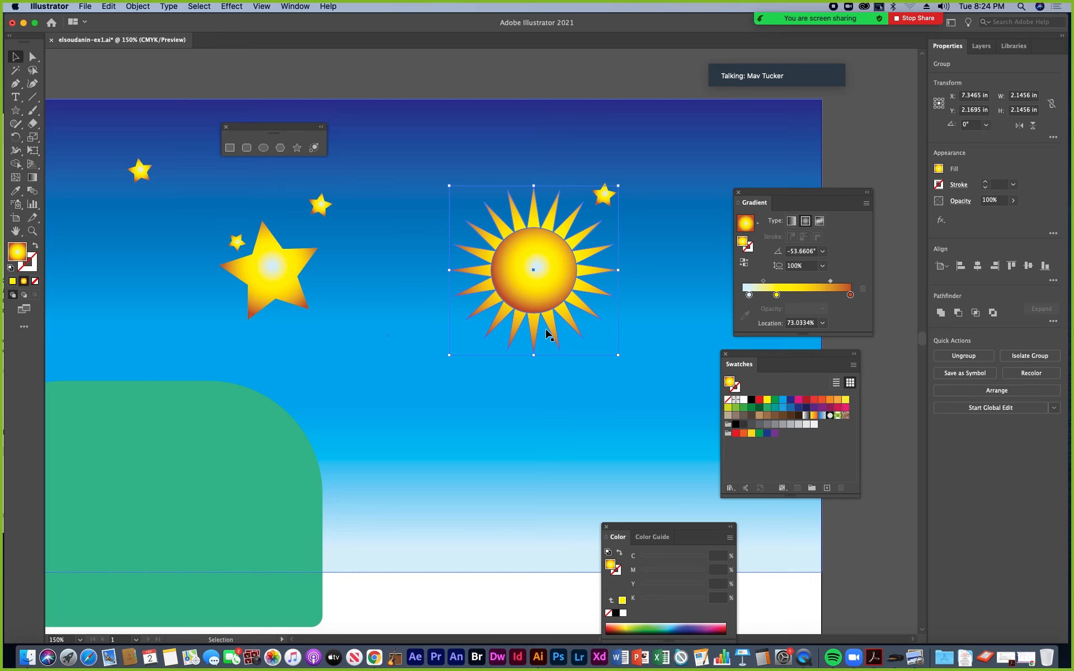
Move the large five-pointed star to about X 4.46 in, Y 2.25 in and keep it selected
left_click(281, 279)
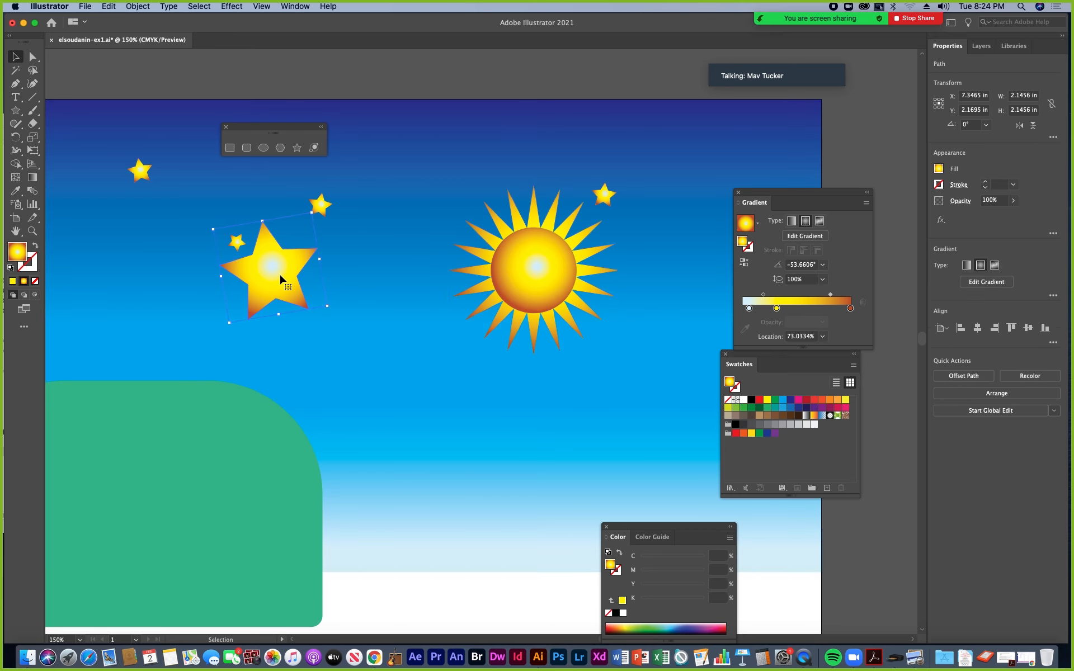
left_click_drag(278, 274, 312, 281)
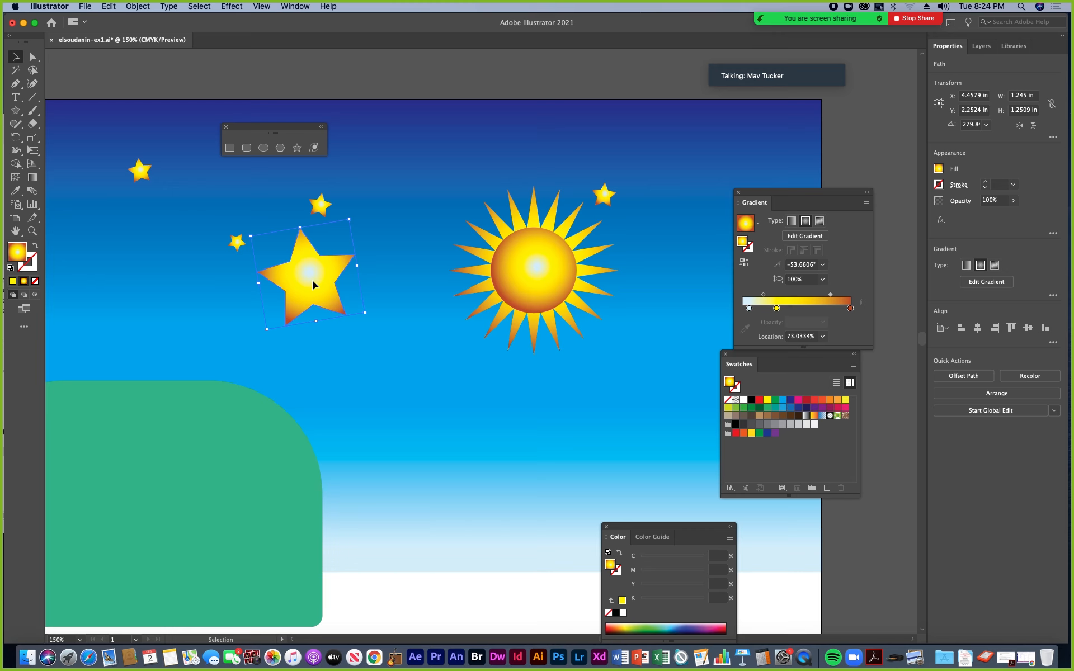
left_click(377, 252)
left_click(325, 271)
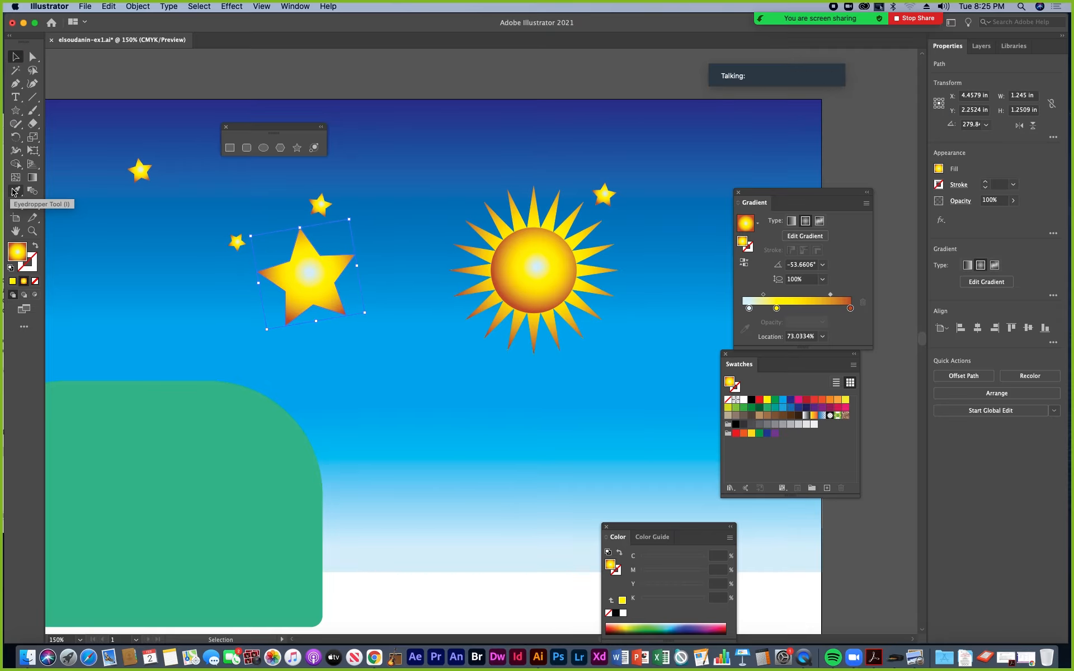
Apply the sky's blue gradient to the large star with the Eyedropper, and move the star to about X 5.70 in, Y 5.20 in
left_click(31, 190)
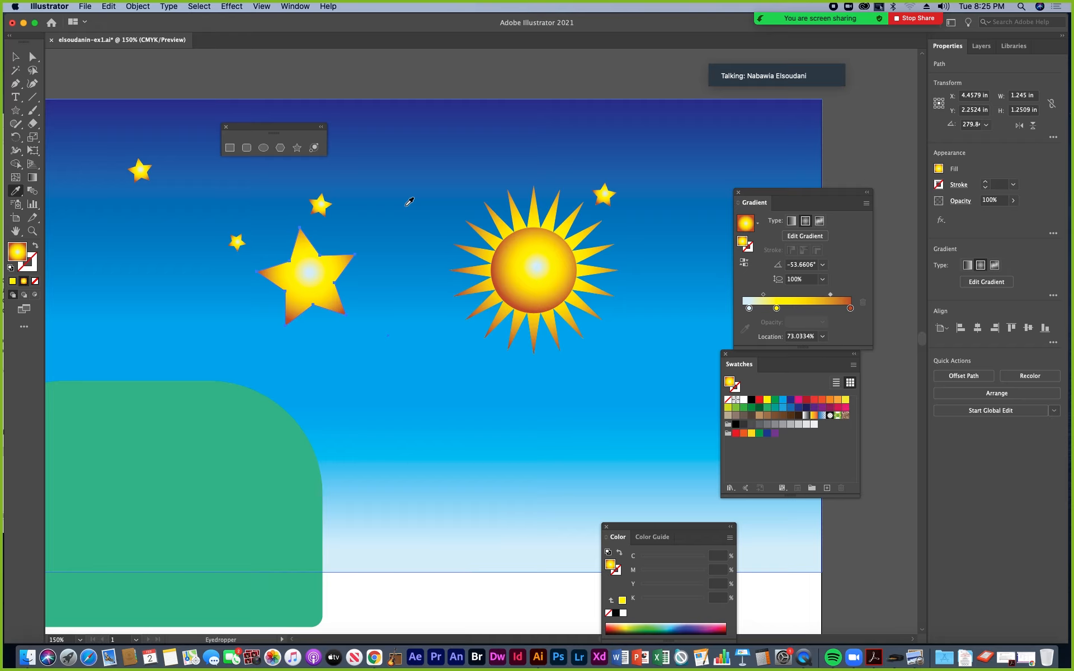
left_click(406, 205)
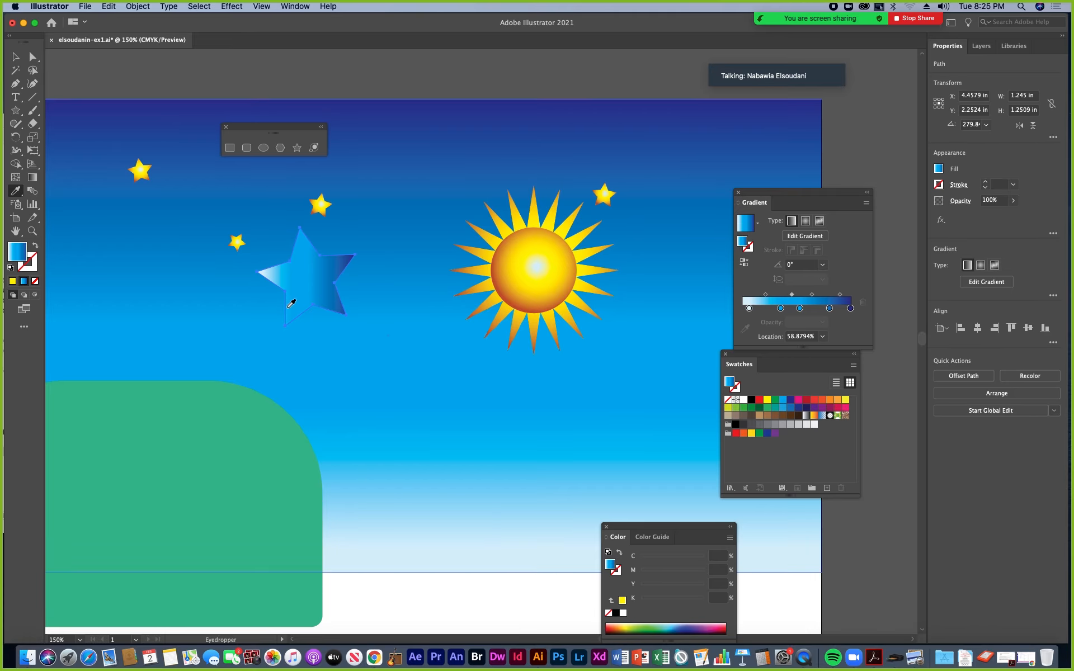
left_click(10, 60)
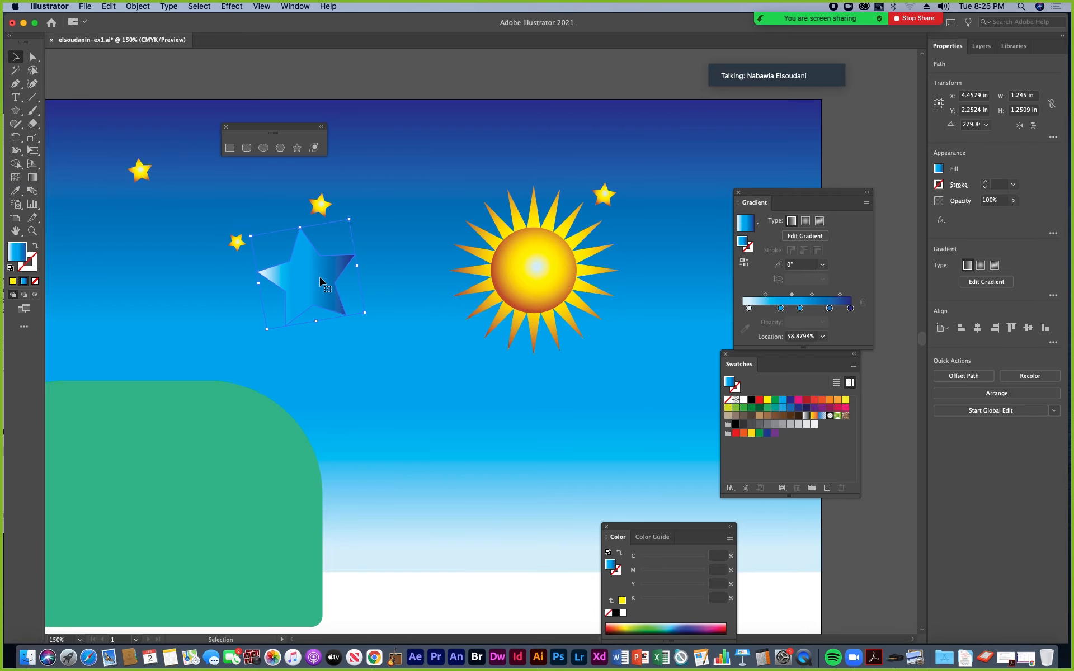
left_click_drag(317, 288, 412, 504)
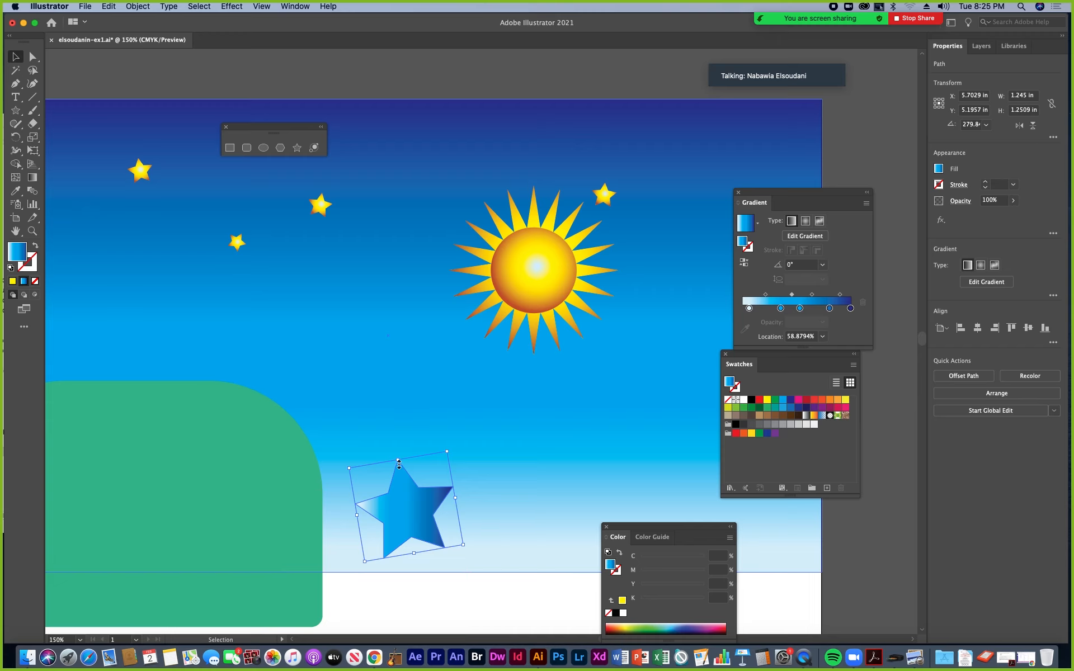
Apply the sun's gradient to the large star with the Eyedropper, and move the star to about X 5.21 in, Y 2.56 in
left_click(15, 191)
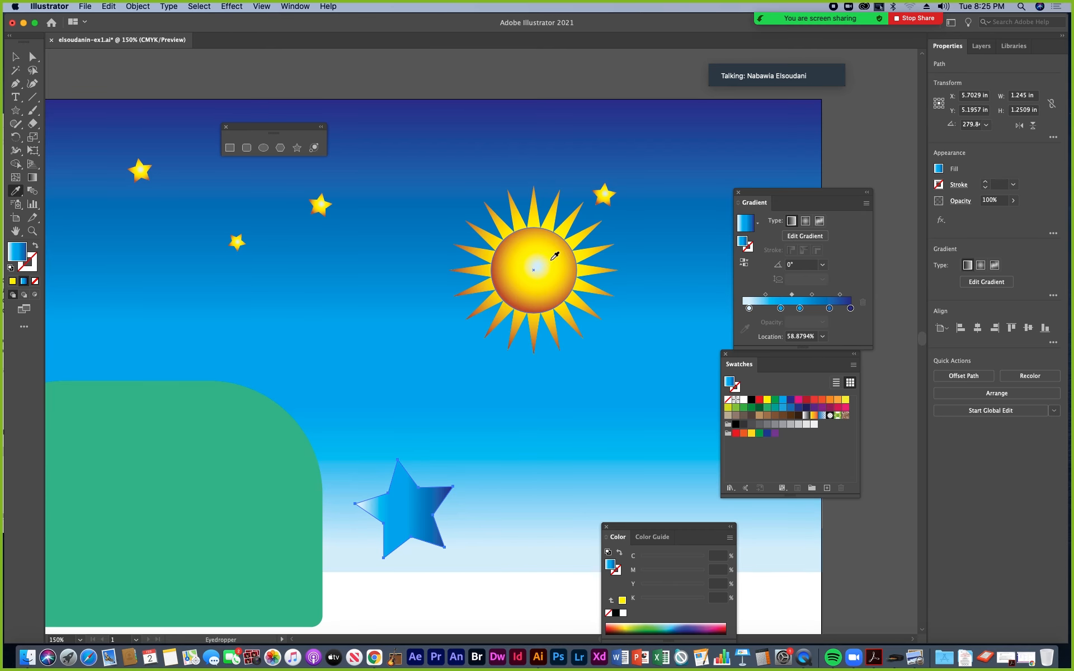
left_click(554, 256)
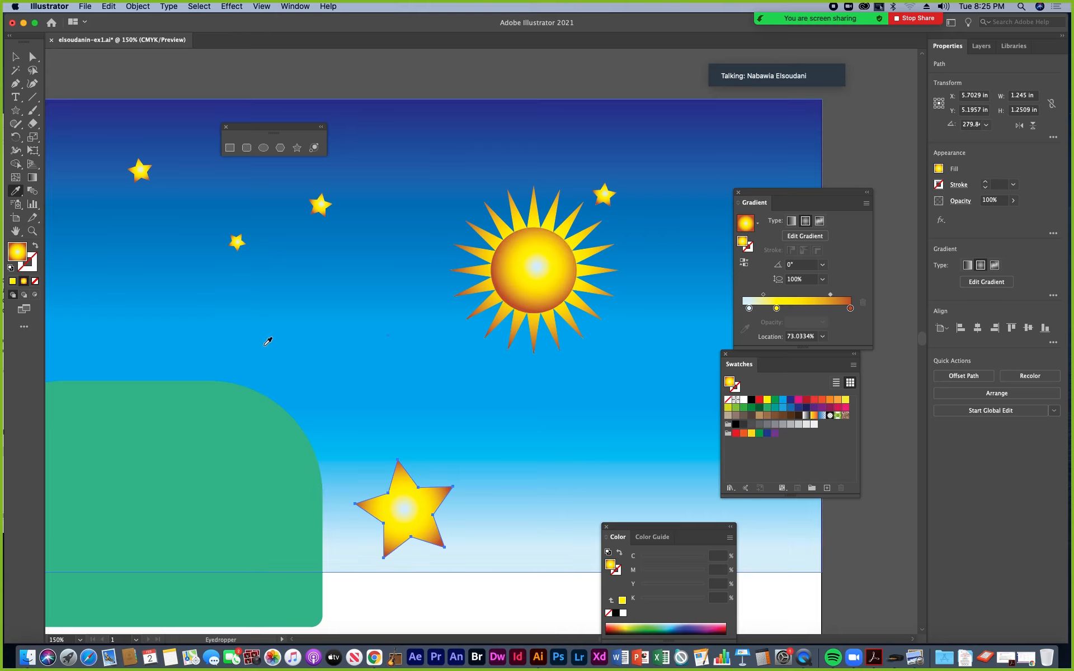
key("v")
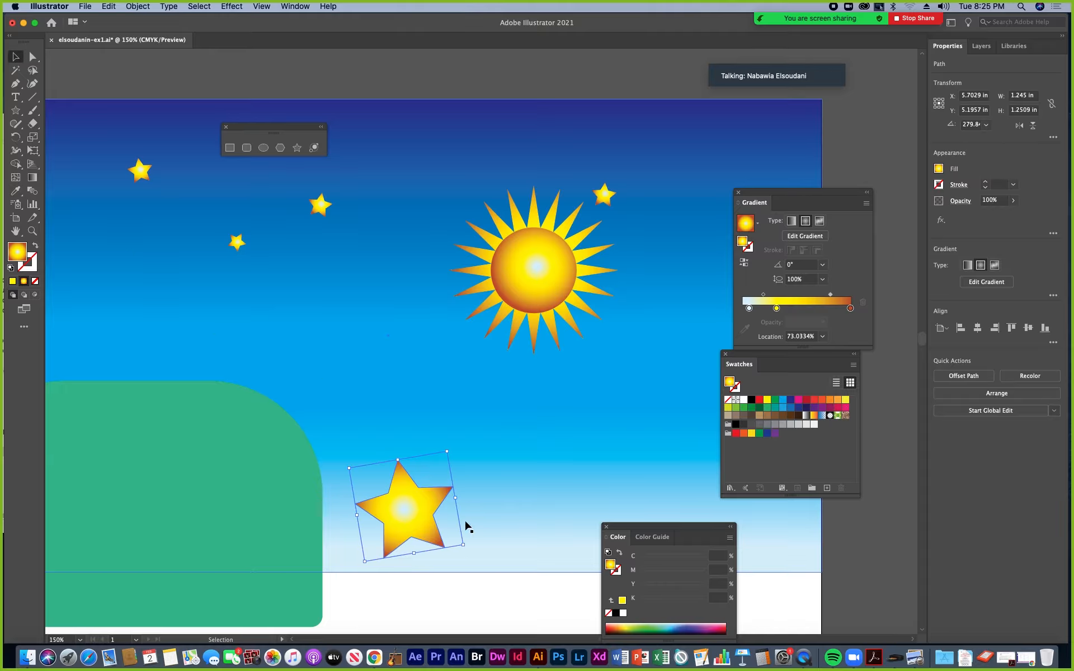
left_click_drag(410, 518, 372, 309)
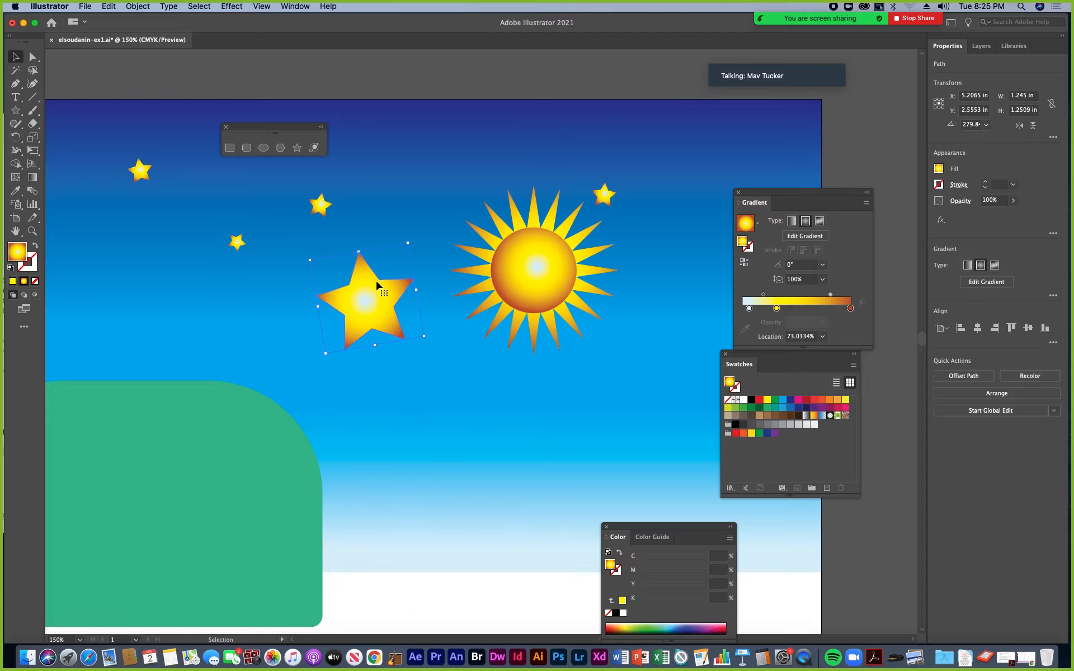
Resize the green hill to about 5.36 in wide and 2.08 in high, with its base on the sky's bottom edge at the artboard's left side
key("super+minus")
left_click_drag(481, 478, 395, 429)
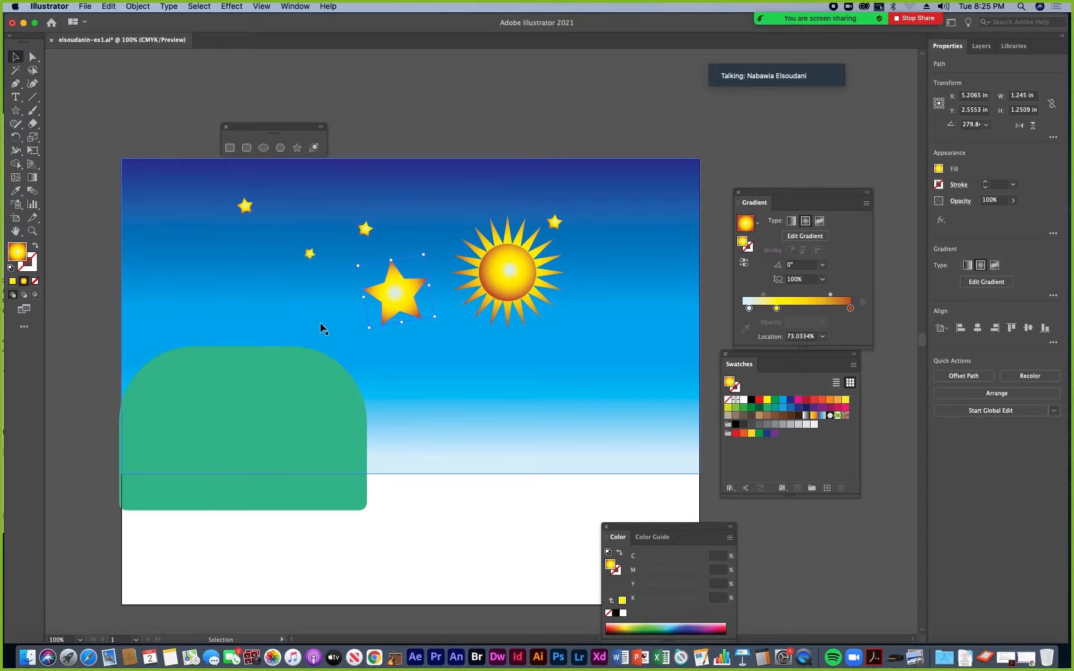
left_click(239, 383)
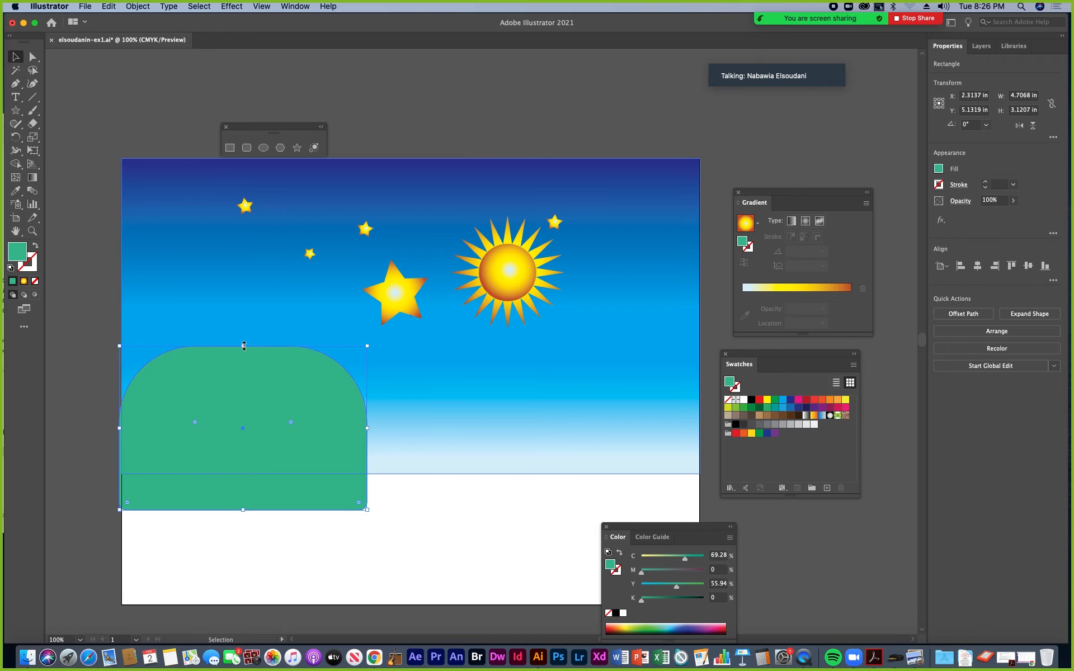
left_click_drag(244, 346, 251, 399)
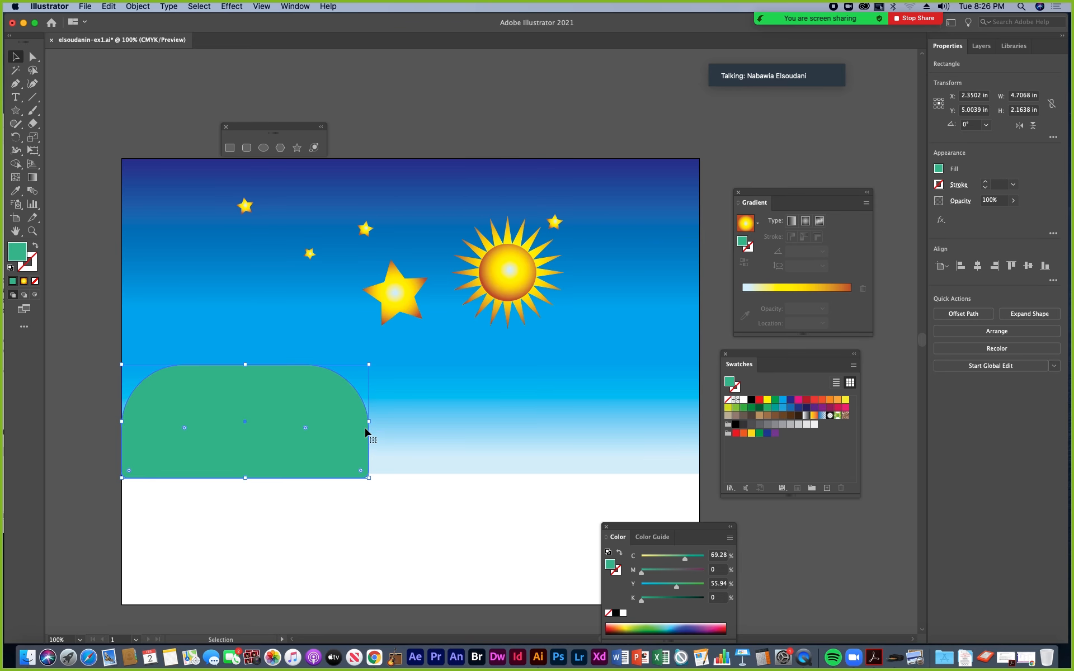
left_click_drag(368, 423, 415, 422)
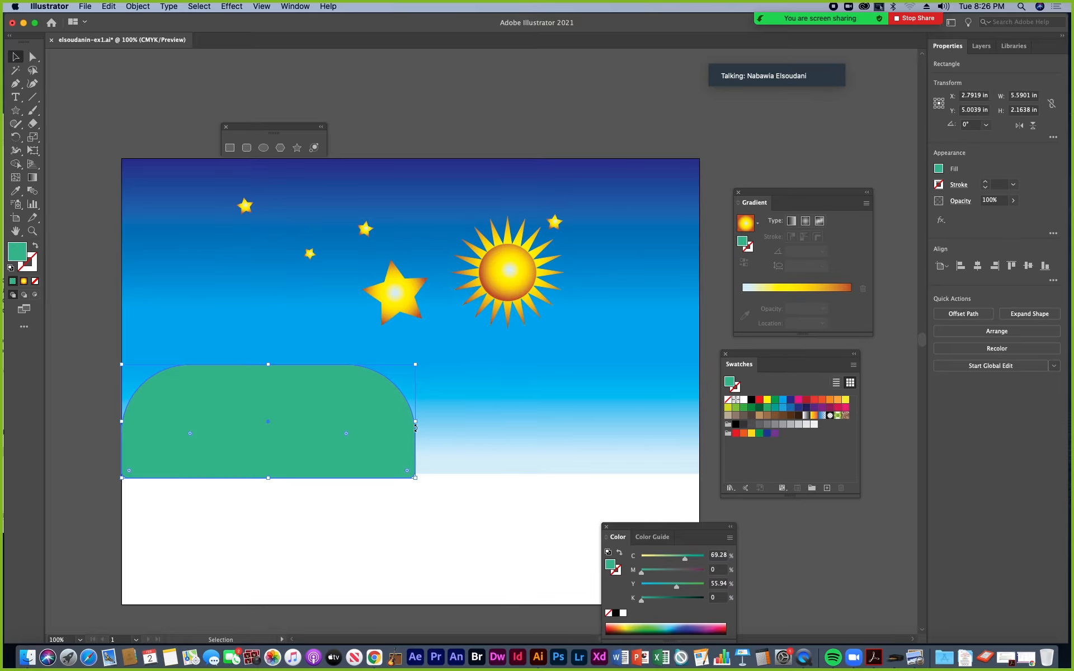
mouse_move(415, 479)
left_mouse_down()
mouse_move(462, 503)
mouse_move(386, 469)
mouse_move(403, 473)
left_mouse_up()
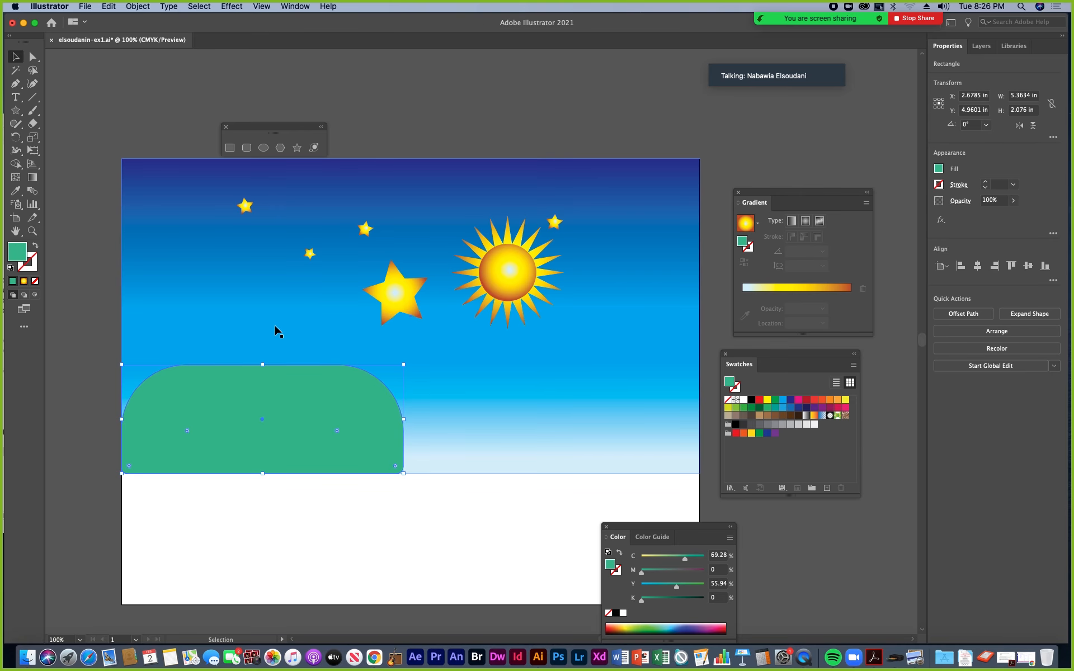
Examine the green hill and the sun at several magnifications with the Zoom tool, returning to a view of the full artboard
key("super+equal")
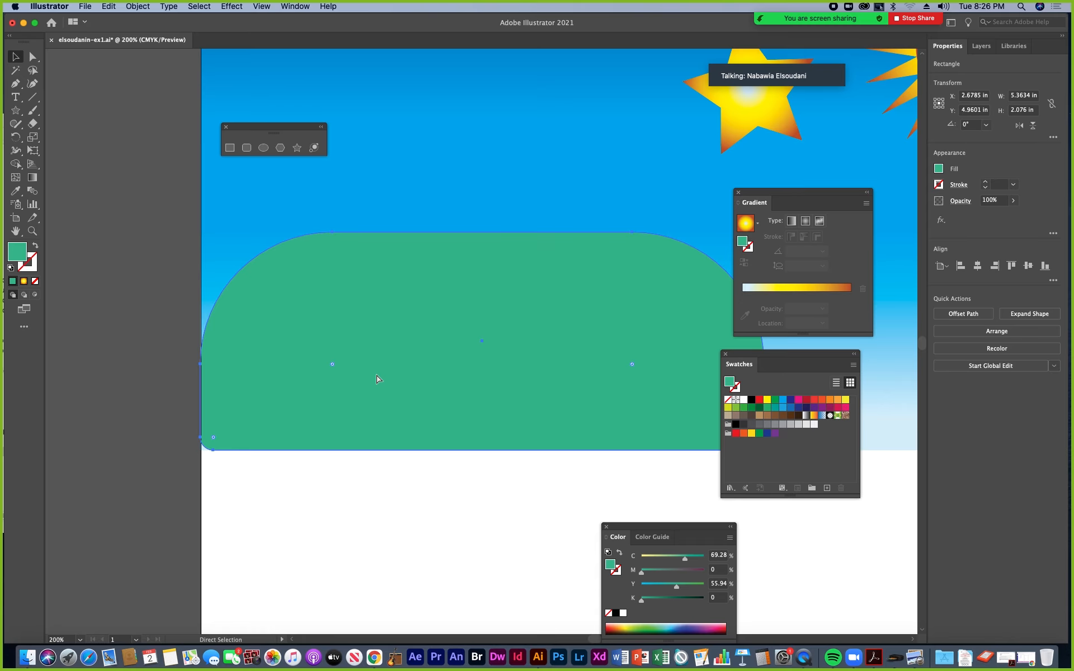
key("super+minus")
key("super+minus")
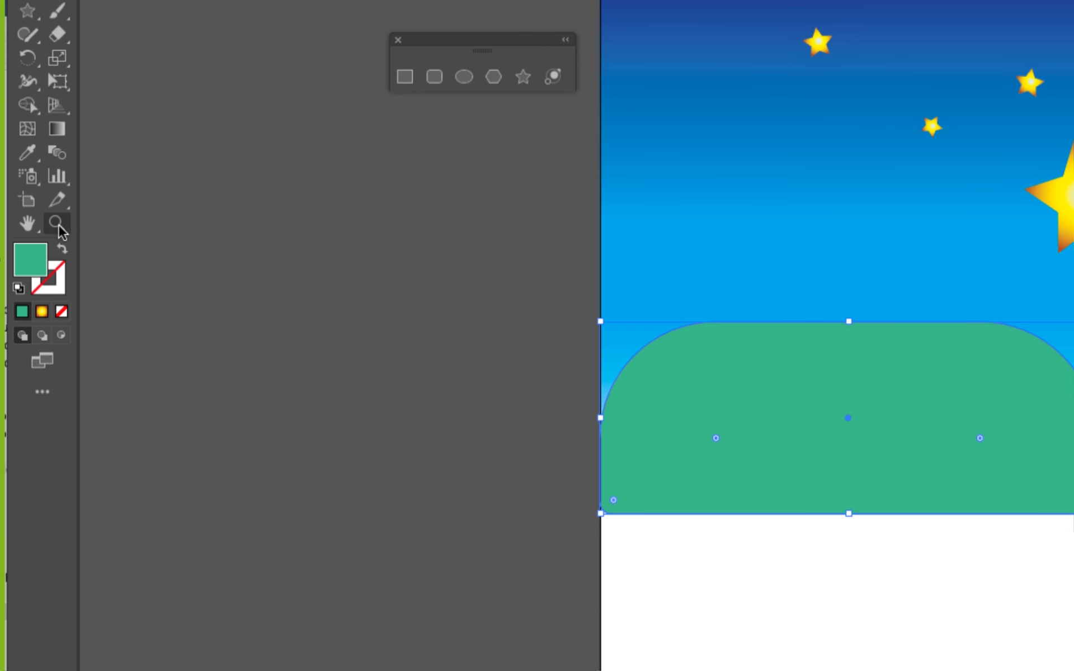
left_click(58, 226)
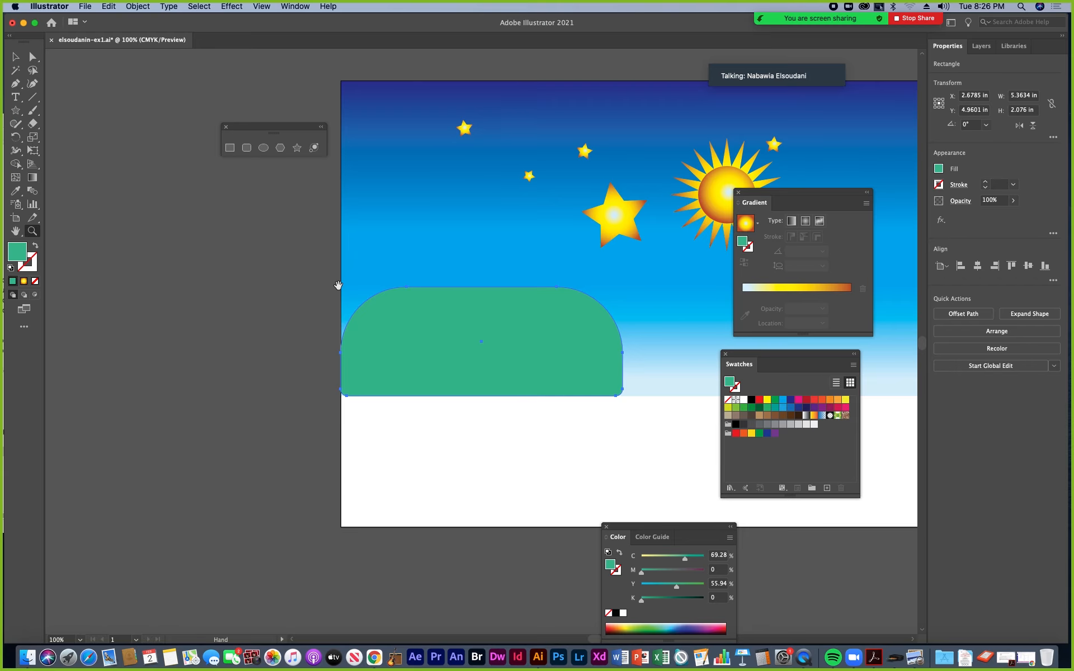
left_click_drag(441, 283, 301, 285)
left_click_drag(504, 311, 526, 317)
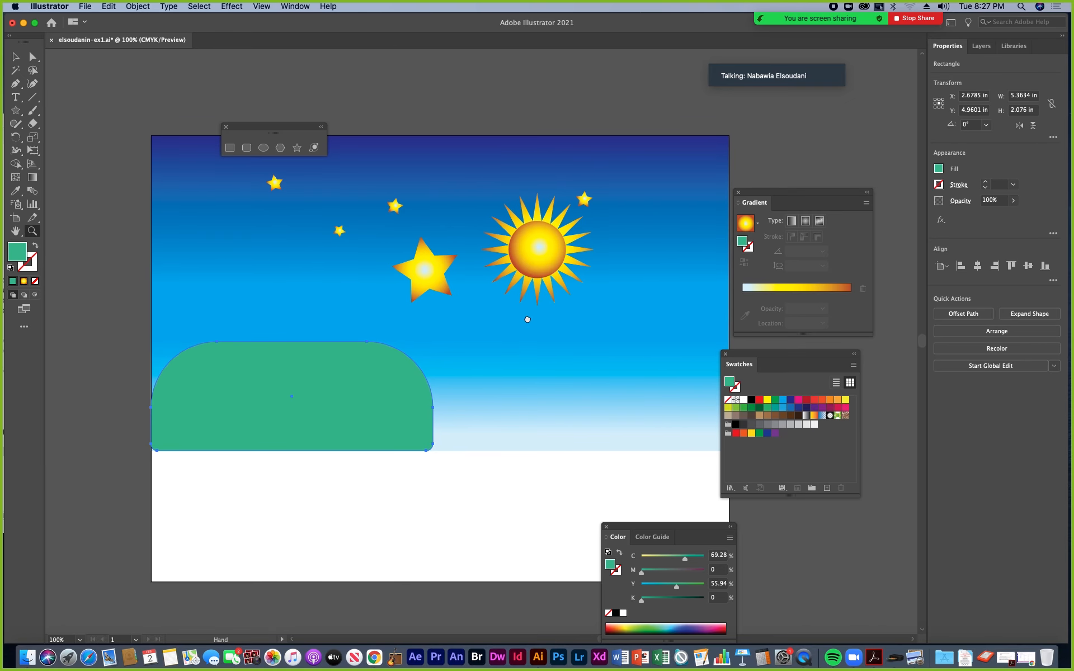
left_click(389, 402)
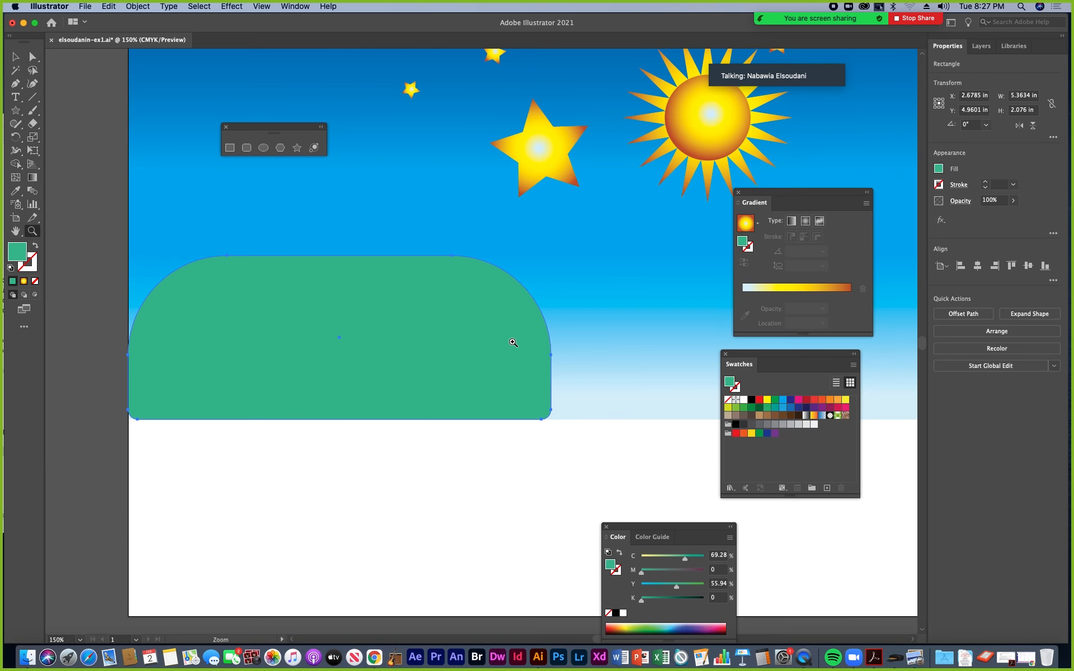
left_click(546, 315)
left_click(532, 313)
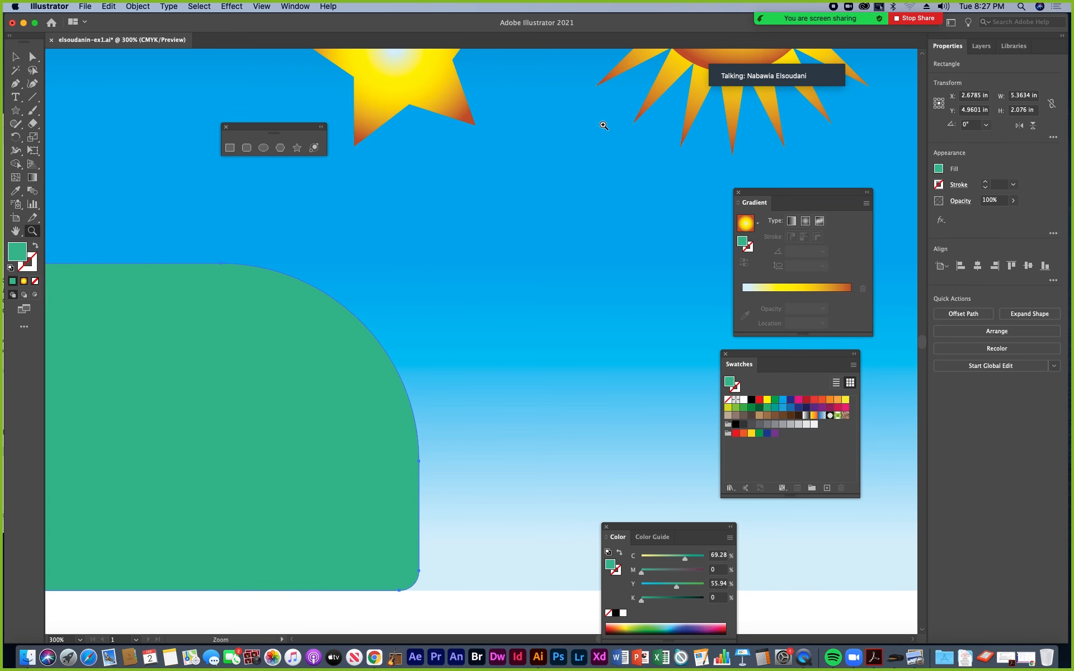
left_click(662, 78)
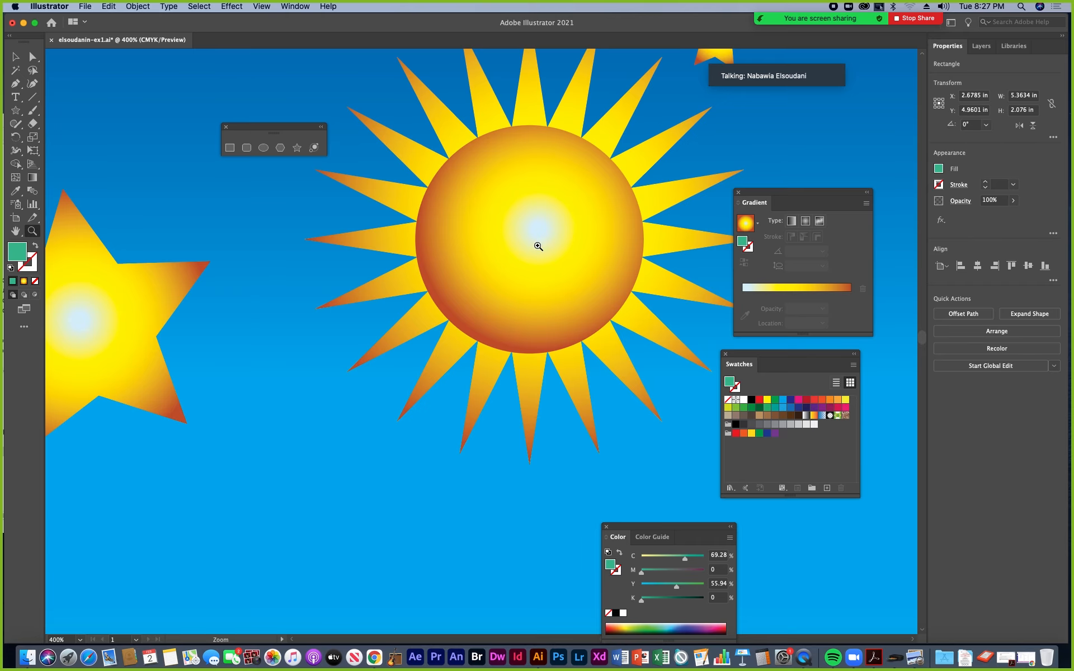
left_click(488, 284, "alt")
left_click(487, 283, "alt")
left_click(487, 282, "alt")
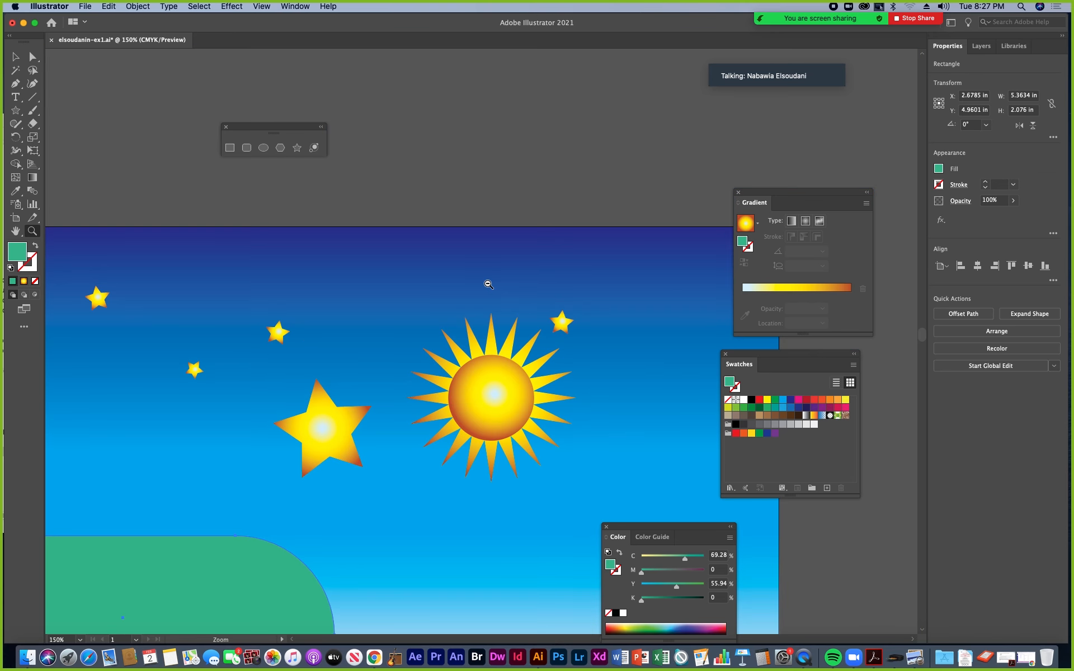
left_click_drag(330, 297, 381, 203)
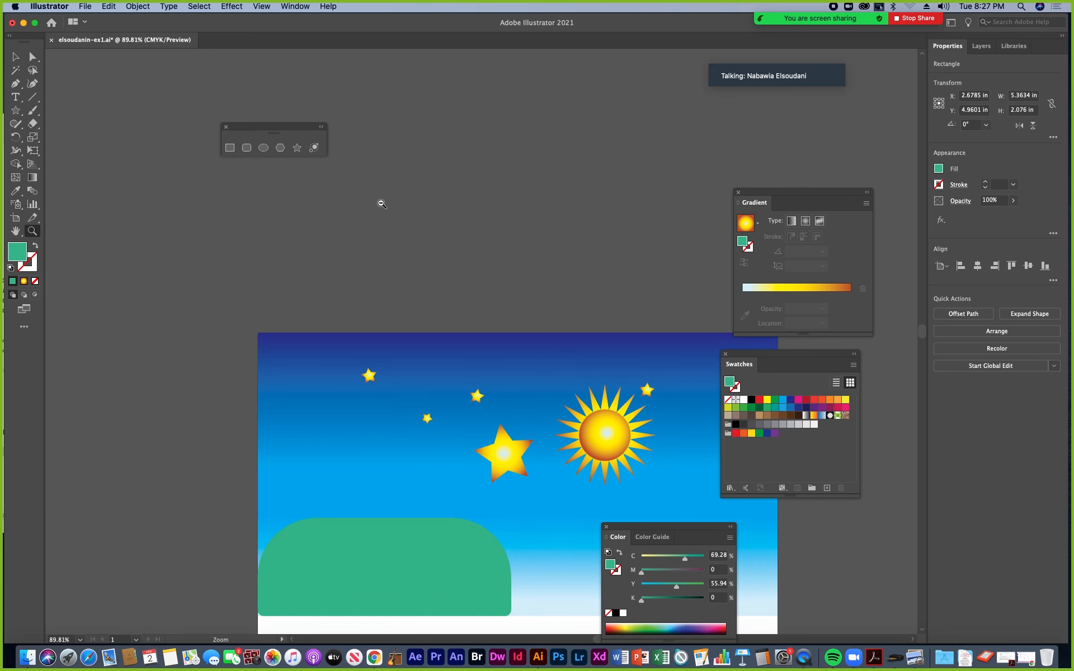
scroll(377, 258, "down", 8)
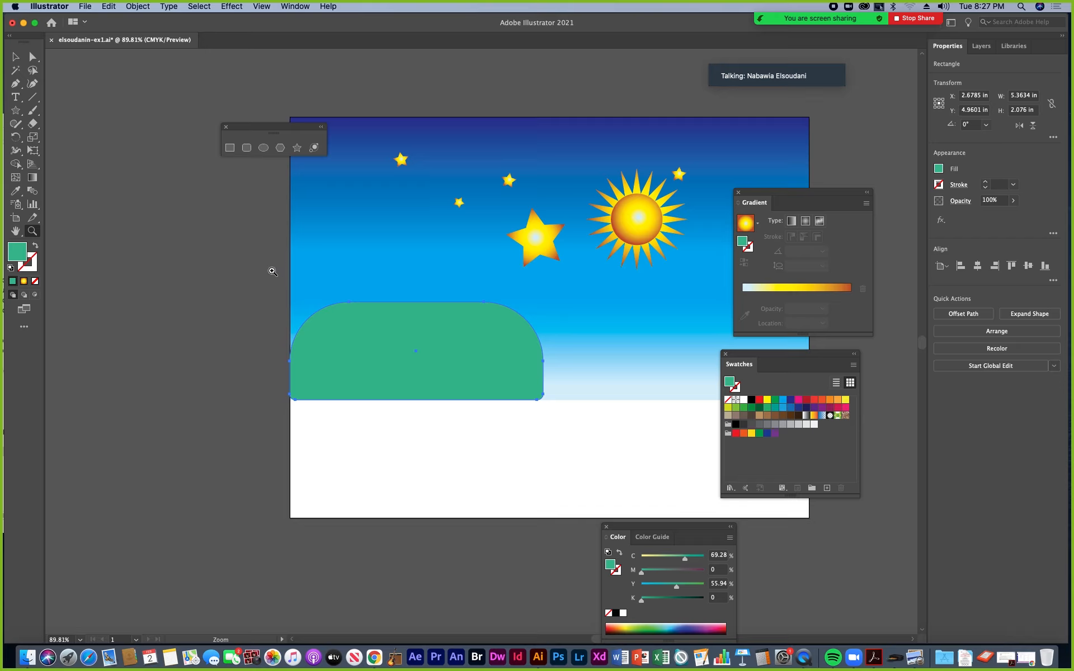
Fit the artboard in the window and move the floating shape tools panel off the sky, placing it below the Swatches panel
left_click_drag(271, 270, 714, 515)
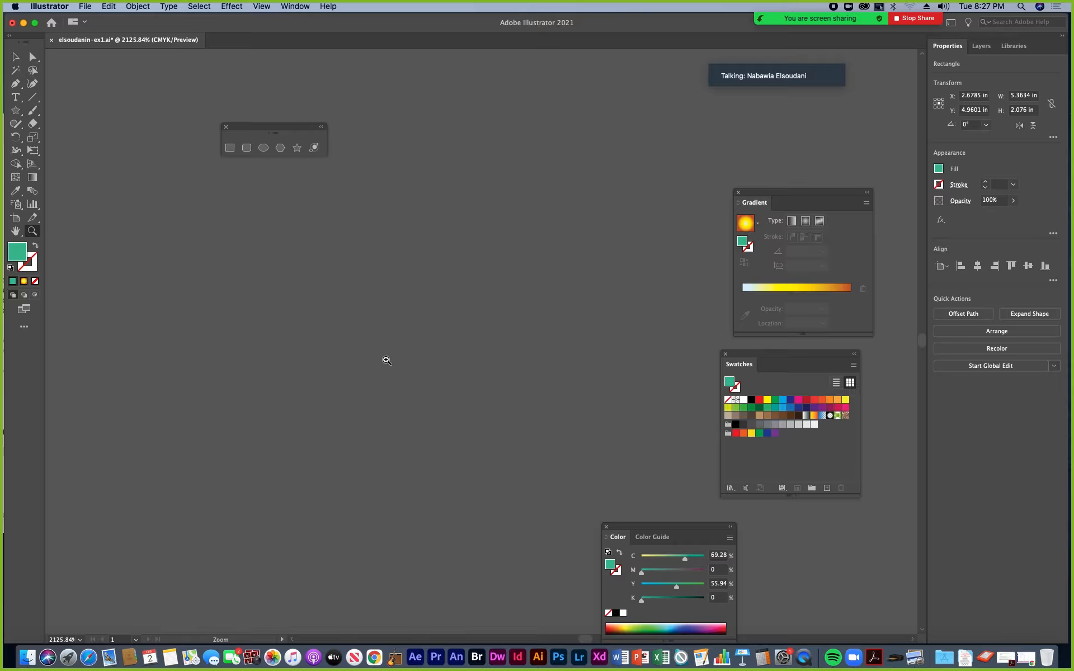
key("space")
left_click(262, 7)
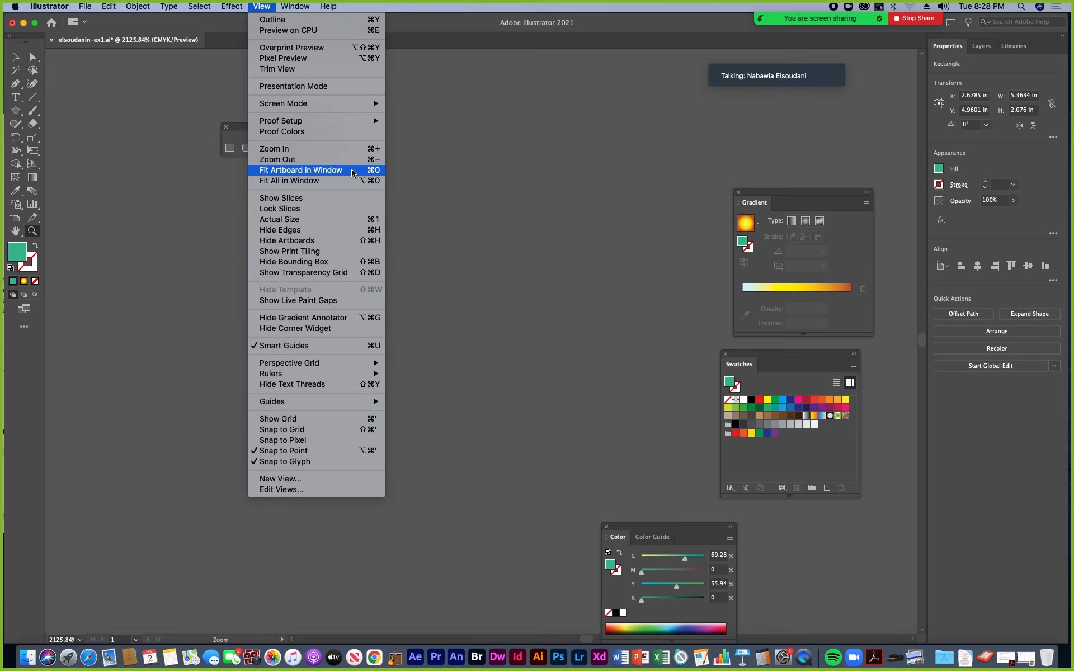
left_click(365, 171)
left_click_drag(289, 127, 864, 541)
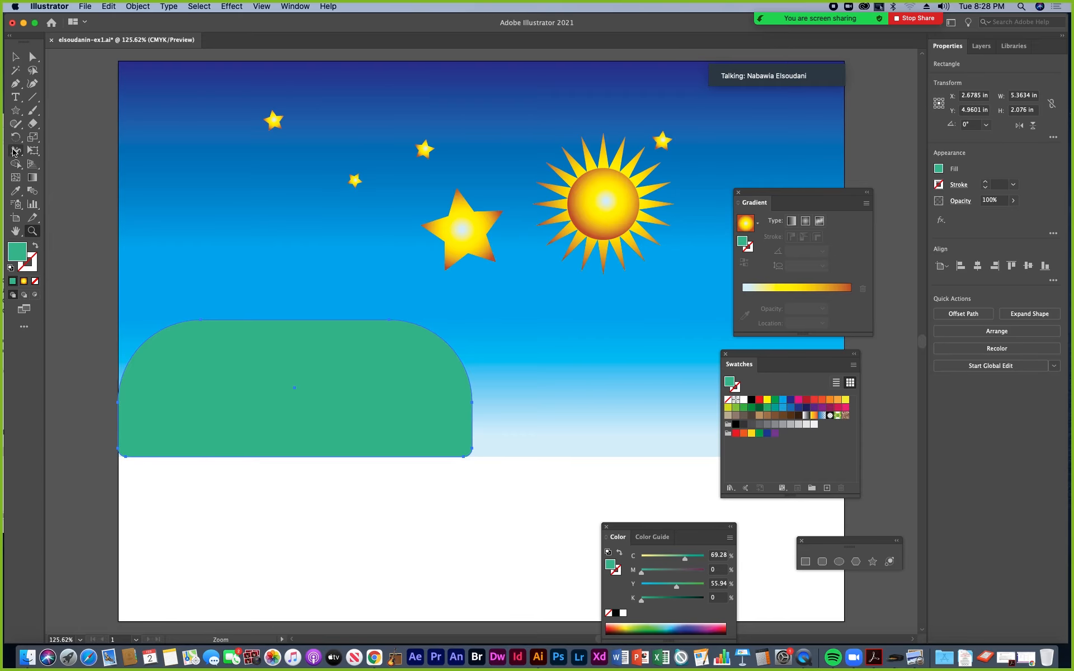
With the hill deselected, draw a cloud of five overlapping ellipses in the sky's upper left, using the default white fill and black 1 pt stroke
left_click(16, 111)
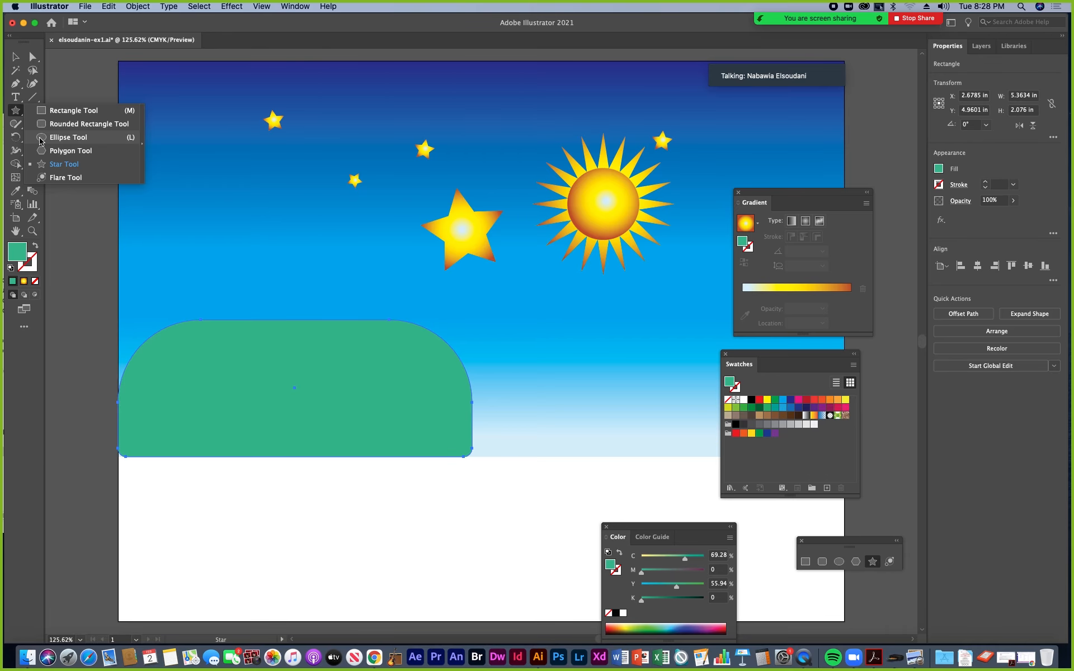
left_click(39, 140)
left_click(17, 62)
left_click(96, 137)
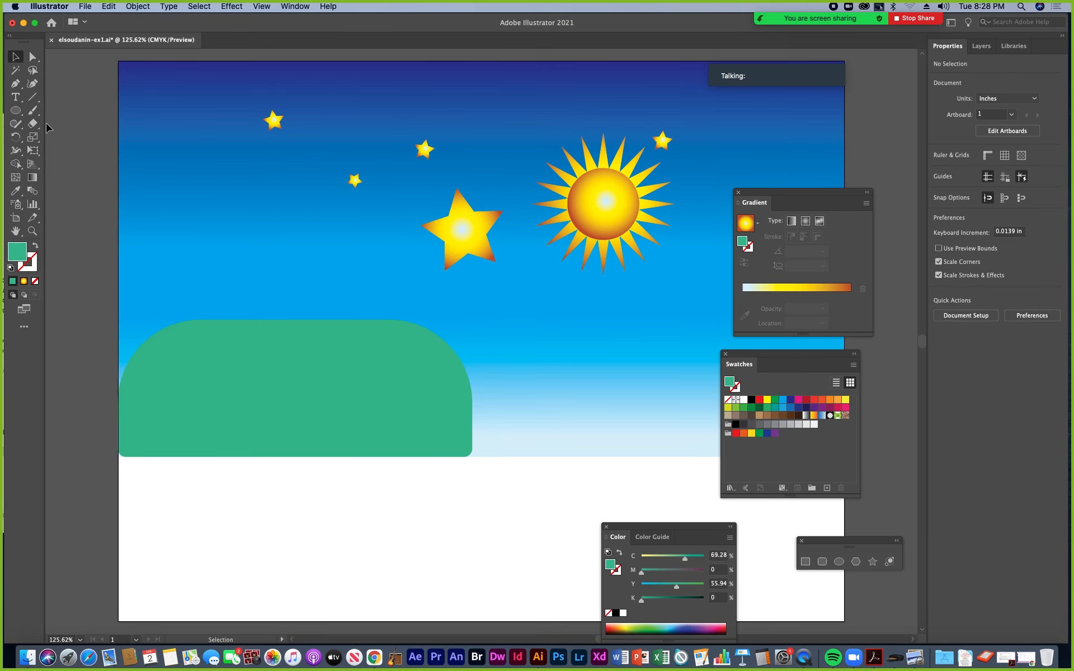
left_click(13, 114)
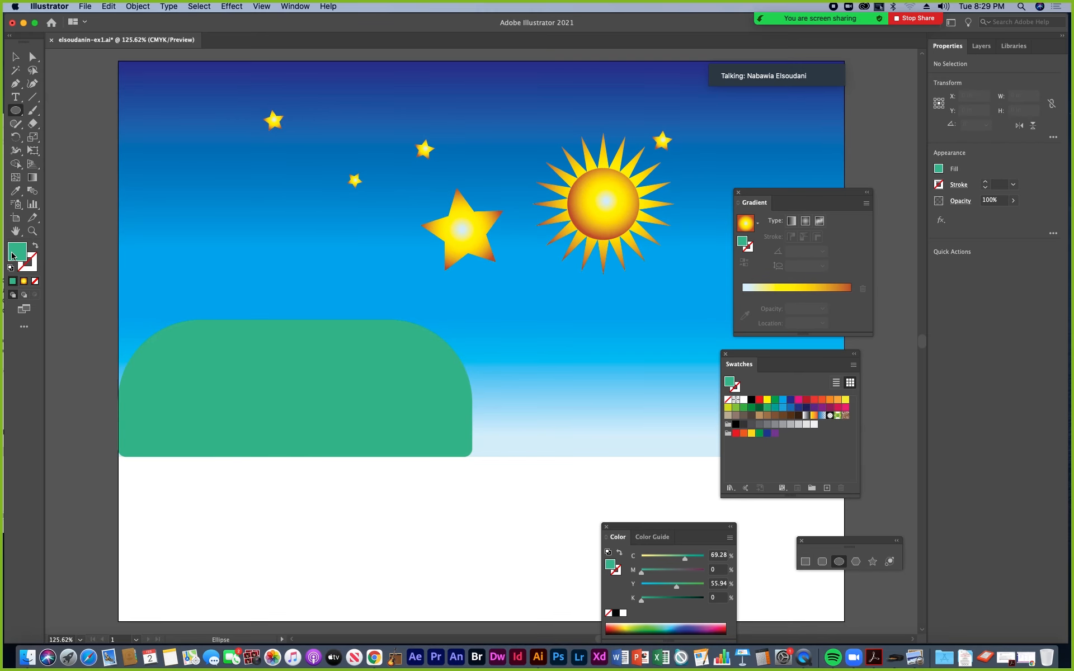
left_click(11, 268)
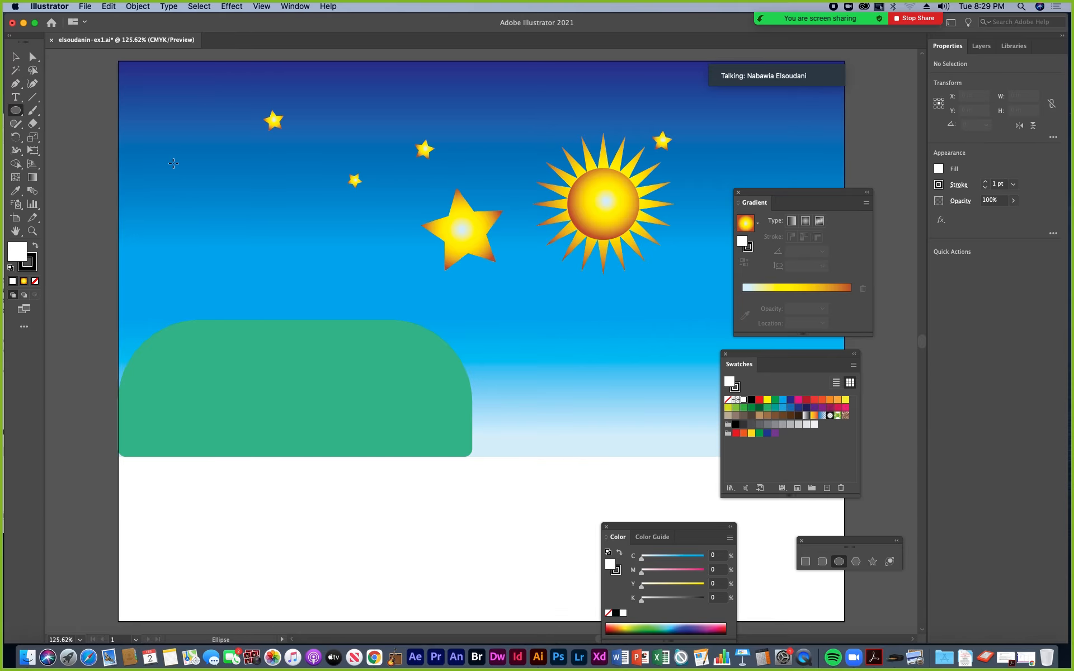
left_click_drag(169, 164, 240, 200)
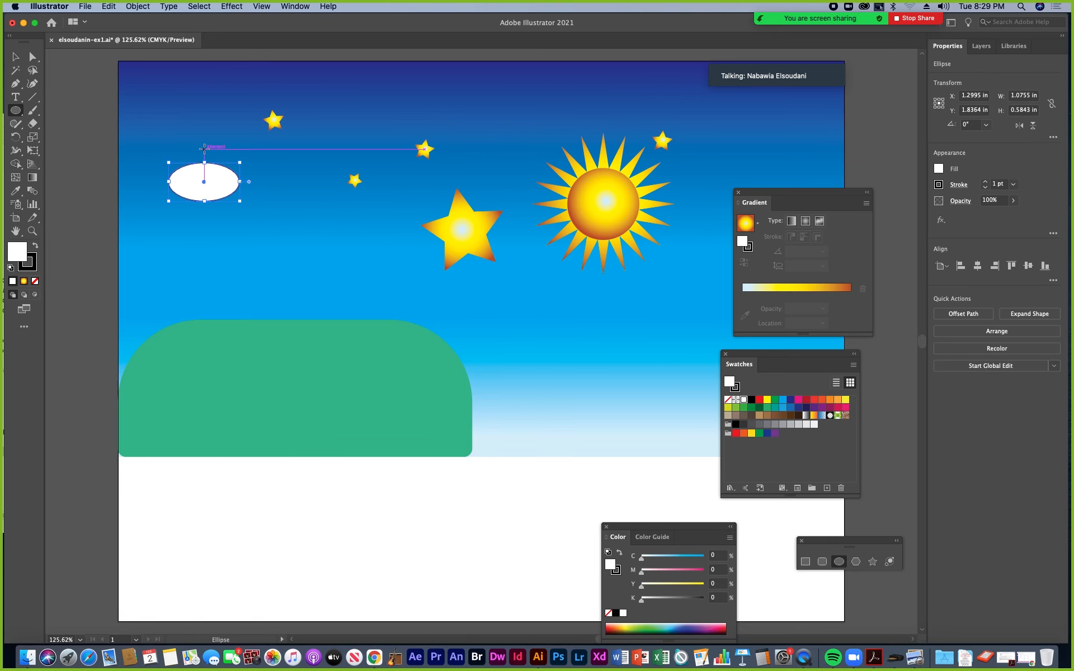
left_click_drag(198, 144, 286, 182)
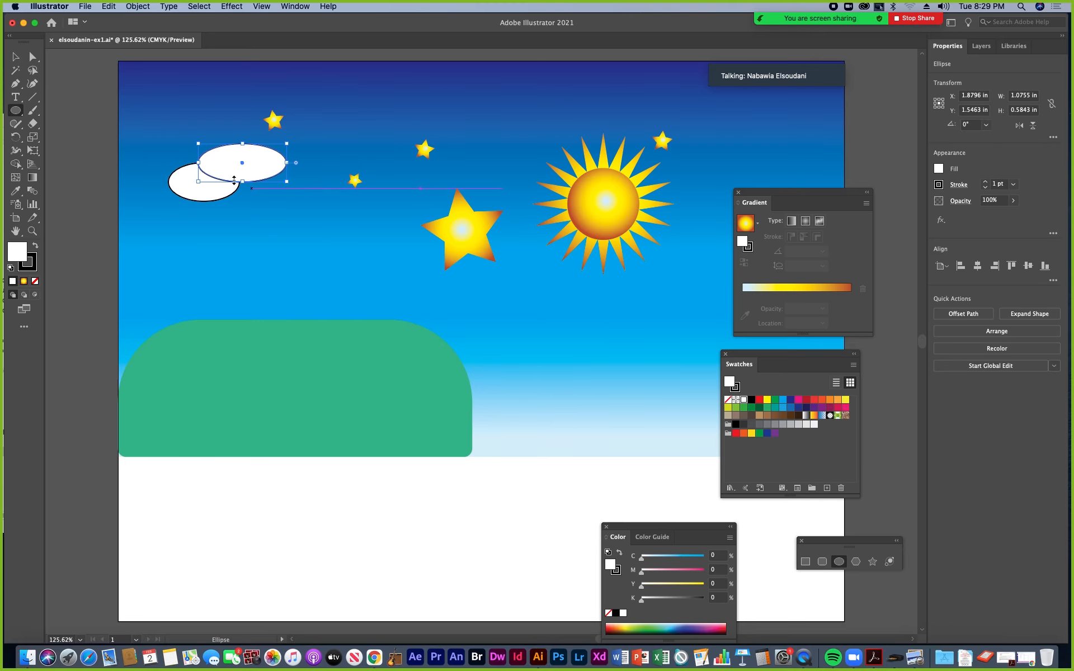
left_click_drag(218, 173, 318, 229)
mouse_move(265, 149)
left_mouse_down()
mouse_move(380, 207)
mouse_move(346, 220)
mouse_move(336, 242)
left_mouse_up()
Delete the small star between the cloud and the large star
key("v")
left_click_drag(355, 180, 407, 80)
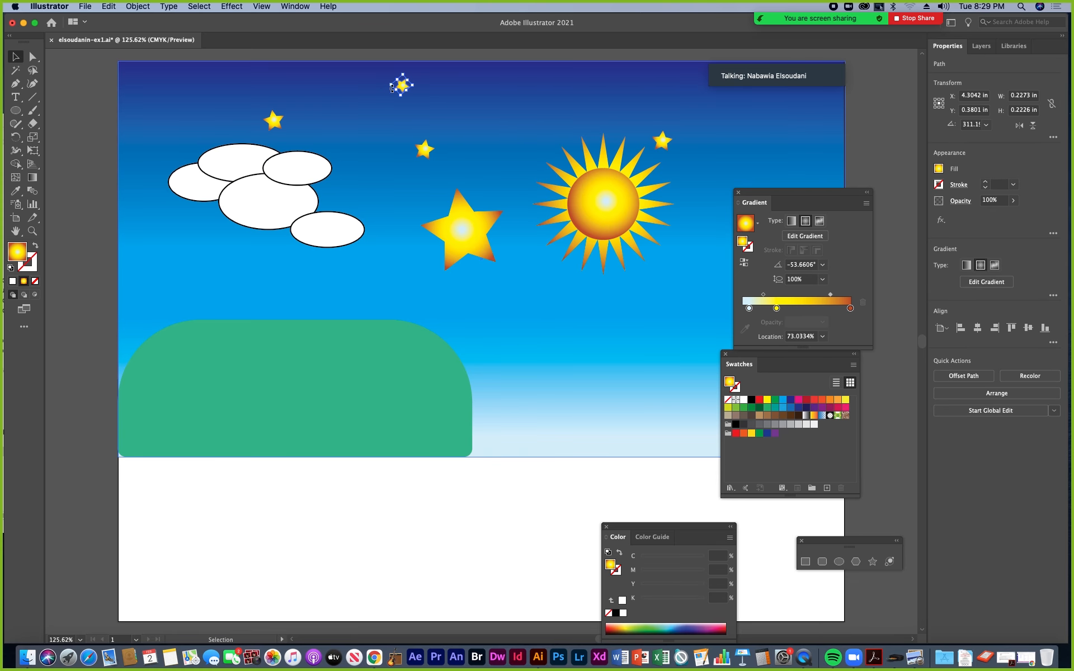
key("Delete")
Reposition the cloud's rightmost ellipse higher and its leftmost ellipse to about X 1.21 in, Y 1.91 in, and select all five ellipses
left_click_drag(330, 228, 336, 186)
left_click_drag(208, 186, 211, 190)
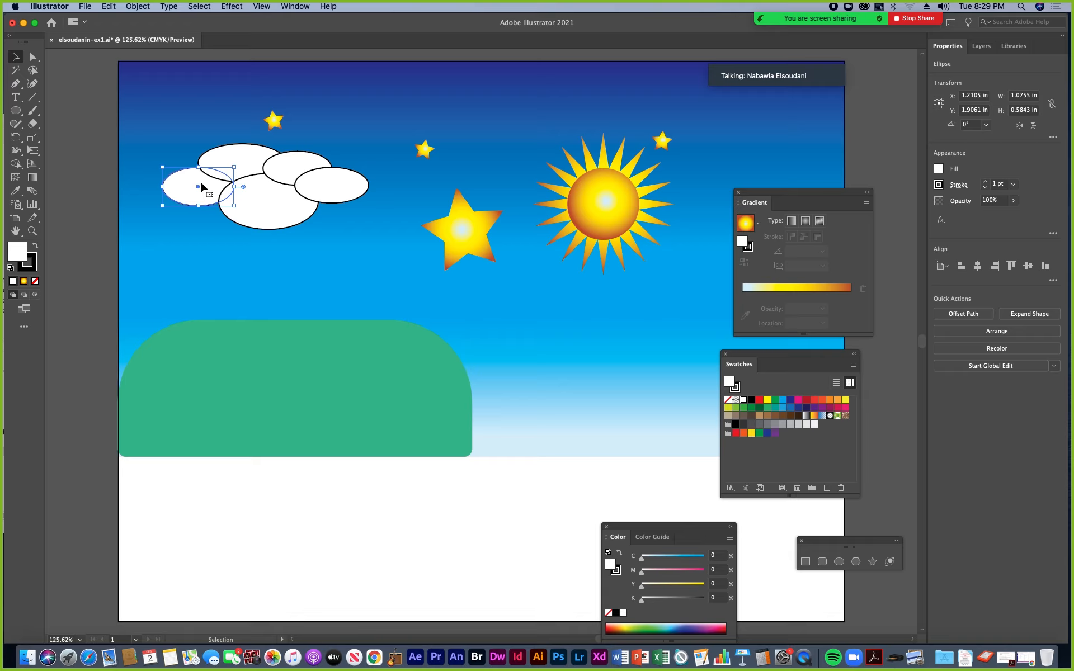
left_click(247, 165, "shift")
left_click(297, 168, "shift")
left_click(338, 190, "shift")
left_click(284, 218, "shift")
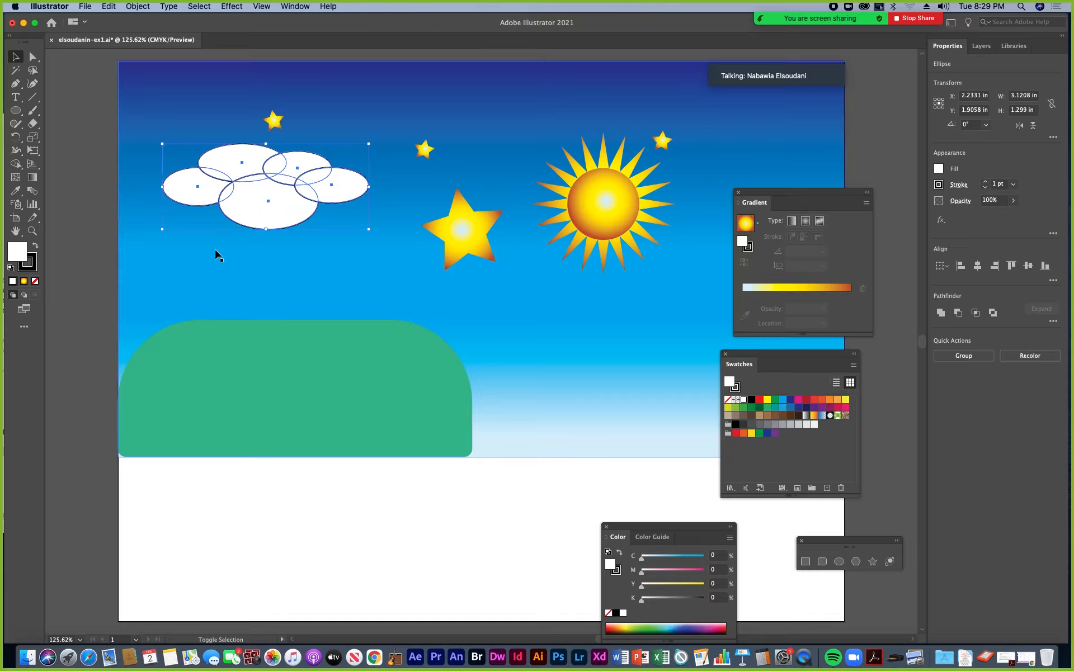
Try to marquee-select the cloud's ellipses from over the sky, and clear the selection
key("super+equal")
left_click_drag(330, 284, 195, 192)
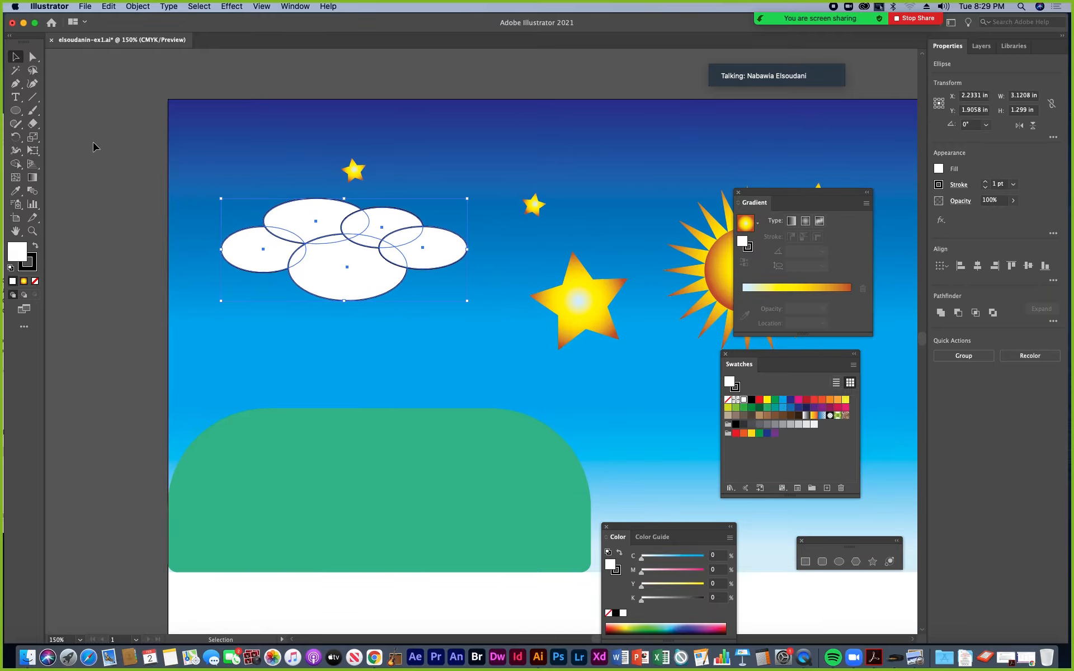
left_click(111, 153)
left_click_drag(316, 284, 441, 263)
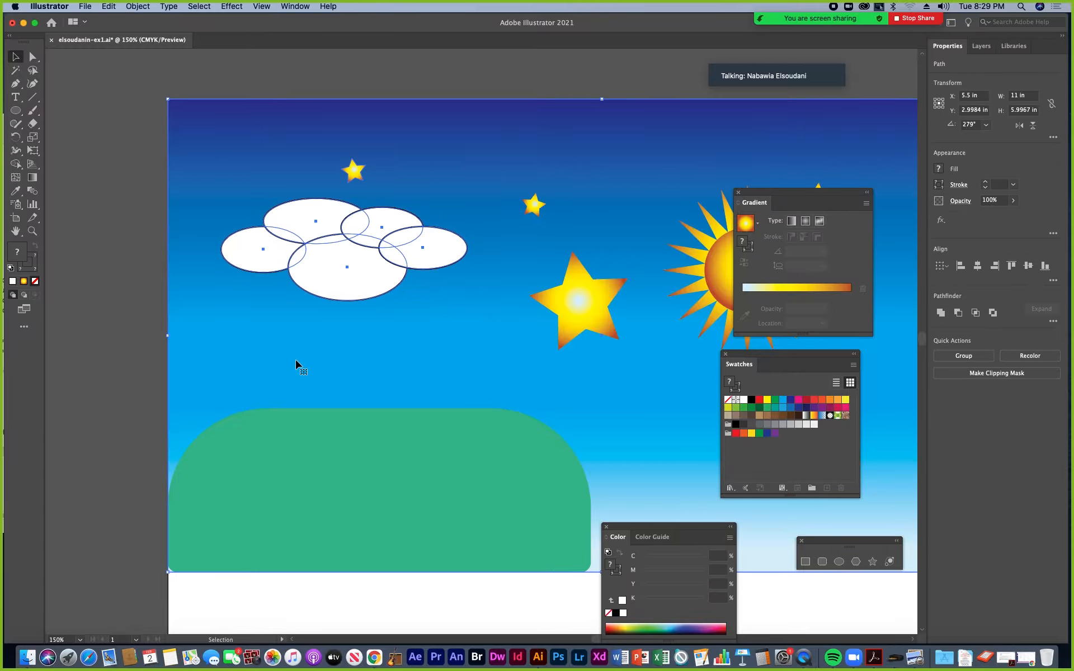
left_click(164, 164)
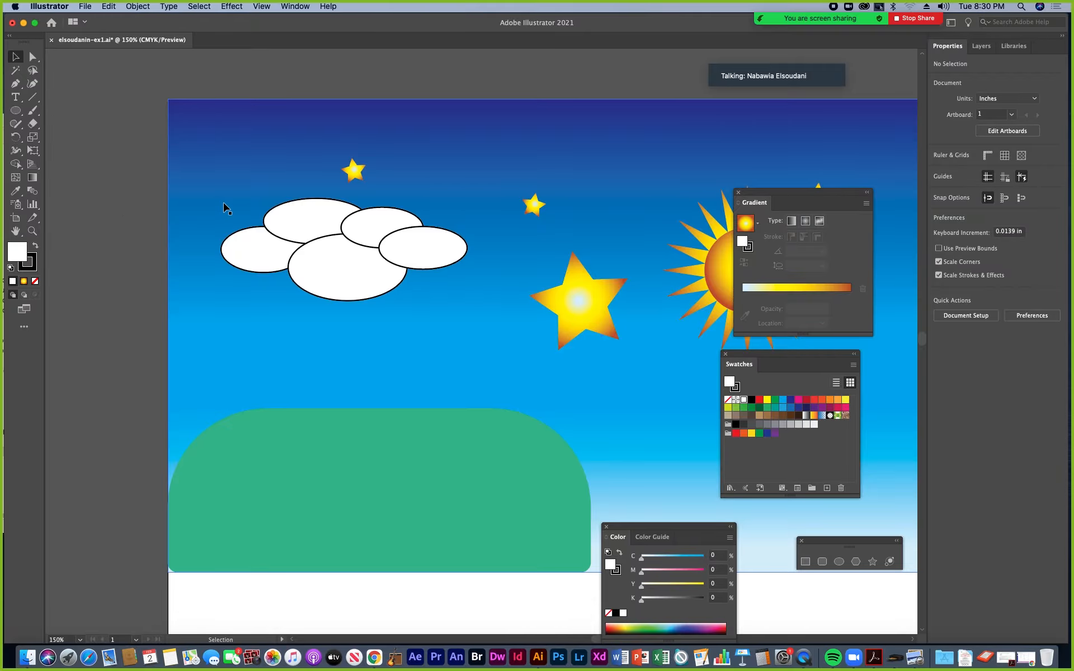
Shift the sky rectangle aside to marquee-select the cloud's five ellipses, and return the sky to X 5.5 in, Y 2.9984 in
left_click_drag(232, 187, 558, 389)
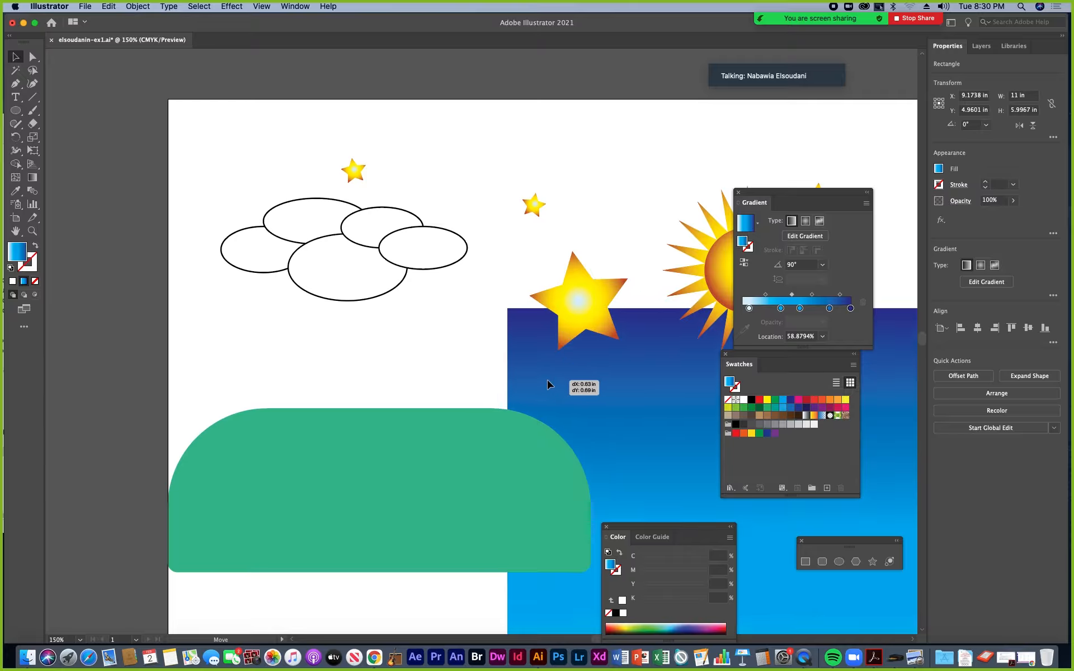
left_click_drag(201, 190, 449, 292)
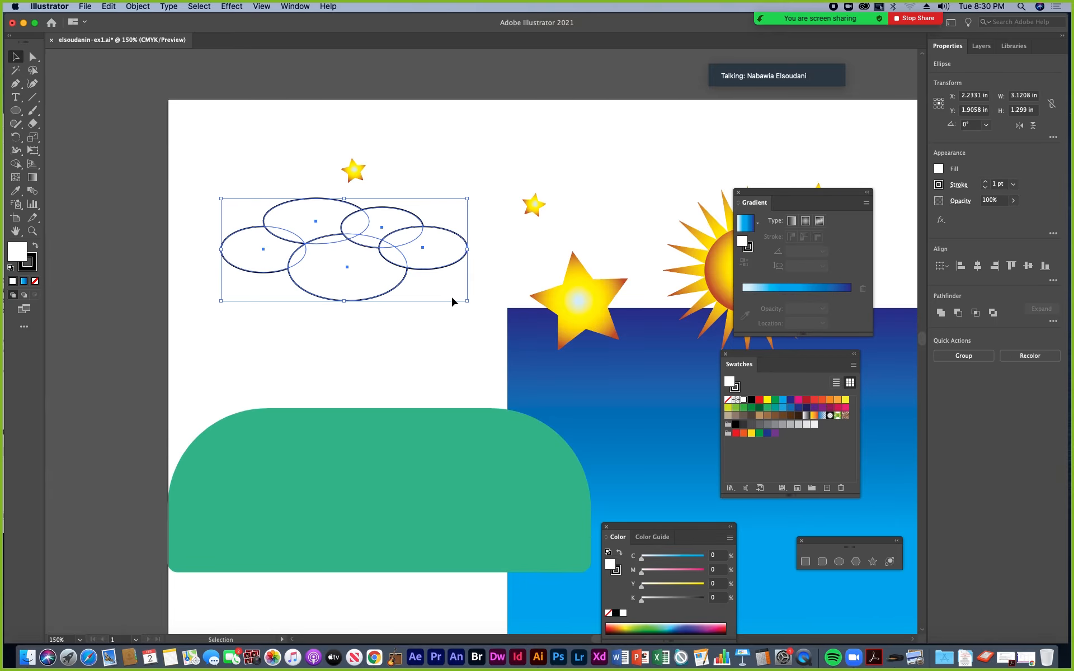
left_click(594, 380)
left_click_drag(594, 382, 284, 186)
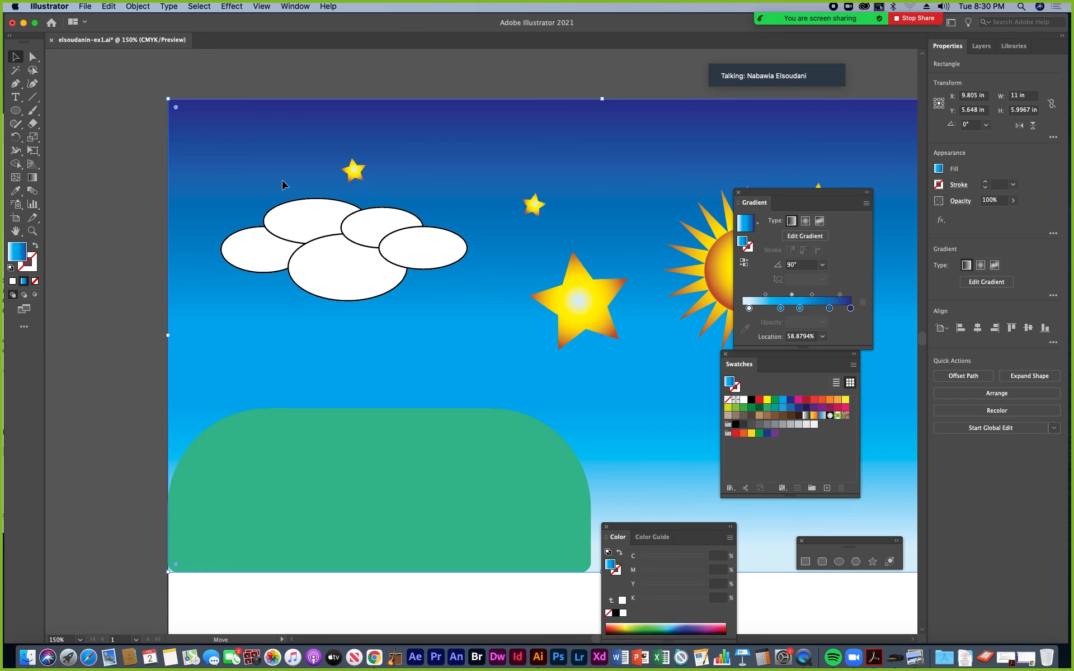
Lock the sky rectangle so that it stays out of marquee selections
left_click(134, 8)
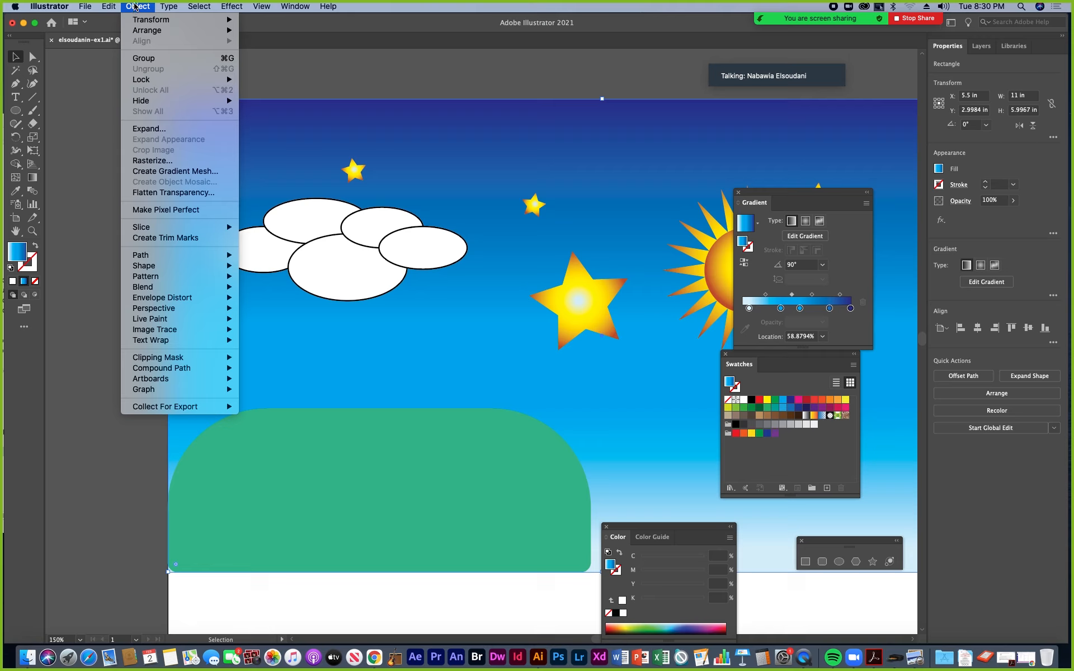
mouse_move(141, 81)
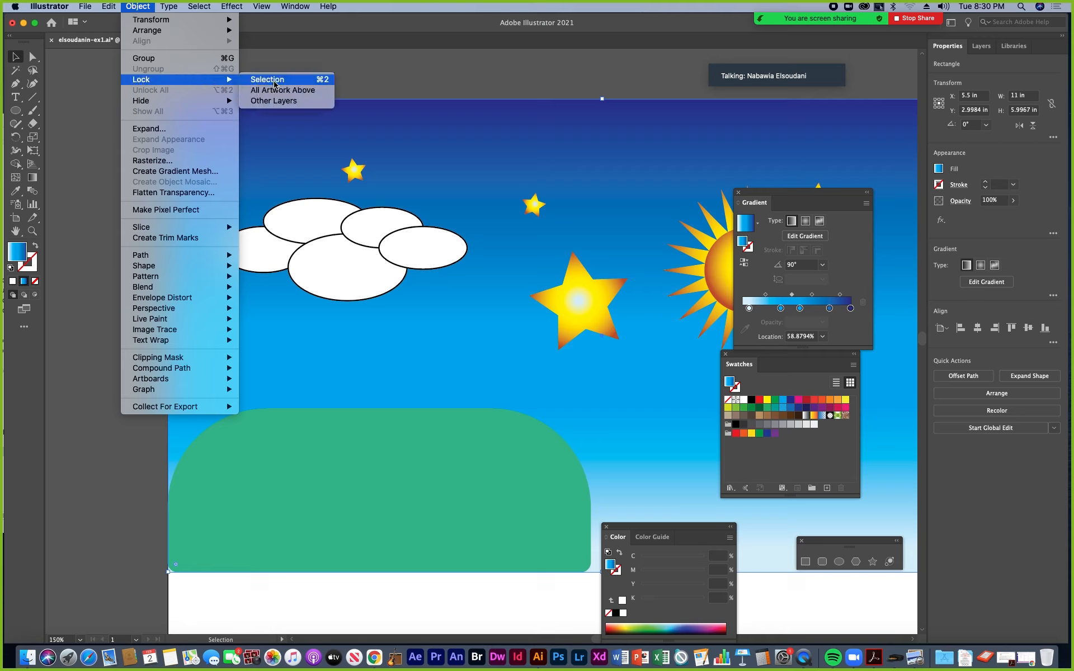
left_click(315, 82)
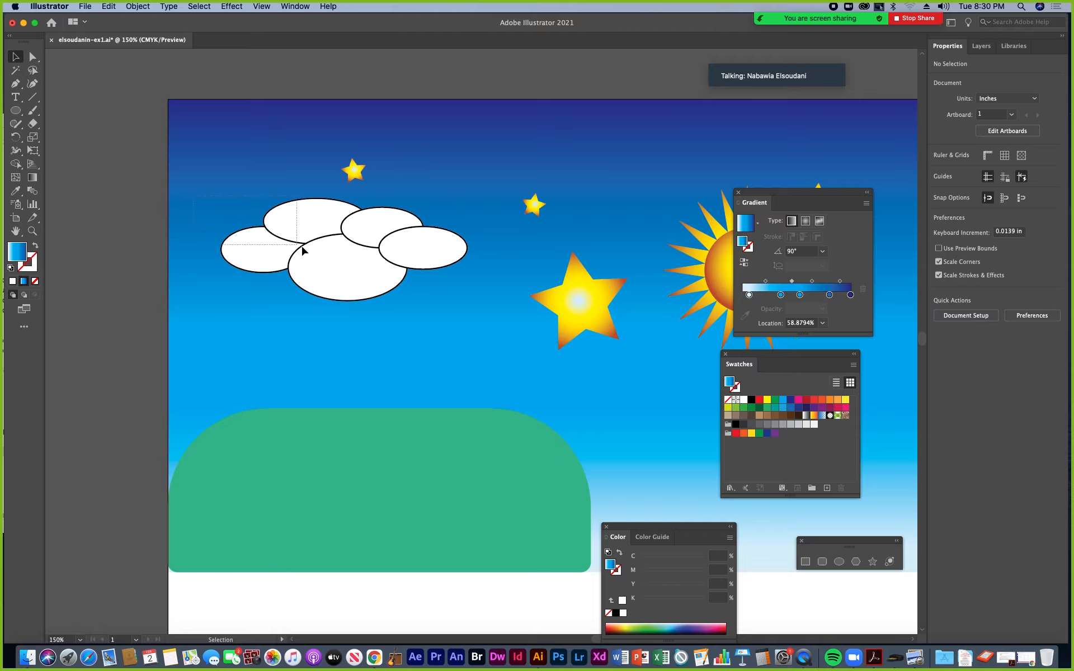
Marquee-select the cloud's five ellipses, remove their stroke, and clear the selection
left_click_drag(302, 250, 430, 265)
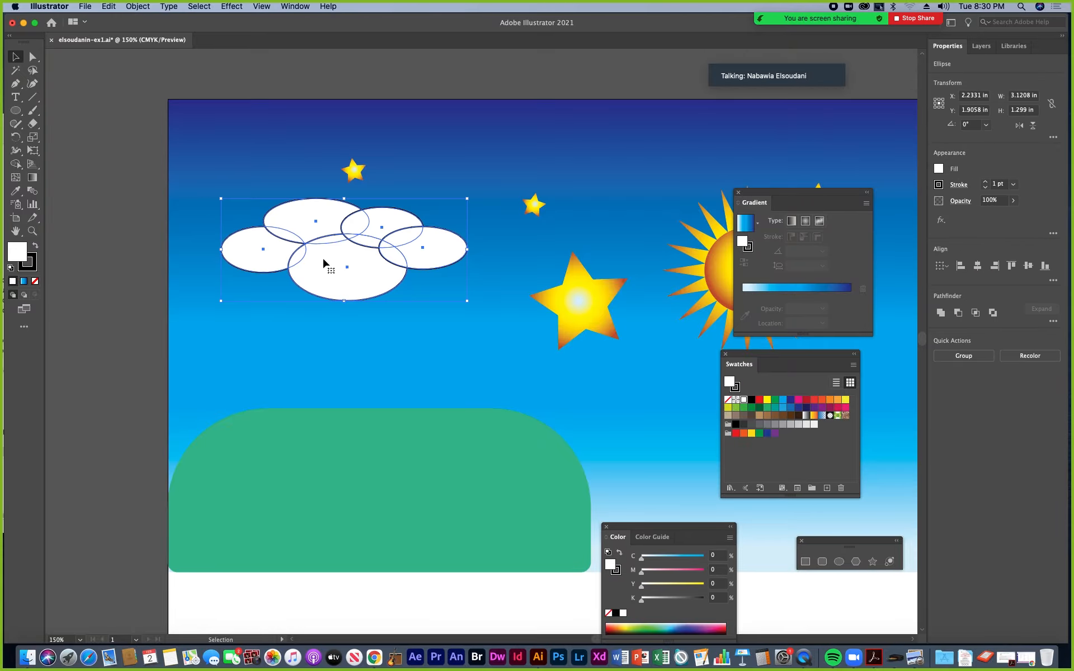
left_click(31, 270)
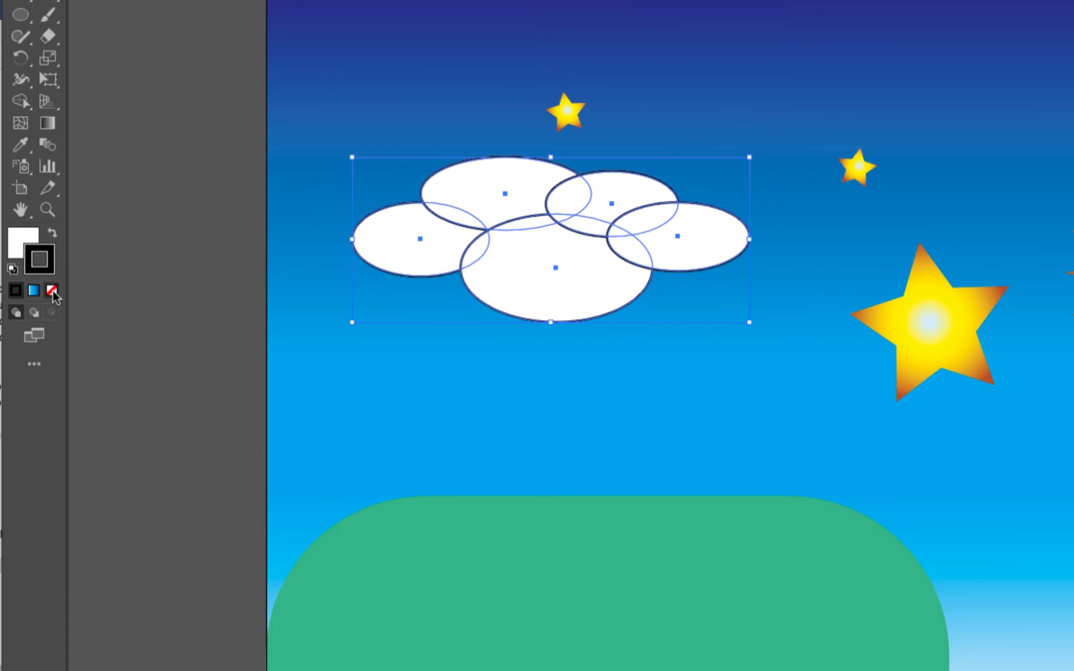
left_click(52, 291)
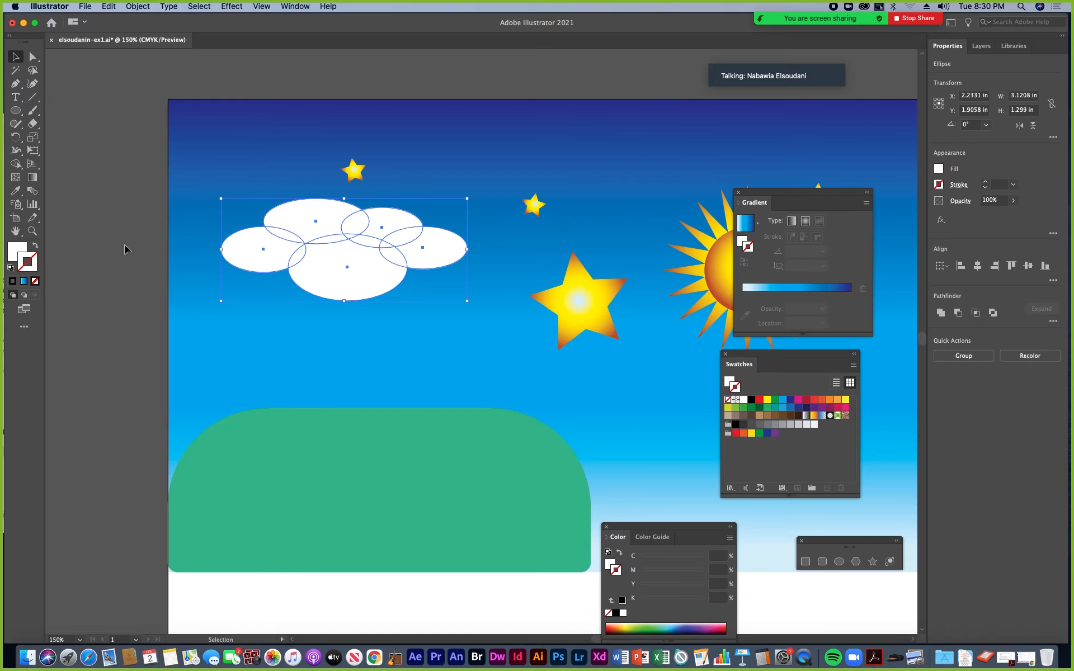
left_click(124, 249)
Nudge the cloud's upper-left ellipse and move its upper-right ellipse to about X 2.75 in, Y 1.61 in
left_click_drag(293, 227, 308, 220)
left_click_drag(395, 227, 398, 230)
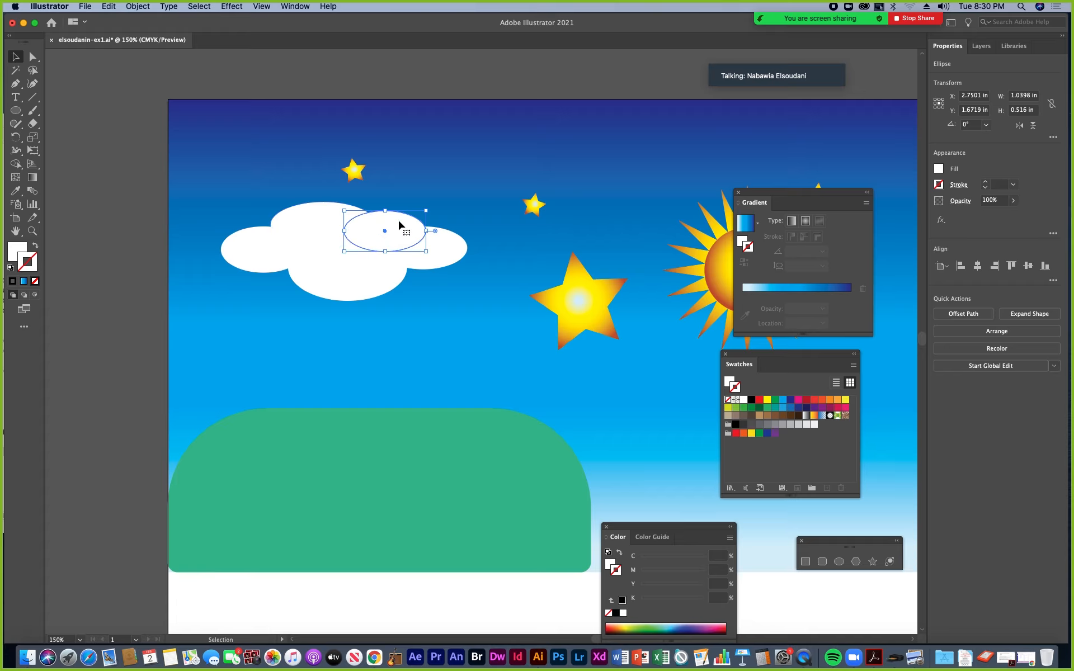
key("a")
scroll(395, 263, "right", 5)
scroll(395, 263, "up", 2)
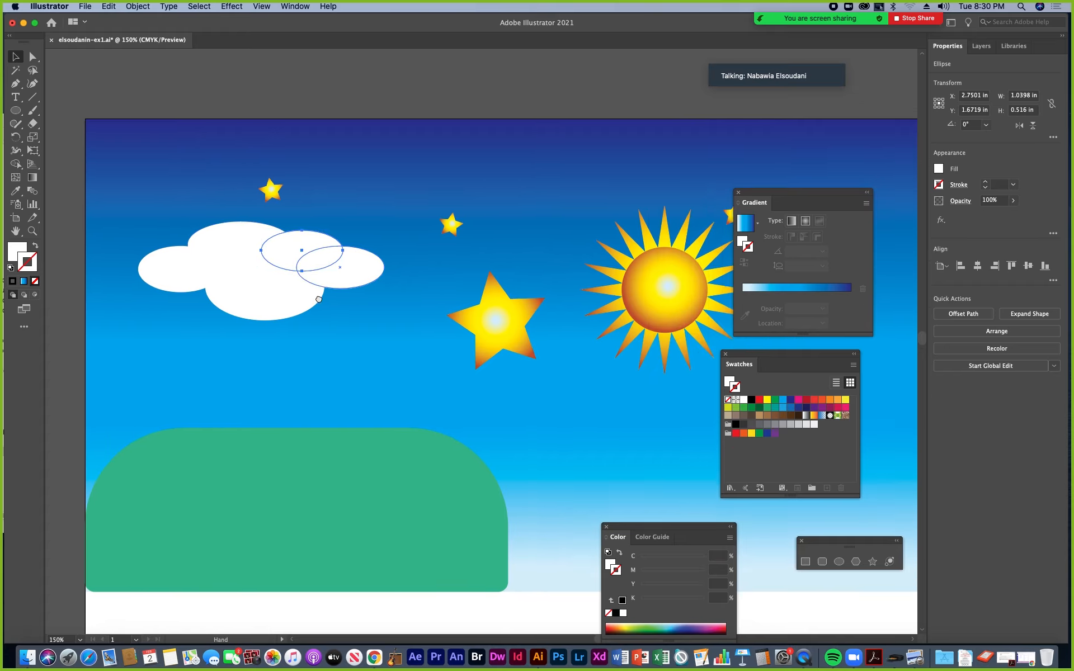
key("super+equal")
key("super+equal")
left_click_drag(311, 287, 229, 246)
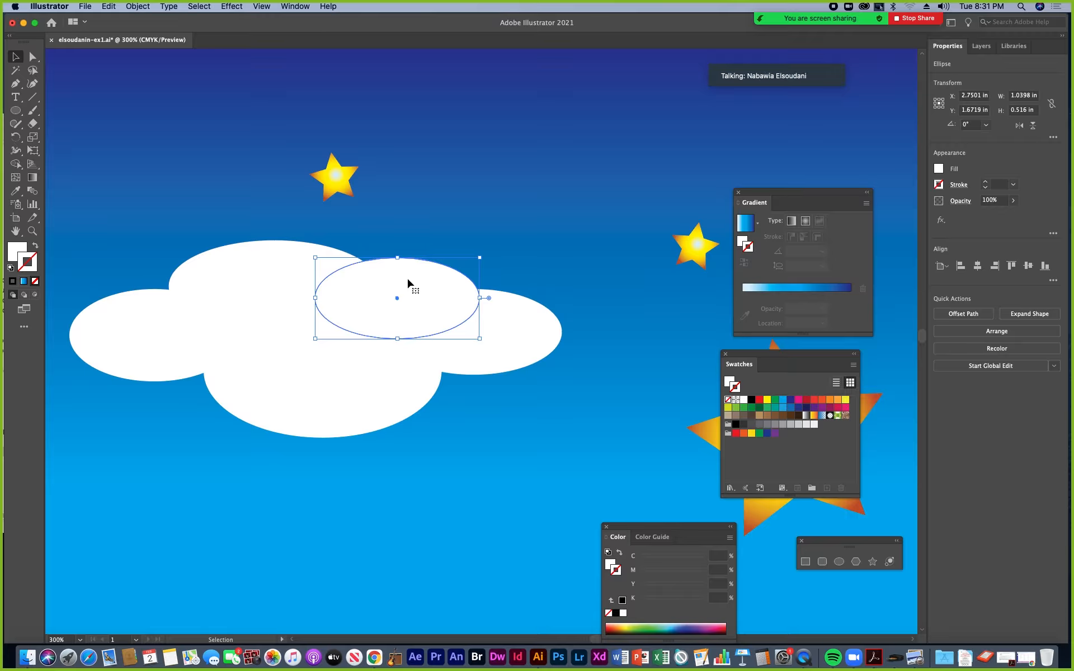
mouse_move(398, 284)
left_mouse_down()
mouse_move(494, 231)
mouse_move(405, 282)
left_mouse_up()
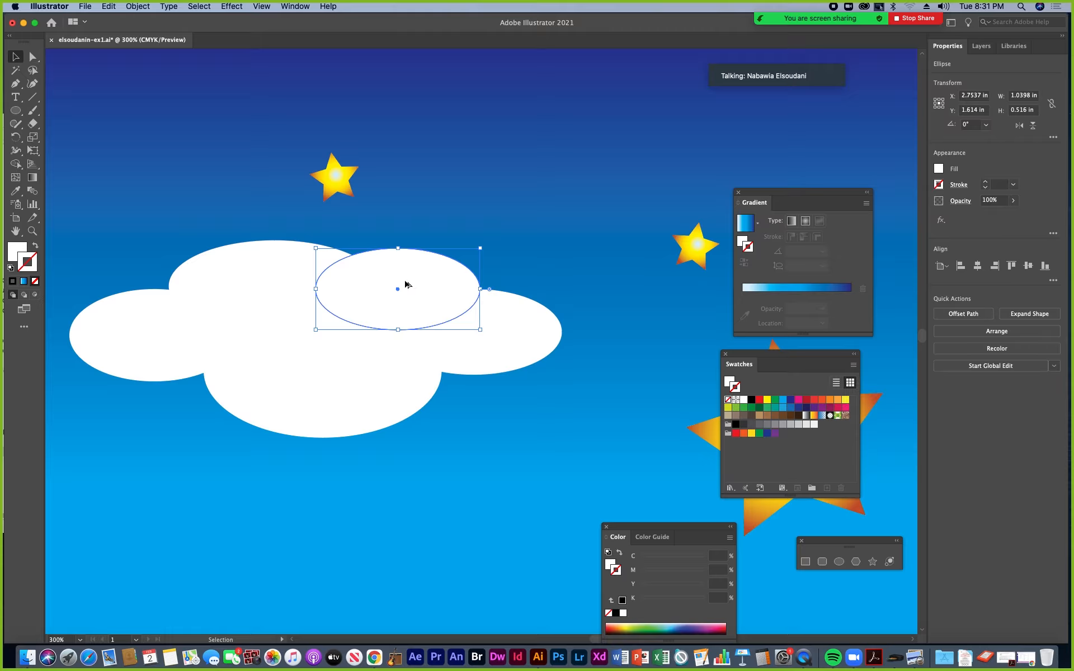
Add a narrowed copy of the upper-right ellipse atop the cloud, and move the nearby small star to about X 3.12 in, Y 0.53 in
left_click_drag(395, 277, 540, 191, "alt")
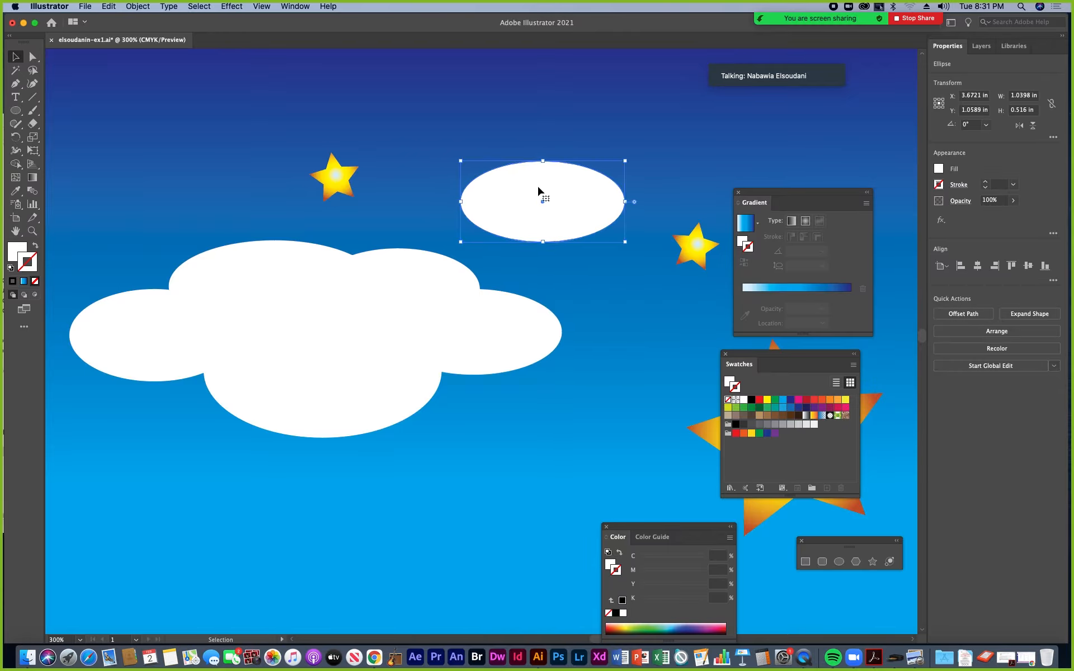
left_click_drag(550, 202, 329, 226)
left_click_drag(253, 246, 292, 245)
left_click_drag(374, 239, 362, 239)
left_click_drag(330, 171, 451, 112)
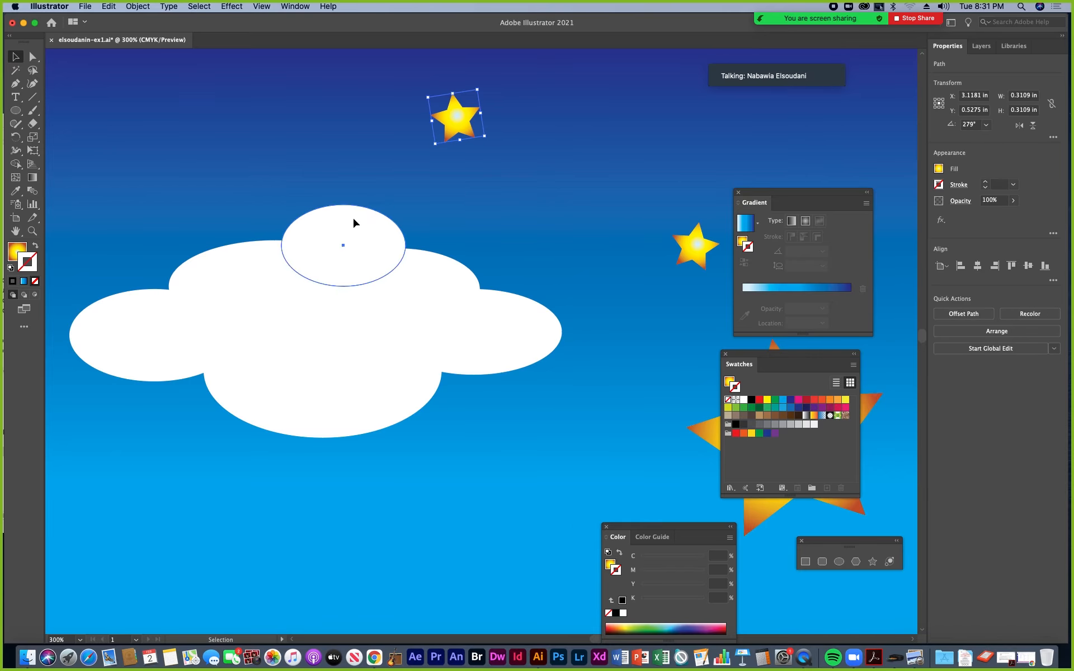
left_click_drag(352, 218, 353, 228)
Shift the cloud's upper-left ellipse, and widen the leftmost ellipse to about 1.52 in, centred near X 1.16 in, Y 1.87 in
mouse_move(240, 260)
left_mouse_down()
mouse_move(226, 250)
mouse_move(242, 251)
left_mouse_up()
mouse_move(187, 333)
left_mouse_down()
mouse_move(148, 315)
mouse_move(184, 317)
left_mouse_up()
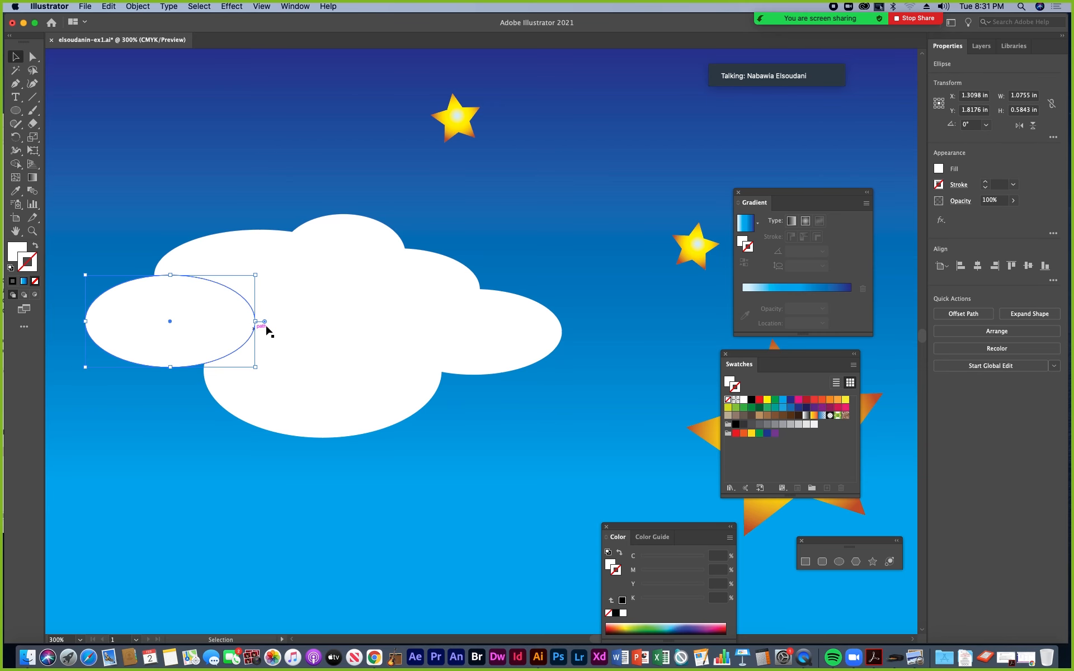
left_click_drag(85, 323, 44, 323)
left_click_drag(170, 321, 180, 330)
Move the cloud's rightmost ellipse outward and its upper-right ellipse to about X 2.93 in, Y 1.61 in
left_click_drag(529, 325, 549, 327)
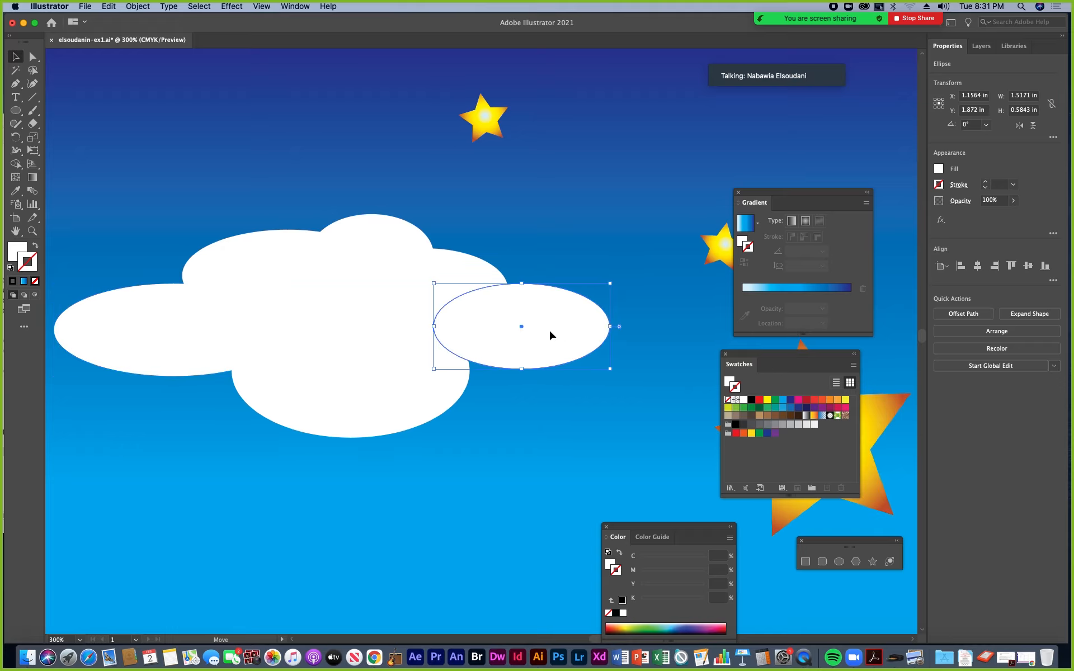
left_click_drag(456, 277, 485, 271)
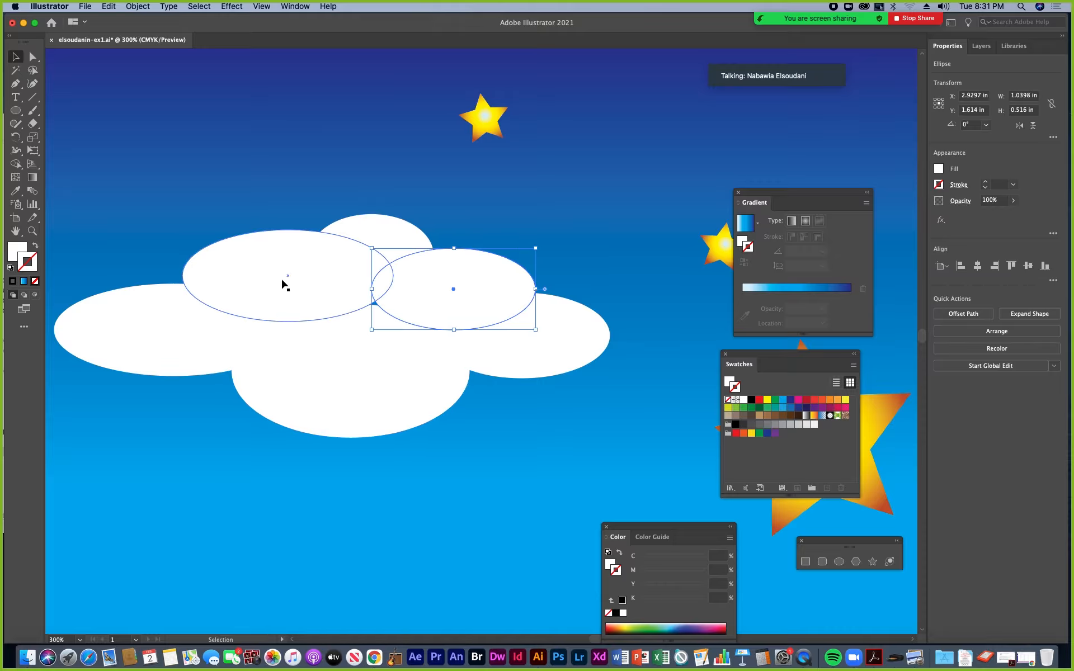
left_click(427, 432)
key("super+minus")
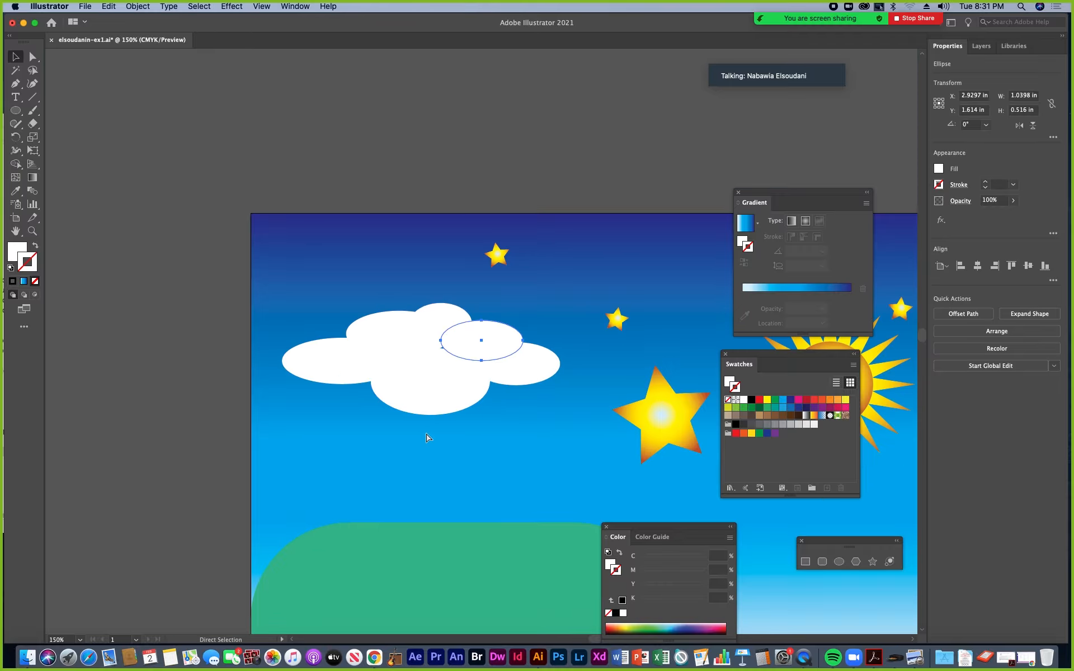
Reposition the cloud's upper-left ellipse and widen it to about 1.47 in, centred near X 1.86 in, Y 1.52 in
left_click_drag(363, 330, 394, 309)
left_click(177, 286)
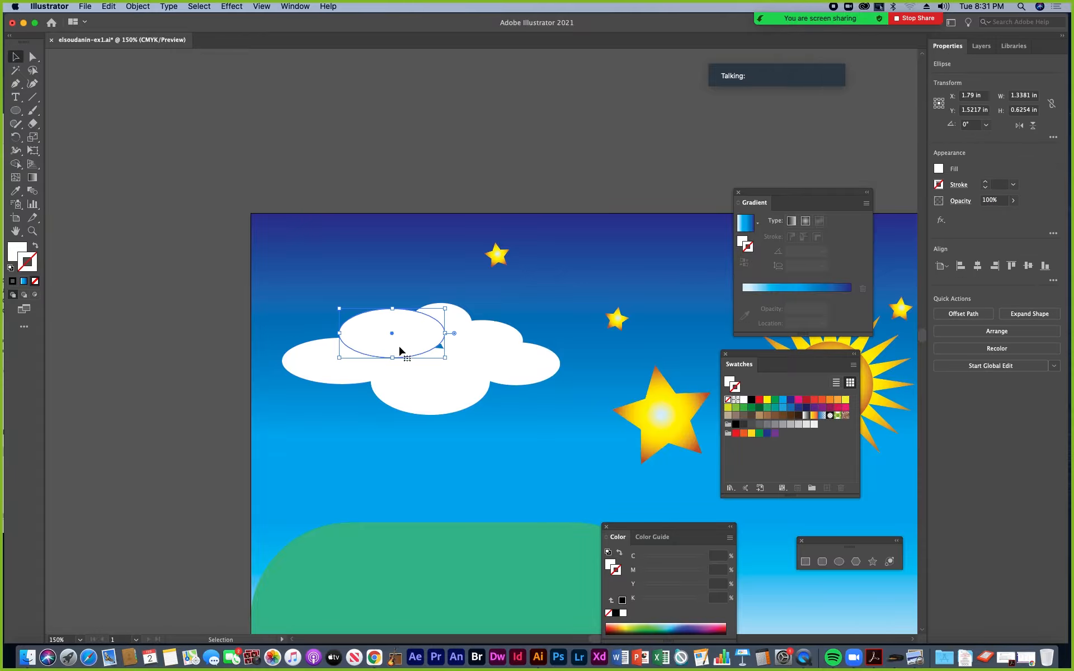
mouse_move(447, 338)
left_mouse_down()
mouse_move(460, 341)
mouse_move(445, 338)
left_mouse_up()
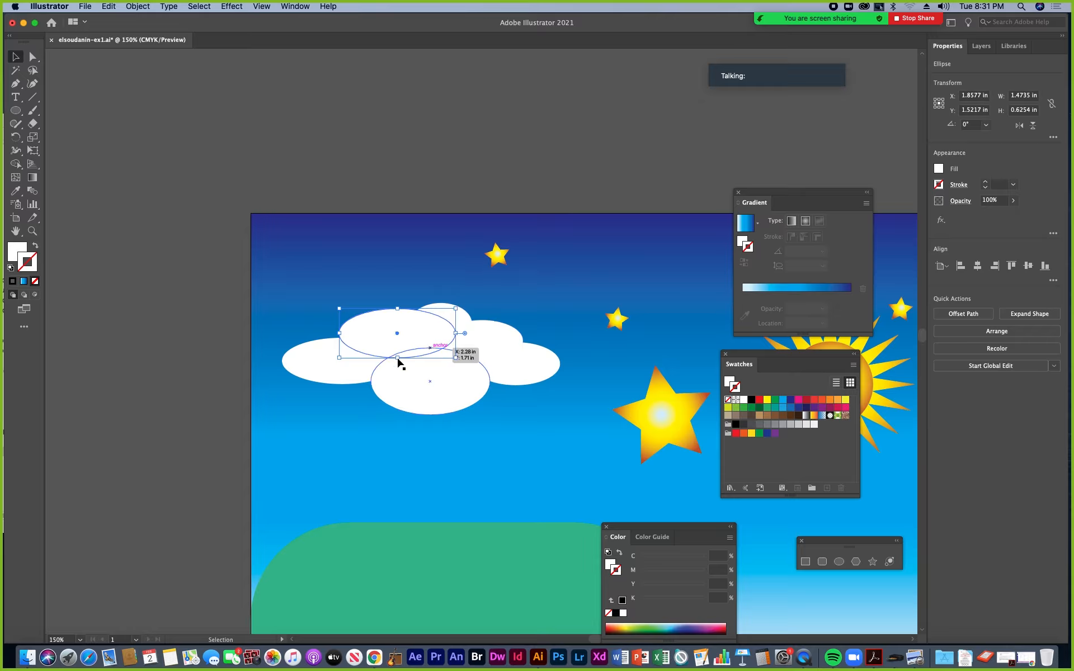
left_click(209, 311)
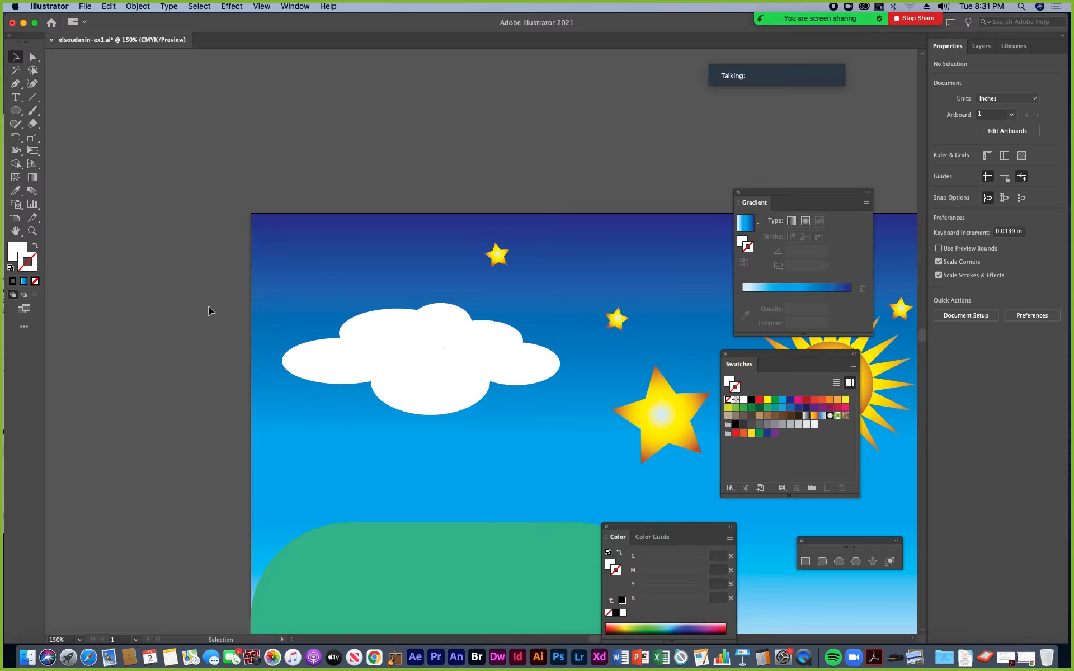
Lower the upper-left ellipse to about Y 1.58 in, and copy the small top ellipse to the cloud's lower-left edge
left_click(382, 324)
left_click(181, 278)
left_click_drag(436, 330, 379, 382)
left_click(208, 331)
Marquee-select all seven ellipses that form the cloud
left_click(342, 363)
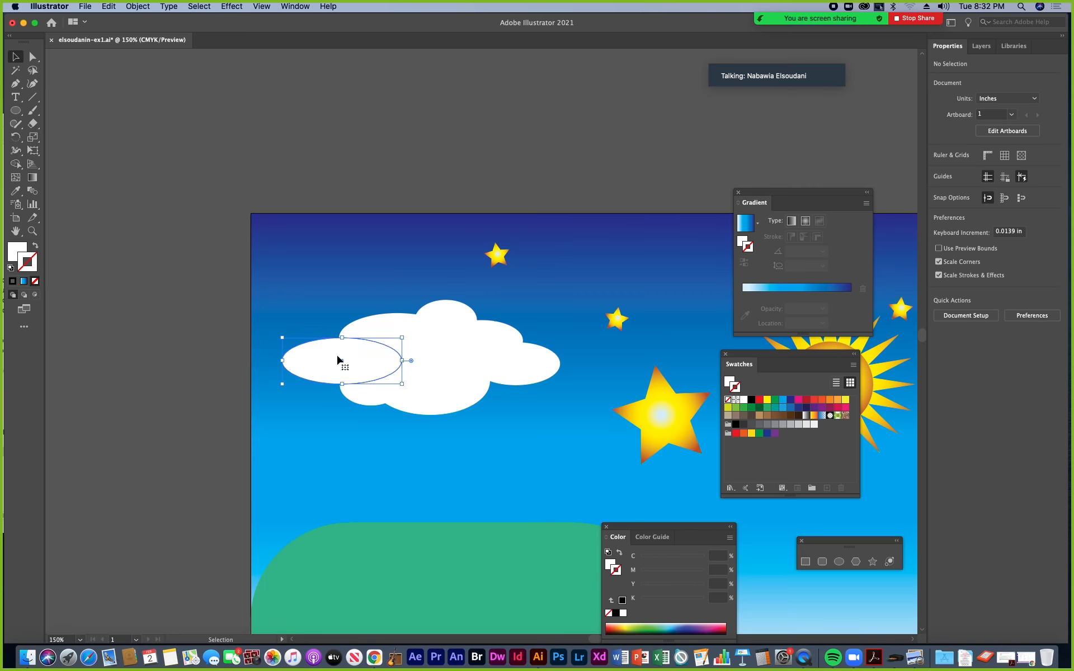
left_click(384, 330)
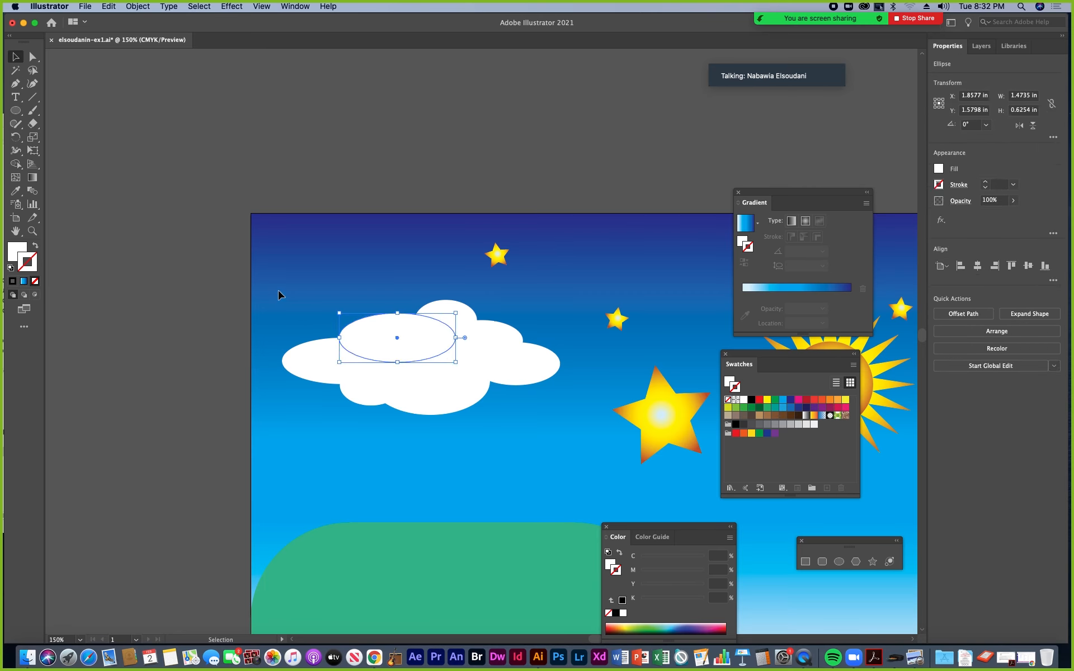
left_click_drag(520, 417, 184, 336)
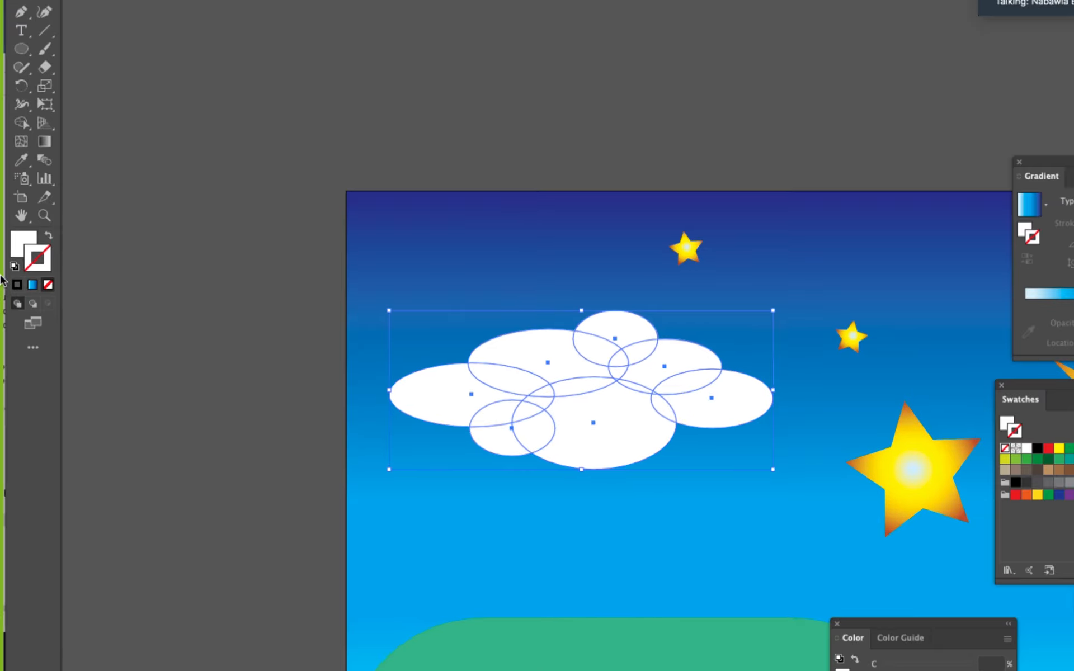
Give the overlapping cloud ellipses a black stroke and merge them into a single cloud outline with Shape Builder
left_click(17, 284)
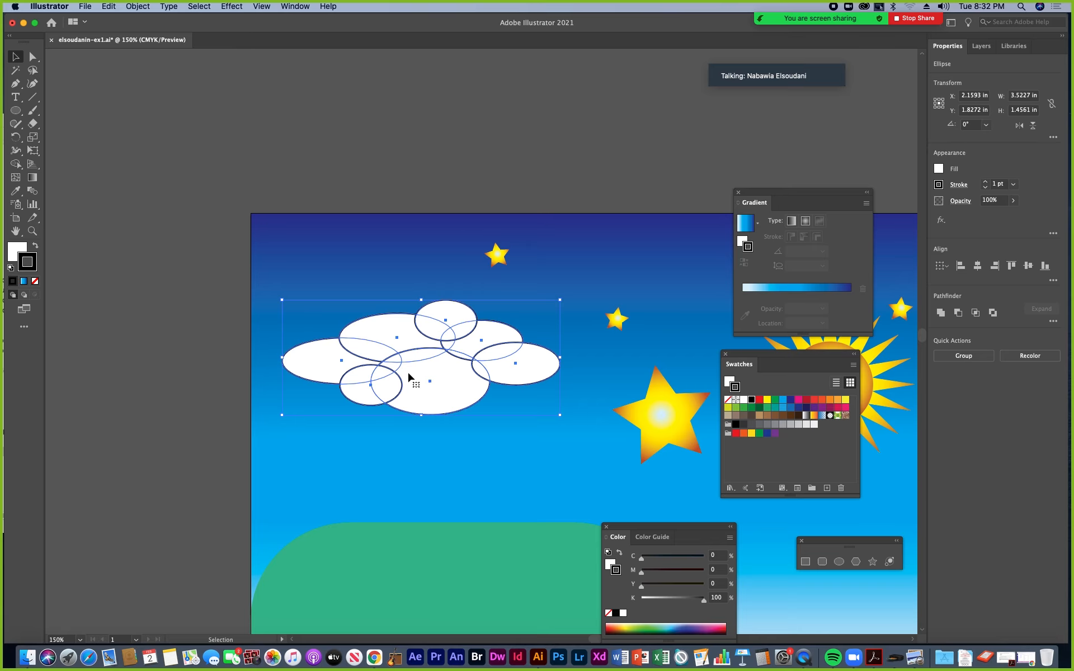
left_click(13, 163)
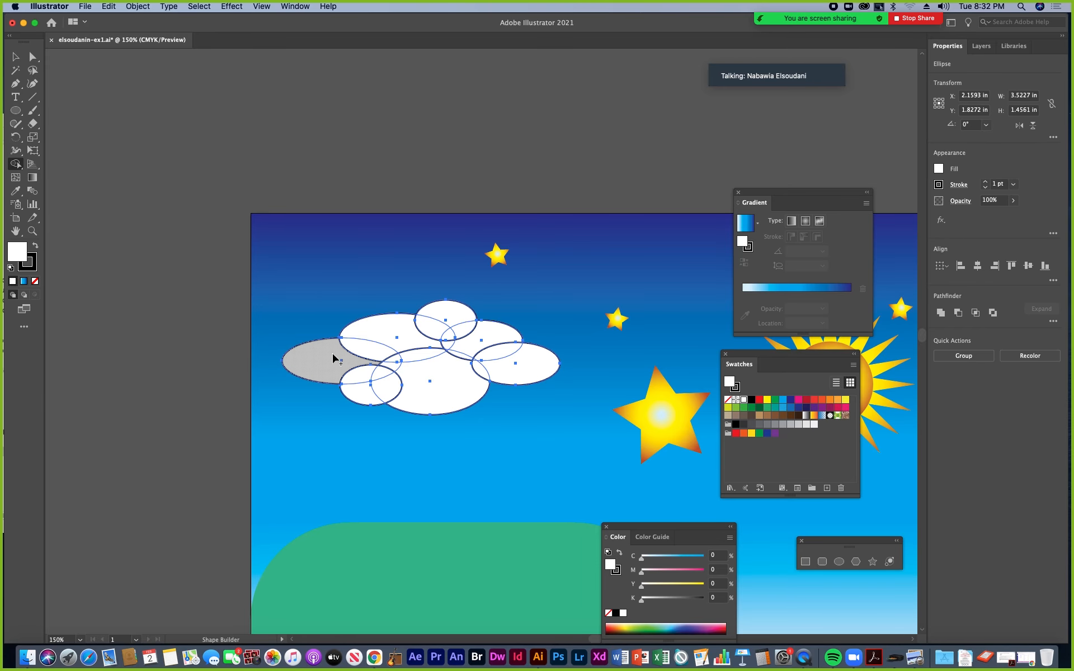
left_click_drag(325, 361, 400, 340)
mouse_move(339, 365)
left_mouse_down()
mouse_move(394, 390)
mouse_move(430, 388)
mouse_move(371, 372)
mouse_move(424, 355)
mouse_move(427, 330)
mouse_move(454, 314)
left_mouse_up()
mouse_move(401, 345)
left_mouse_down()
mouse_move(456, 330)
mouse_move(486, 336)
mouse_move(461, 342)
mouse_move(470, 341)
left_mouse_up()
mouse_move(410, 364)
left_mouse_down()
mouse_move(474, 352)
mouse_move(387, 379)
mouse_move(537, 369)
mouse_move(477, 371)
mouse_move(479, 357)
left_mouse_up()
key("v")
left_click(232, 278)
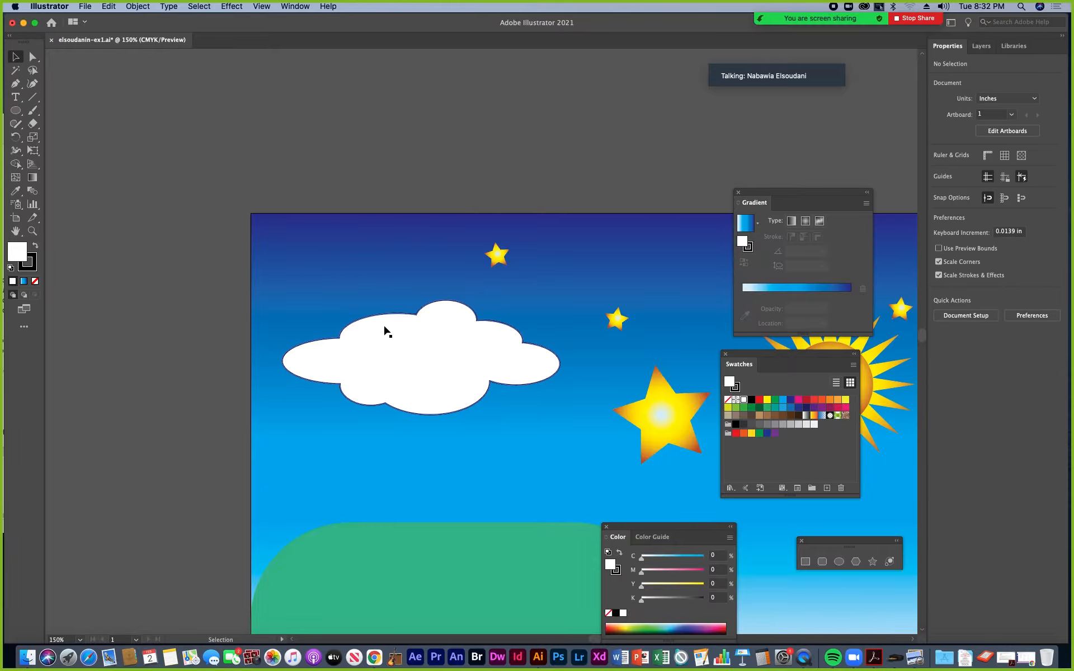
Use the Width tool to thicken the cloud's outline along its leftmost lobe and its upper-left lobe
key("super+minus")
left_click_drag(377, 367, 171, 342)
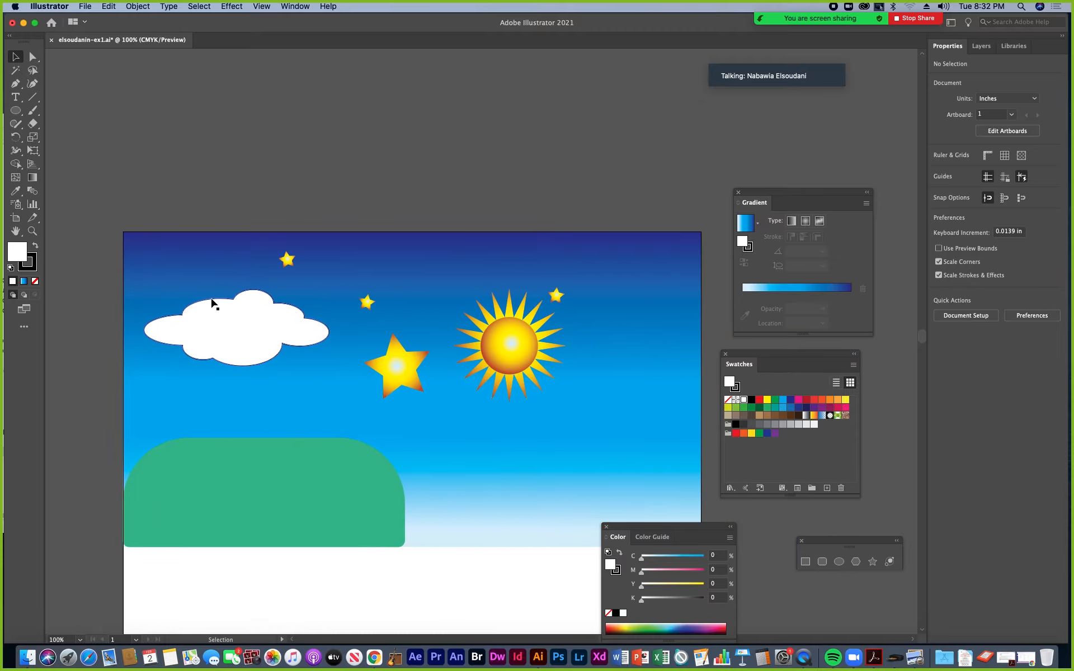
key("z")
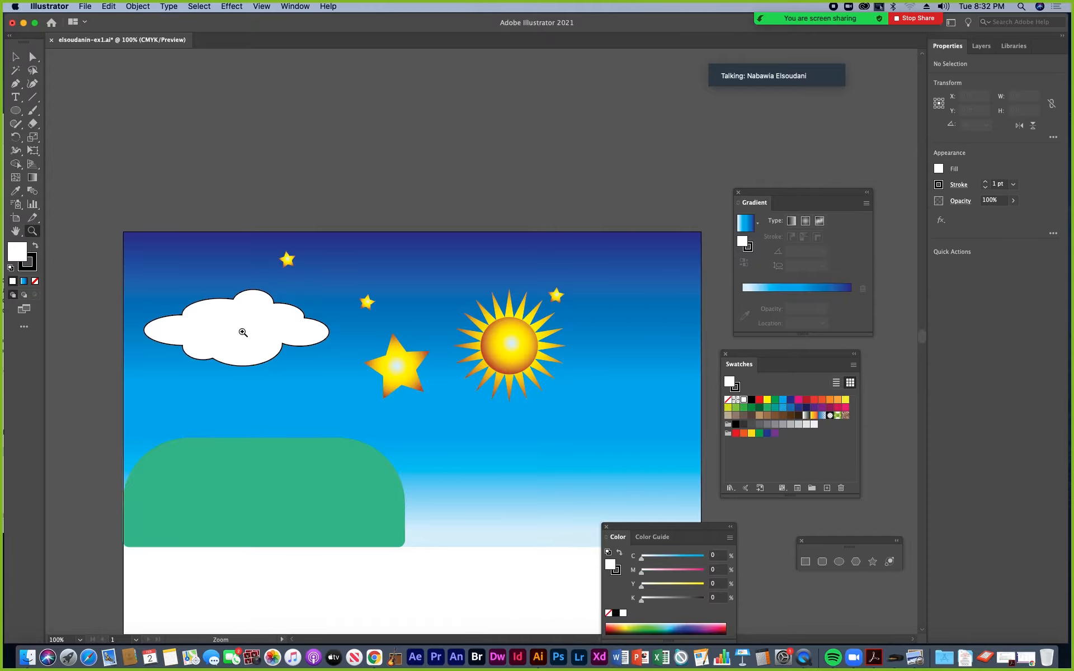
left_click(242, 334)
left_click(476, 358)
left_click(495, 344)
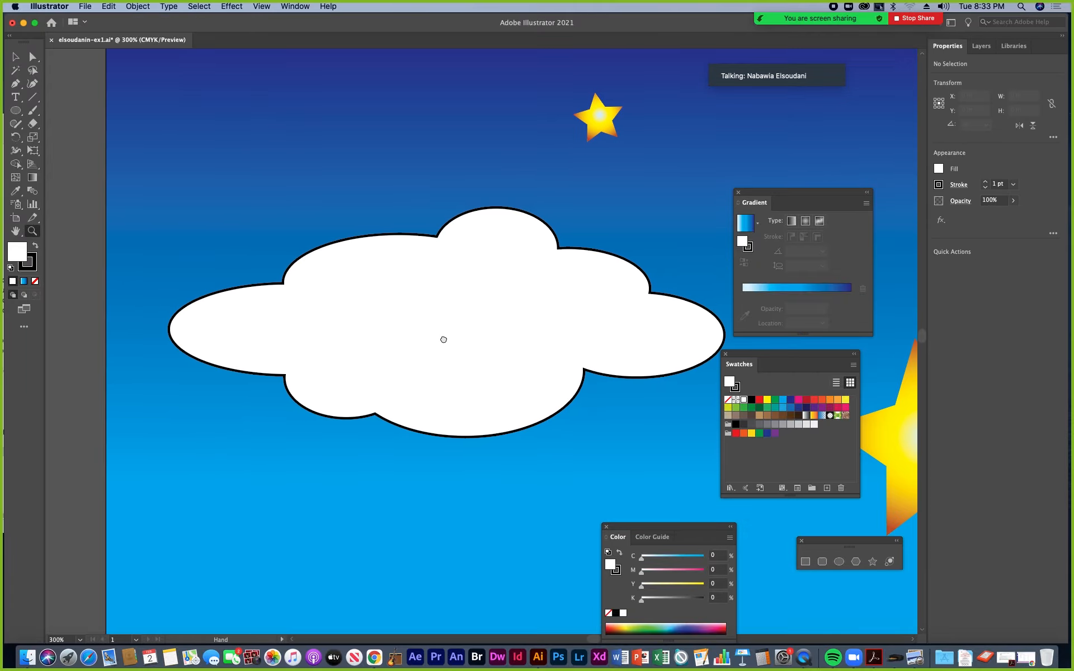
left_click(16, 56)
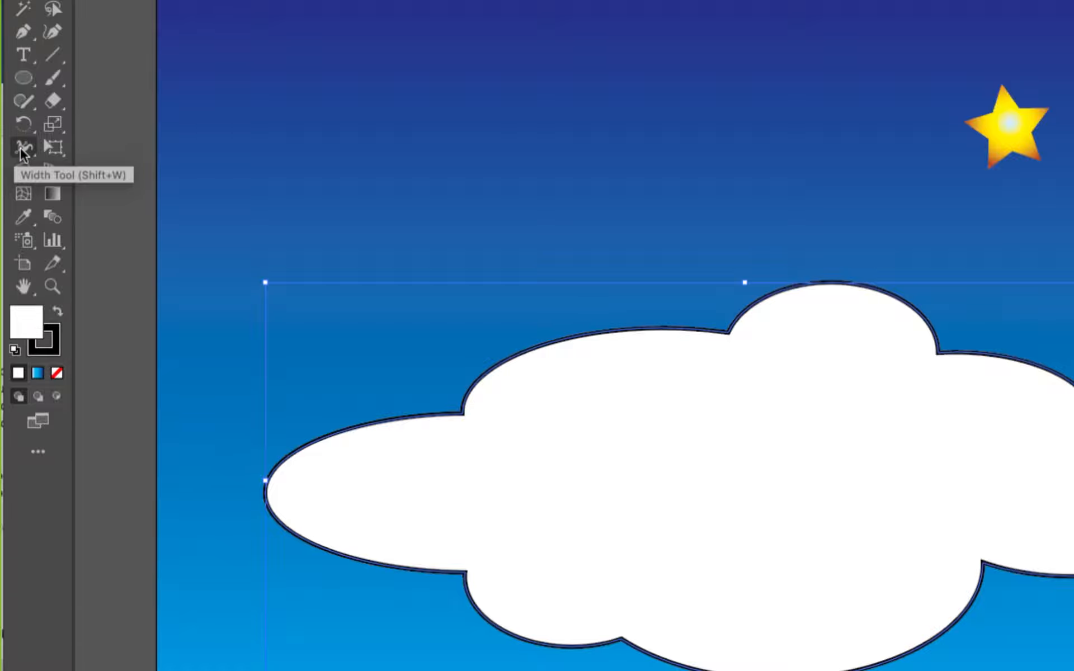
left_click(23, 148)
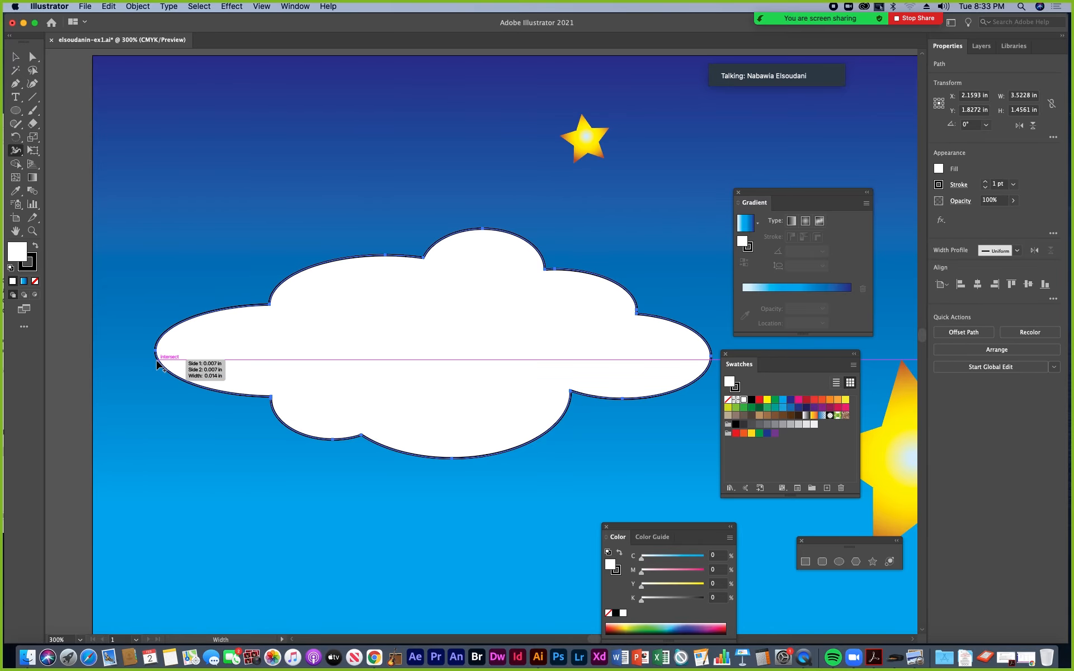
key("super+equal")
key("super+equal")
left_click_drag(150, 355, 291, 377)
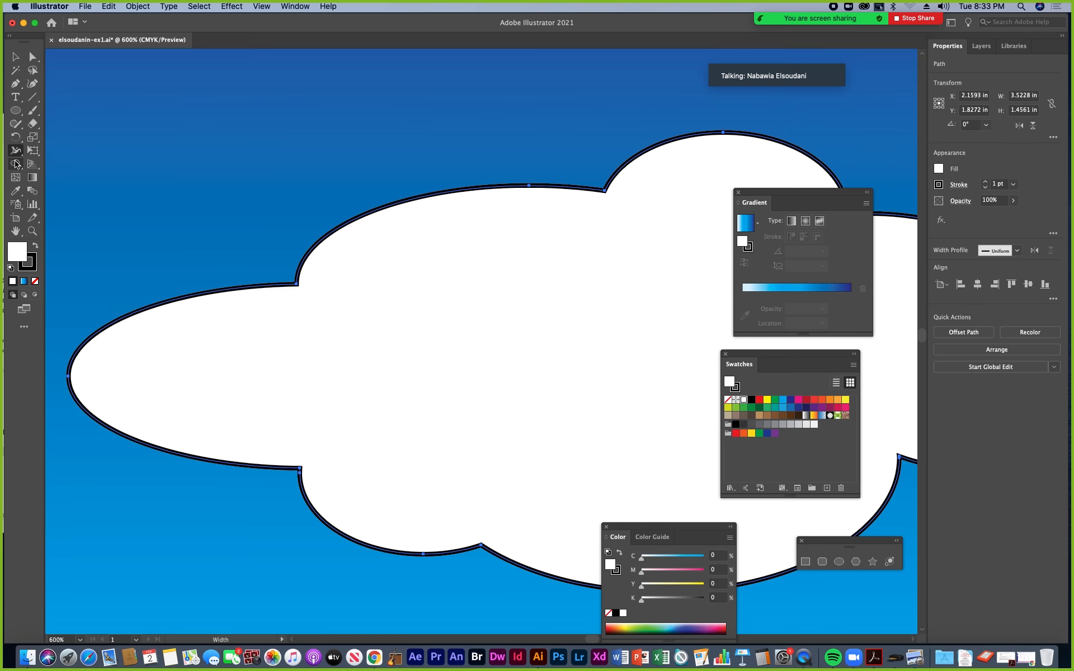
left_click(16, 151)
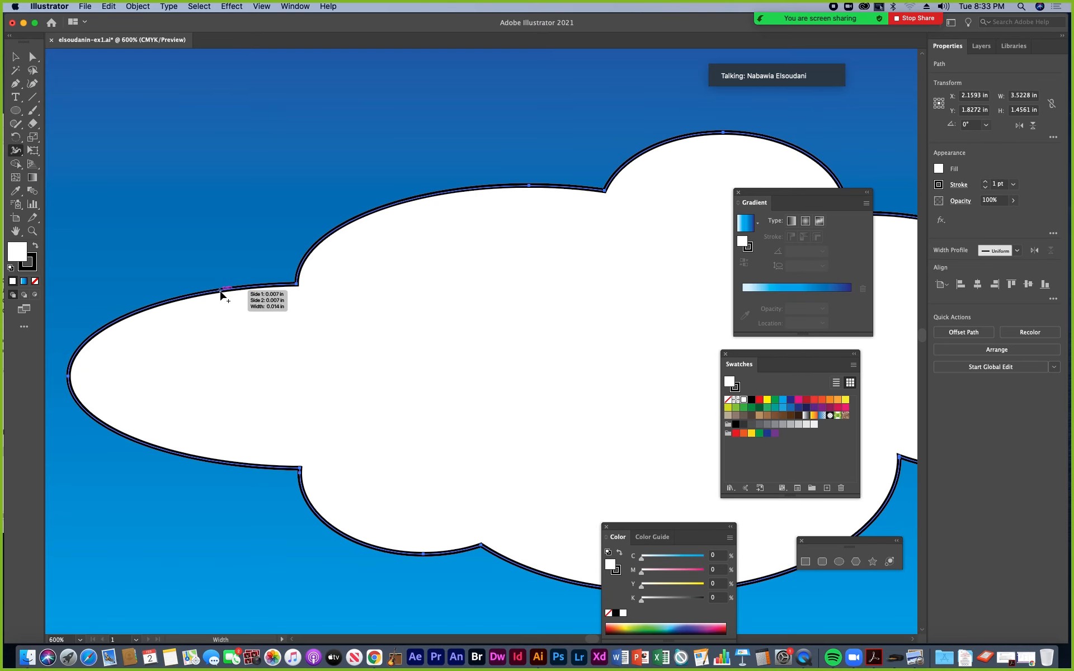
left_click_drag(220, 292, 220, 295)
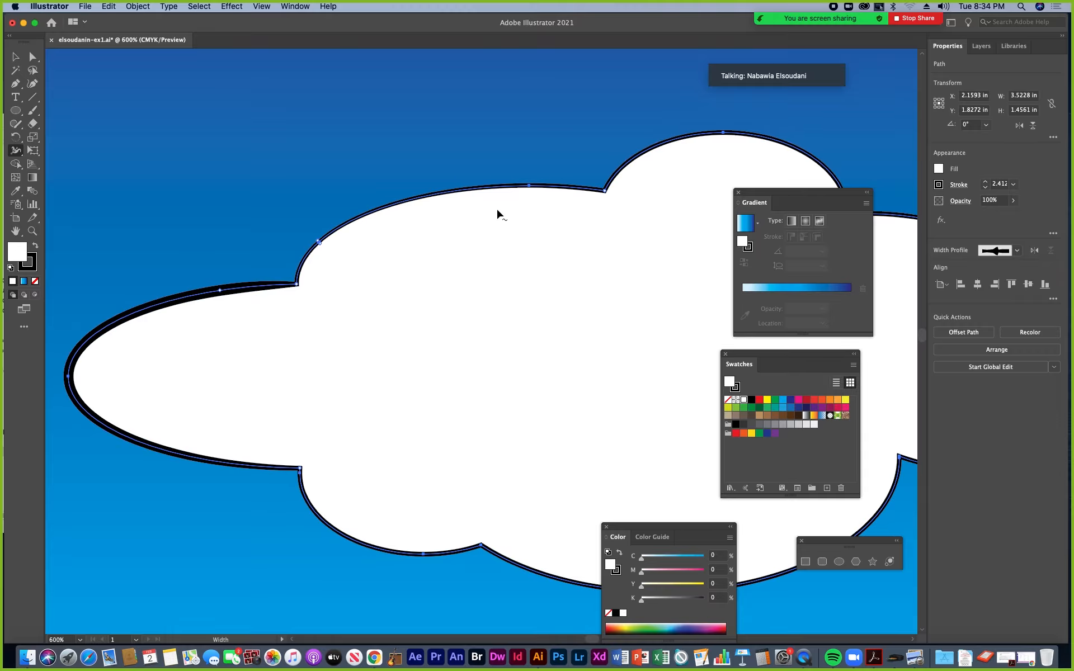
left_click_drag(496, 190, 495, 195)
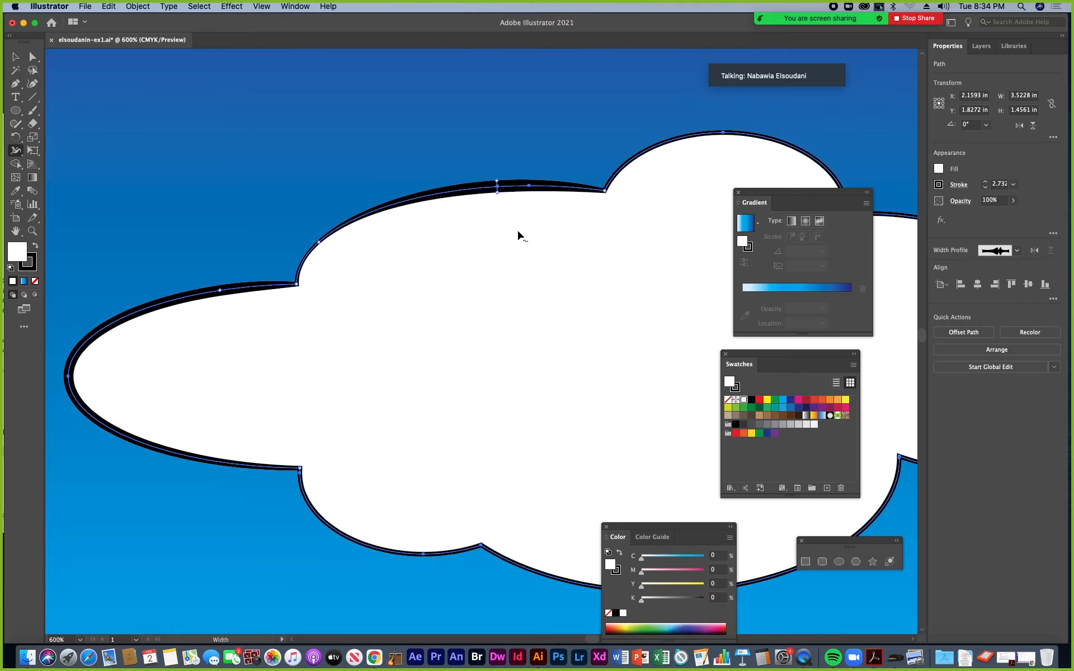
Thicken the stroke with the Width tool along the cloud's lower lobes, its upper-right lobe and its top lobe
key("super+minus")
key("super+minus")
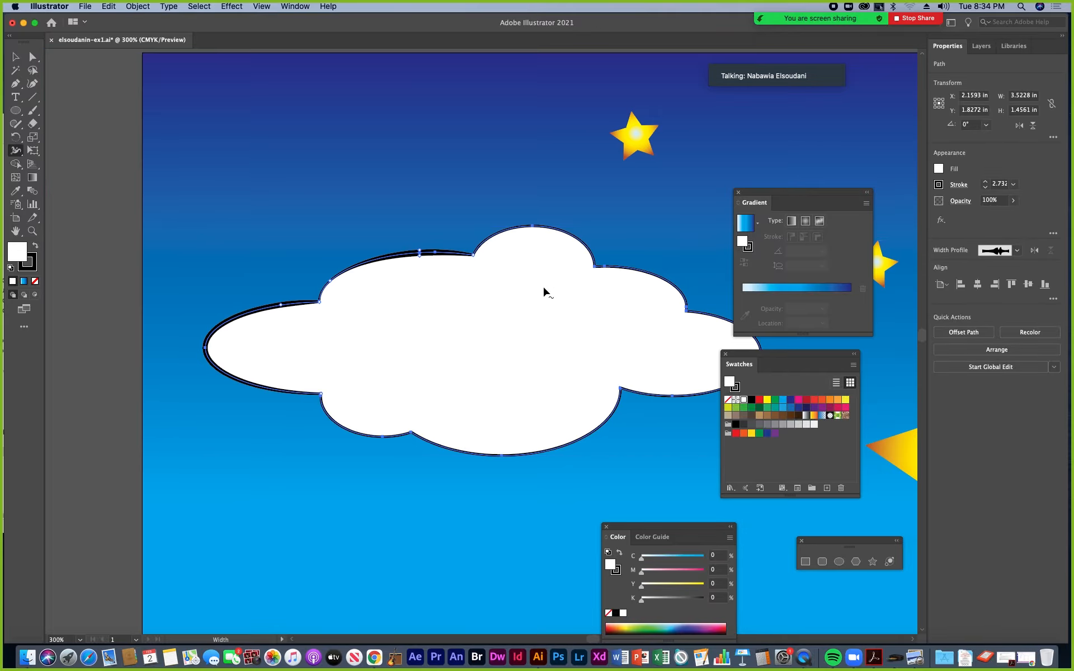
scroll(543, 289, "down", 3)
scroll(543, 290, "right", 5)
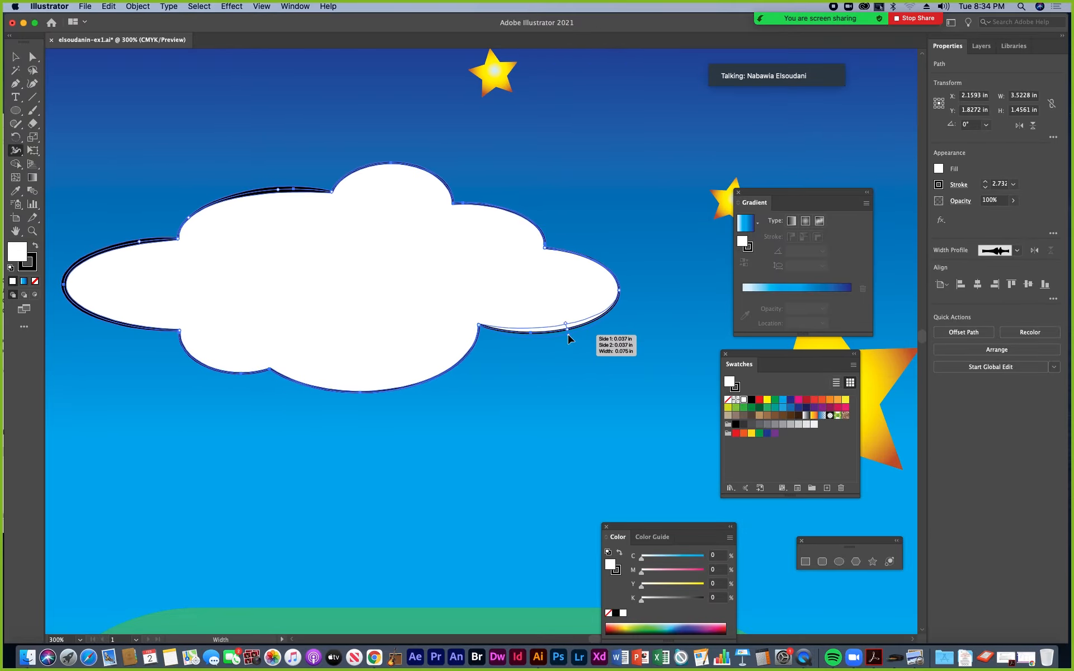
left_click_drag(568, 336, 568, 344)
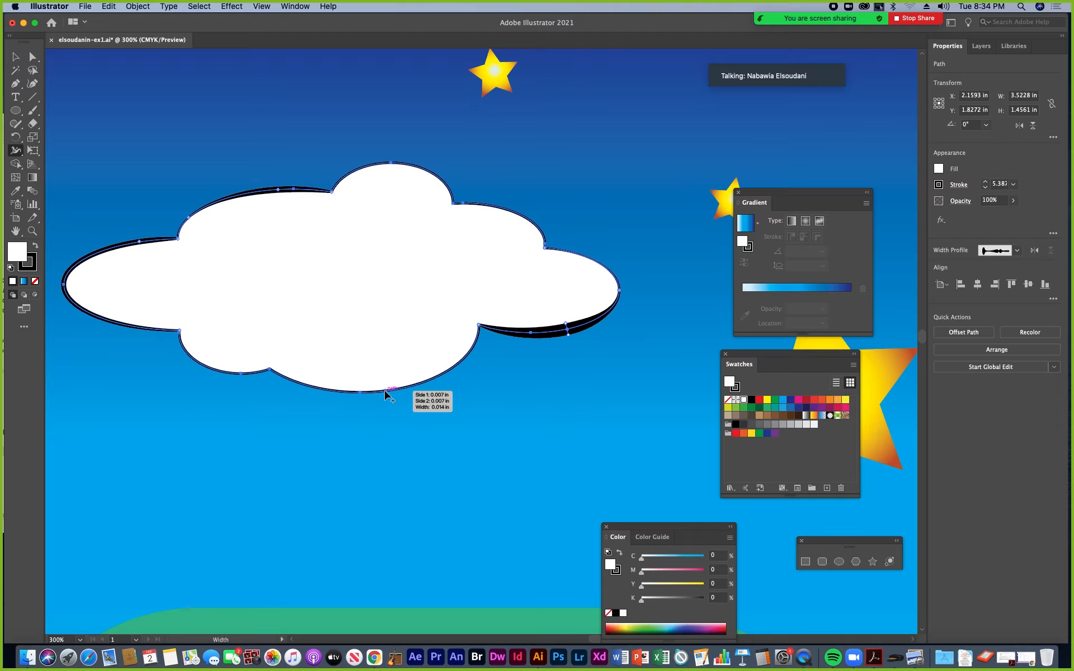
left_click_drag(387, 398, 388, 403)
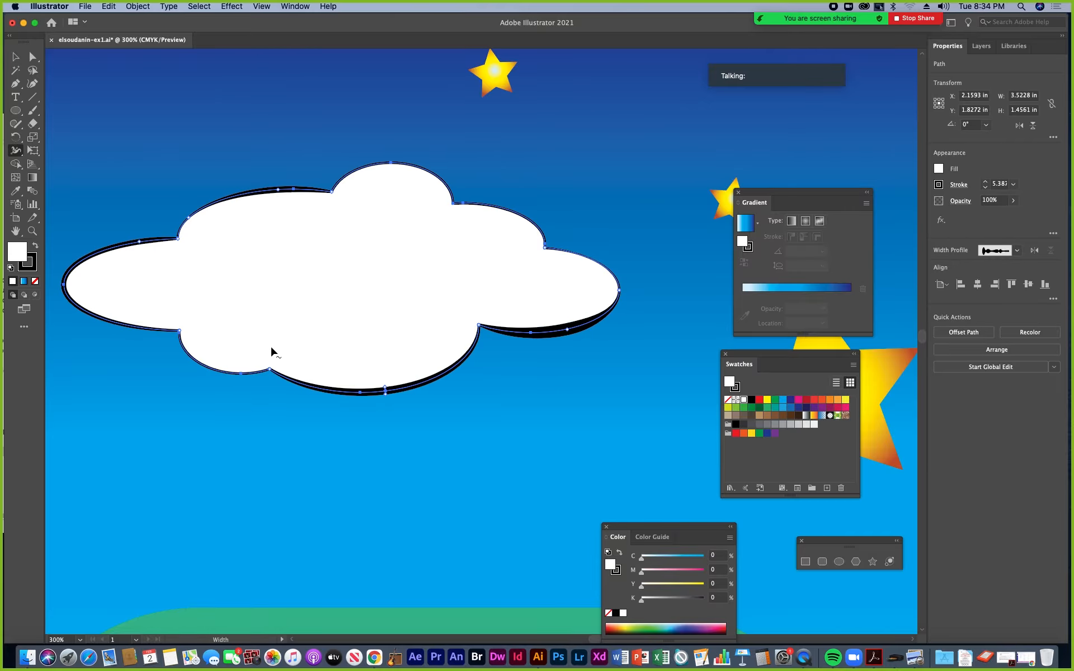
left_click_drag(213, 374, 213, 376)
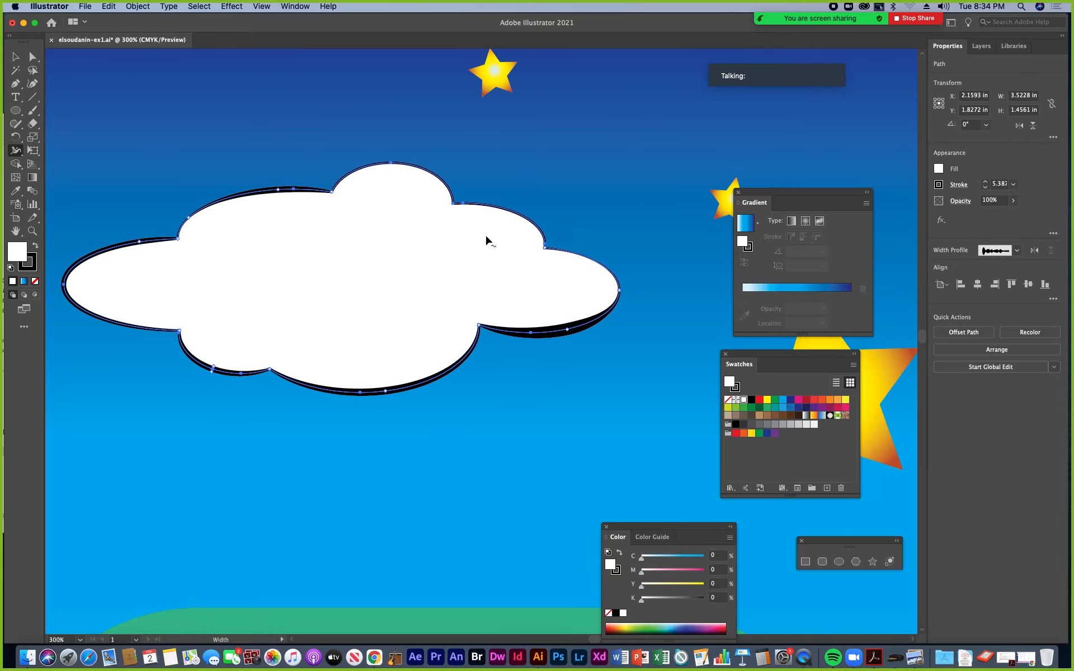
left_click_drag(515, 219, 518, 216)
left_click_drag(398, 163, 398, 170)
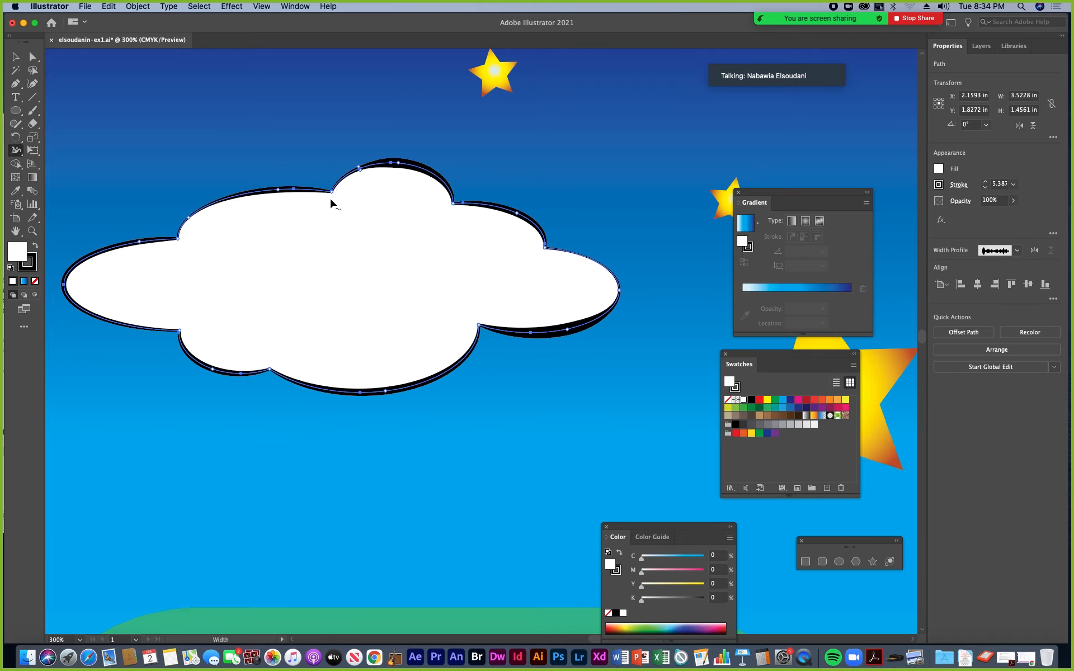
Remove the added width points from the outline of the cloud's top lobe
key("super+equal")
key("super+equal")
key("super+equal")
scroll(448, 144, "up", 8)
scroll(448, 144, "right", 5)
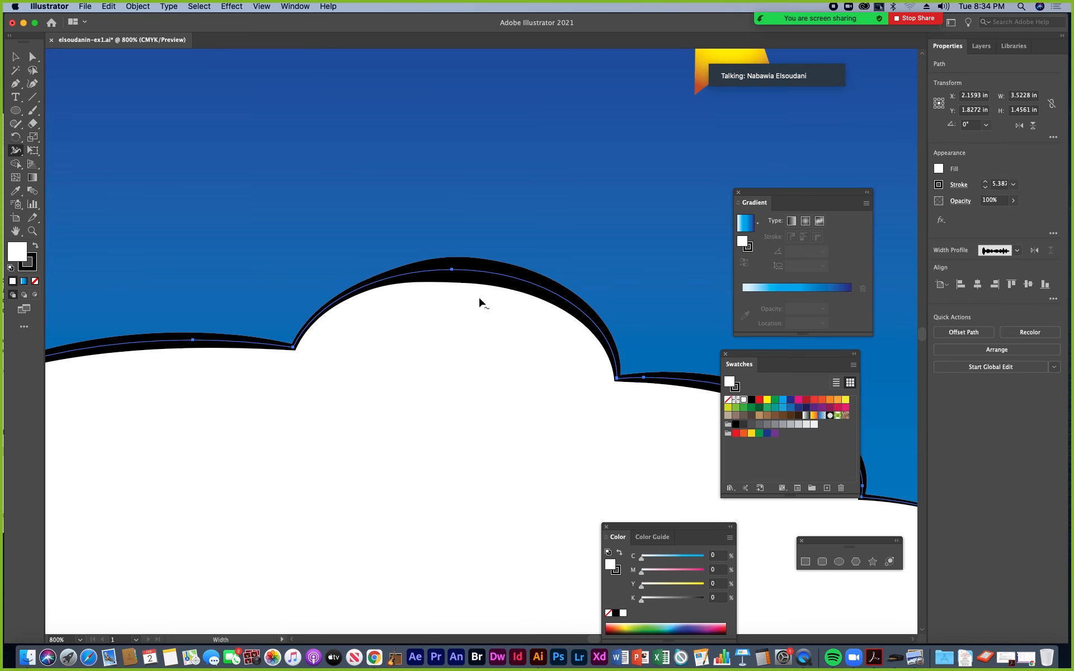
left_click(469, 270)
key("super+z")
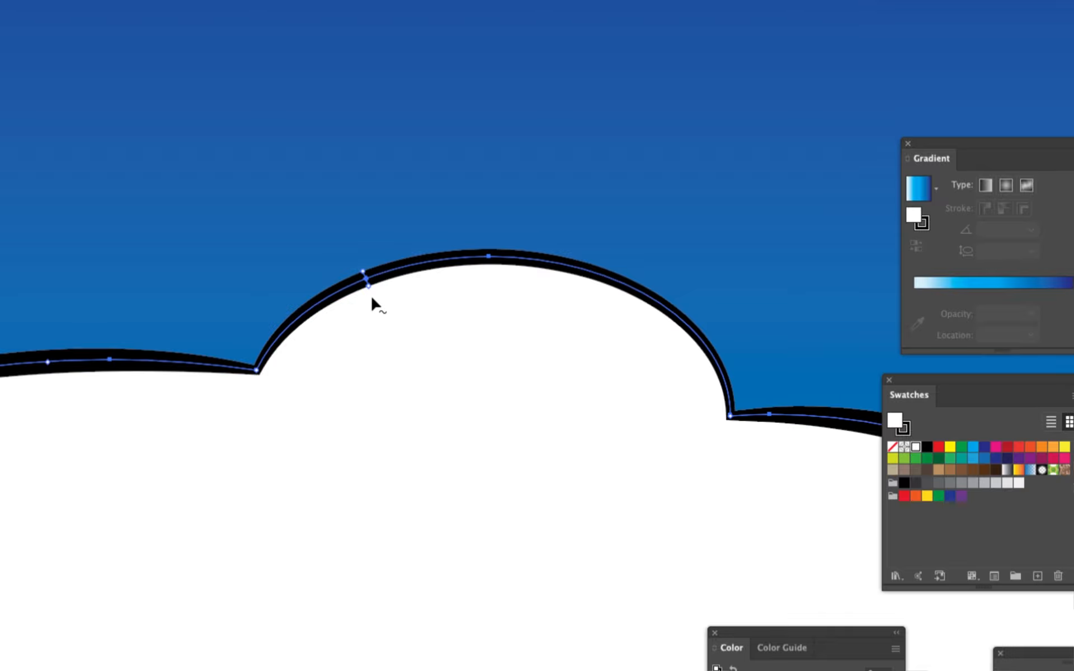
key("Delete")
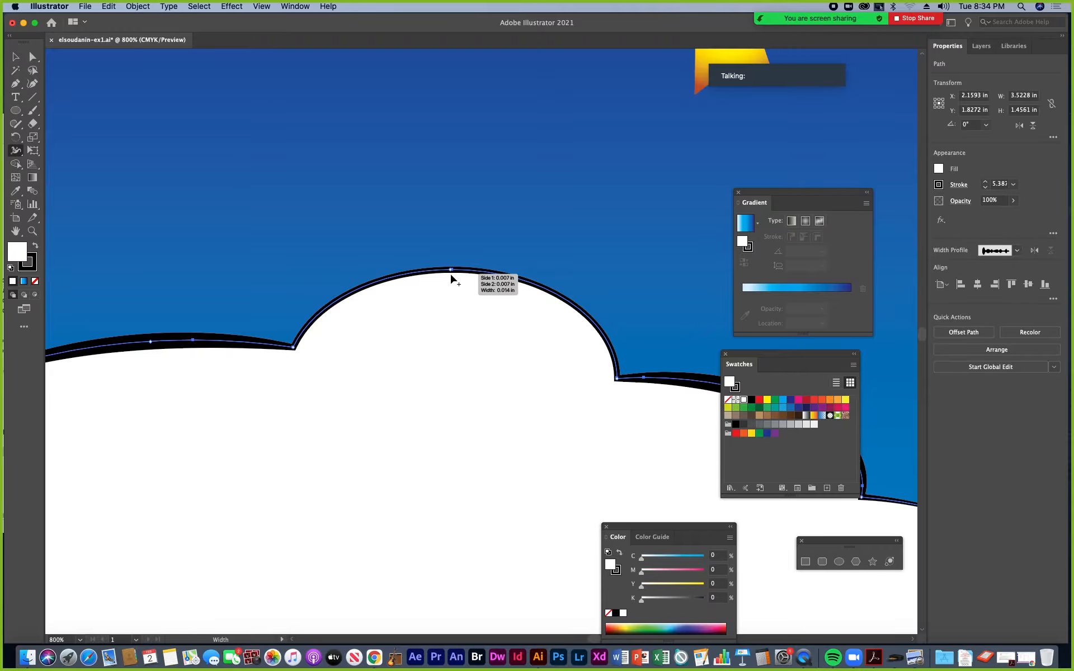
Widen the outline at the top lobe's crest, thin it out toward the lobe's right end, and deselect the cloud
left_click_drag(452, 270, 452, 276)
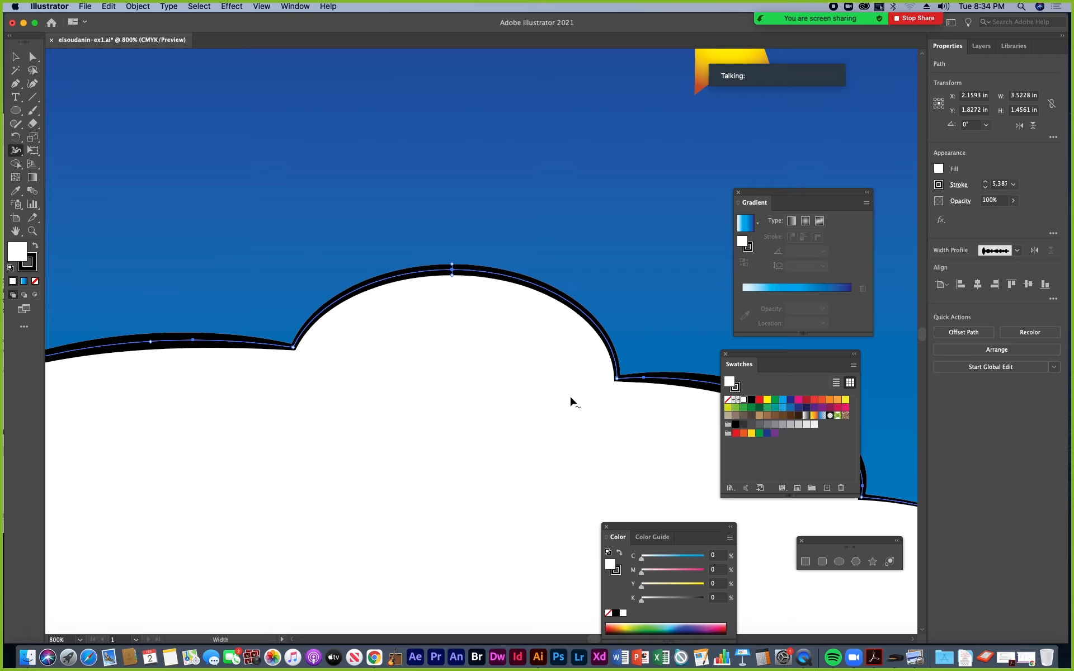
left_click_drag(620, 377, 616, 371)
key("v")
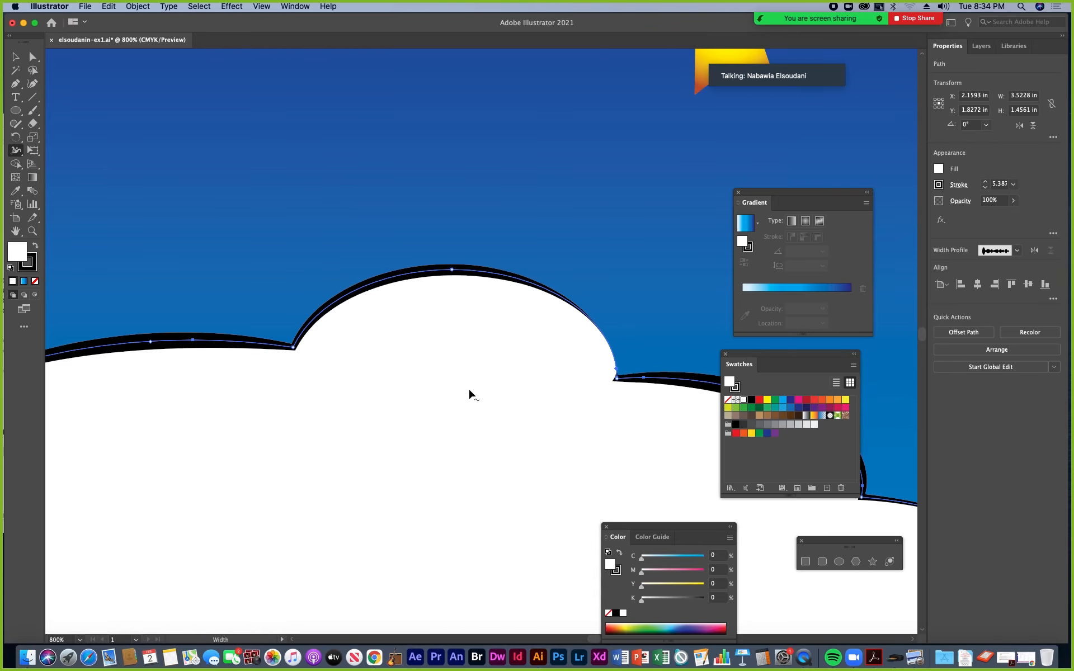
key("super+minus")
key("super+minus")
key("super+minus")
key("super+minus")
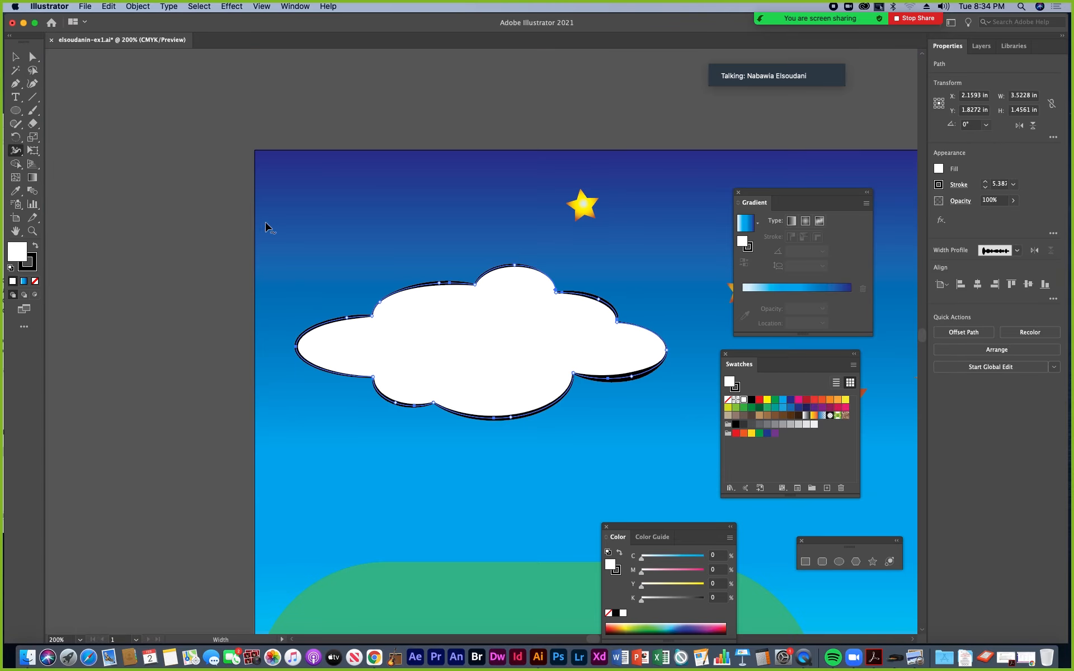
left_click(19, 54)
left_click(149, 147)
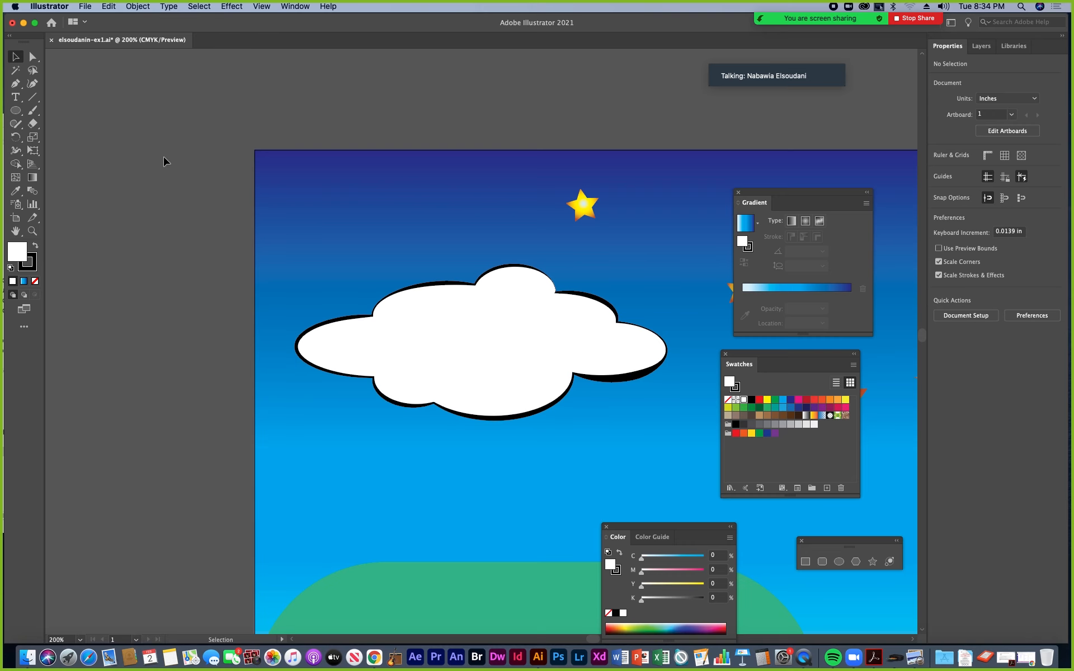
Duplicate the cloud twice, placing one copy across the sky's right edge and another over the large star
key("super+minus")
key("super+minus")
left_click_drag(495, 331, 553, 323)
left_click(161, 285)
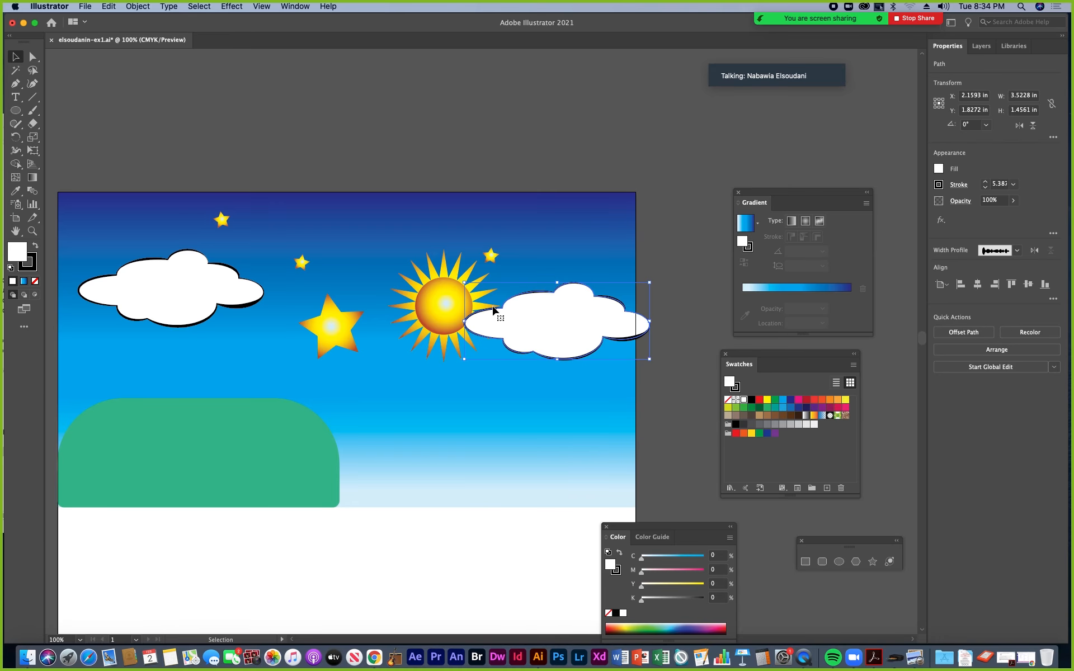
left_click_drag(223, 326, 302, 311)
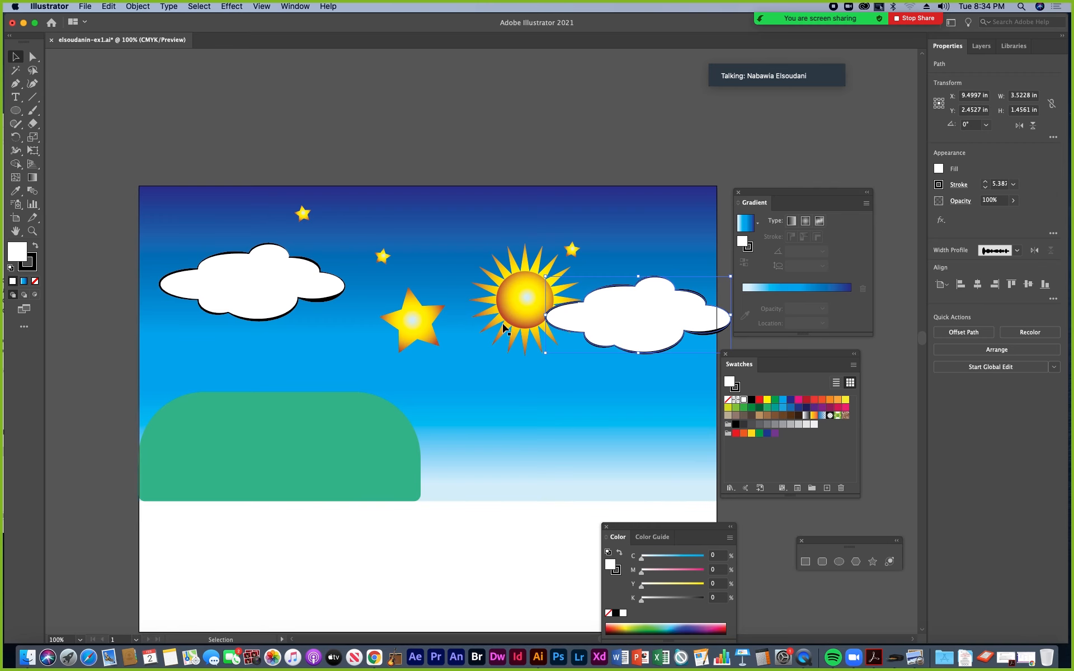
left_click_drag(638, 324, 391, 363)
Reflect the middle cloud across the vertical axis and scale it down proportionally to about 2.6 in wide
right_click(385, 359)
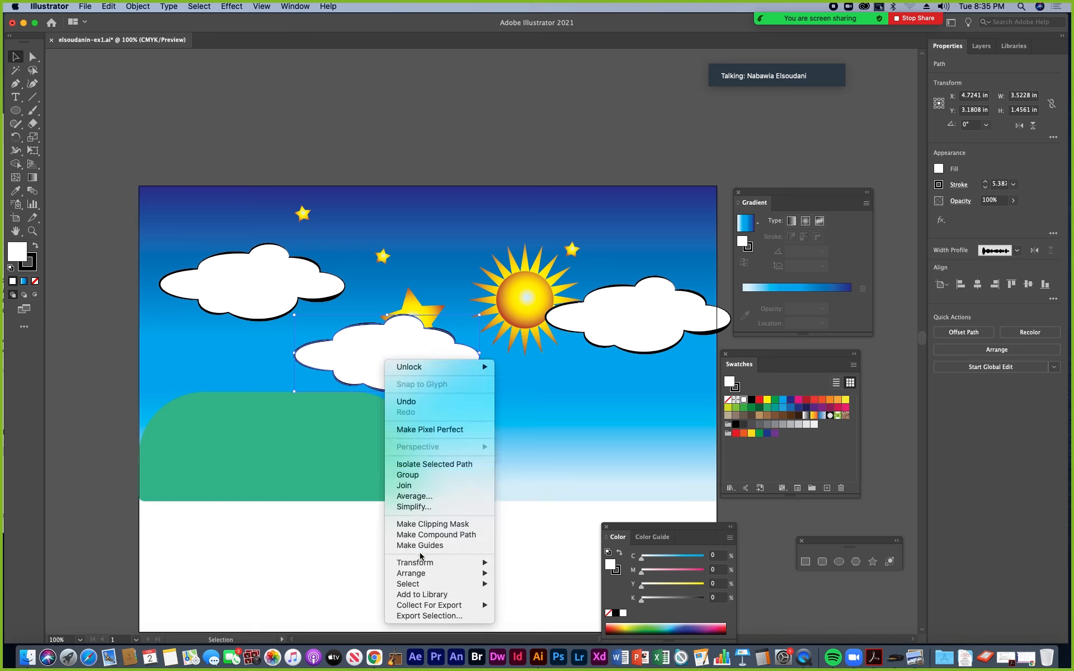
mouse_move(420, 568)
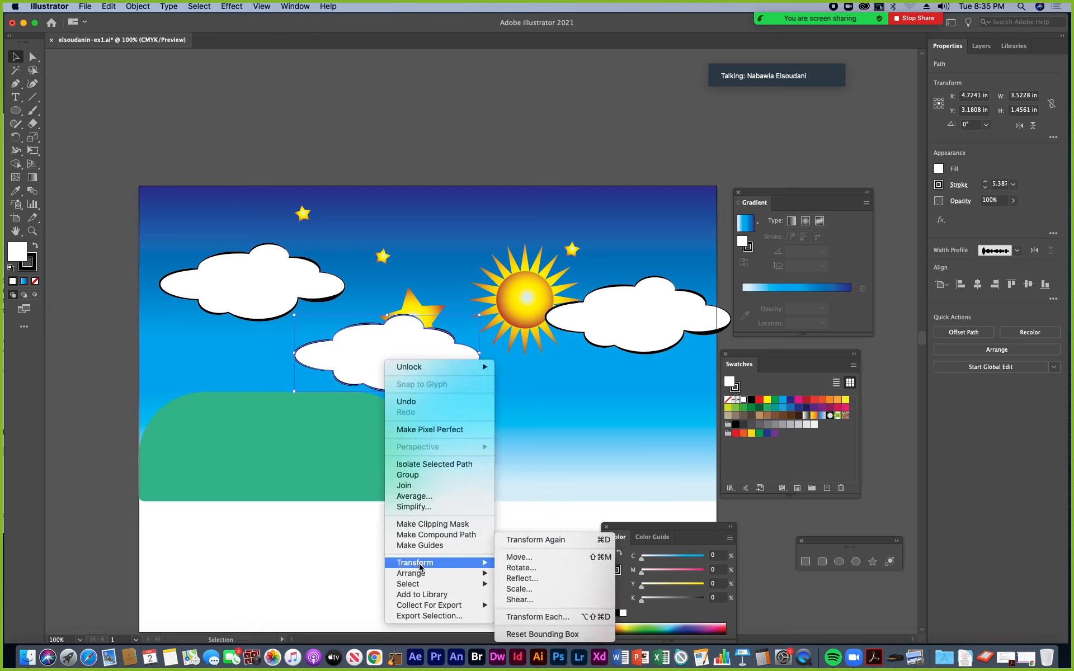
left_click(535, 579)
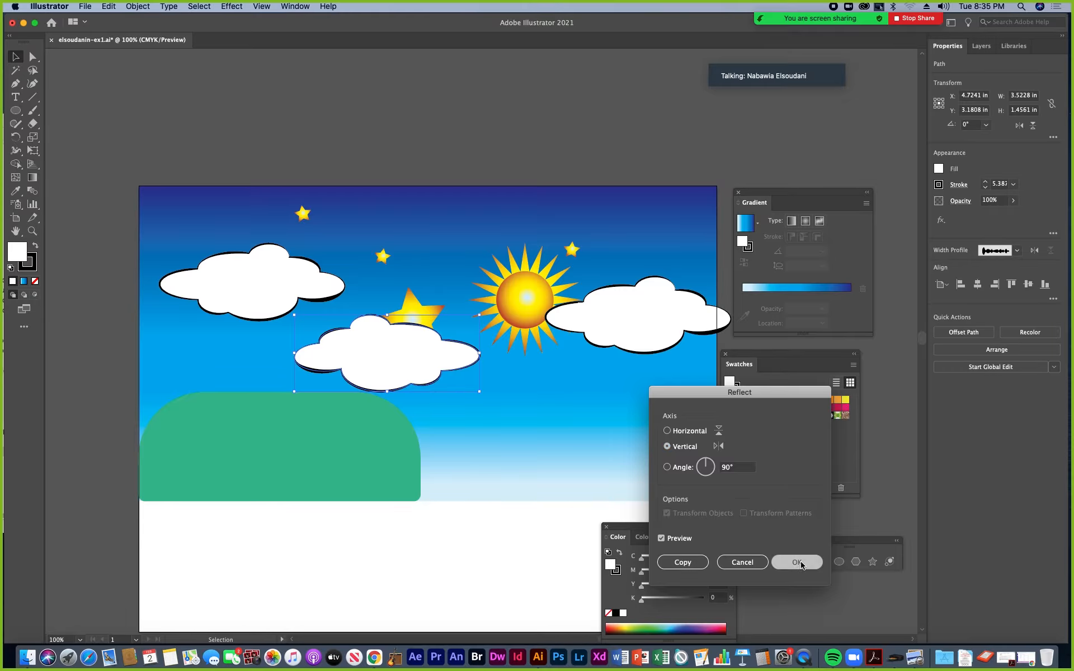
left_click(797, 562)
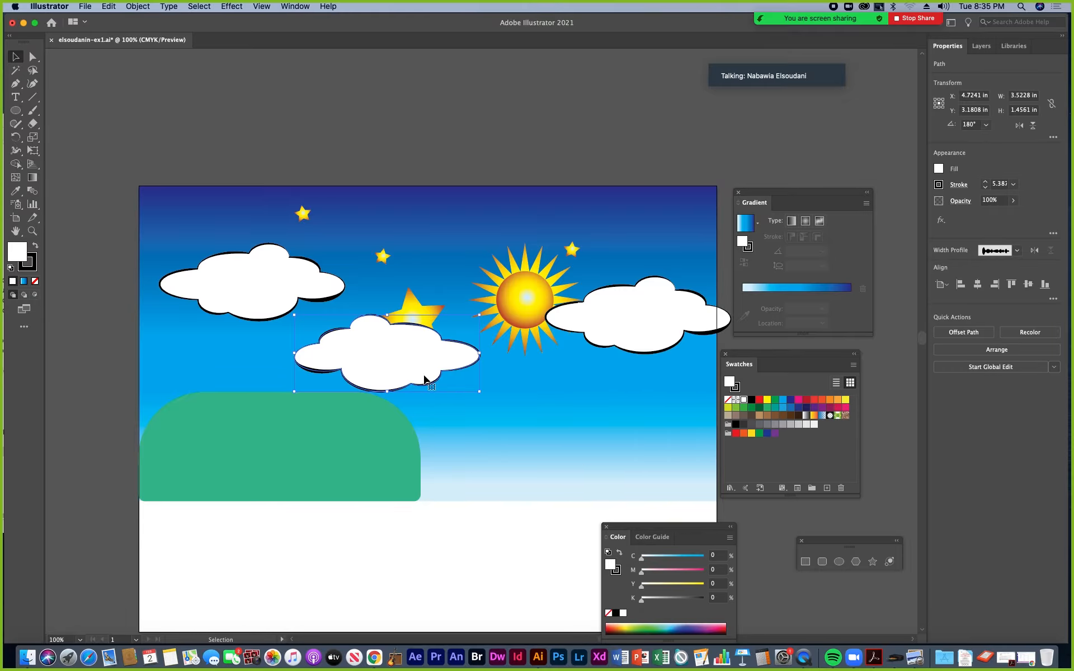
left_click_drag(296, 316, 345, 336)
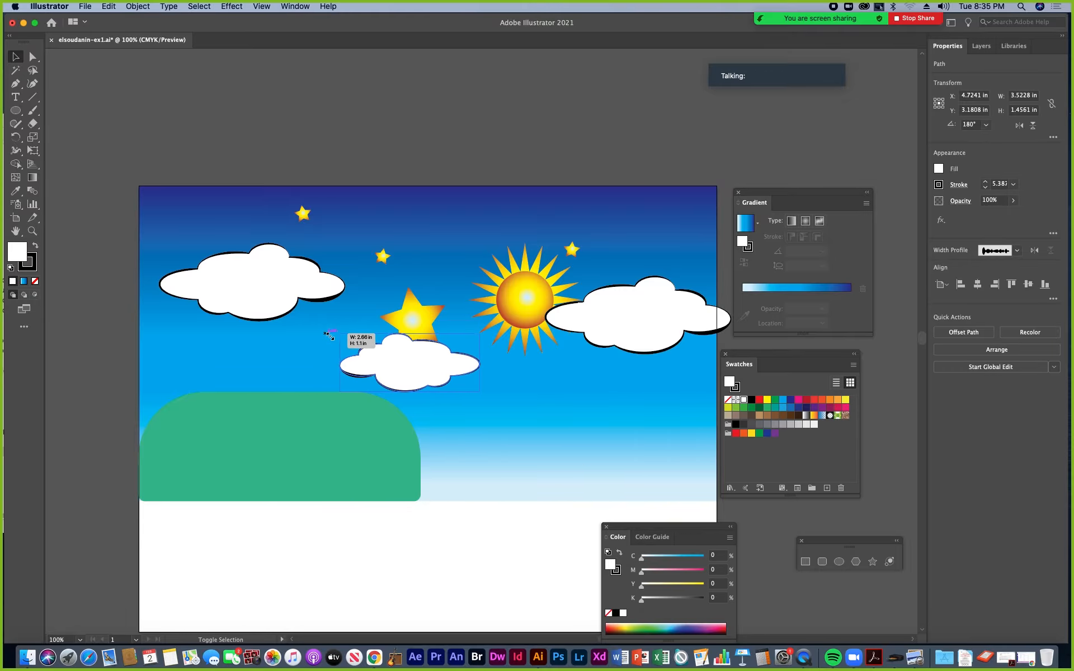
Delete the large star and move the mirrored cloud up into its place beside the sun
left_click(424, 297)
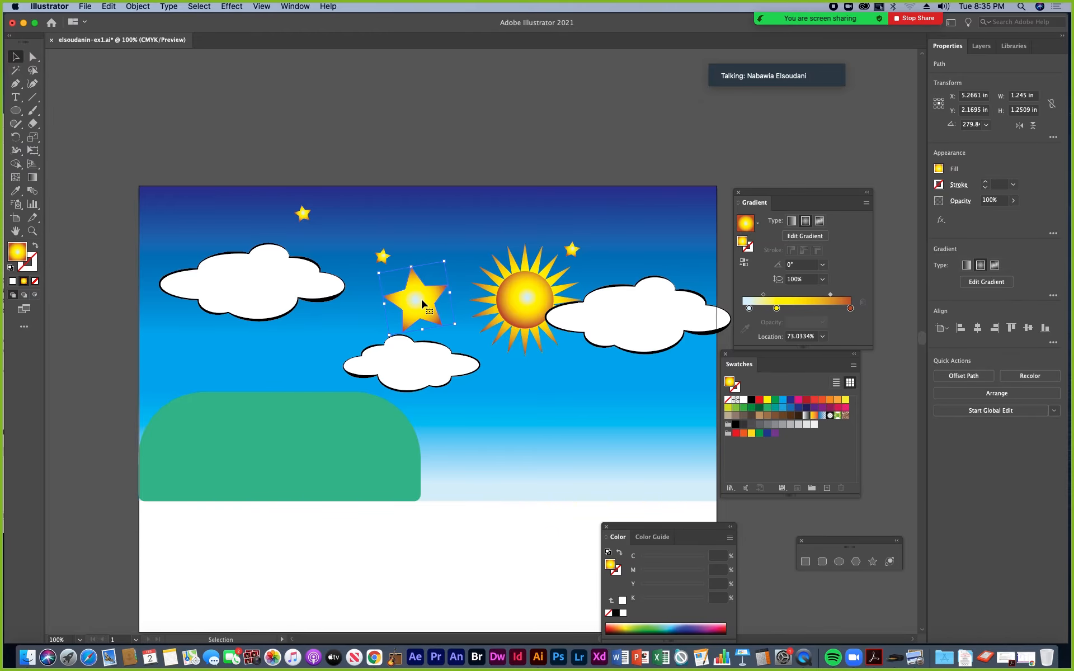
key("Delete")
left_click_drag(427, 367, 440, 332)
Reposition the two large clouds so that they extend past the right and left edges of the sky
left_click(636, 333)
left_click_drag(623, 324, 462, 371)
left_click_drag(309, 360, 445, 405)
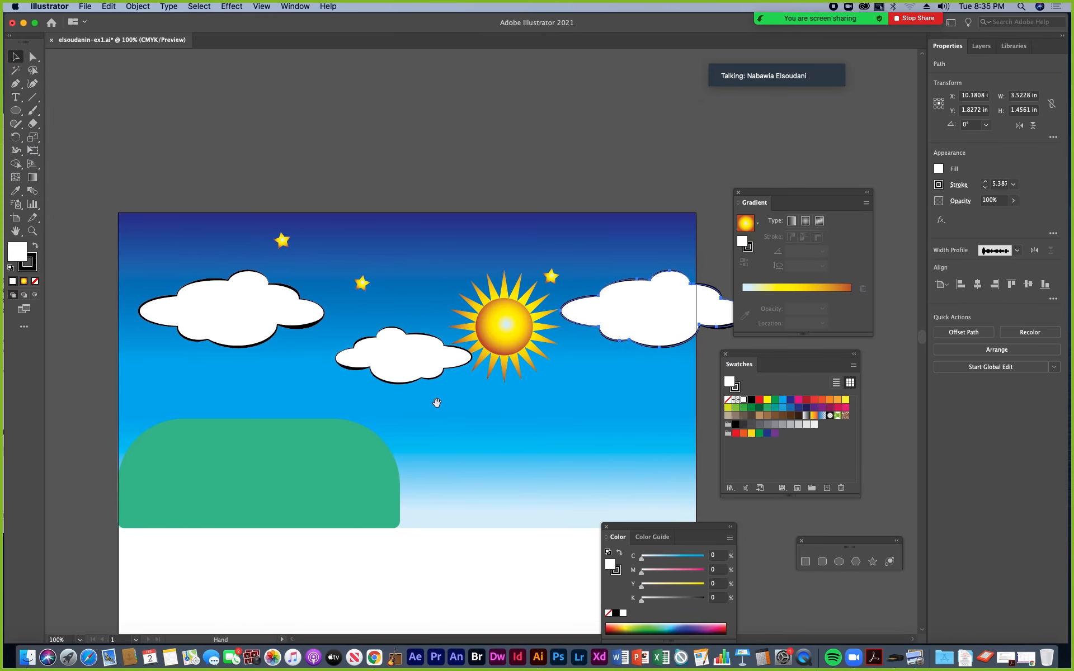
left_click_drag(264, 328, 217, 295)
Place a smaller copy of the mirrored cloud, about 1.5 in wide, below the sun and shift the mid-sized cloud left
left_click_drag(420, 379, 459, 397)
left_click_drag(359, 355, 328, 348)
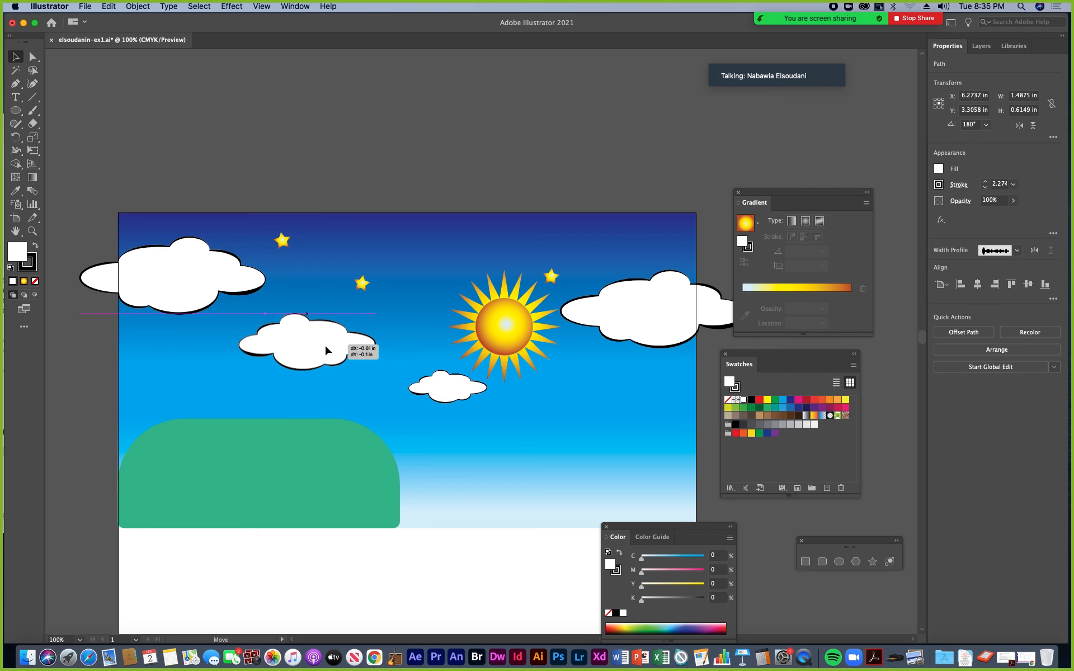
Reposition the clouds: the smallest against the sun's lower-right rays, the right-hand large one higher, and the mid-sized one slightly right
left_click_drag(439, 395, 444, 386)
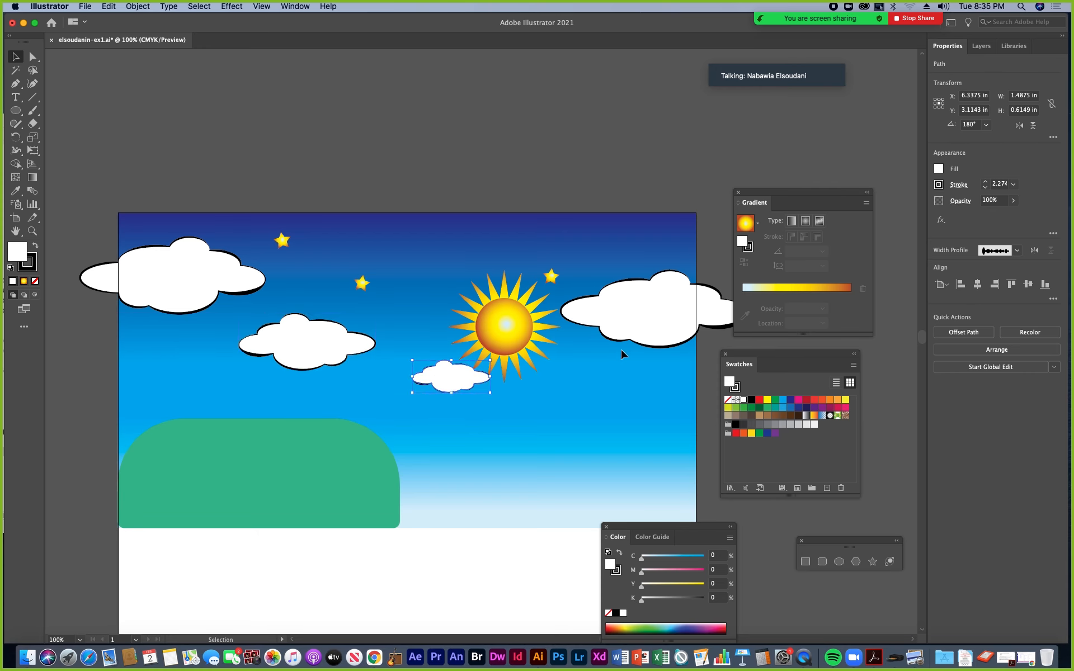
left_click_drag(329, 344, 347, 329)
left_click_drag(638, 315, 651, 279)
left_click_drag(458, 392, 579, 374)
left_click_drag(306, 323, 315, 333)
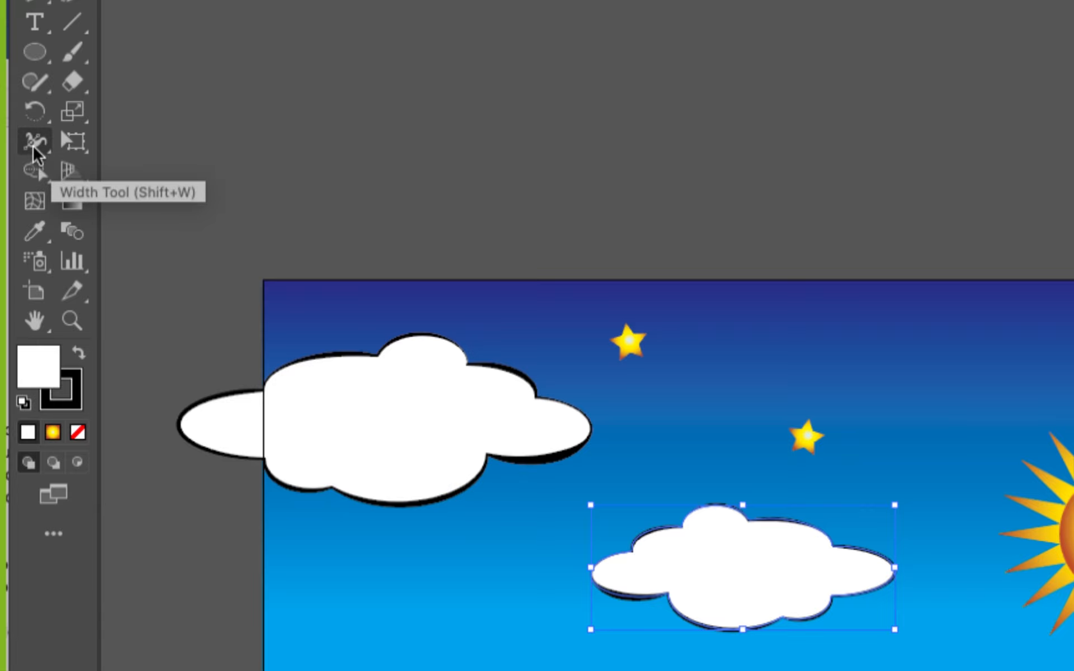
Detach the Width and distortion tools as a floating toolbar above the artwork and activate the Warp tool
left_click(35, 144)
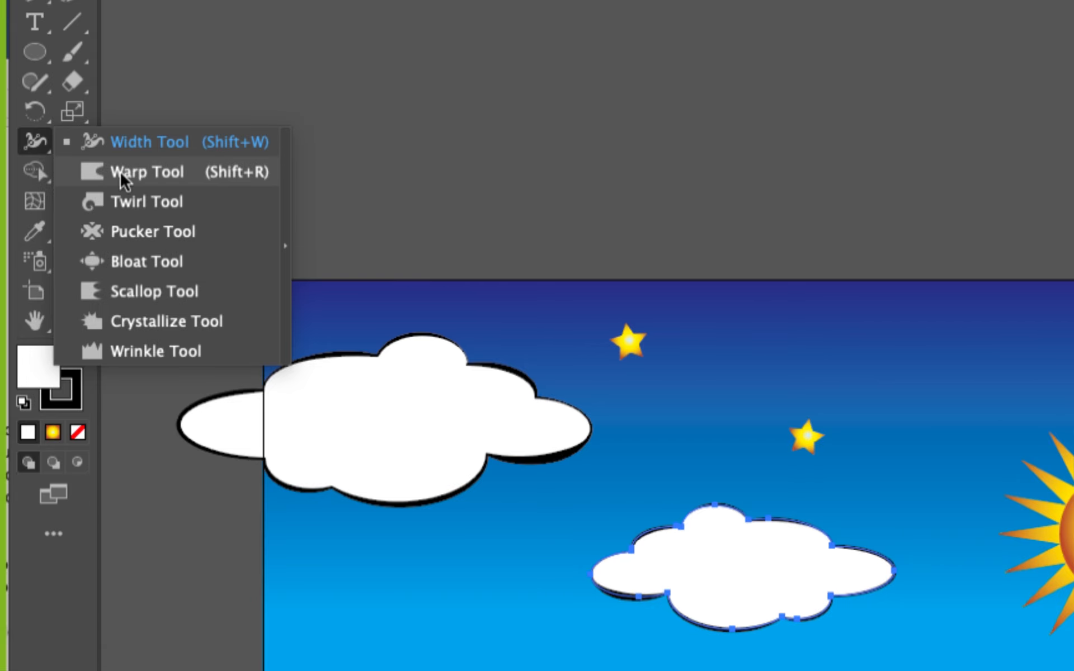
left_click(287, 192)
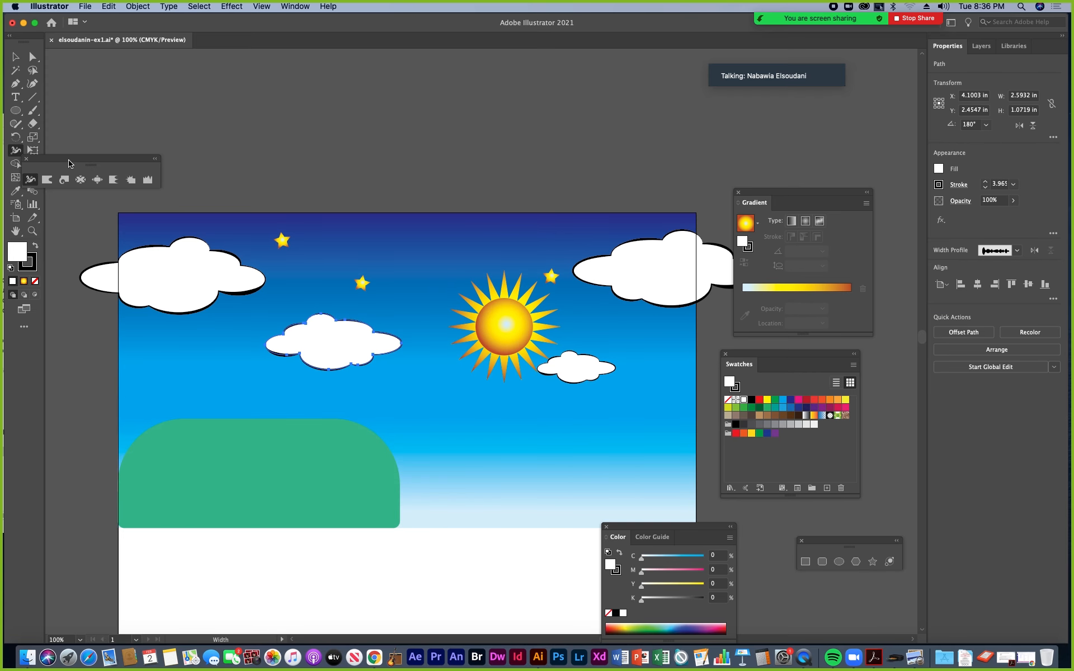
left_click_drag(70, 163, 162, 141)
left_click(137, 160)
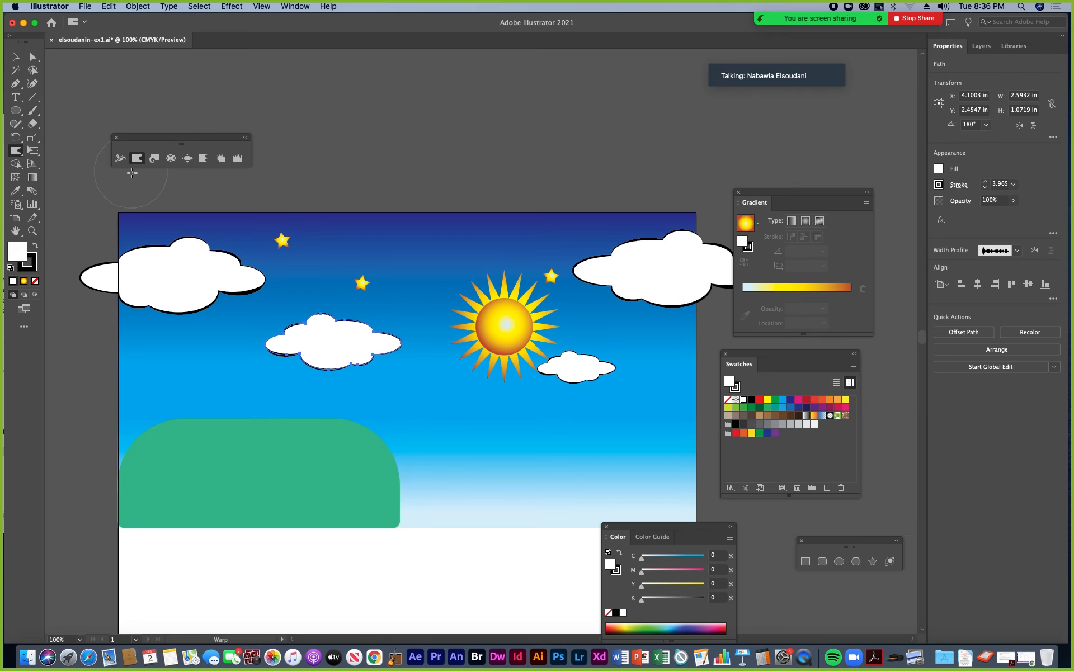
mouse_move(371, 331)
left_mouse_down()
mouse_move(373, 378)
mouse_move(396, 382)
left_mouse_up()
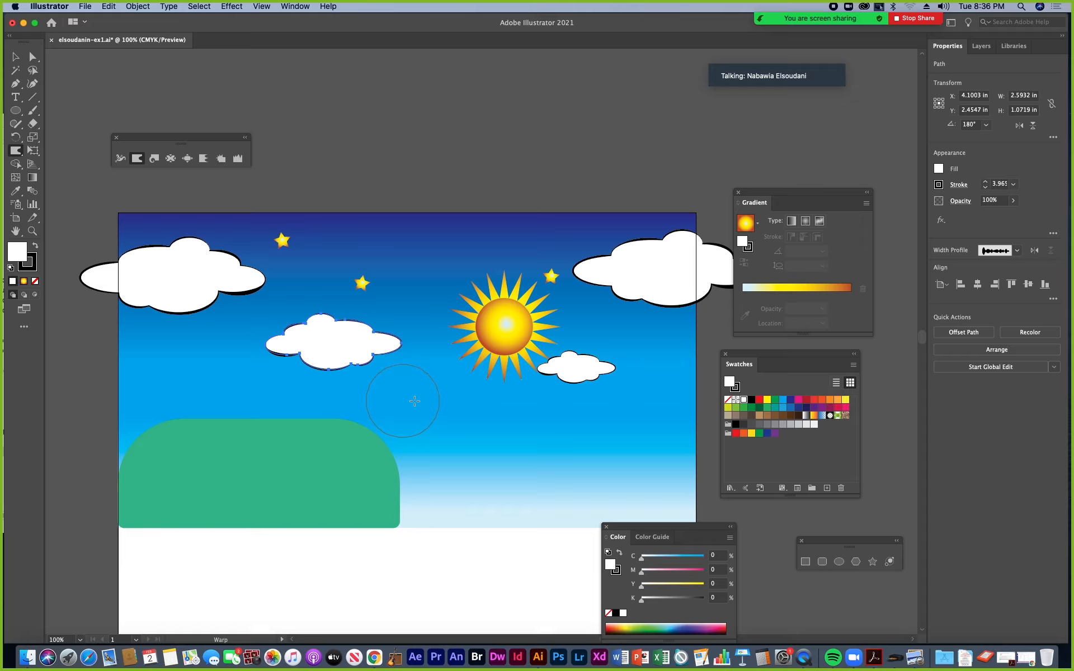
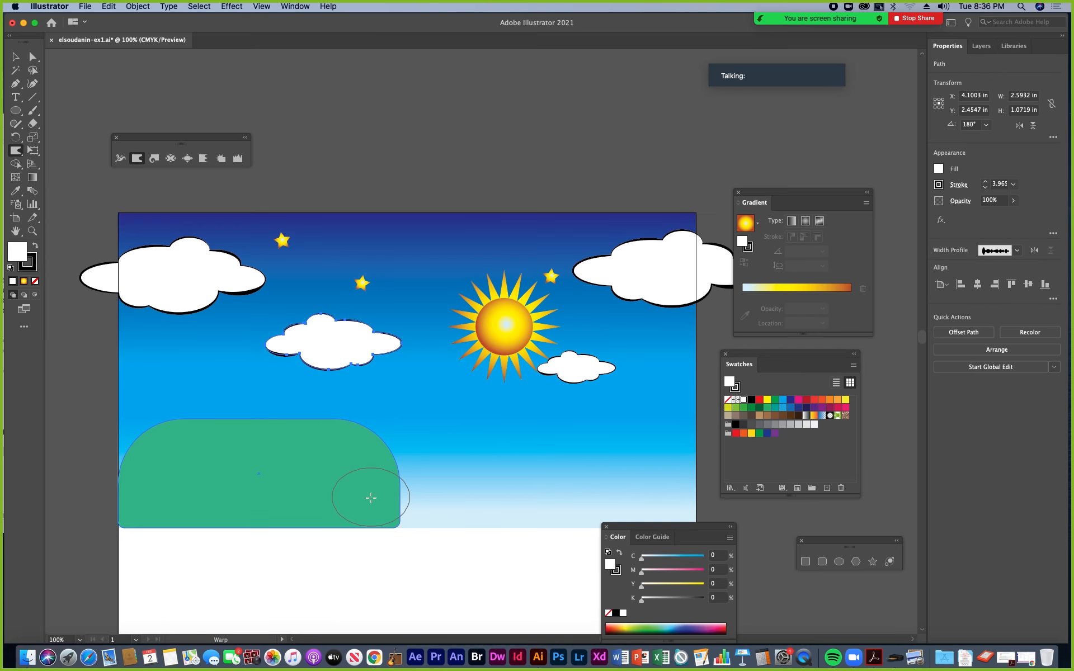
Try the Warp tool with nothing selected on the green shape's lower-right corner and on the sun and small cloud, undoing each distortion
key("v")
left_click(371, 473)
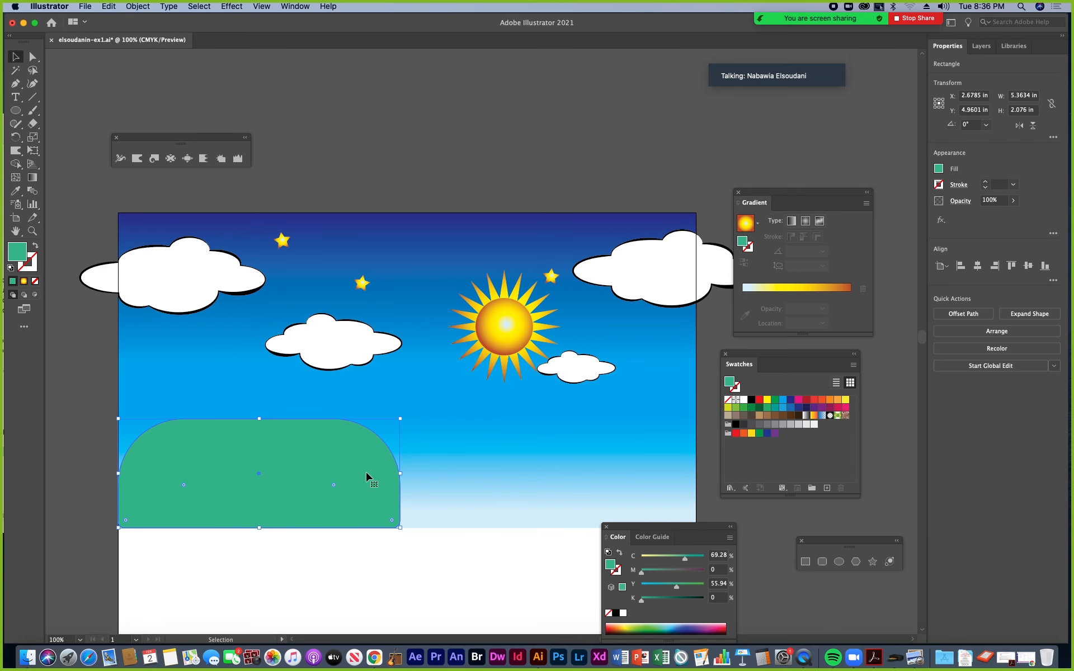
key("space")
left_click_drag(376, 479, 328, 425)
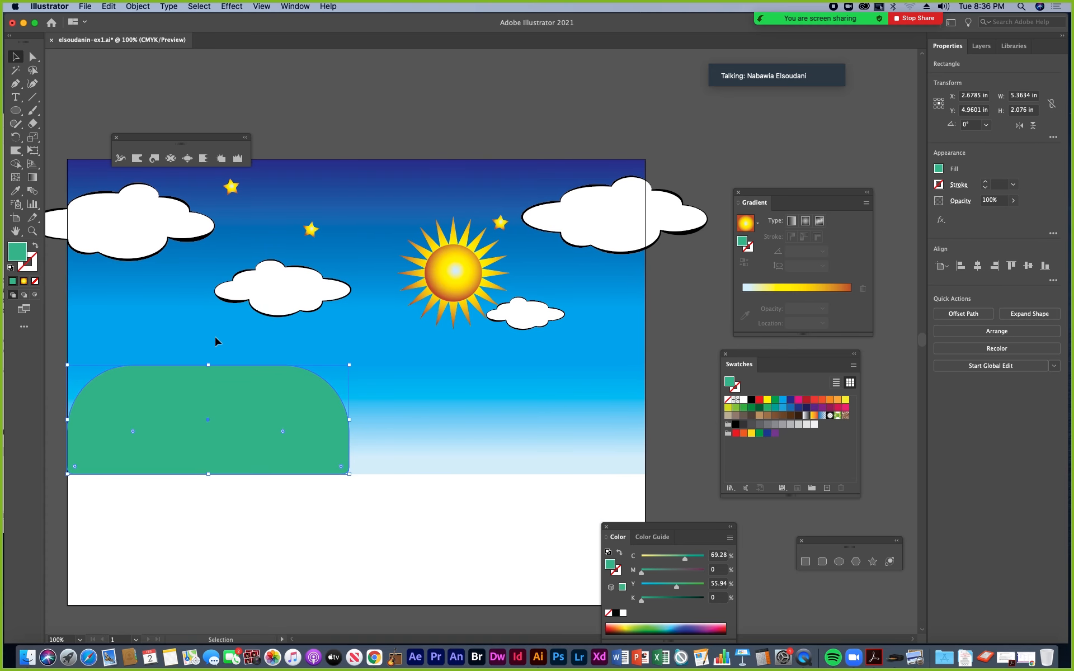
left_click(295, 480)
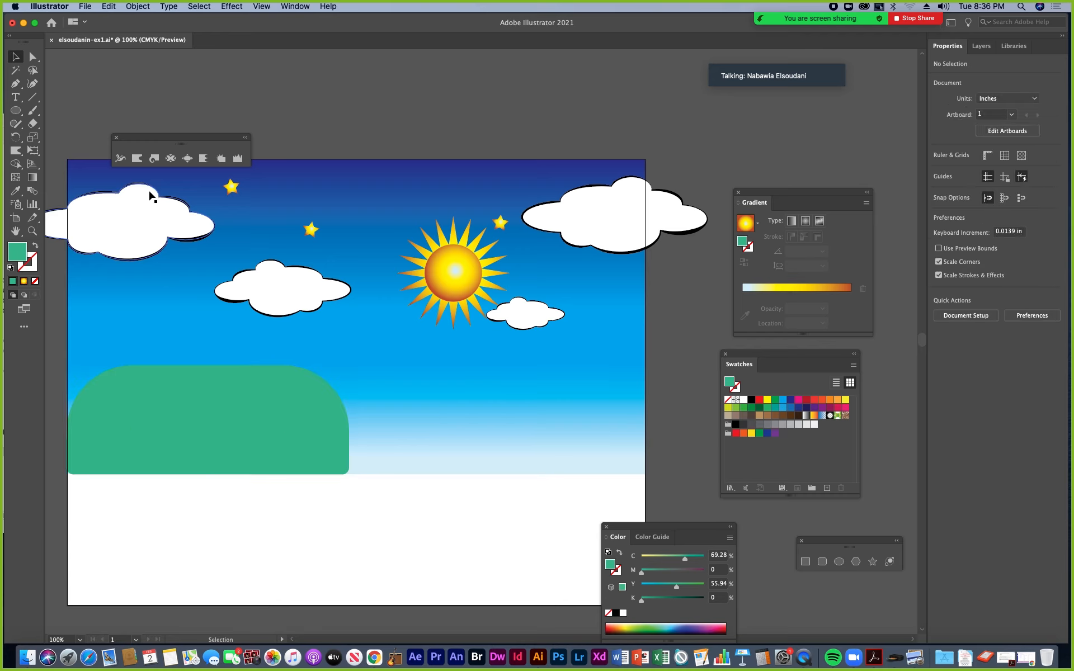
left_click(136, 159)
left_click_drag(323, 431, 398, 494)
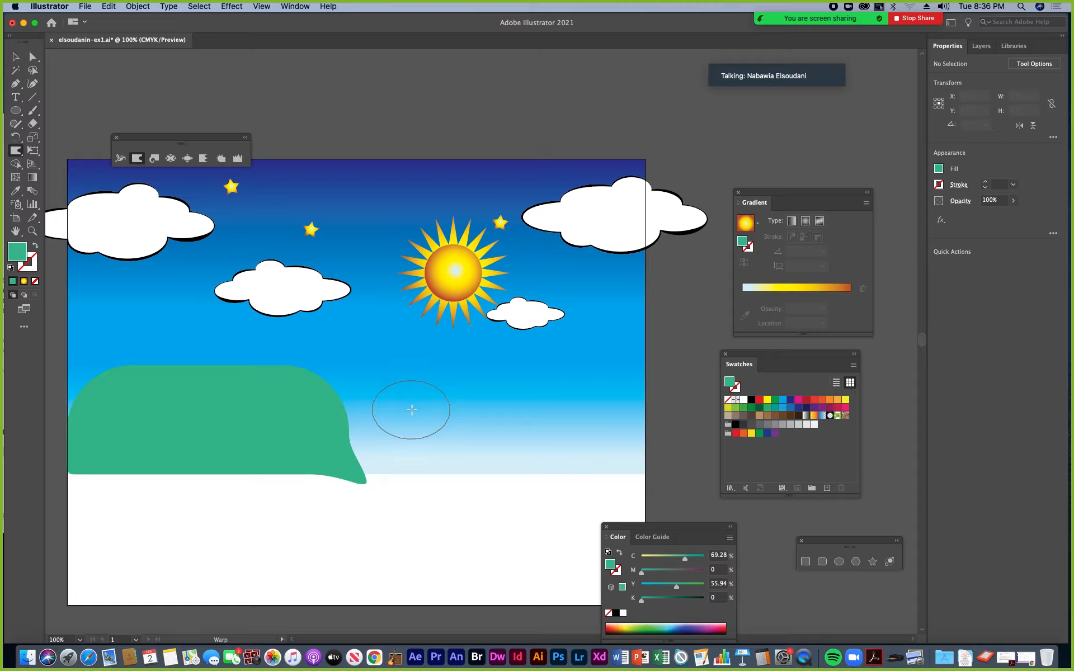
key("super+z")
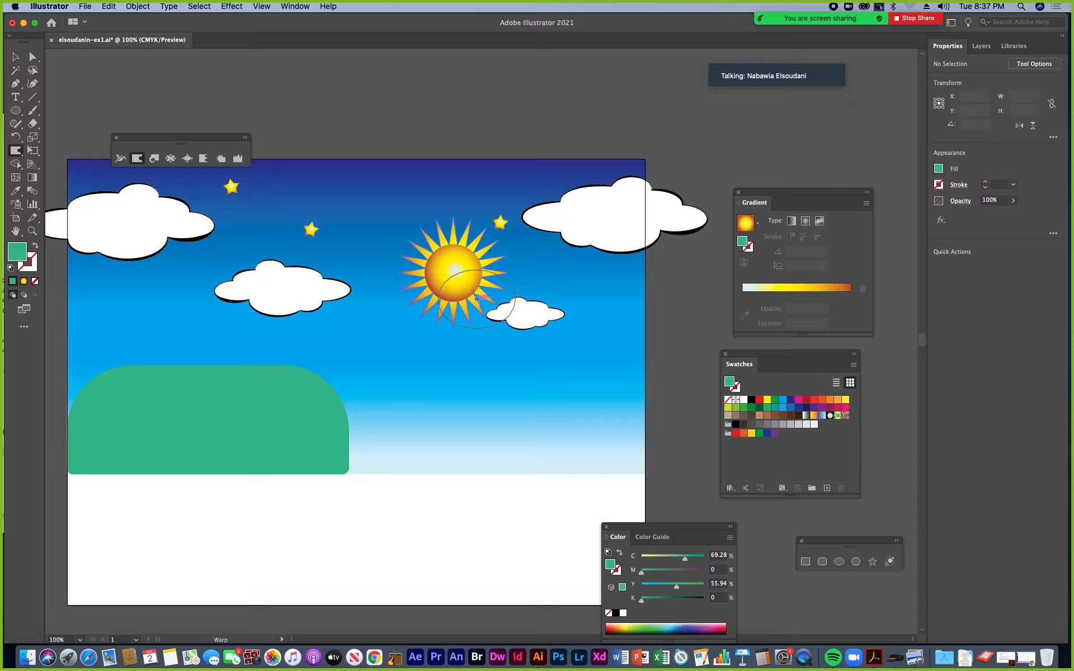
left_click_drag(483, 305, 492, 338)
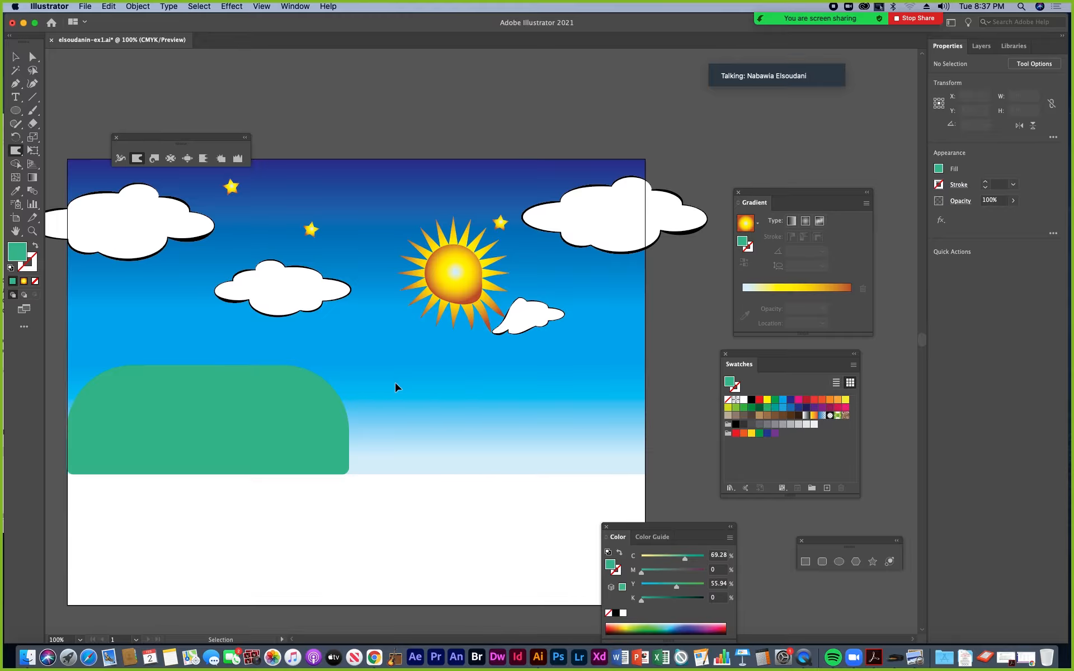
key("cmd+z")
Select only the green shape and warp its right side outward and down into a long hill slope
left_click(16, 57)
left_click(266, 417)
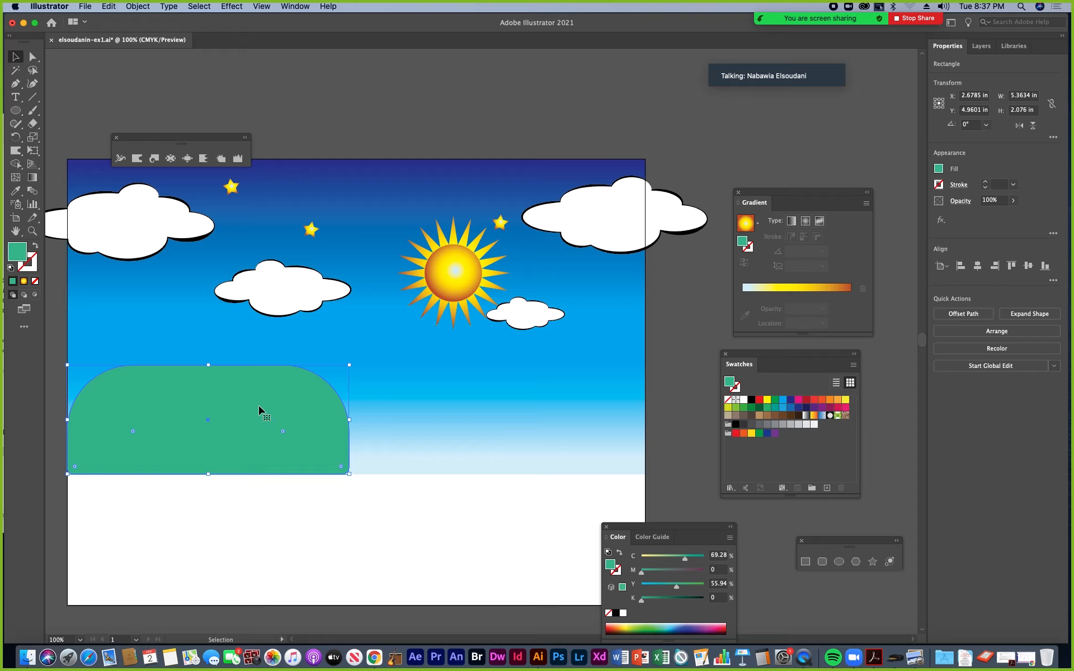
left_click(137, 159)
left_click_drag(316, 463, 402, 470)
left_click_drag(346, 449, 434, 475)
mouse_move(334, 418)
left_mouse_down()
mouse_move(391, 441)
mouse_move(379, 455)
mouse_move(451, 476)
left_mouse_up()
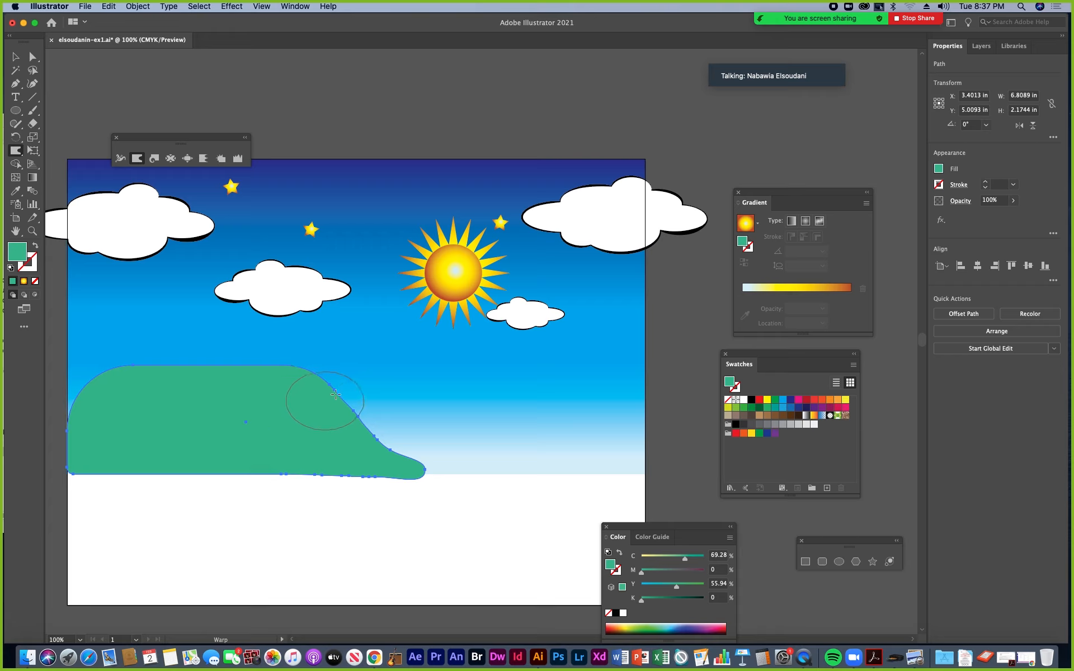
Warp the hill's ridge into an uneven outline with different brush sizes, raising the peak and reshaping the left shoulder
mouse_move(391, 388)
left_mouse_down()
mouse_move(438, 376)
mouse_move(441, 361)
left_mouse_up()
mouse_move(296, 390)
left_mouse_down()
mouse_move(229, 400)
mouse_move(371, 409)
mouse_move(395, 448)
mouse_move(330, 405)
left_mouse_up()
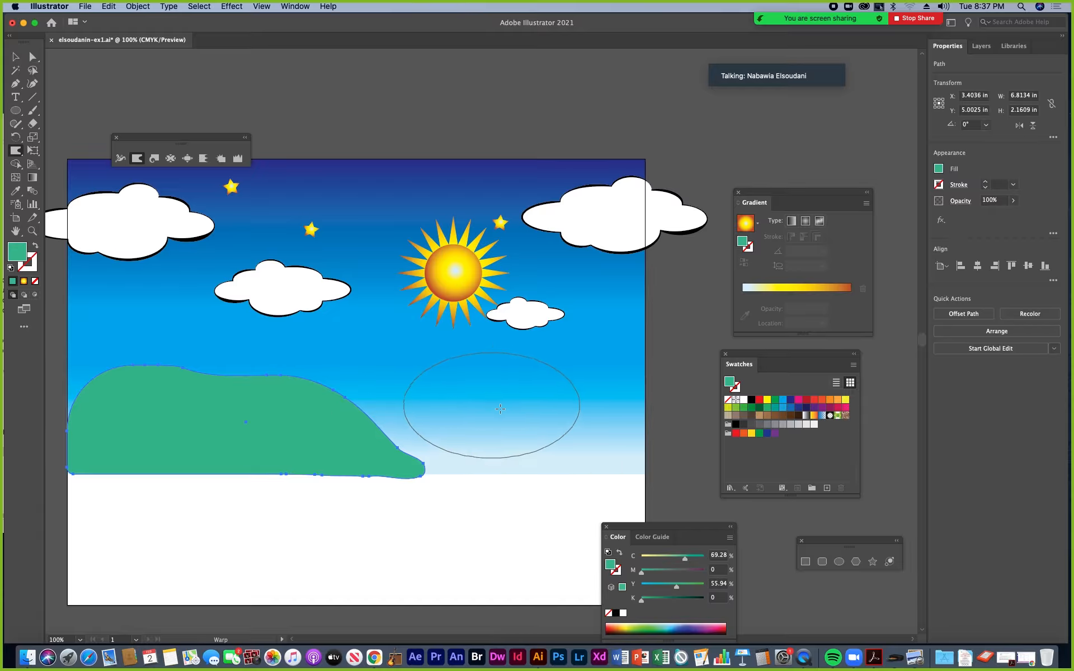
left_click_drag(502, 404, 439, 439)
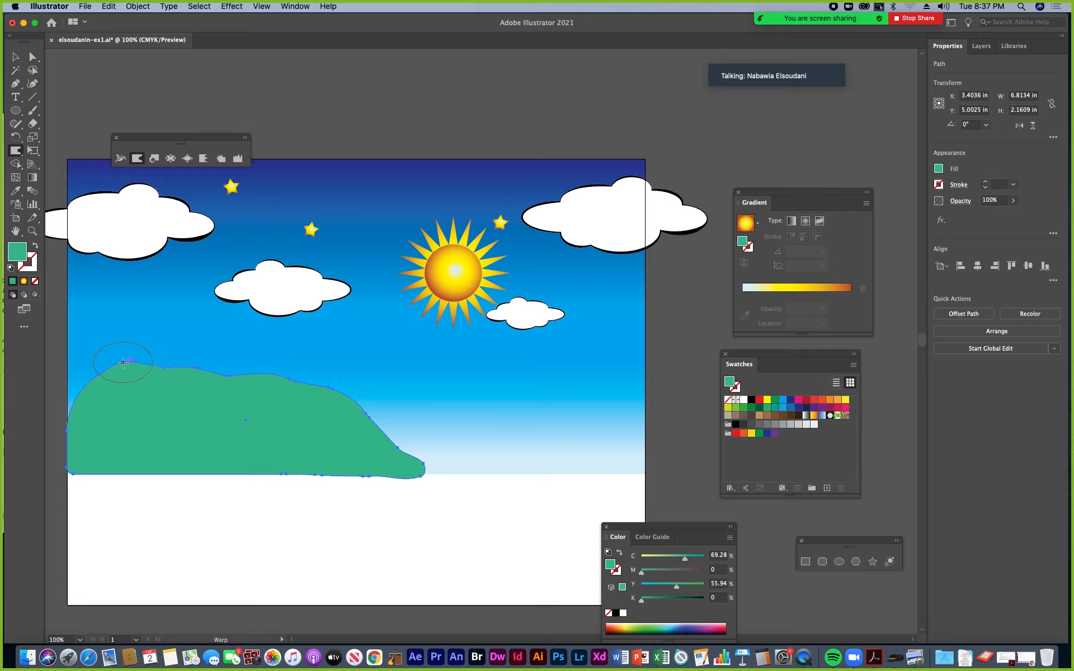
mouse_move(103, 383)
left_mouse_down()
mouse_move(120, 361)
mouse_move(87, 397)
left_mouse_up()
Pull the hill's right foot out into a thin point along the horizon, using a much smaller Warp brush for the tip
mouse_move(421, 473)
left_mouse_down()
mouse_move(462, 476)
mouse_move(374, 465)
left_mouse_up()
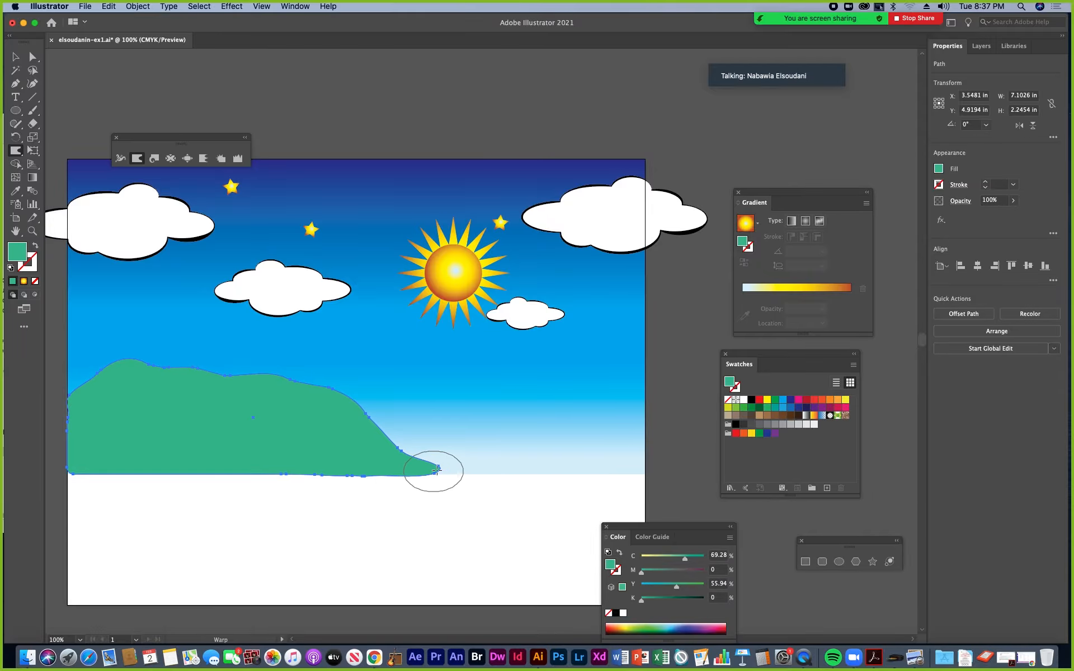
left_click_drag(445, 472, 454, 472)
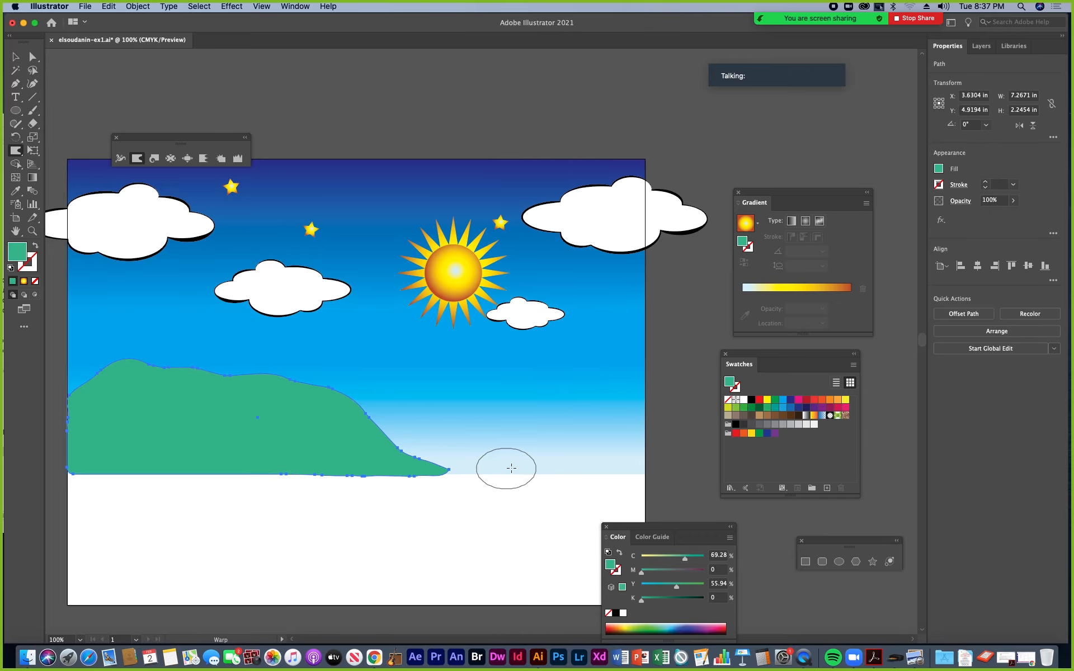
left_click_drag(548, 460, 529, 471)
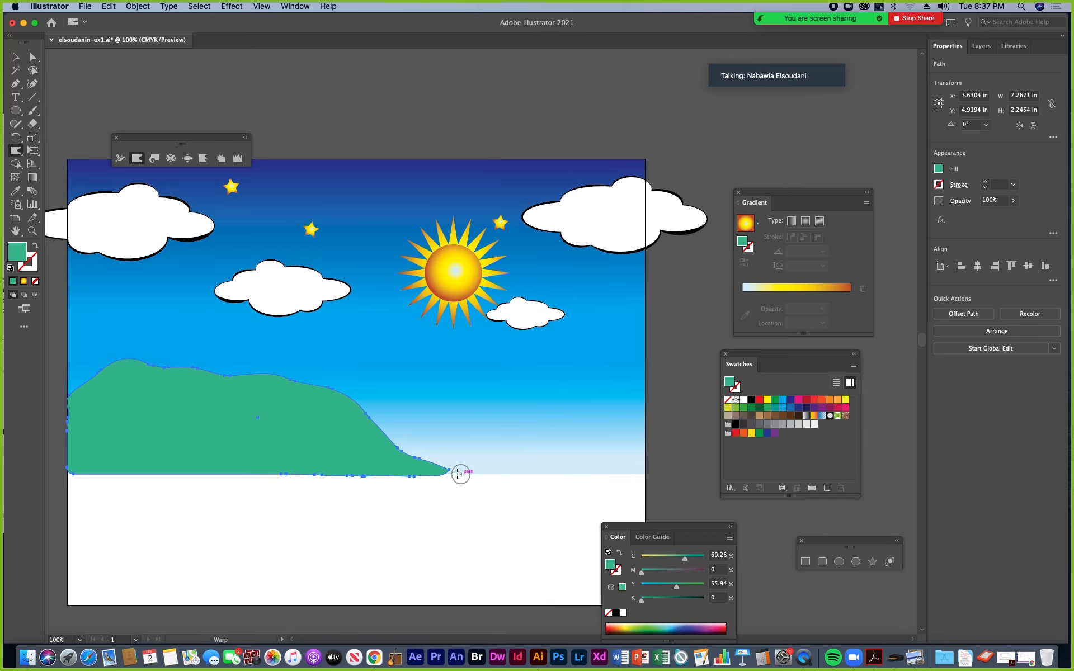
left_click_drag(454, 475, 458, 474)
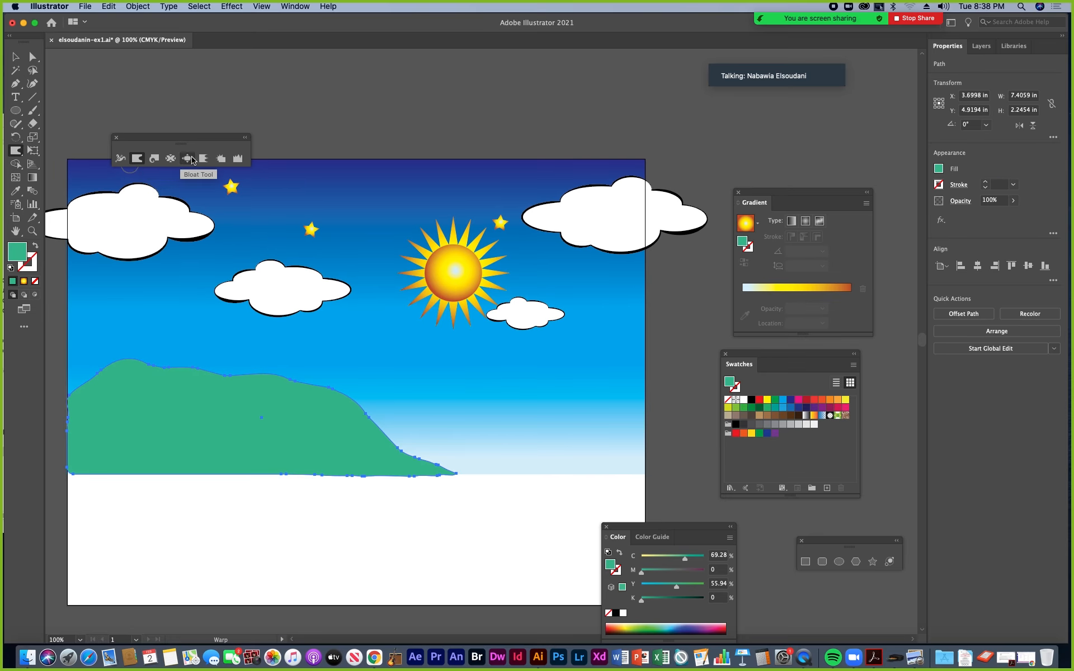
Set the Warp tool's brush to 1 in wide and 1 in high, and enlarge the brush interactively on the canvas
double_click(136, 159)
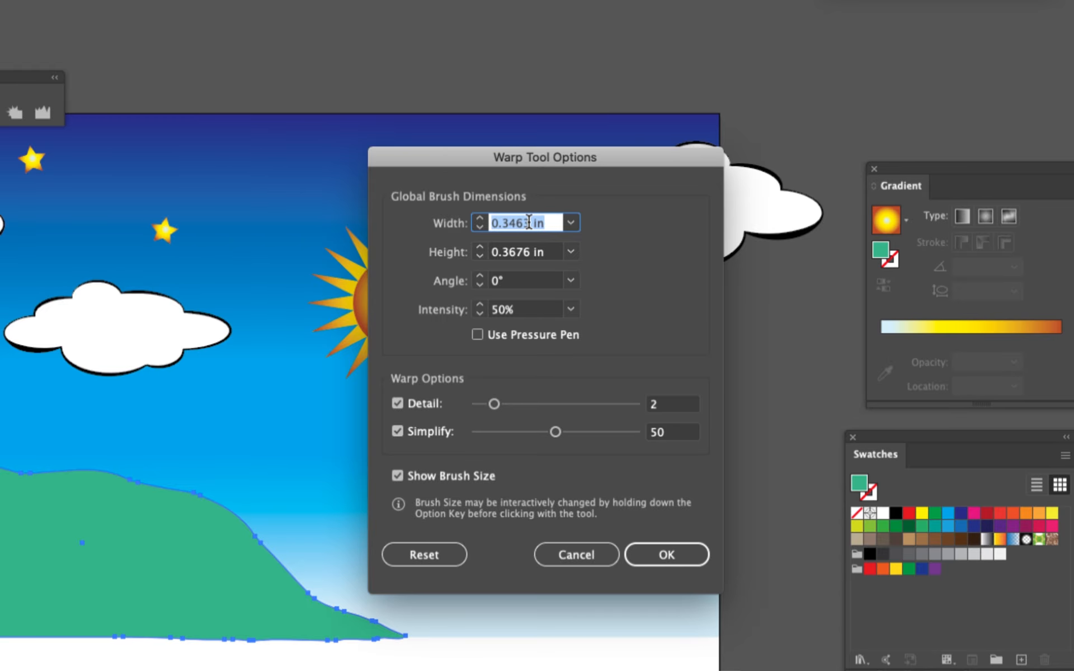
left_click(525, 222)
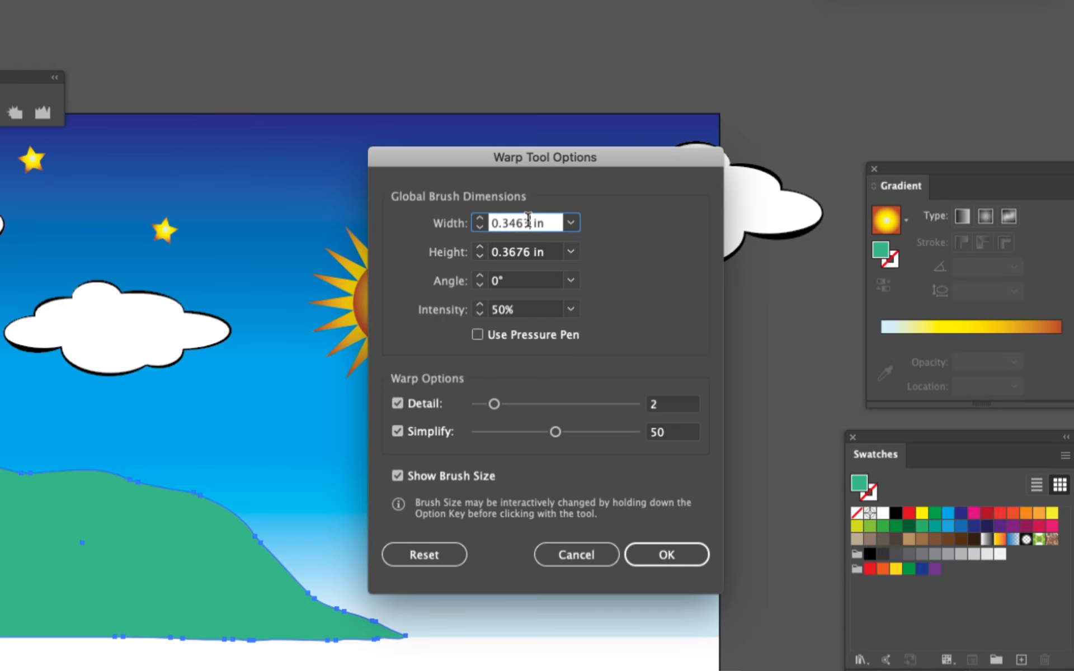
left_click_drag(528, 220, 488, 227)
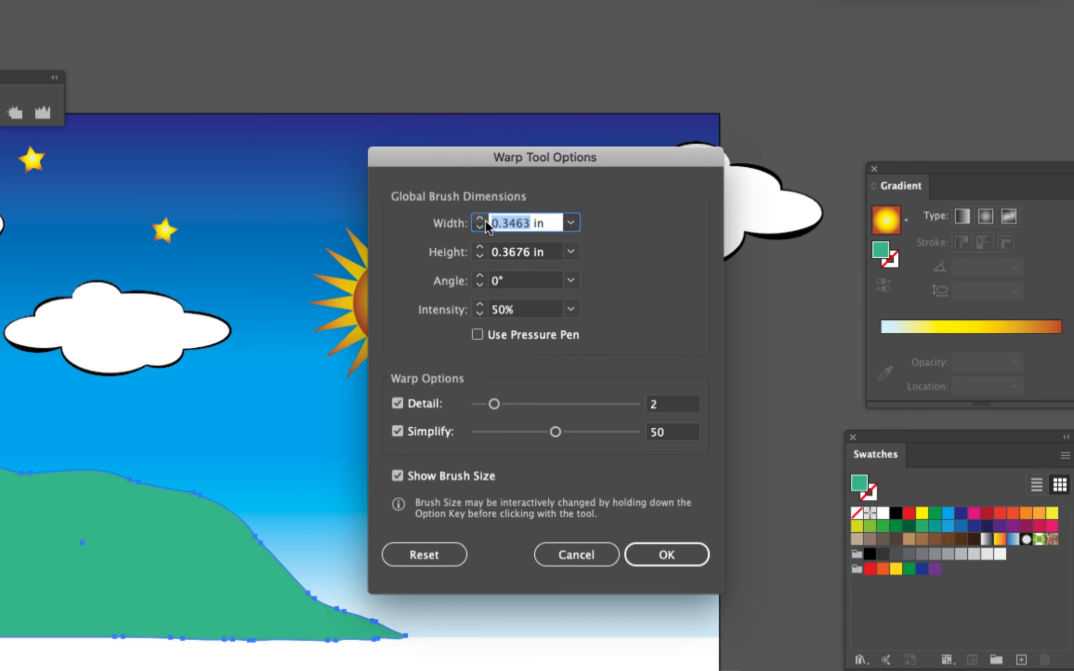
type("1")
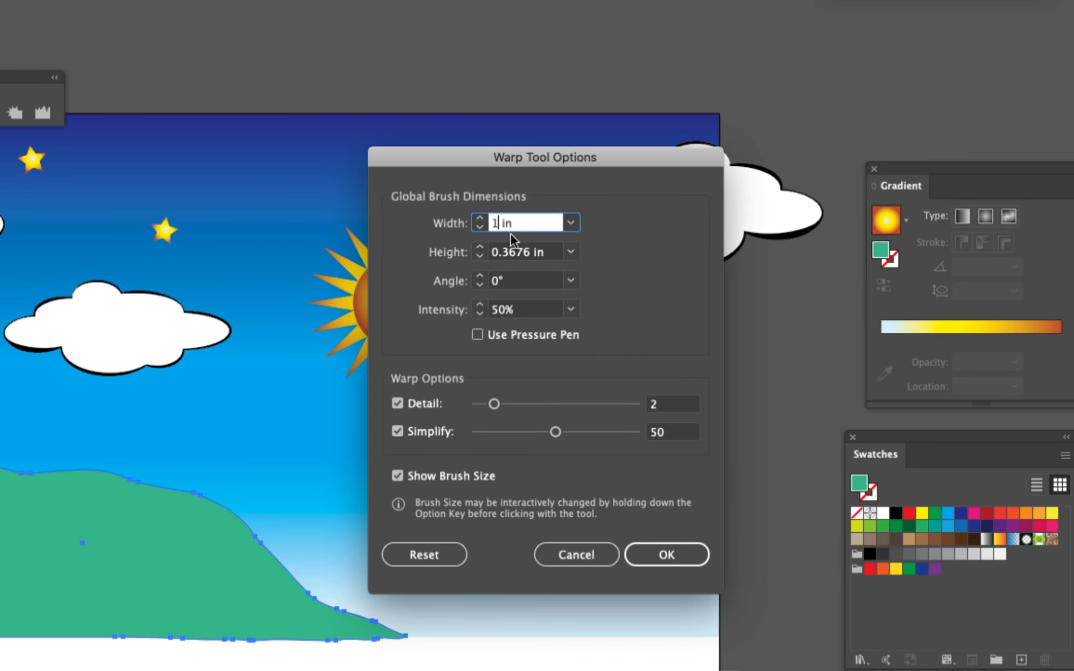
double_click(530, 254)
type("1")
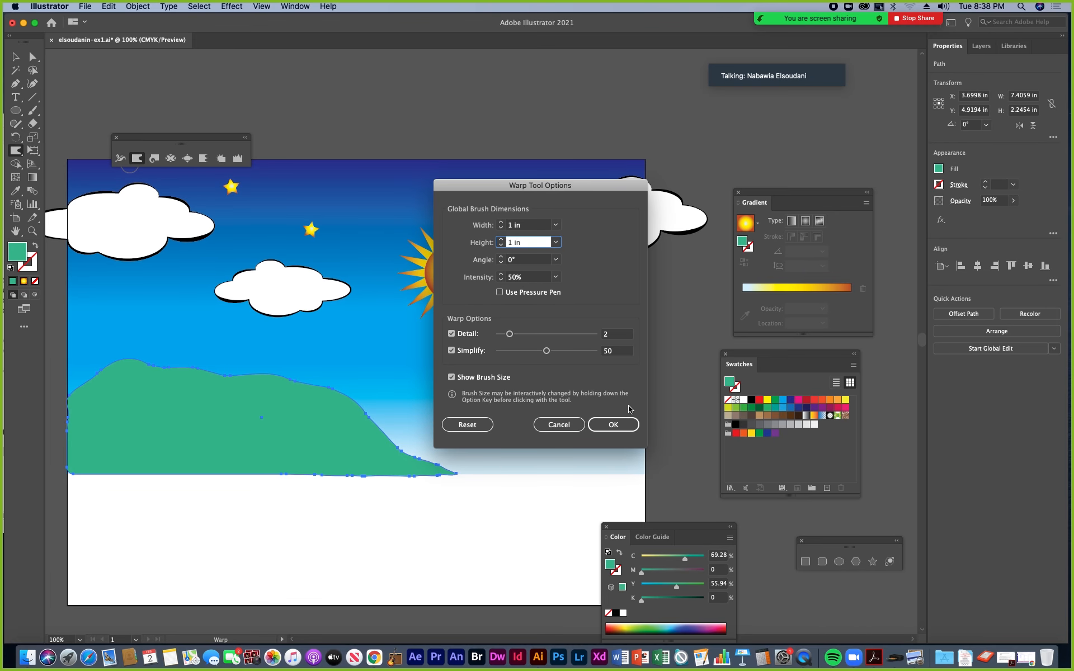
left_click(613, 425)
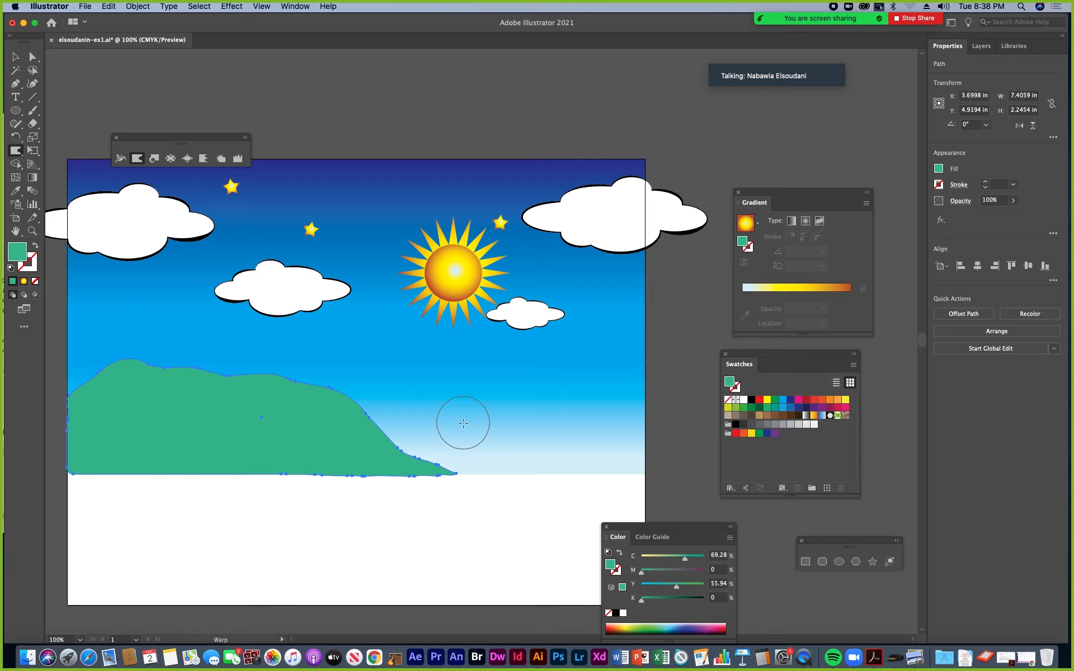
mouse_move(463, 428)
left_mouse_down()
mouse_move(545, 376)
mouse_move(431, 460)
left_mouse_up()
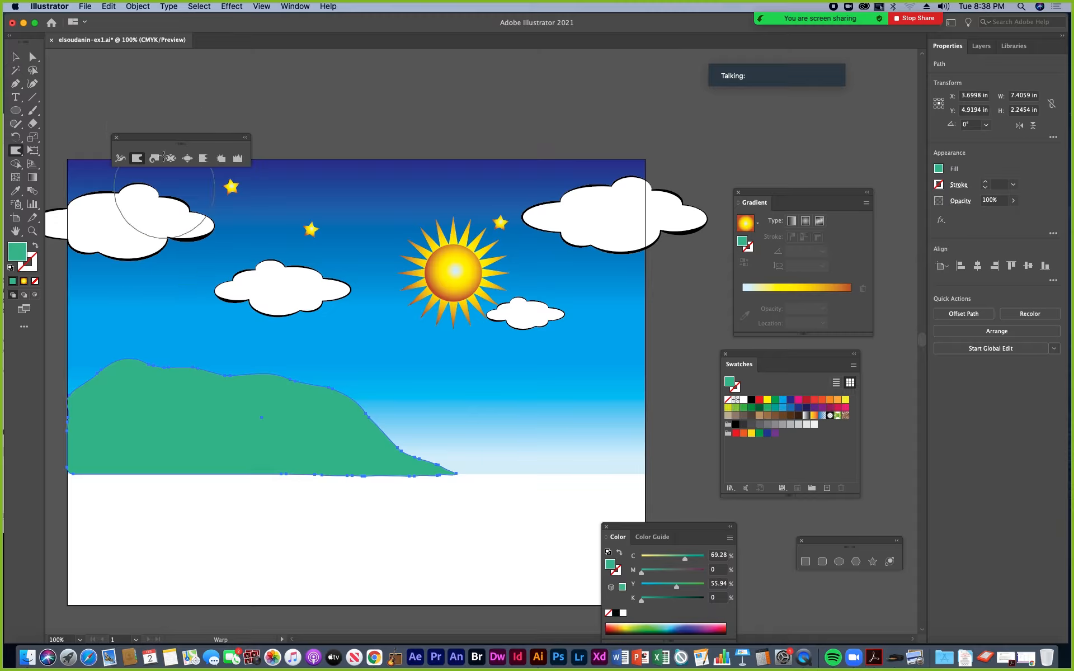
Flatten the hill to about 2 in high by raising its lower edge
left_click(14, 59)
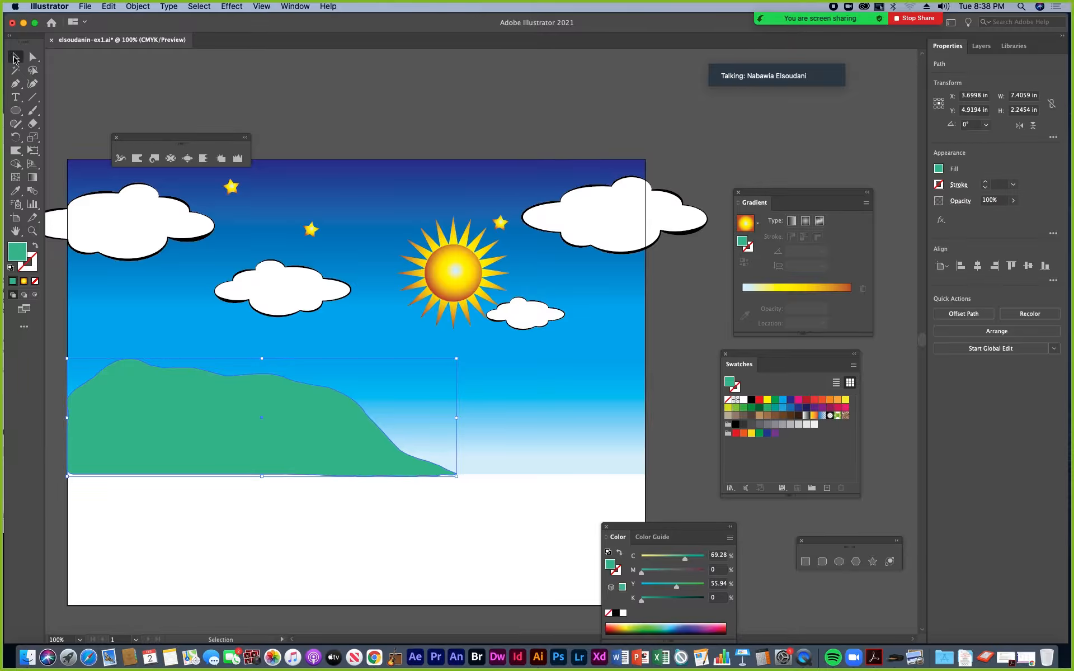
left_click_drag(139, 207, 133, 173)
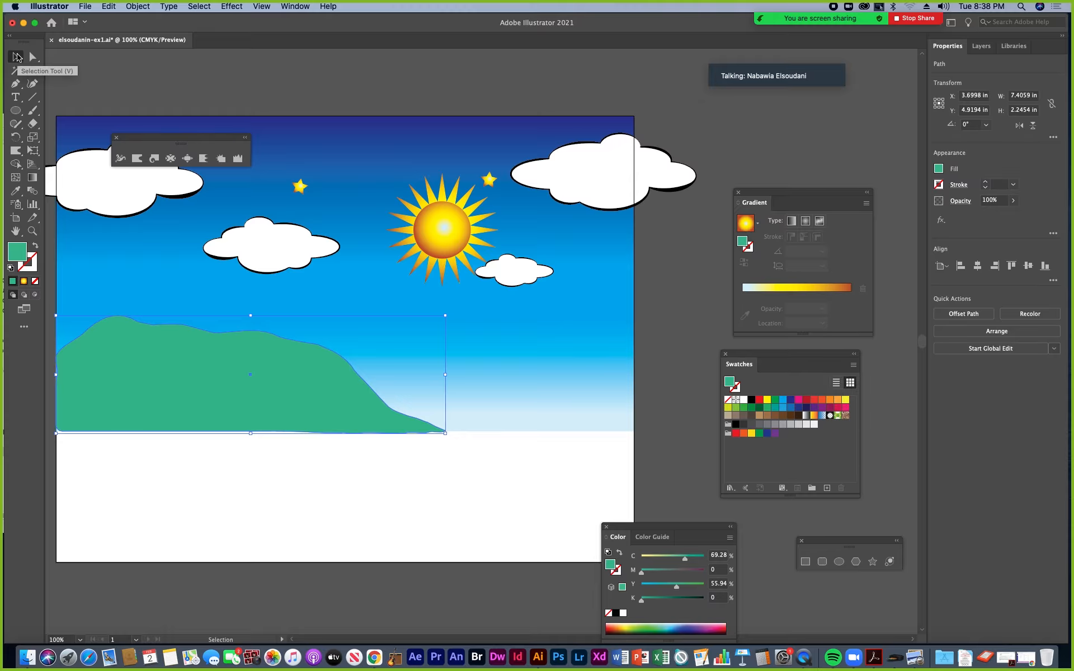
left_click_drag(250, 434, 257, 416)
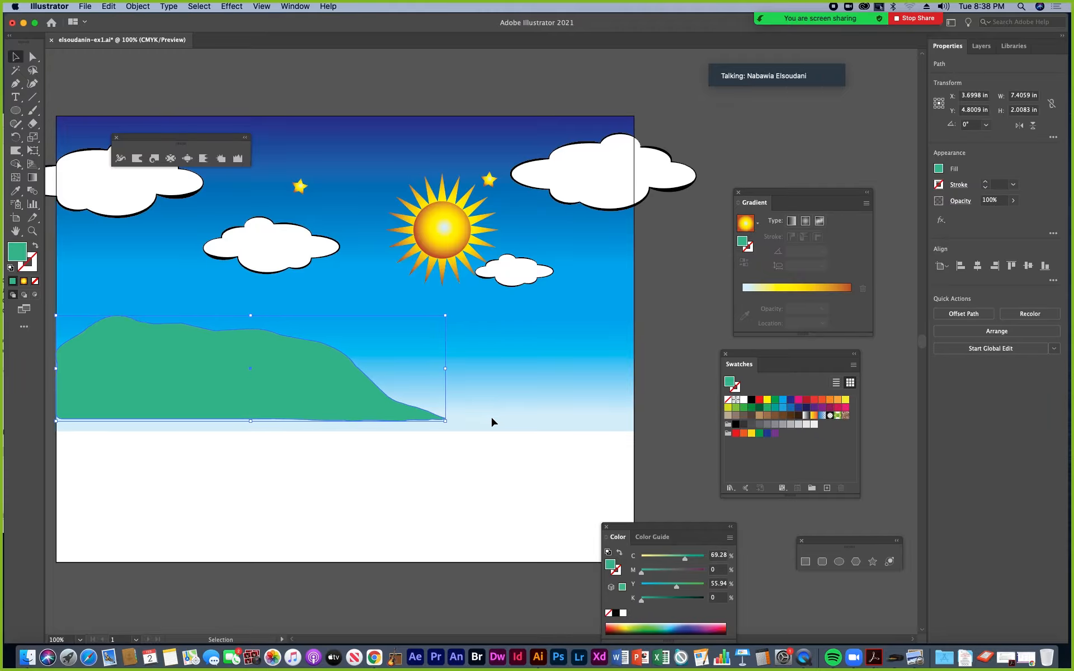
Unlock all objects and raise the sky rectangle's lower edge so that the sky is about 5.72 in high
left_click(137, 6)
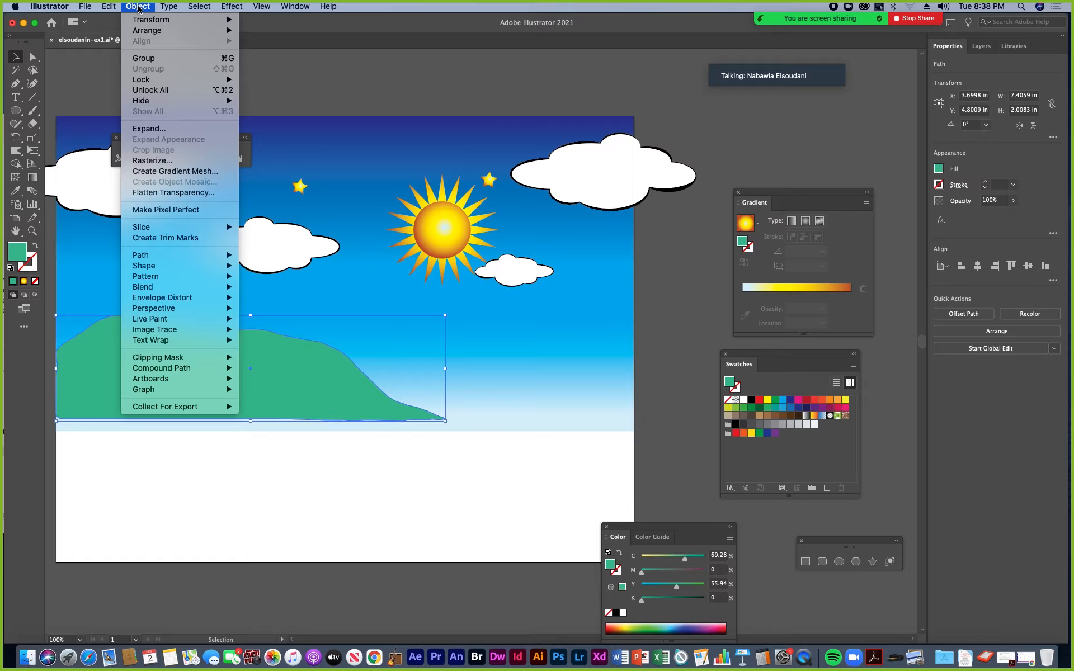
left_click(165, 91)
left_click_drag(349, 431, 348, 416)
Draw a rectangle with the sky's gradient fill across the full artboard width, from the hill's base down to the artboard's lower edge
scroll(218, 311, "down", 3)
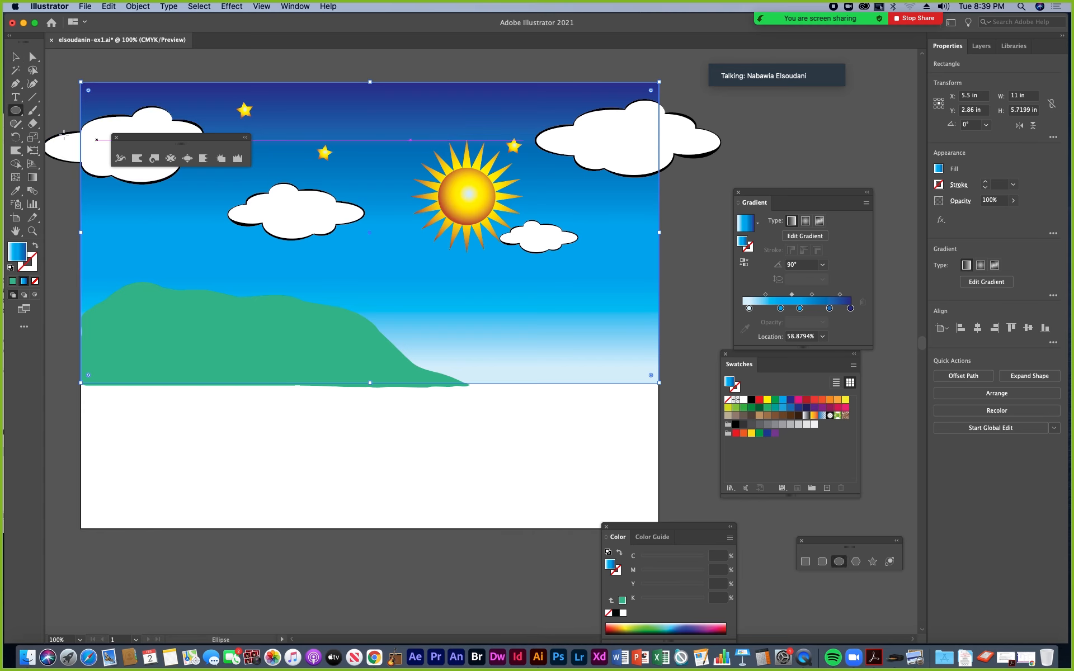
left_click_drag(15, 116, 40, 115)
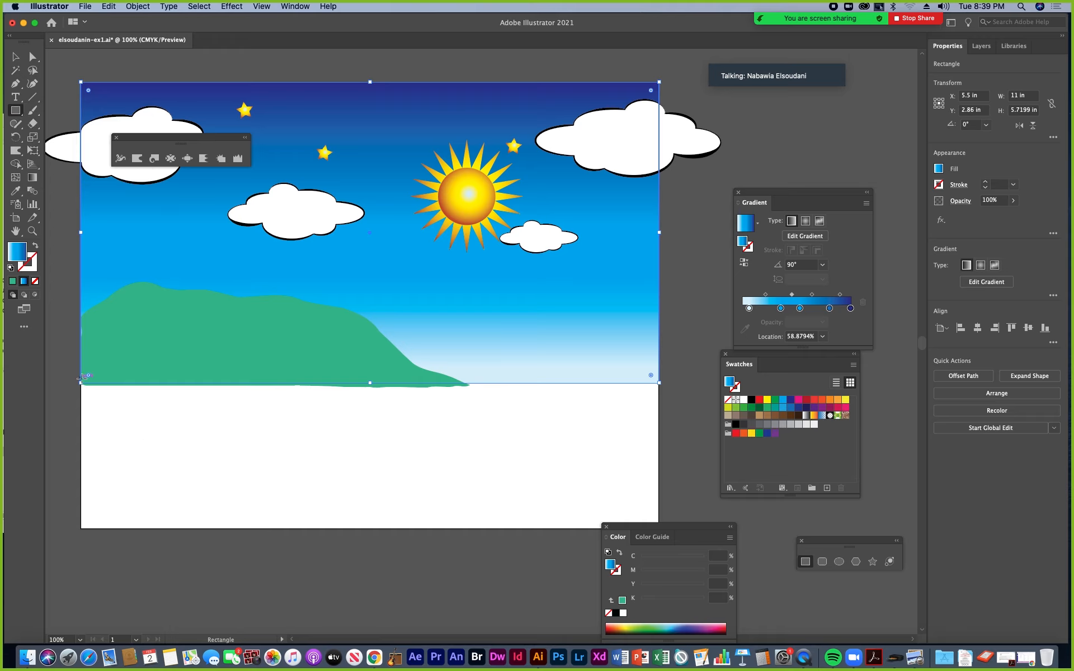
left_click_drag(82, 378, 659, 528)
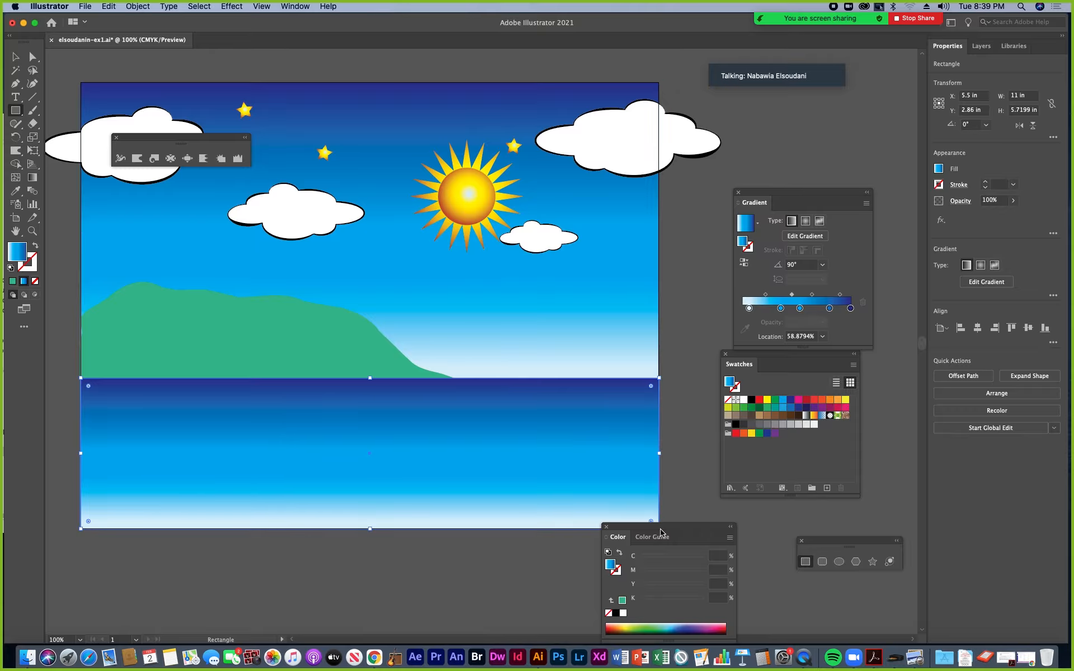
Bring the green hill to the front so that its base overlaps the water rectangle
key("v")
left_click(274, 350)
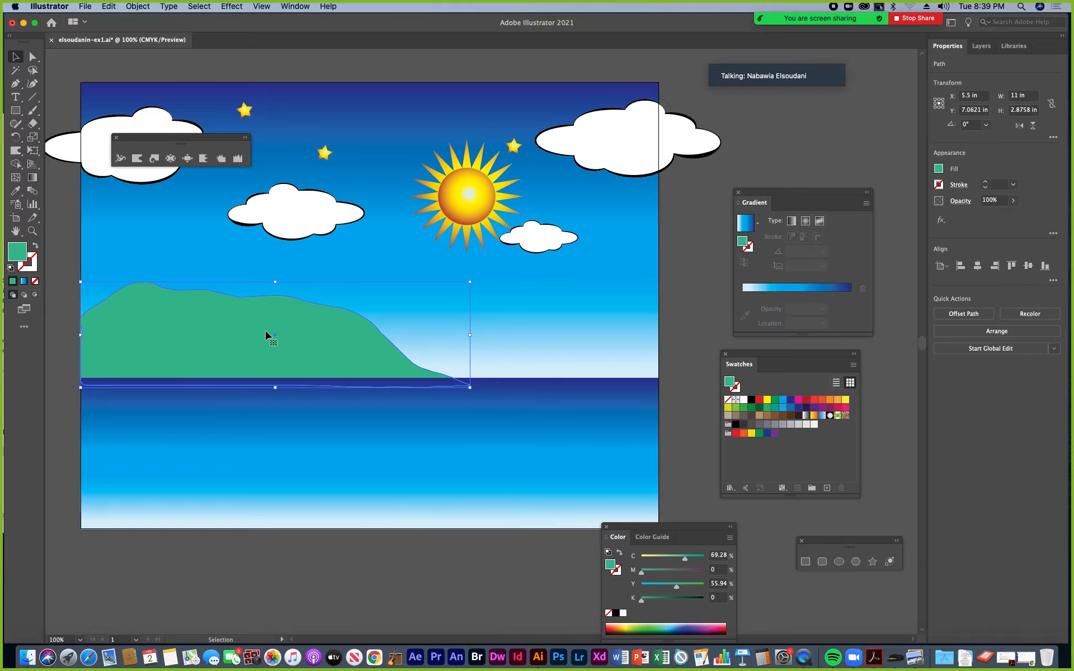
right_click(304, 346)
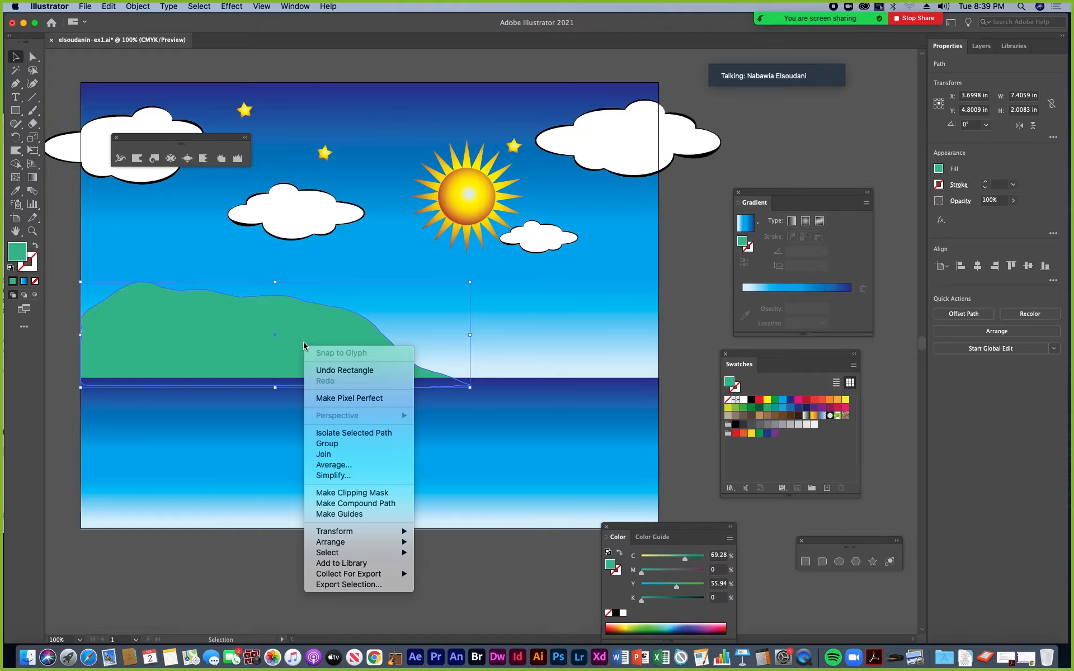
mouse_move(358, 542)
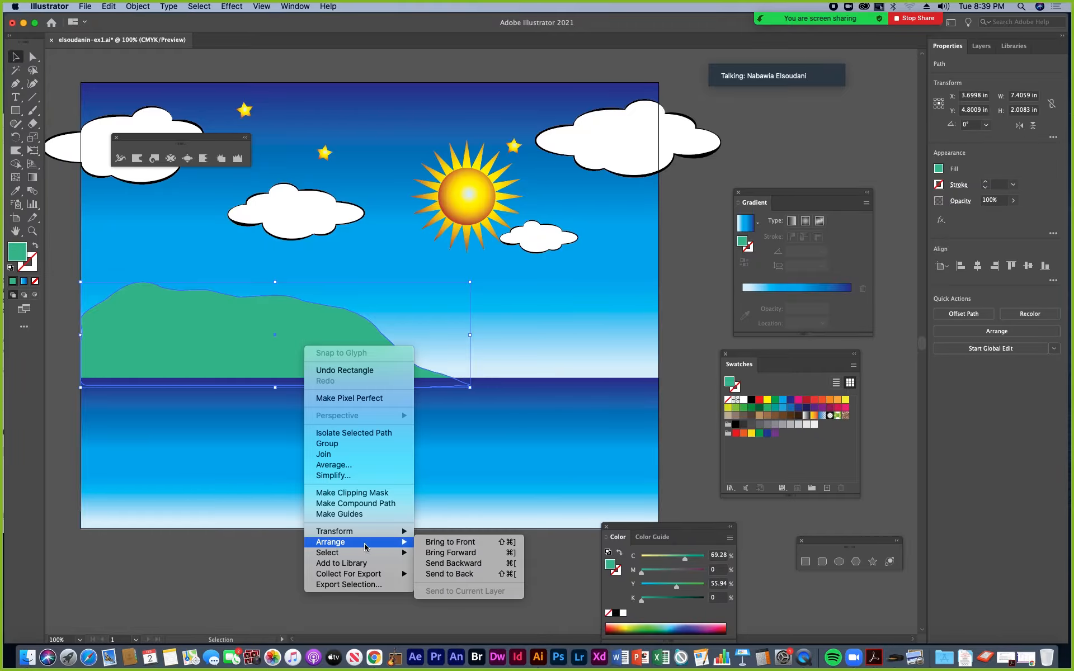
left_click(436, 543)
left_click(298, 566)
left_click(383, 476)
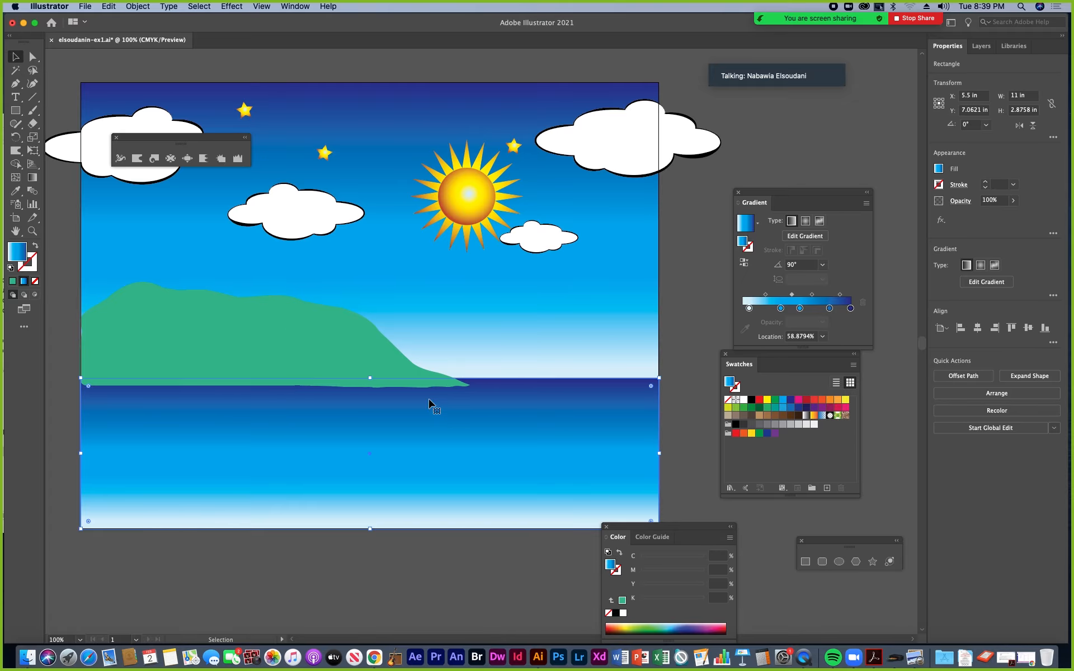
Duplicate the green hill and place the copy over the water, centred at about X 5.28 in, Y 6.9 in
left_click(305, 349)
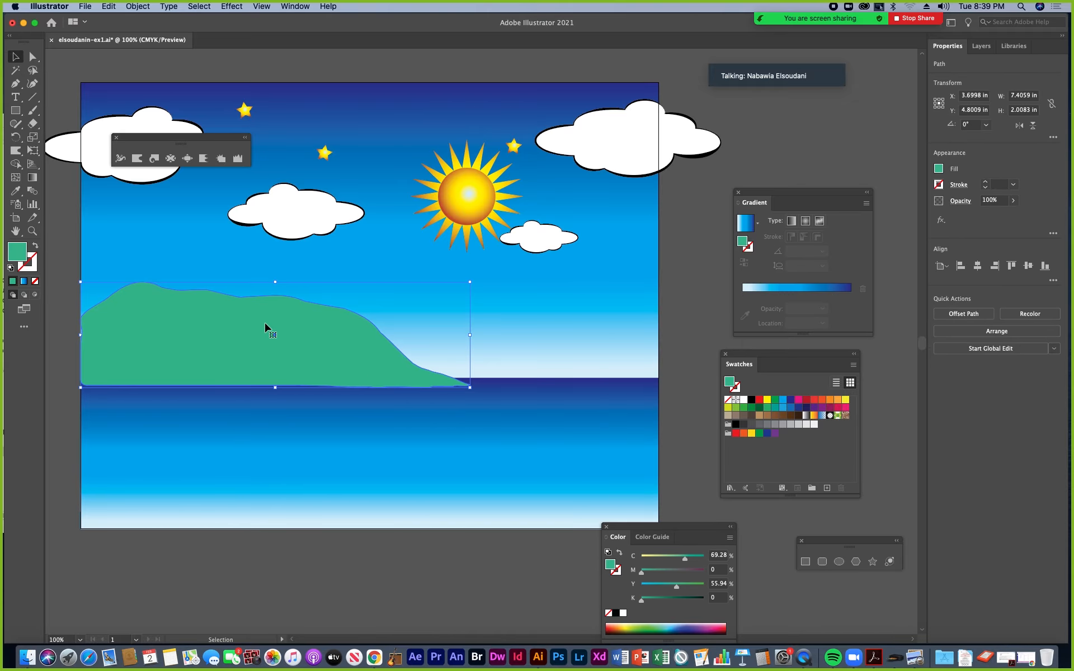
left_click_drag(267, 324, 282, 435)
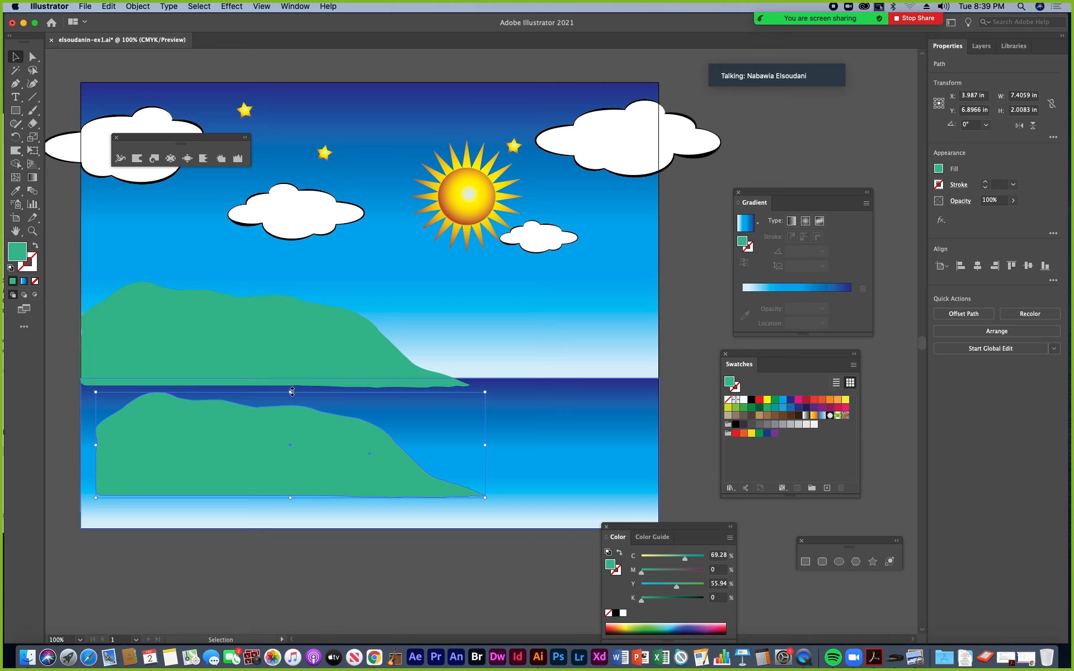
left_click_drag(291, 441, 348, 428)
left_click_drag(439, 449, 338, 434)
right_click(338, 431)
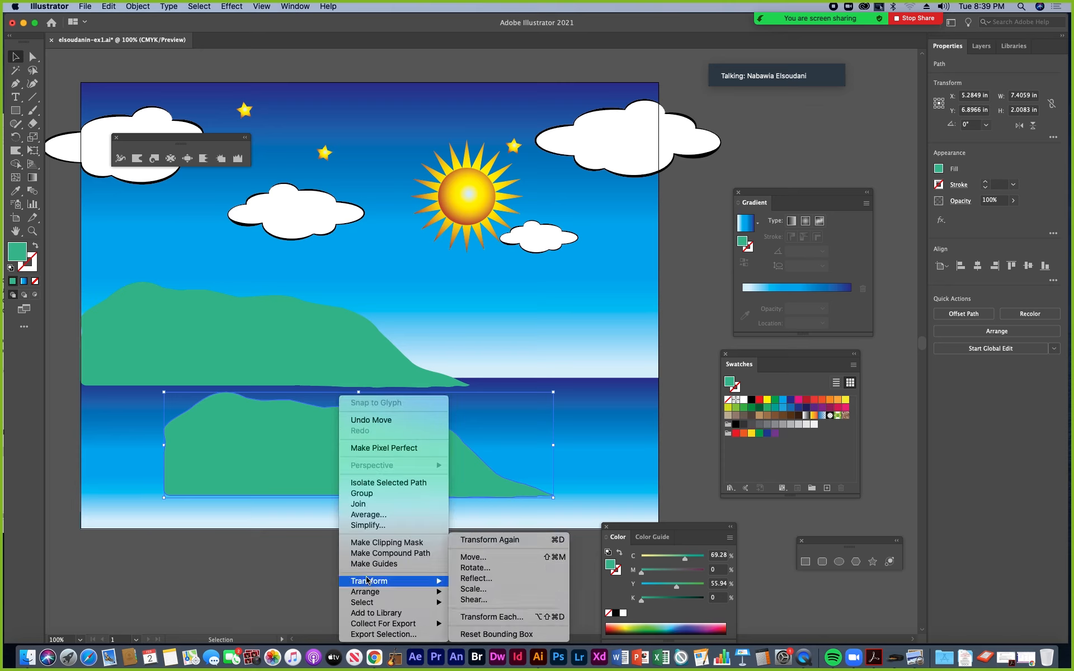
mouse_move(439, 582)
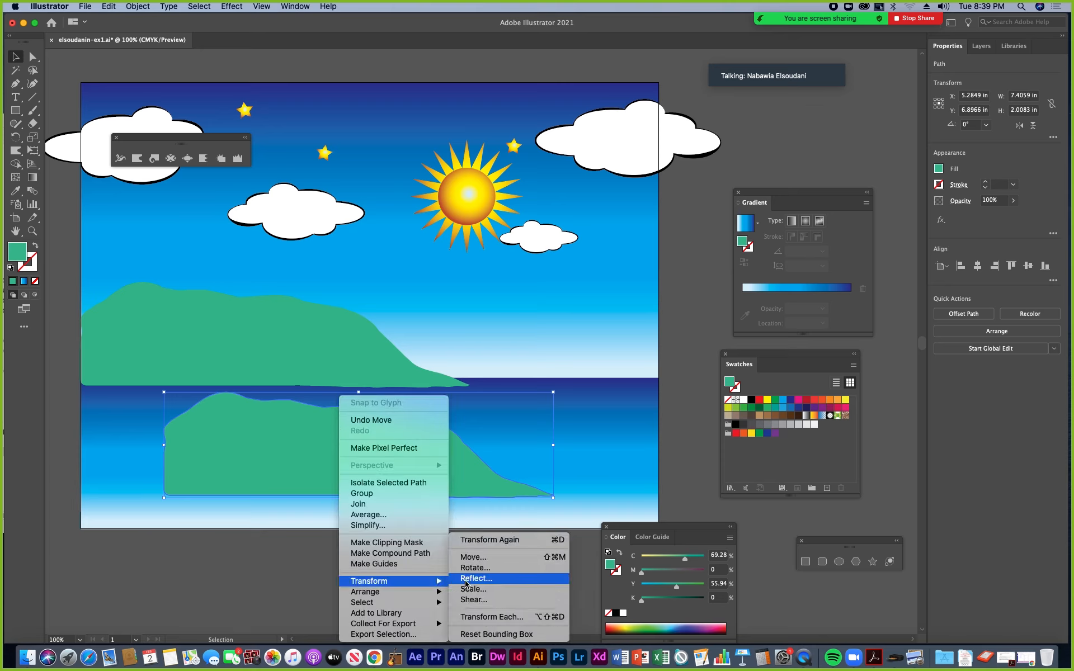
left_click(273, 464)
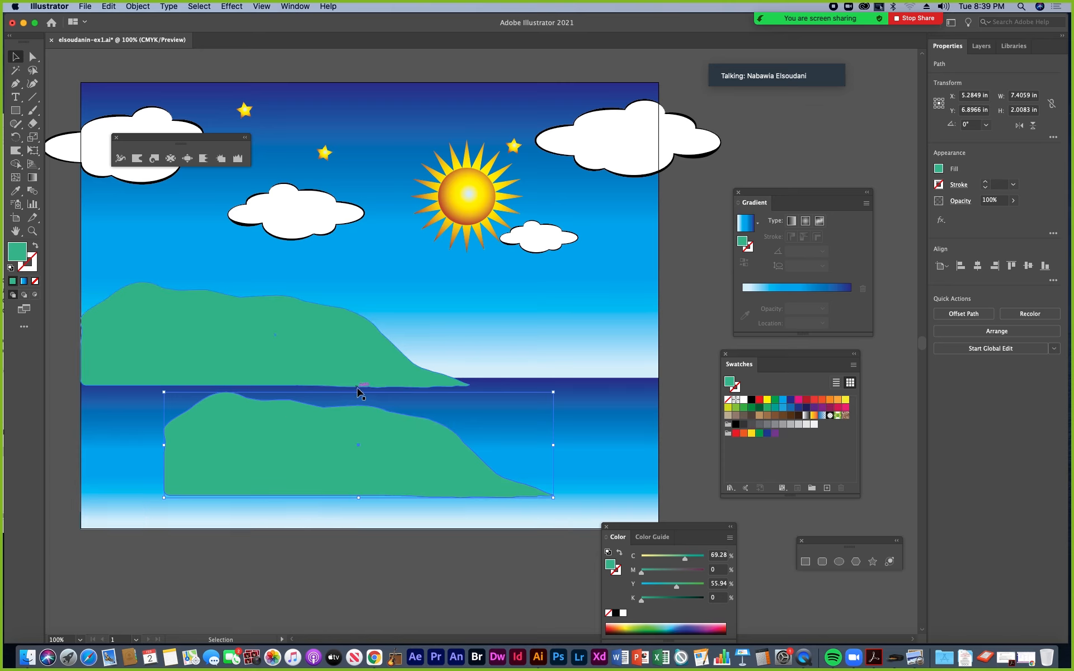
Flip the hill copy upside down at about 1.74 in high, align it beneath the original, and shift both slightly past the artboard's left edge
left_click_drag(359, 392, 276, 475)
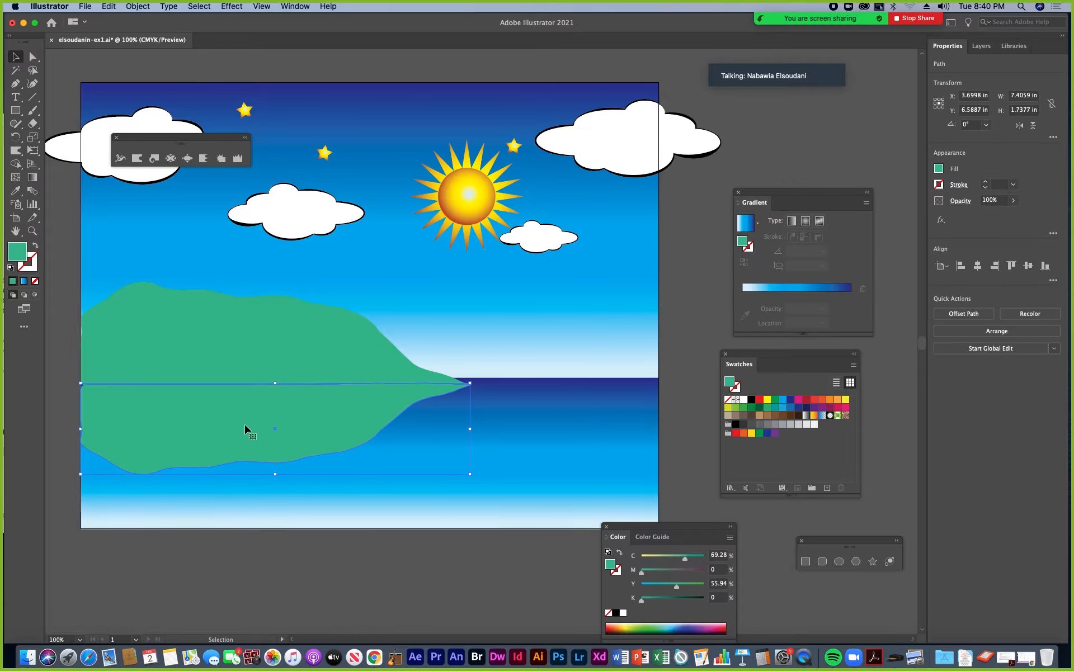
left_click_drag(239, 353, 232, 351)
left_click_drag(239, 408, 272, 415)
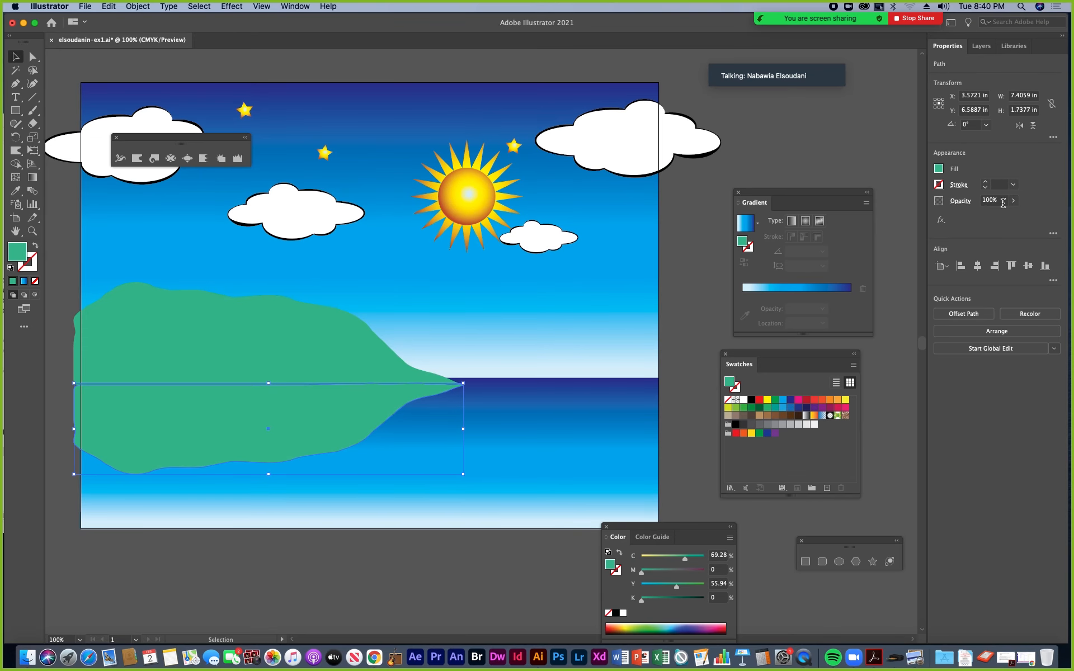
Lower the flipped hill's opacity to 48% to make it look like a reflection in the water
left_click(1013, 200)
left_click_drag(1003, 219, 994, 218)
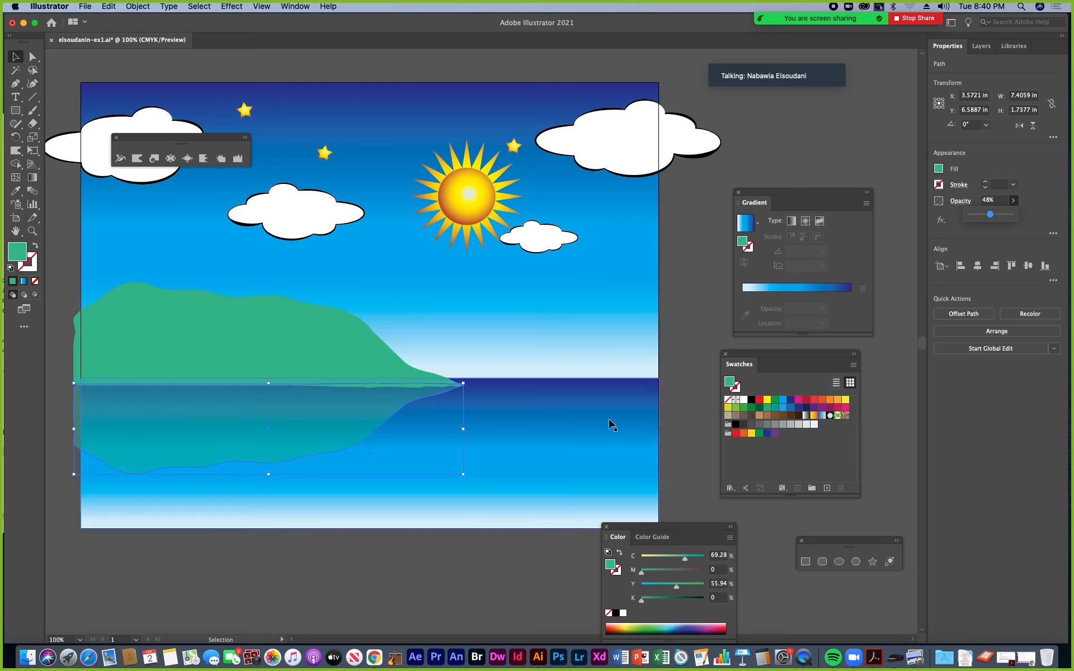
left_click(685, 396)
left_click(597, 441)
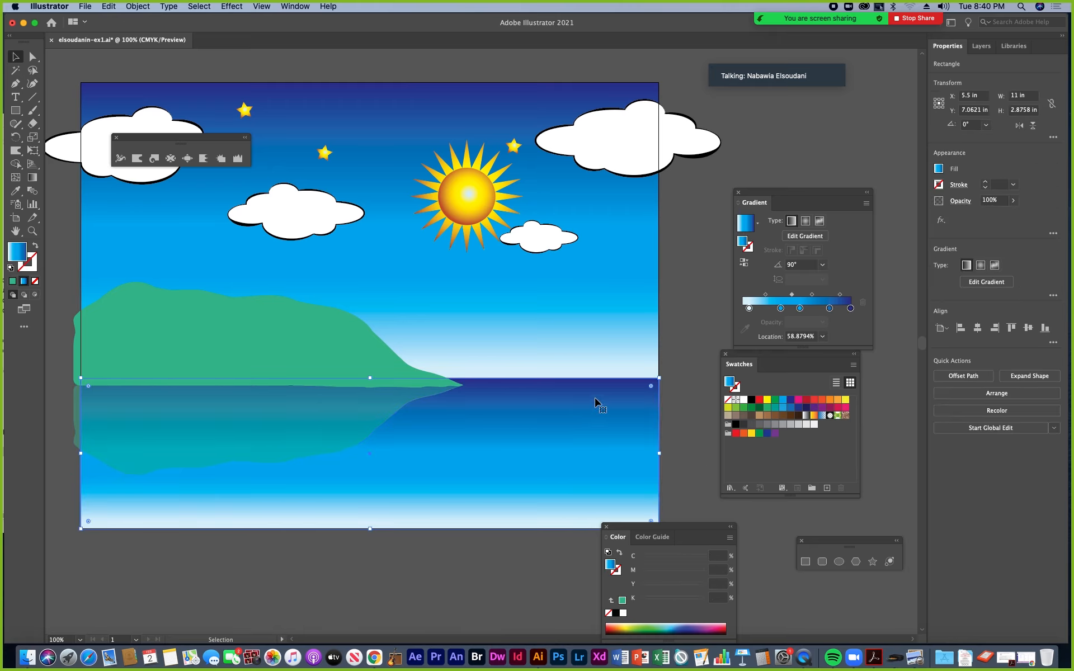
key("space")
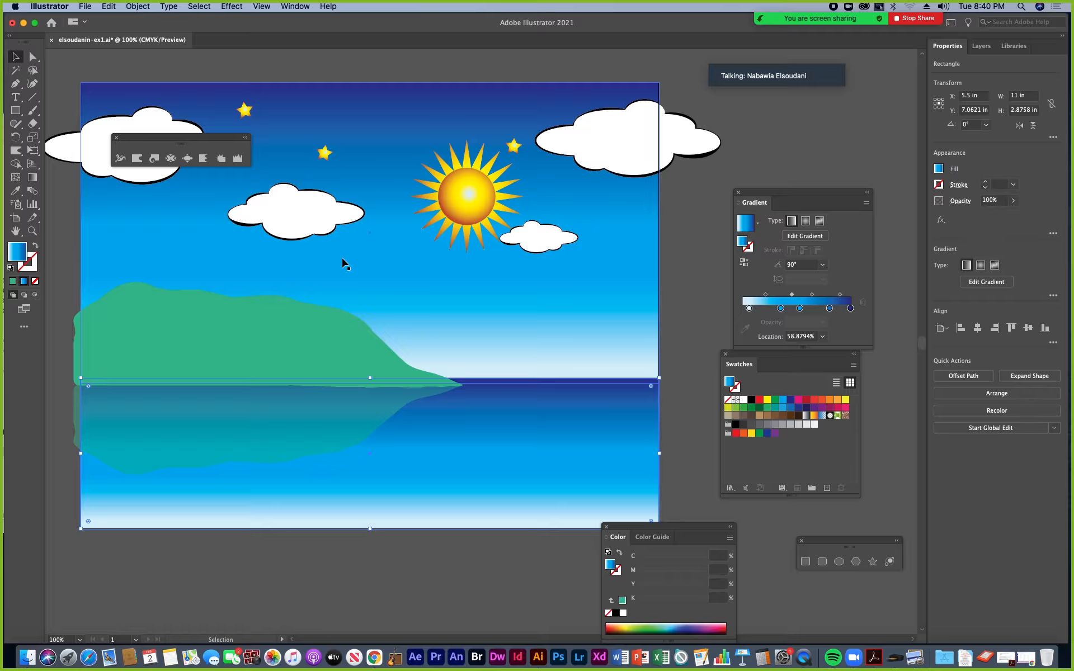
Draw a tall rectangle about 0.88 in wide and 4.71 in high beside the hill, and fill it with brown (C 40, M 70, Y 100, K 50)
left_click(16, 111)
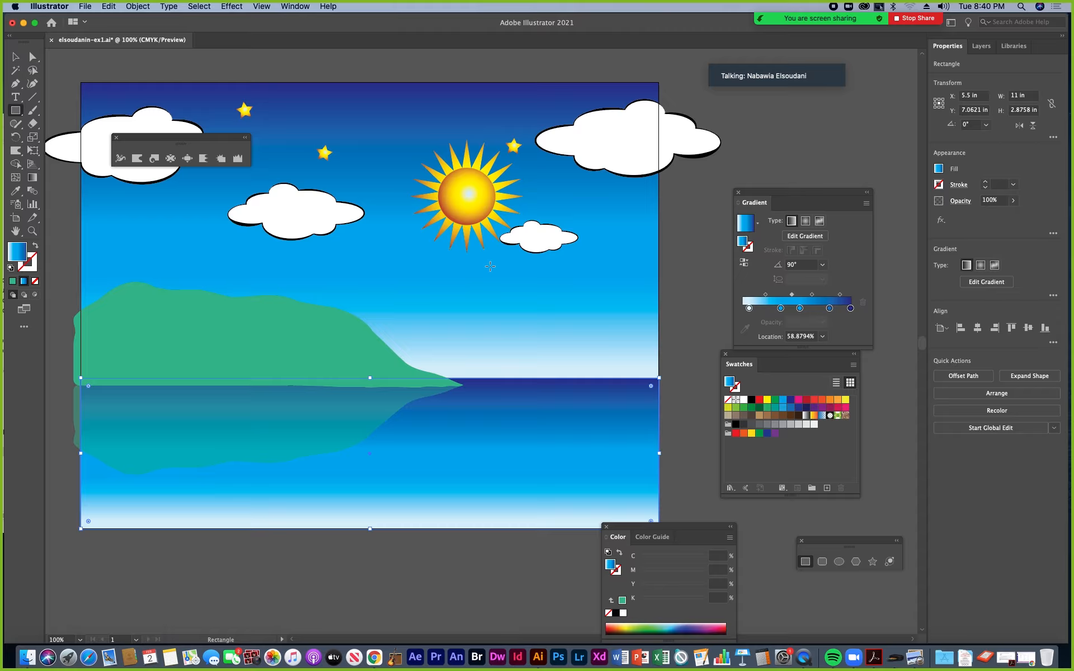
left_click_drag(490, 266, 535, 514)
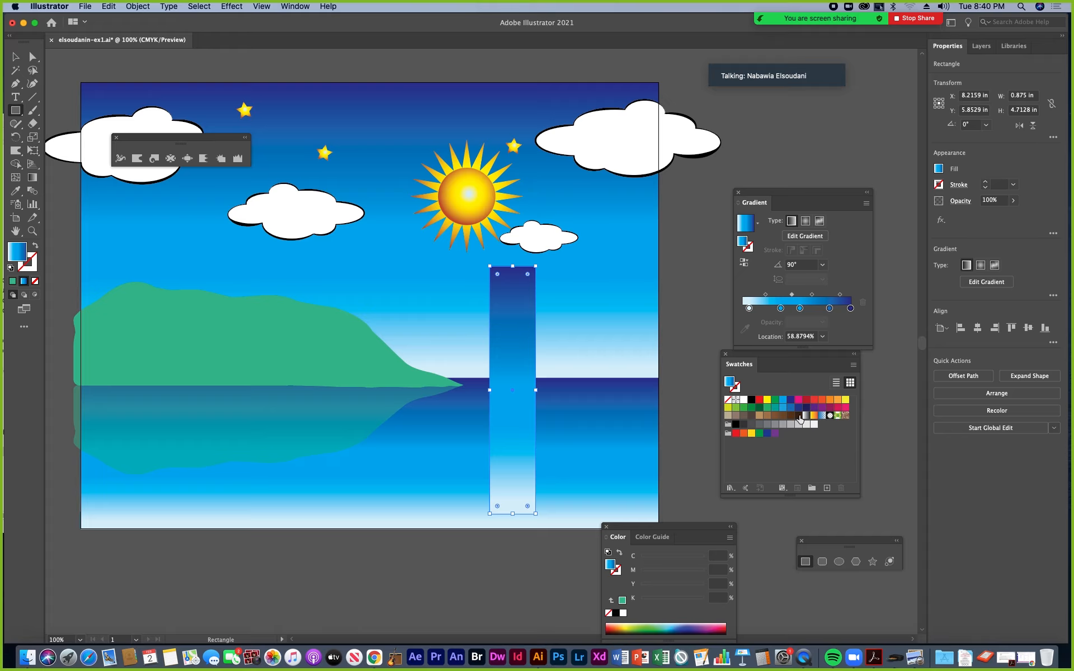
left_click(798, 416)
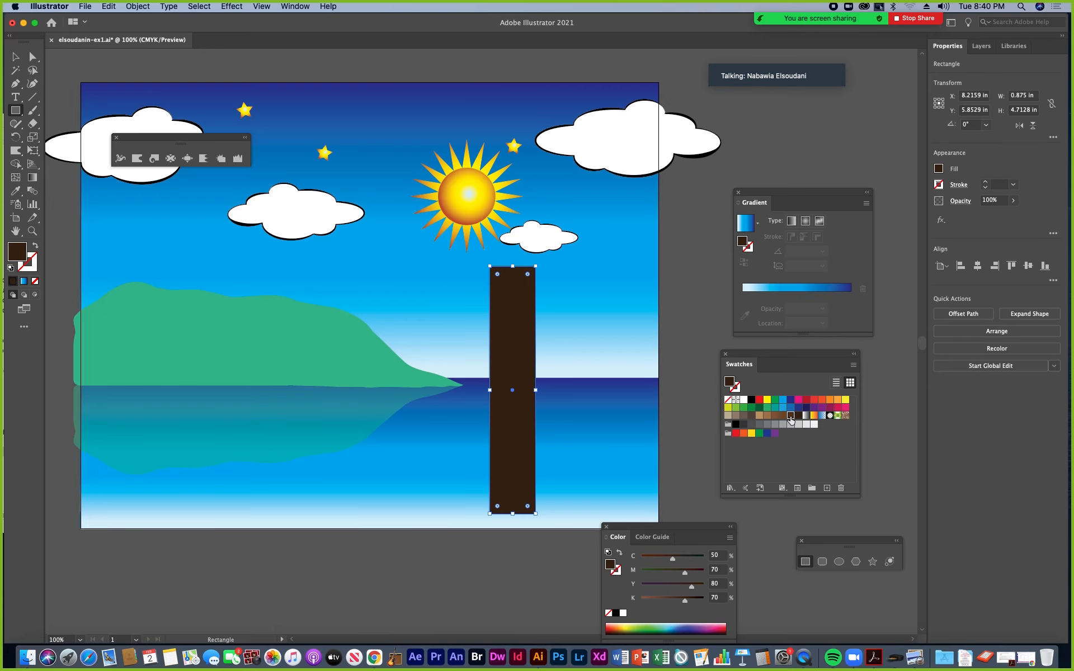
left_click(790, 416)
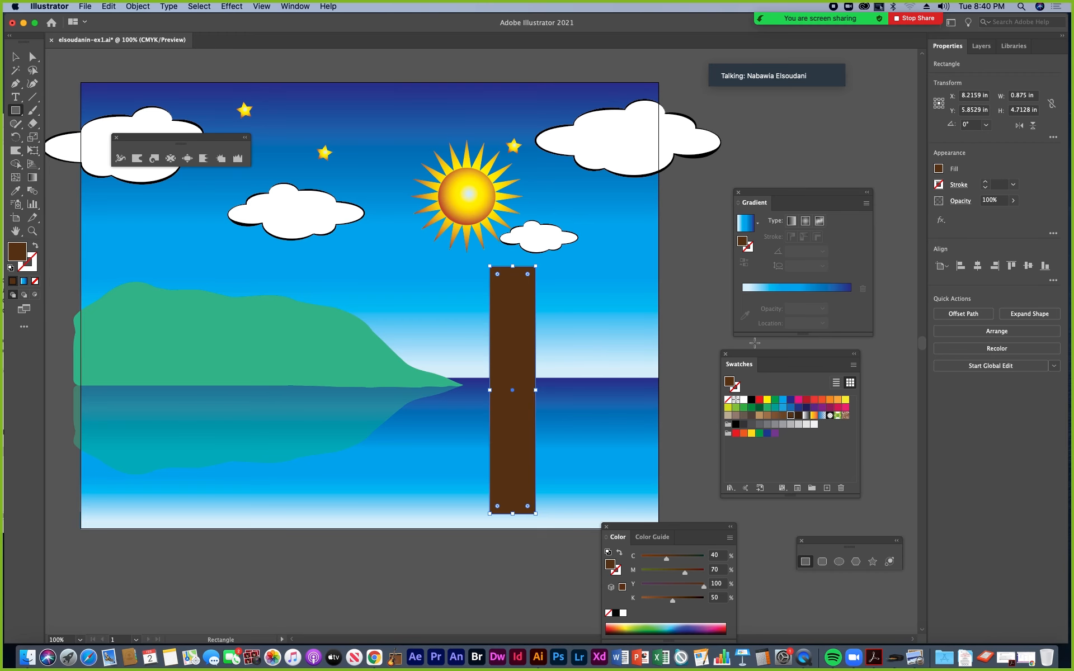
Give the tall rectangle a linear gradient from light brown to dark brown, removing the blue colour stops
left_click_drag(776, 209, 619, 217)
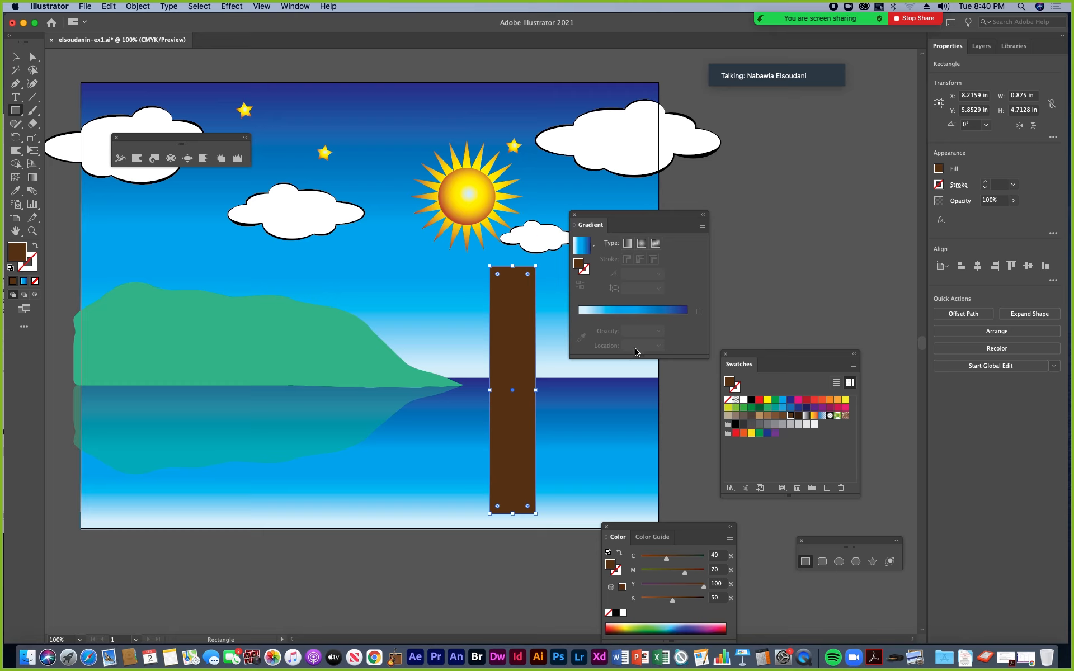
left_click_drag(791, 417, 686, 331)
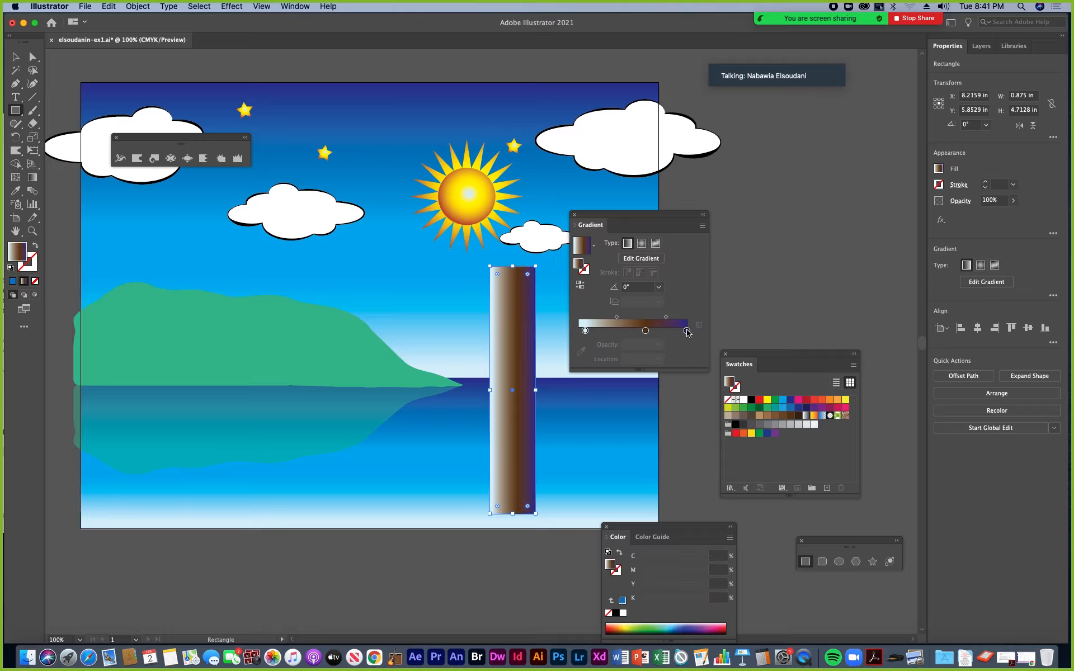
left_click_drag(688, 333, 690, 363)
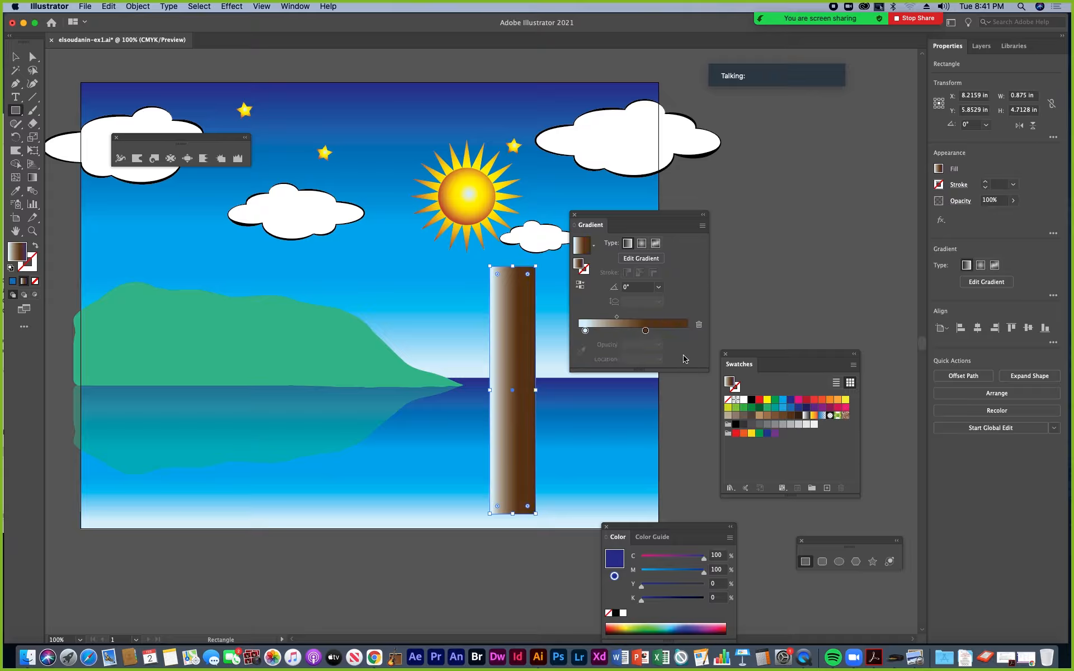
left_click_drag(767, 419, 598, 358)
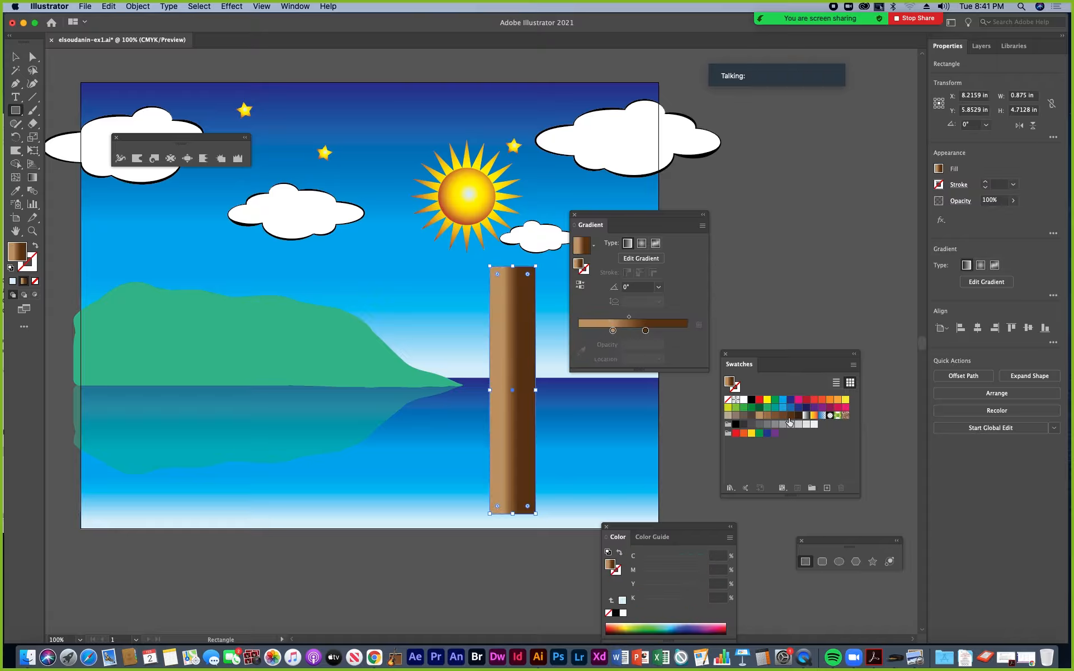
Add a golden stop (C 7, M 22, Y 89, K 7) at about 11.89% of the trunk's gradient, and position the dark brown stop at 62.41%
left_click(591, 331)
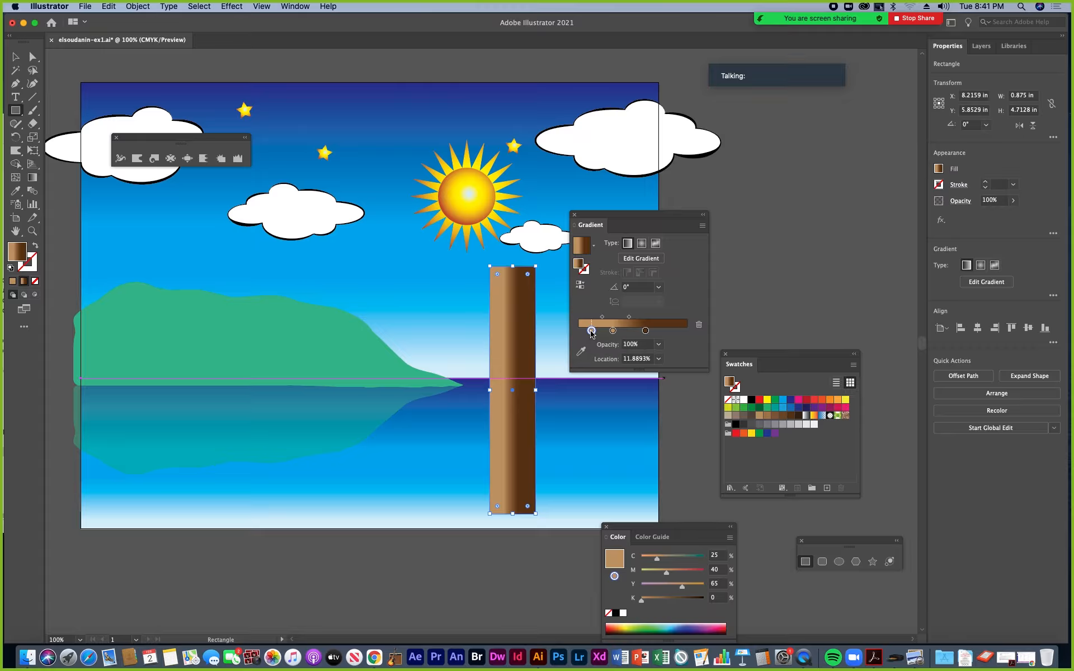
double_click(591, 332)
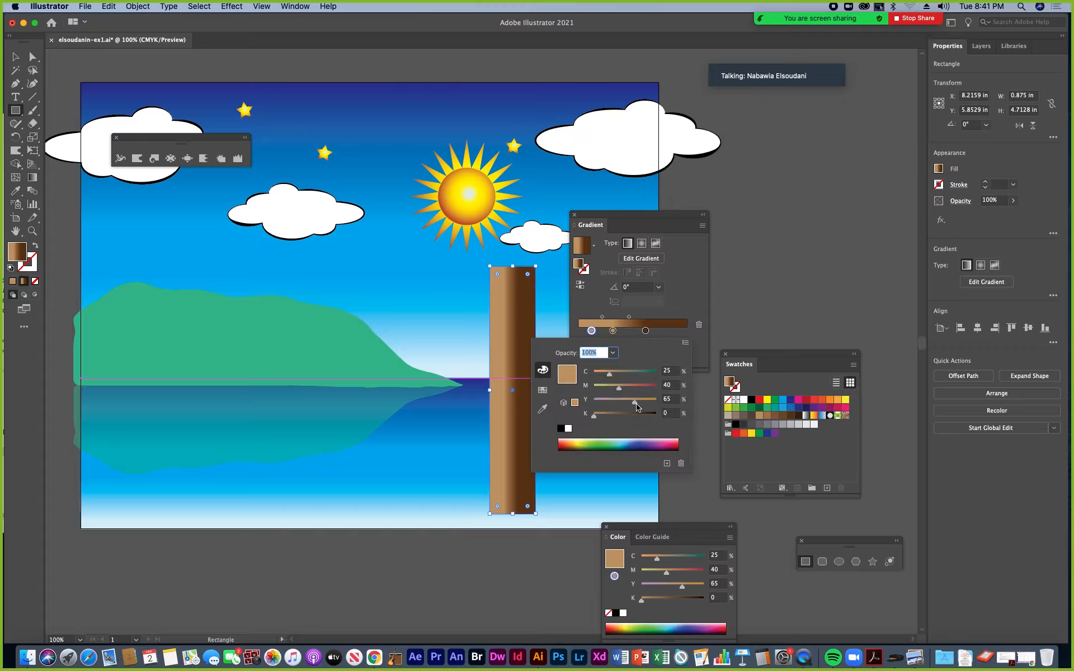
left_click_drag(651, 404, 599, 416)
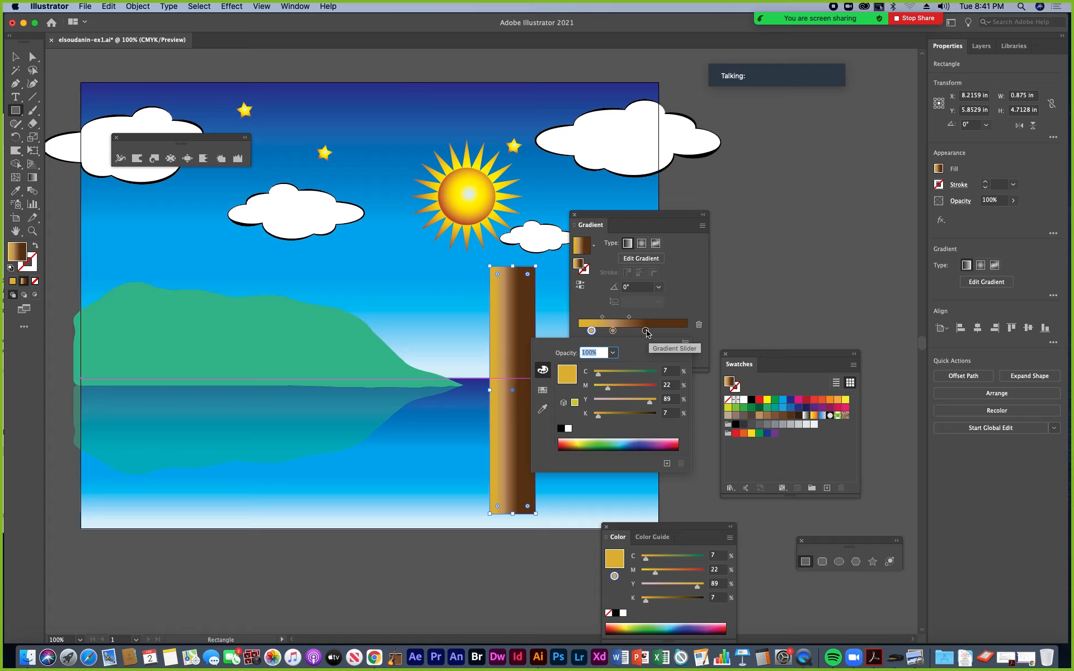
left_click_drag(645, 330, 658, 330)
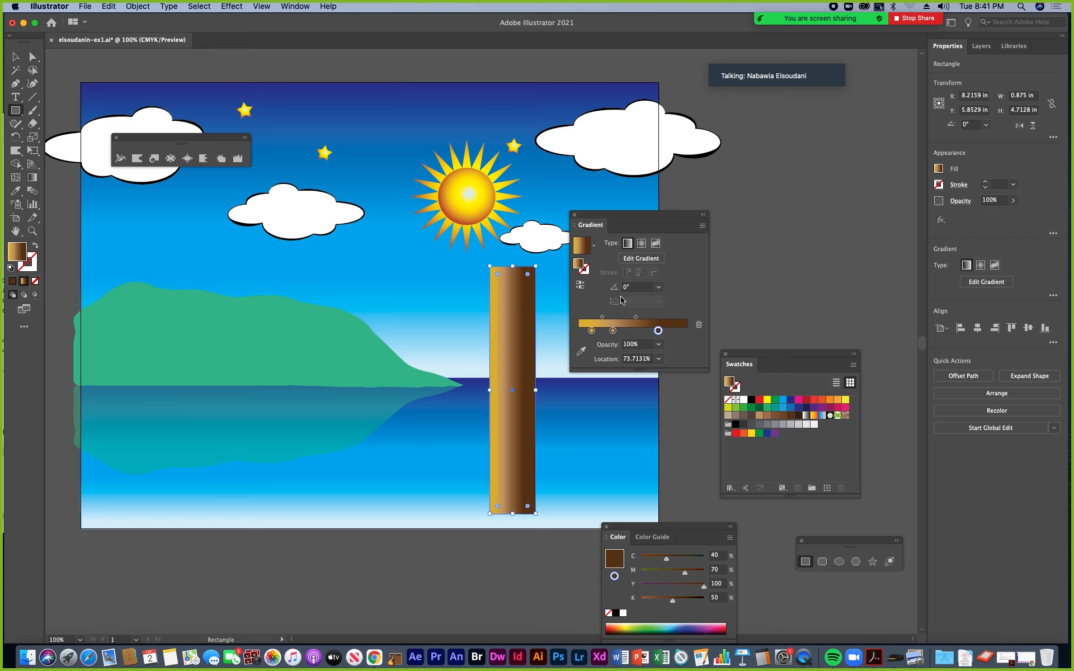
left_click_drag(658, 331, 645, 331)
left_click_drag(611, 225, 750, 193)
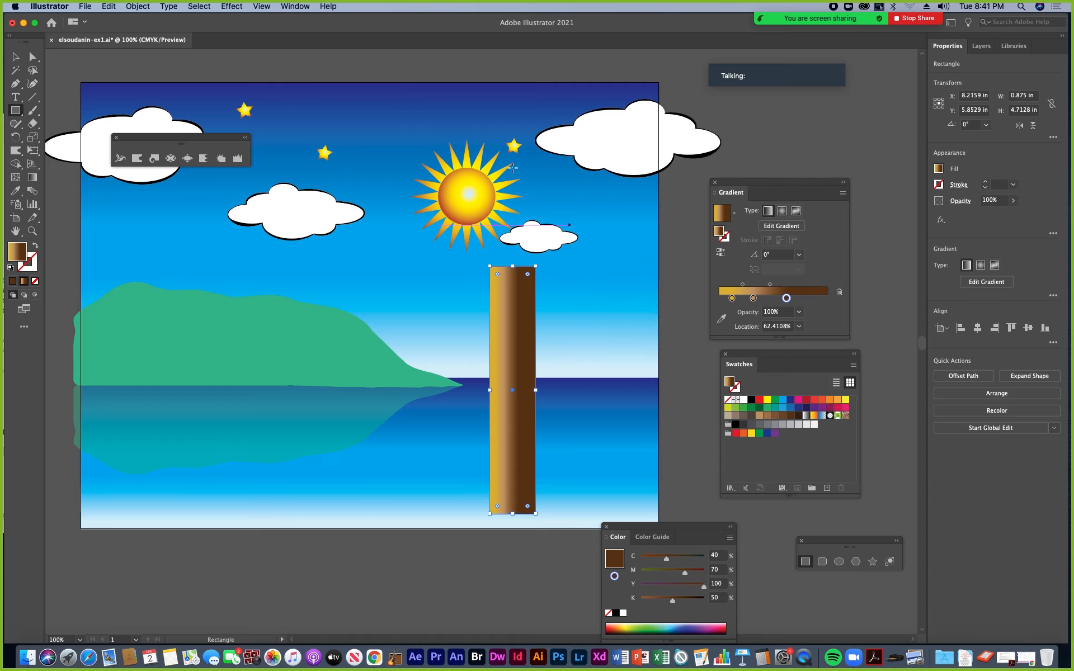
Enlarge the Warp brush into a tall ellipse and bend the brown rectangle into a curved trunk about 1.26 in wide and 4.79 in high
left_click(137, 160)
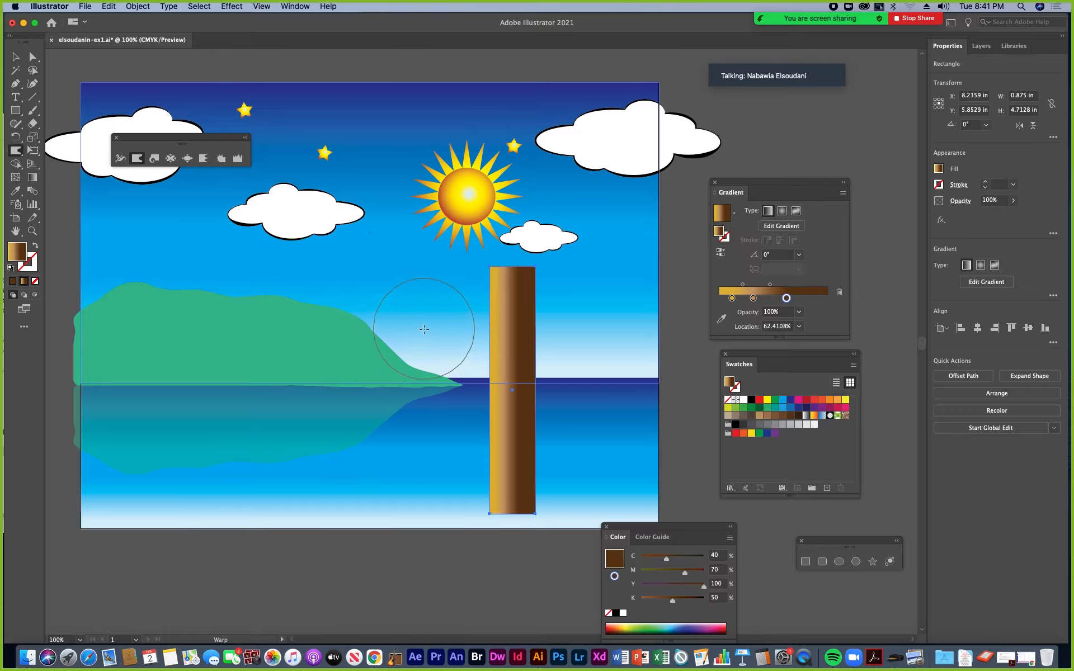
left_click_drag(420, 344, 423, 272)
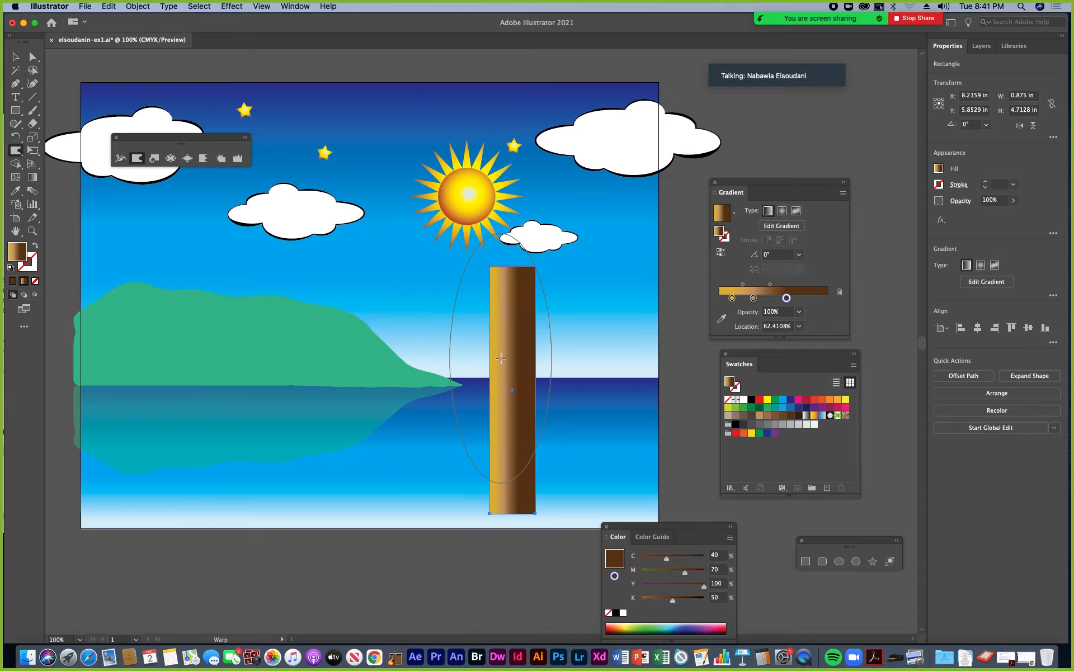
left_click_drag(506, 361, 519, 356)
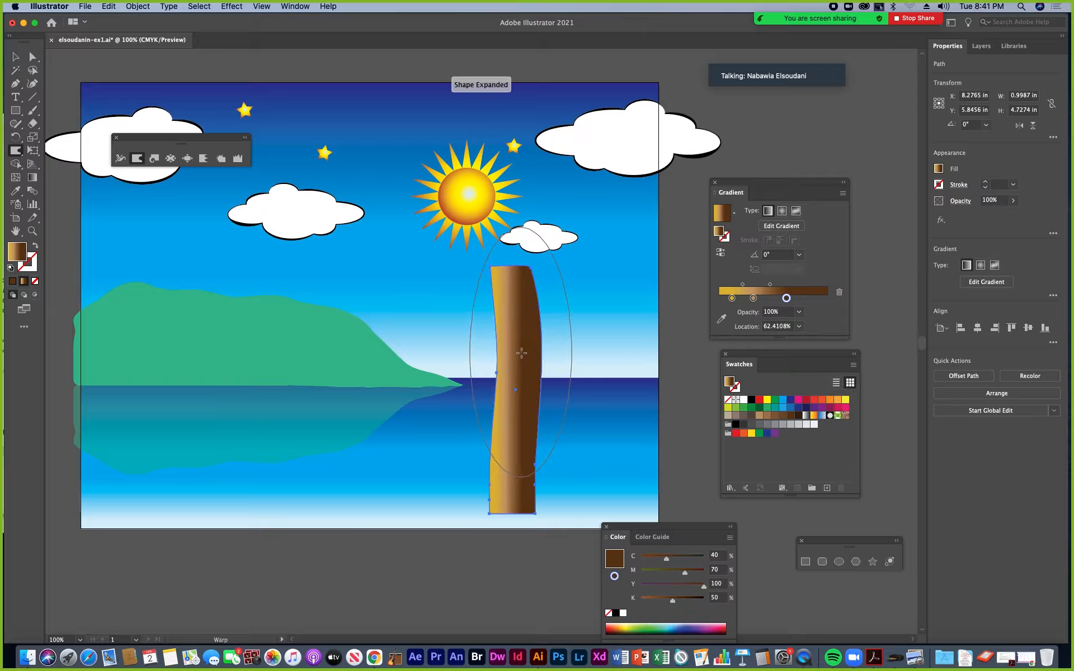
left_click(15, 57)
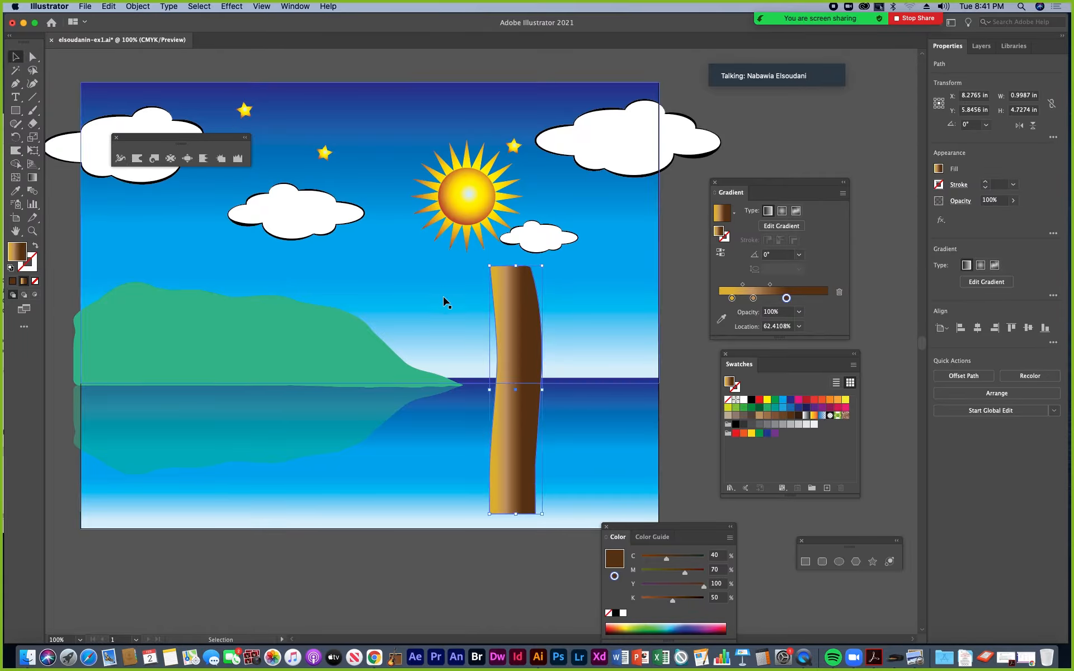
left_click(137, 158)
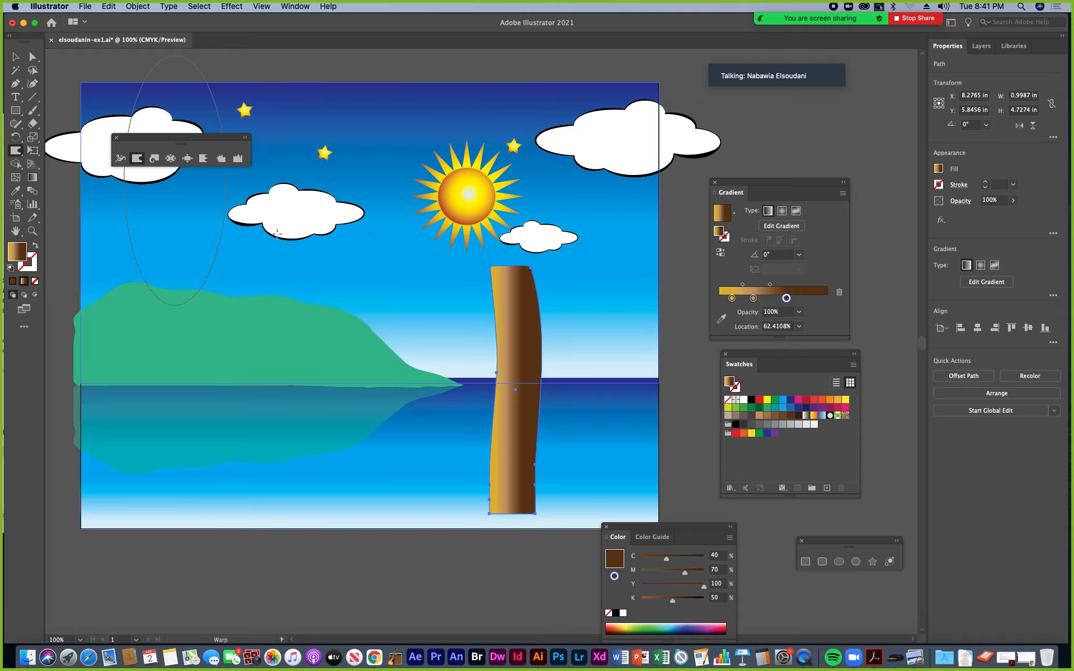
mouse_move(512, 361)
left_mouse_down()
mouse_move(524, 358)
mouse_move(483, 386)
mouse_move(504, 393)
left_mouse_up()
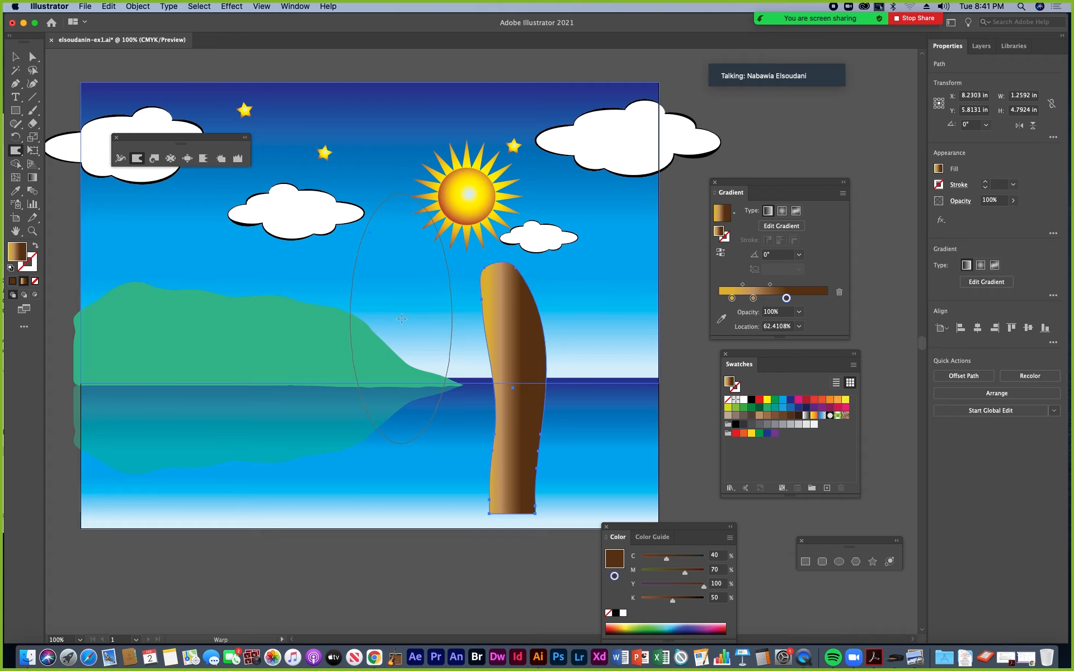
Shrink the Warp brush to about 1.15 in wide and 0.98 in high, and set its intensity to 80%
left_click_drag(408, 311, 394, 414)
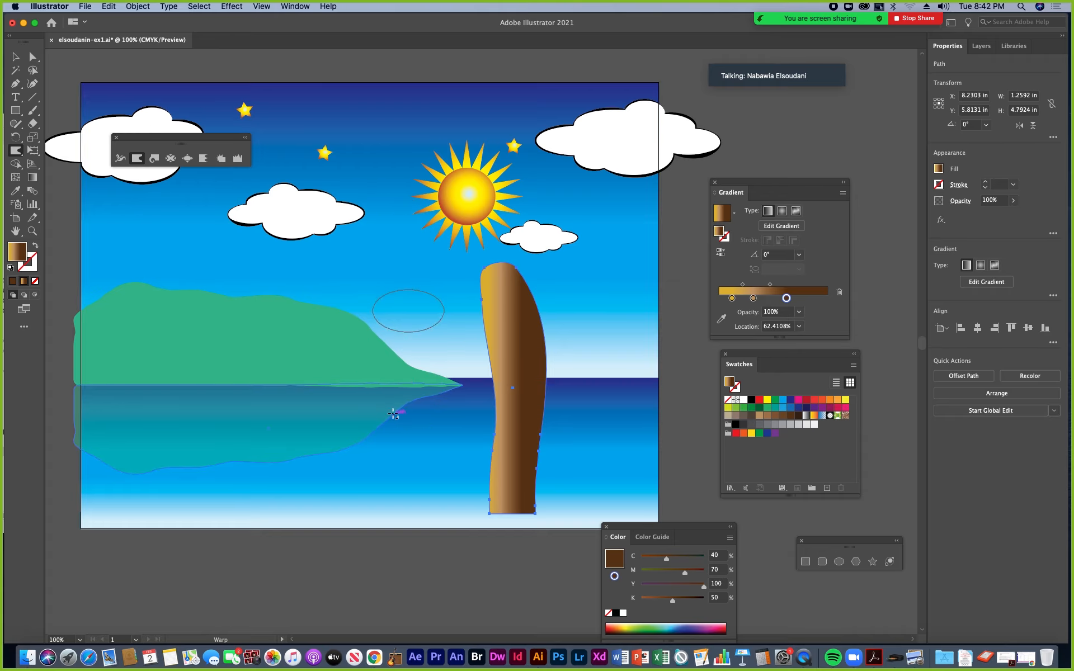
double_click(137, 159)
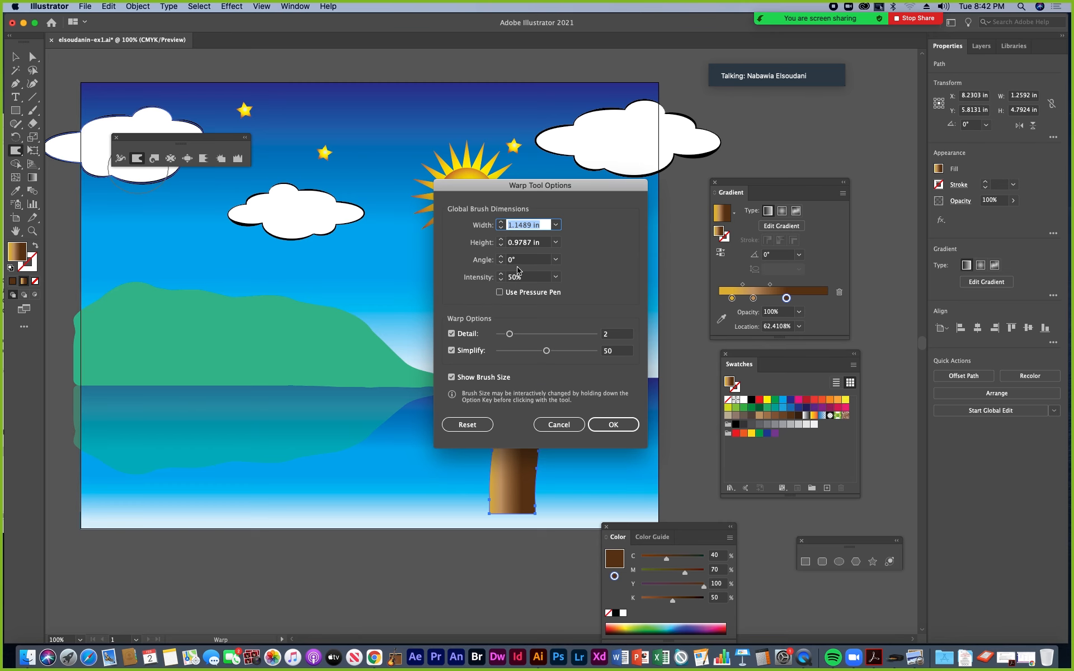
left_click(555, 277)
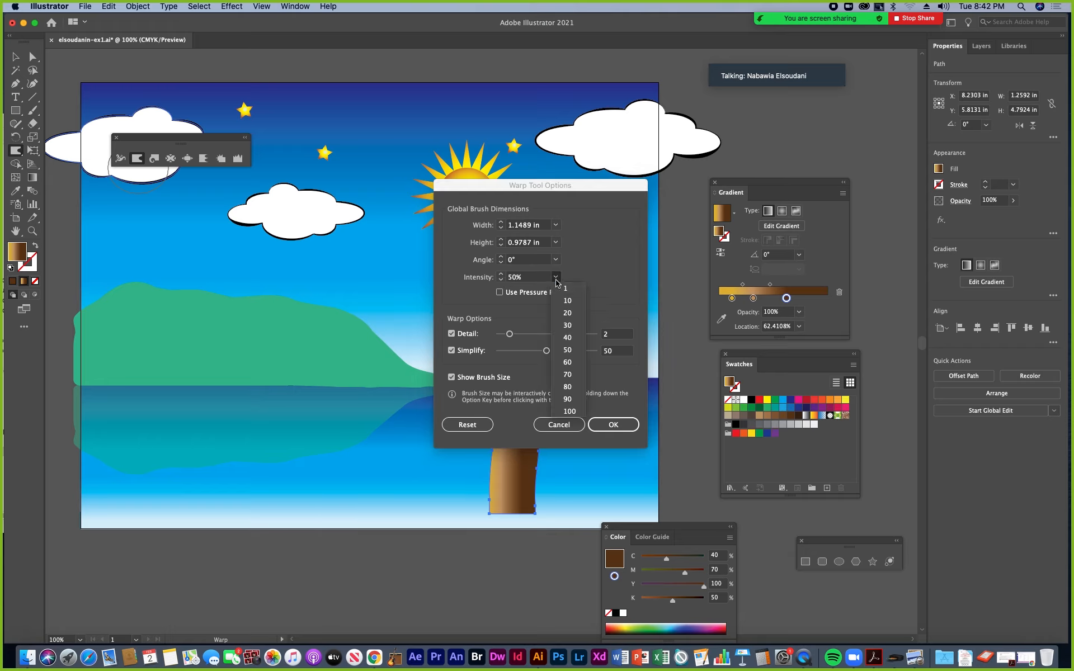
left_click(569, 386)
left_click(613, 425)
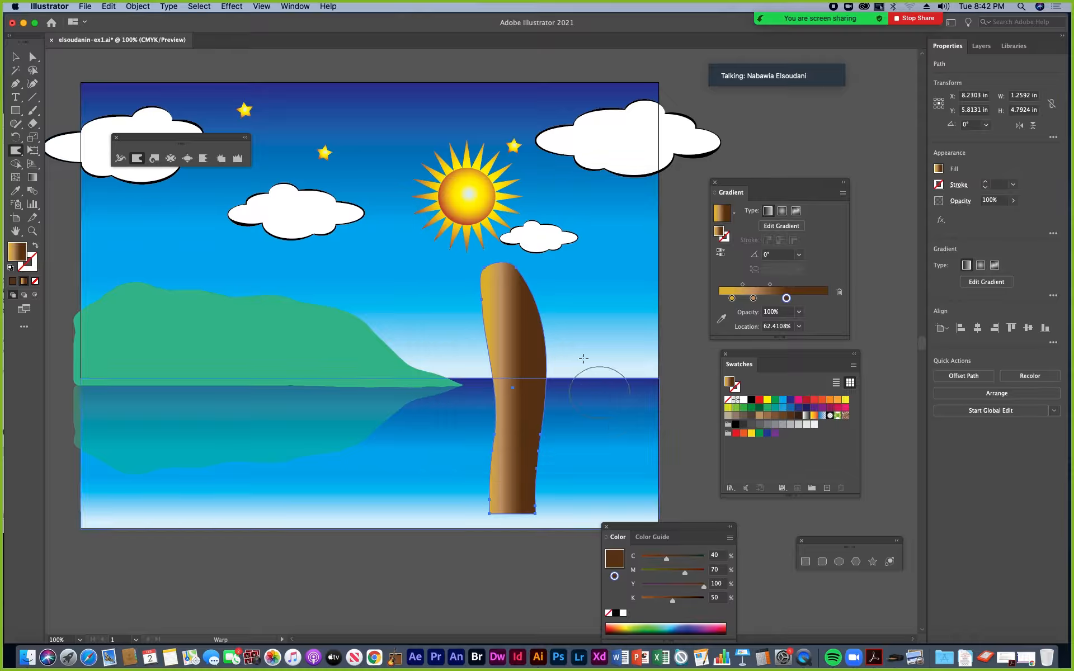
Warp three main branches out of the trunk's upper end, making the tree about 3.9 in wide and 6.61 in high
left_click_drag(486, 284, 444, 241)
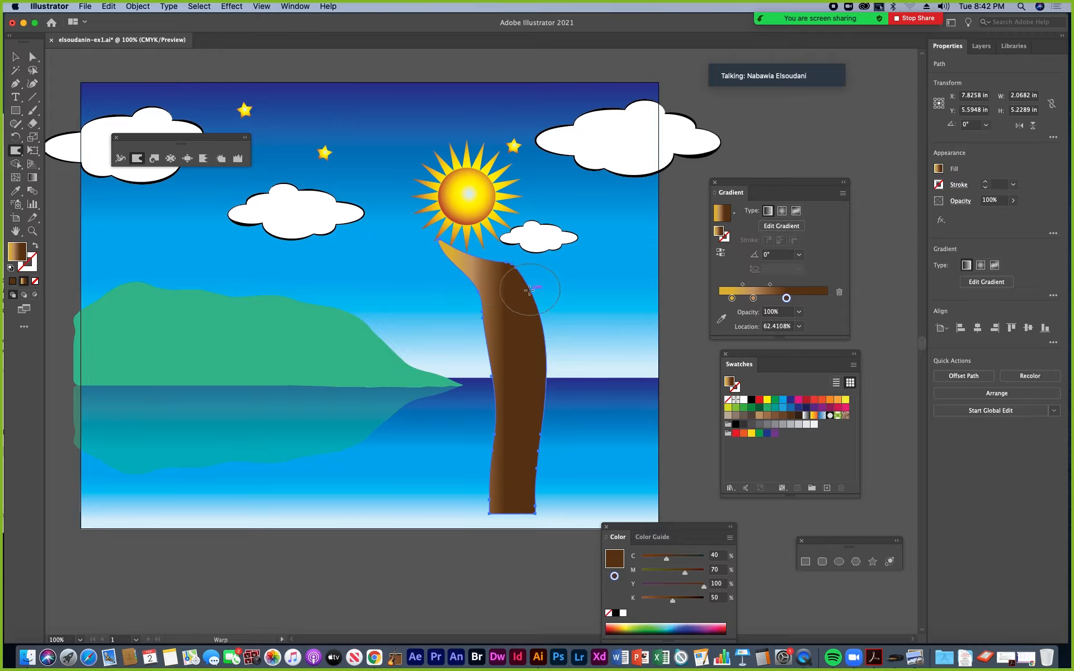
left_click_drag(524, 281, 537, 222)
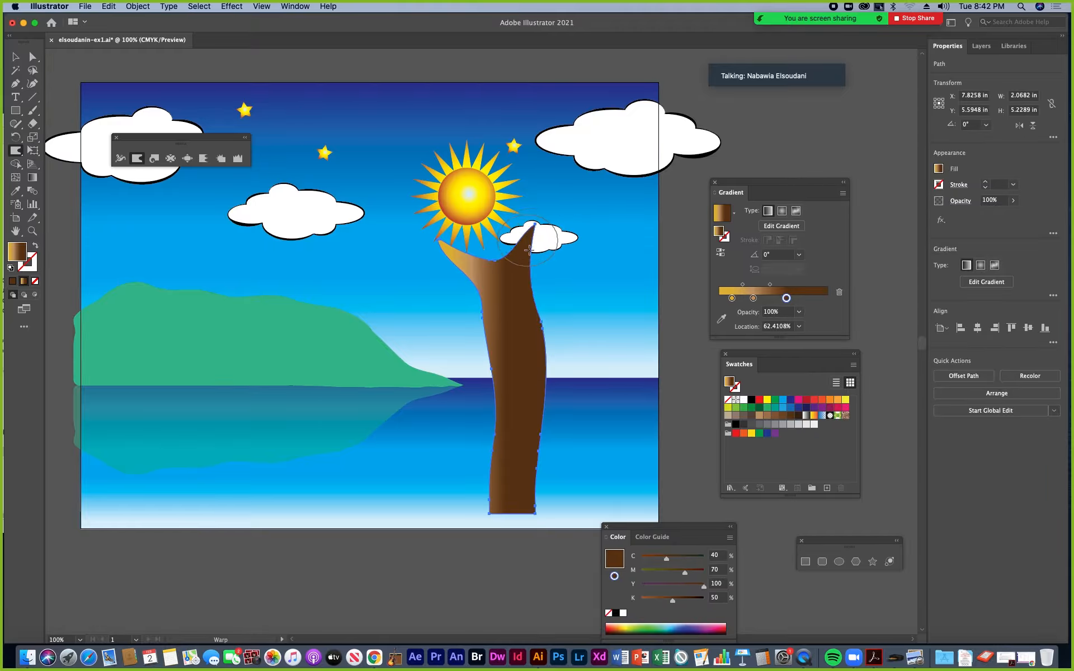
left_click_drag(535, 163, 536, 164)
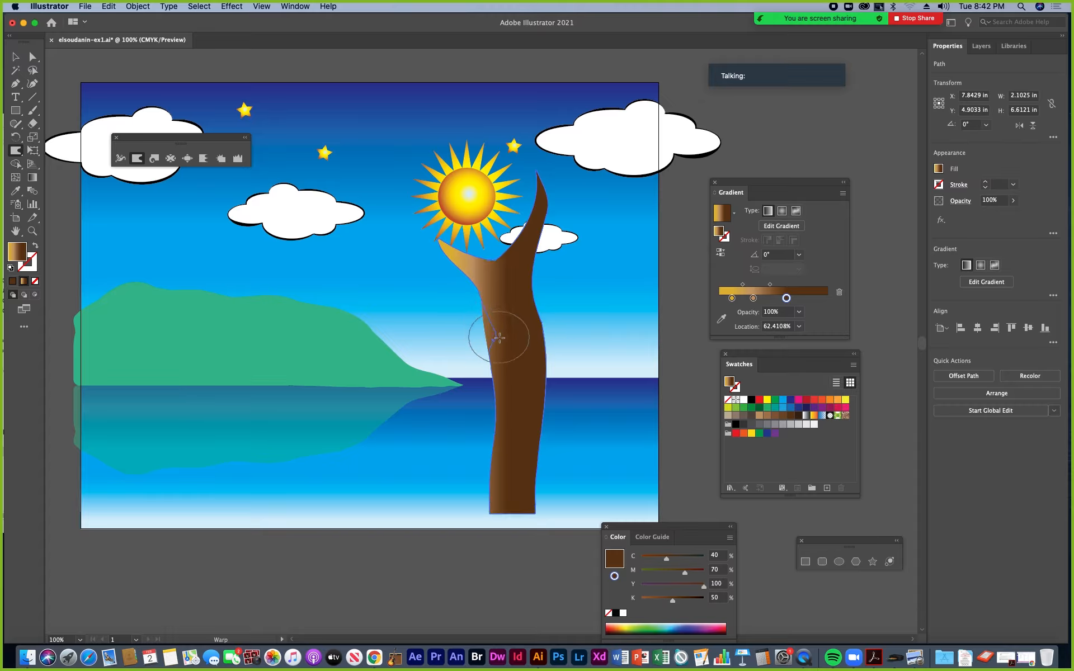
mouse_move(538, 316)
left_mouse_down()
mouse_move(554, 288)
mouse_move(599, 254)
mouse_move(568, 274)
mouse_move(596, 245)
mouse_move(605, 208)
mouse_move(643, 188)
left_mouse_up()
With a smaller Warp brush, pull forked twigs out of all the main branches, widening the tree to about 4.78 in
key("super+plus")
key("super+plus")
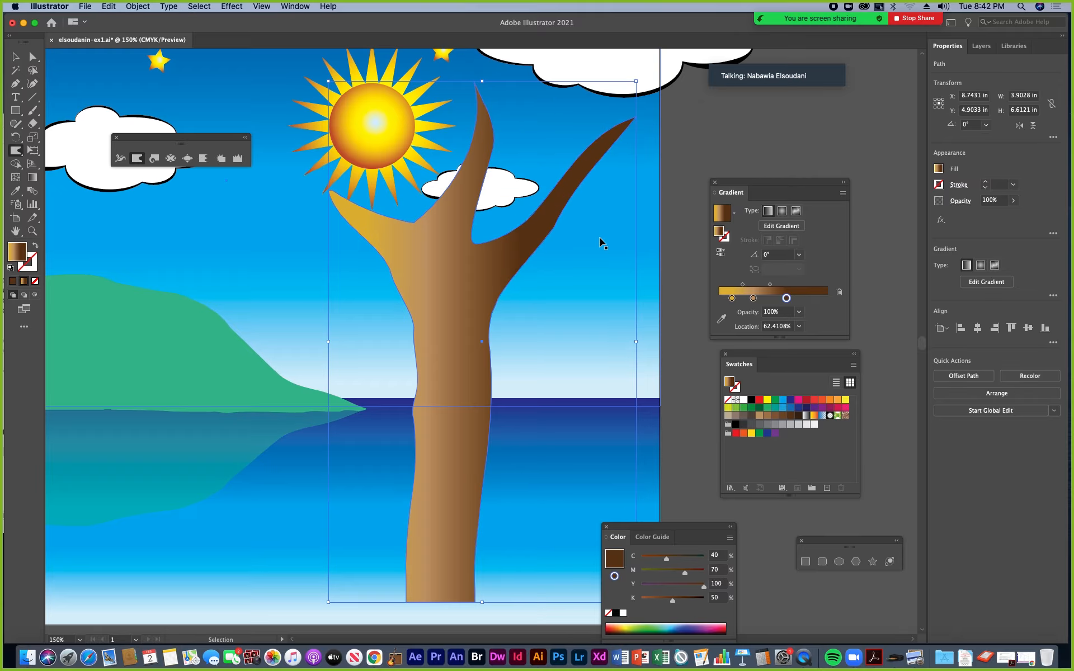
left_click_drag(567, 199, 493, 431)
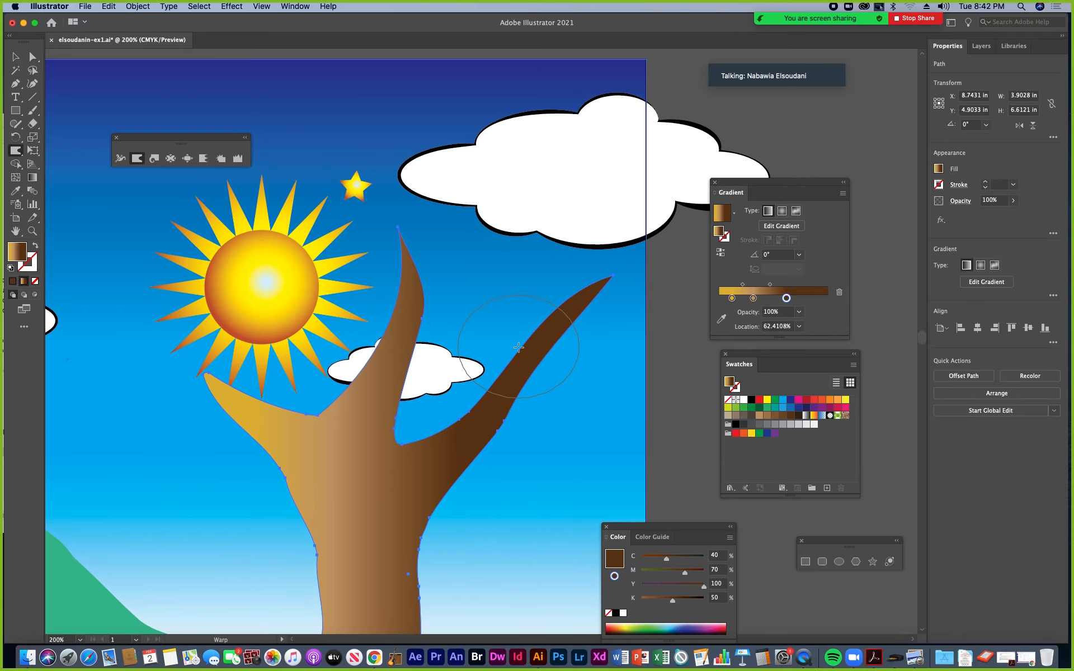
left_click_drag(507, 352, 484, 373)
left_click_drag(534, 324, 534, 209)
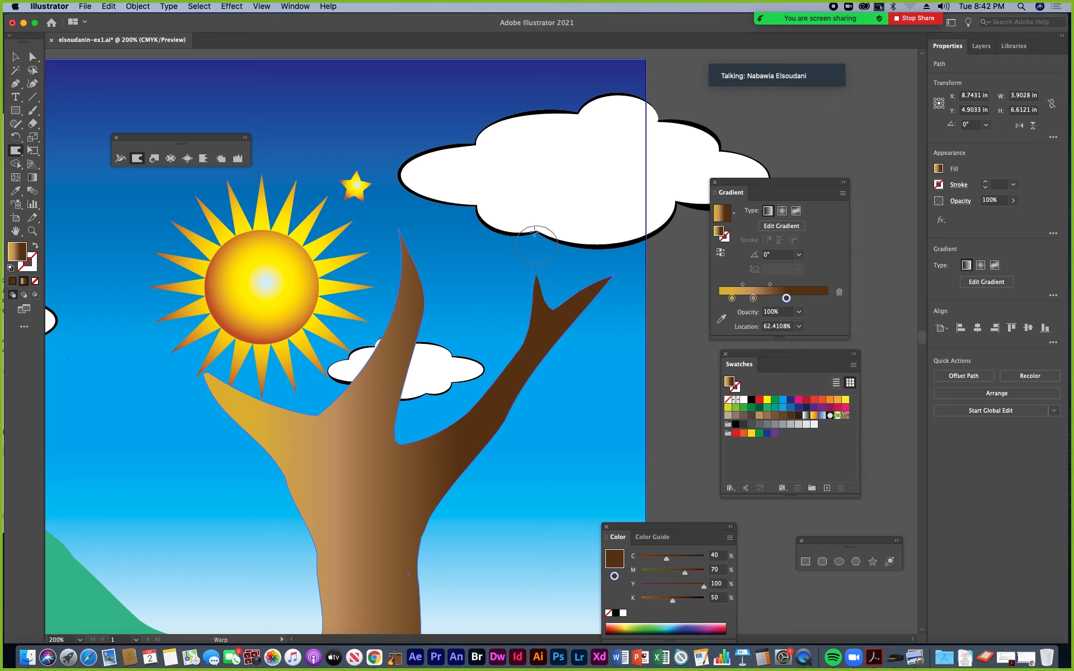
left_click_drag(598, 281, 650, 254)
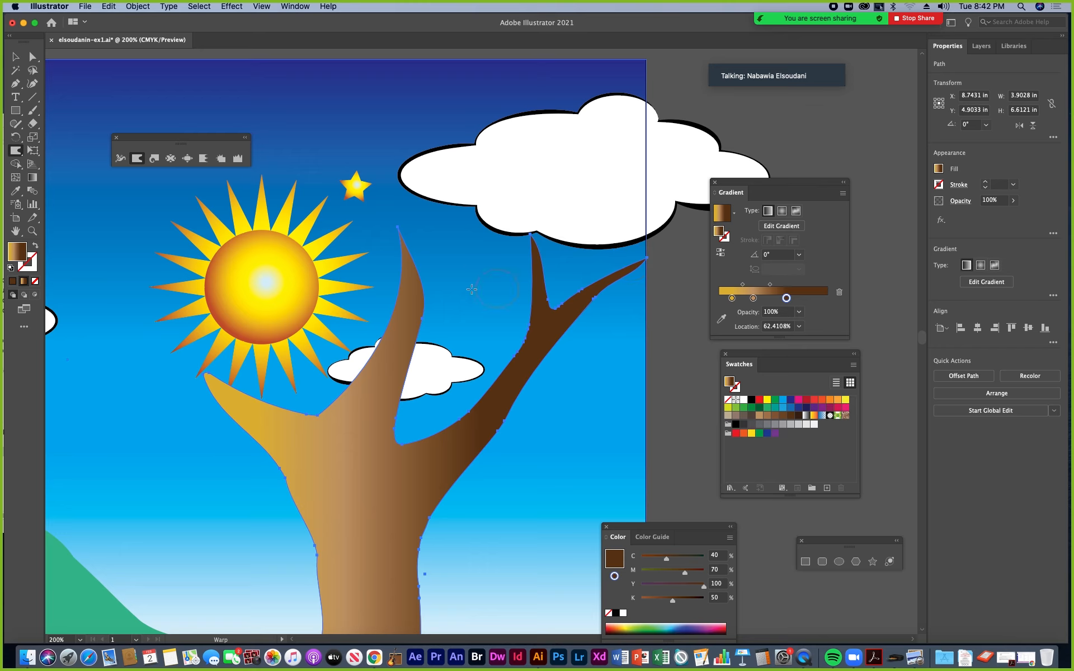
left_click_drag(419, 306, 502, 258)
mouse_move(259, 407)
left_mouse_down()
mouse_move(254, 311)
mouse_move(255, 382)
mouse_move(250, 320)
left_mouse_up()
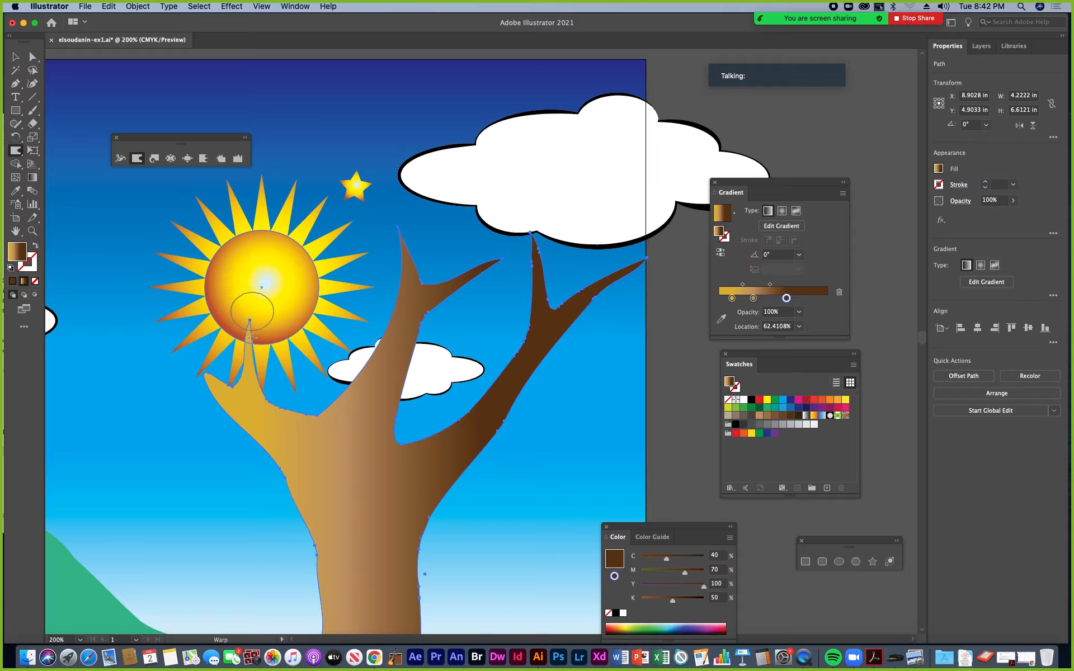
mouse_move(249, 423)
left_mouse_down()
mouse_move(93, 419)
mouse_move(188, 424)
mouse_move(98, 407)
left_mouse_up()
mouse_move(221, 391)
left_mouse_down()
mouse_move(138, 300)
mouse_move(157, 316)
mouse_move(142, 267)
left_mouse_up()
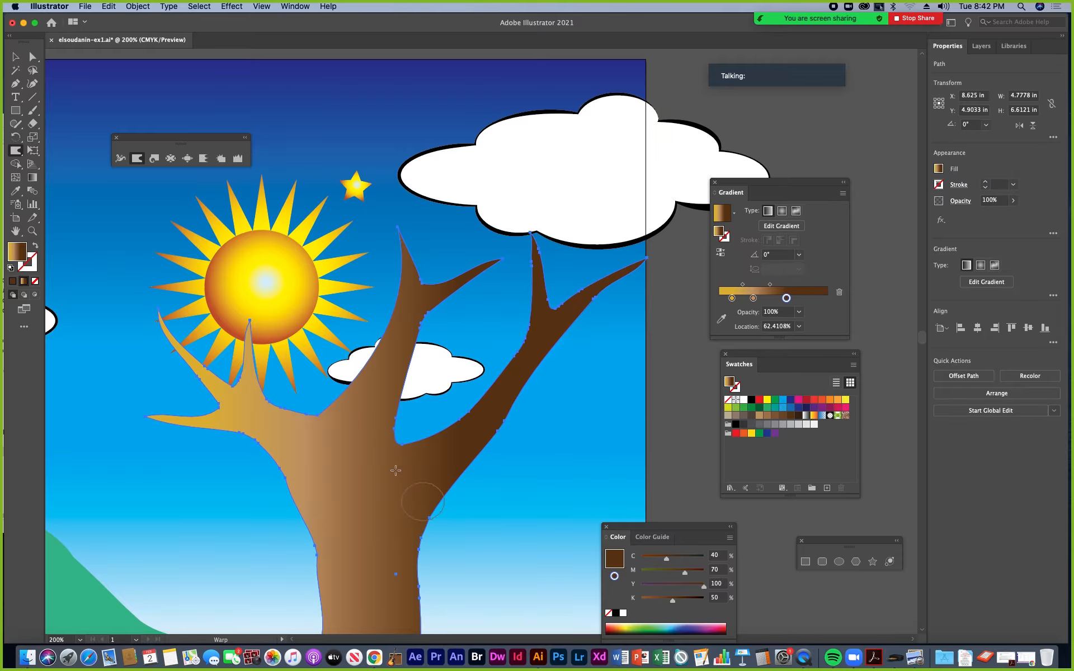
Move the tree down so its base overhangs the artboard's lower edge, and rotate it to about 23.1°
key("super+minus")
key("super+minus")
key("super+minus")
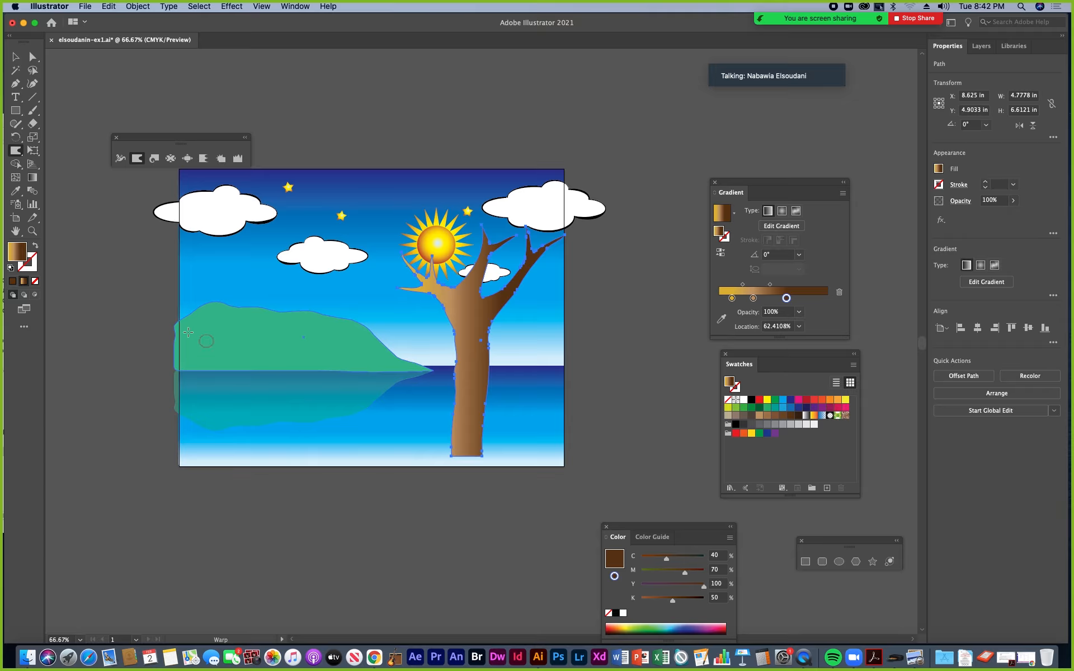
left_click(16, 57)
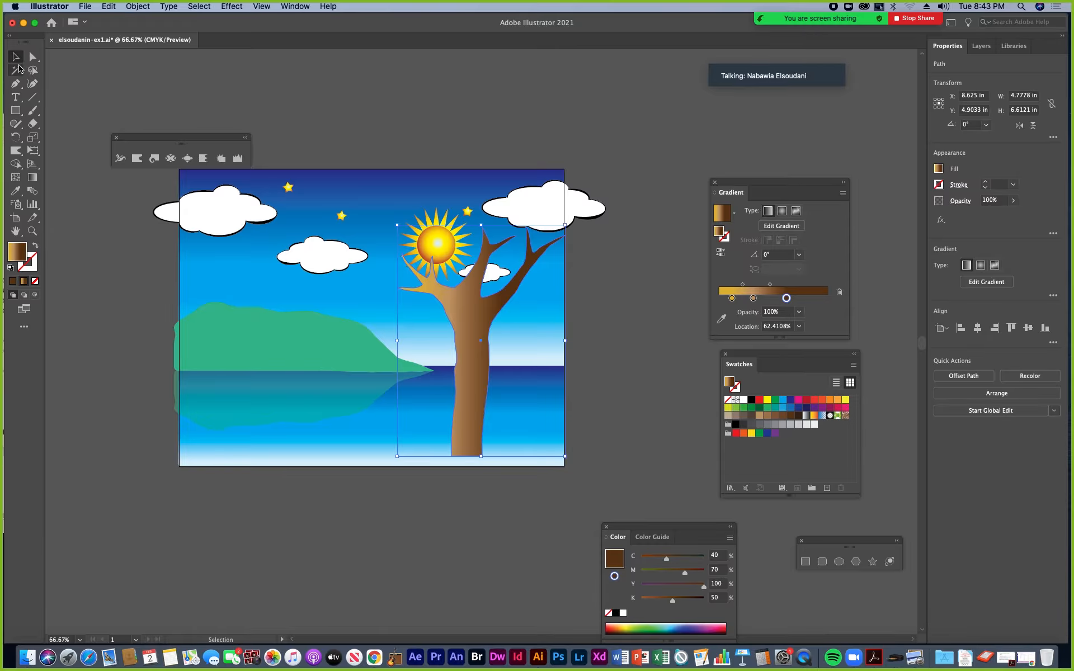
left_click_drag(472, 327, 454, 371)
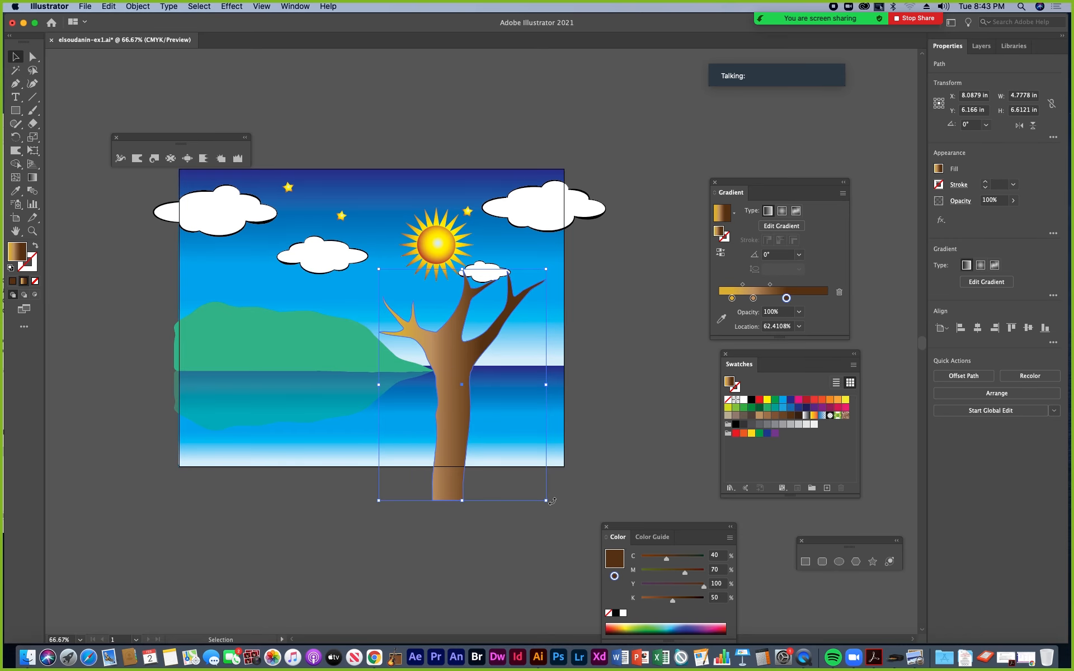
scroll(550, 506, "up", 5)
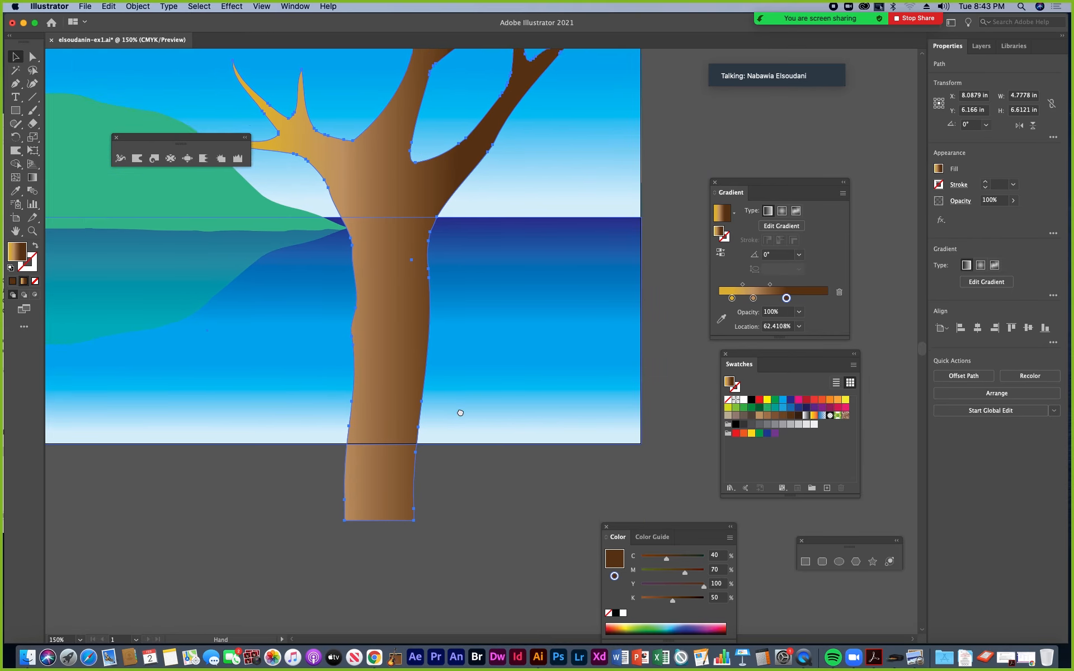
left_click_drag(460, 413, 365, 345)
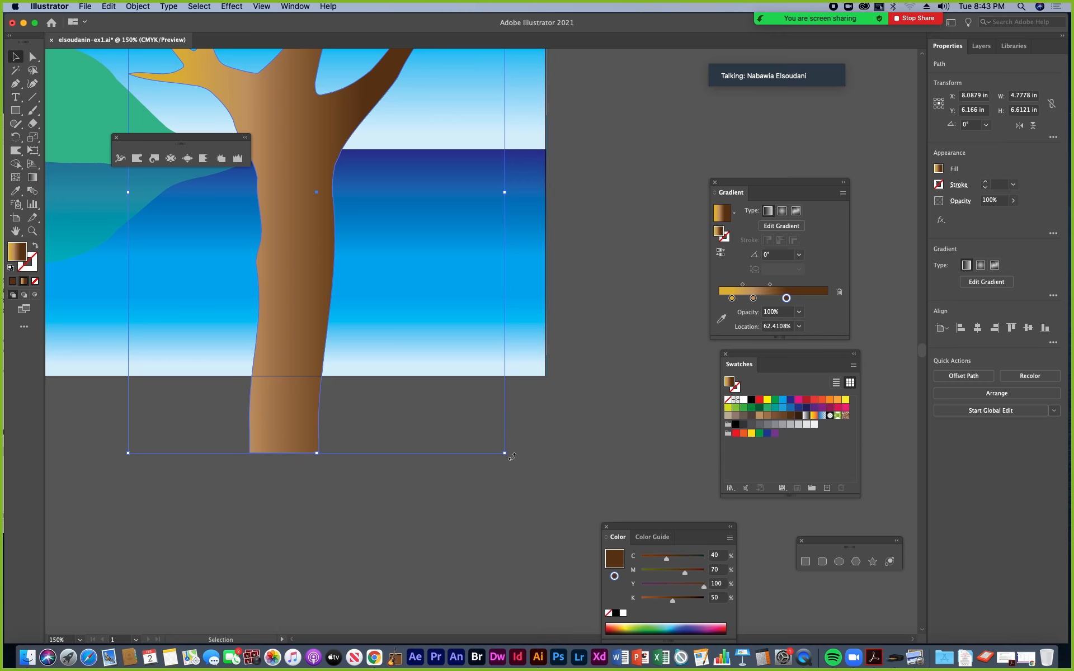
left_click_drag(511, 456, 584, 362)
left_click_drag(403, 319, 431, 418)
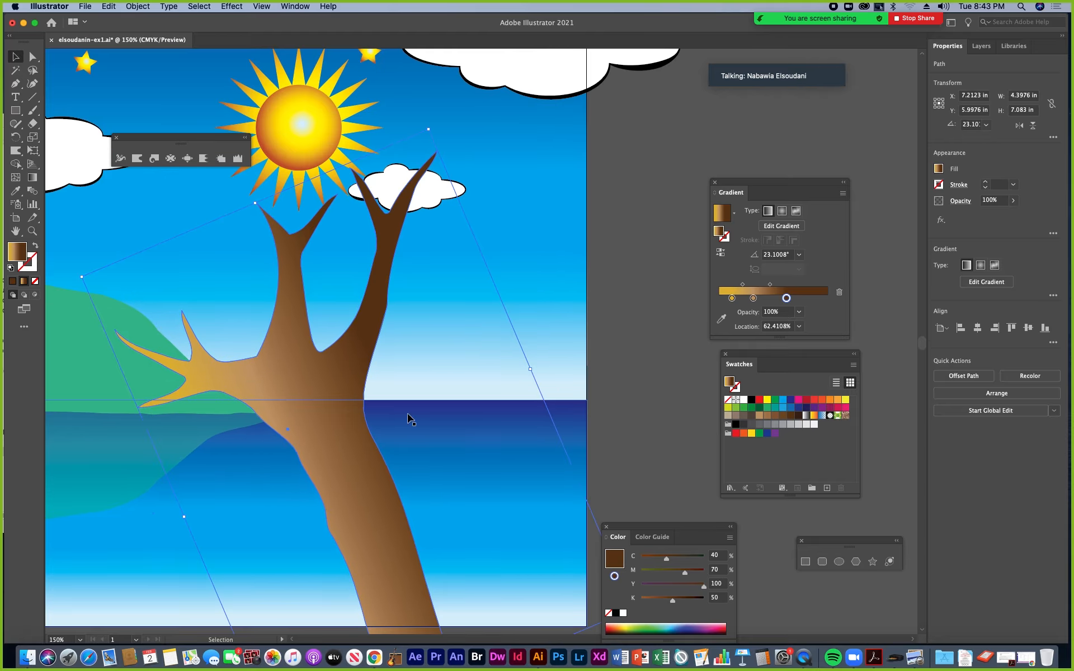
Shift the tree slightly down and to the right with the bounding box hidden, and show the bounding box again
left_click(262, 6)
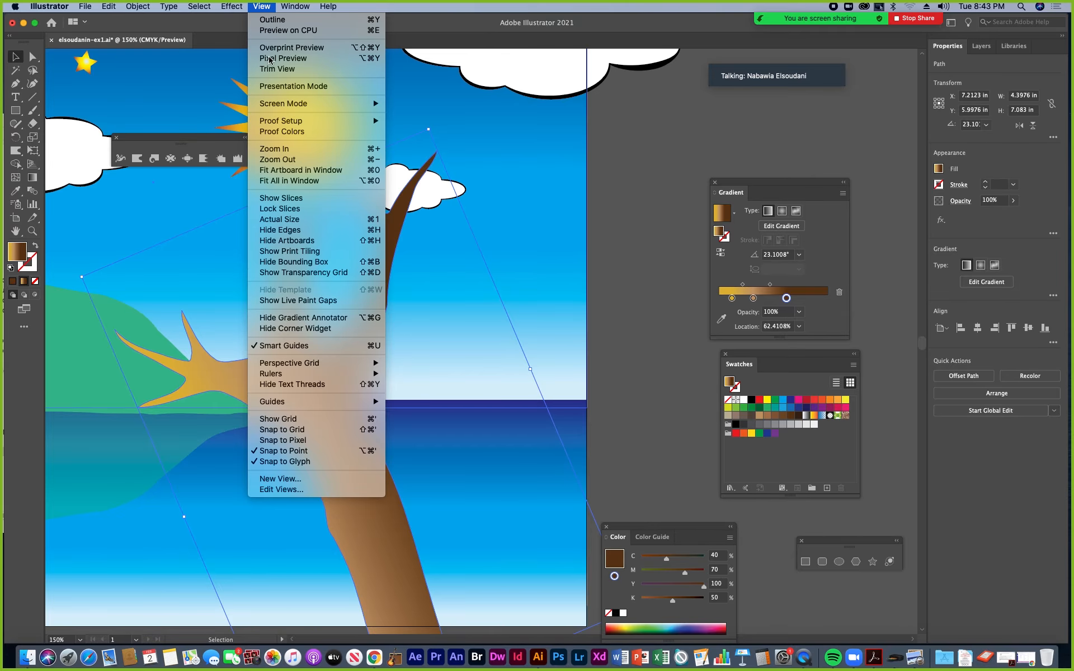
left_click(273, 264)
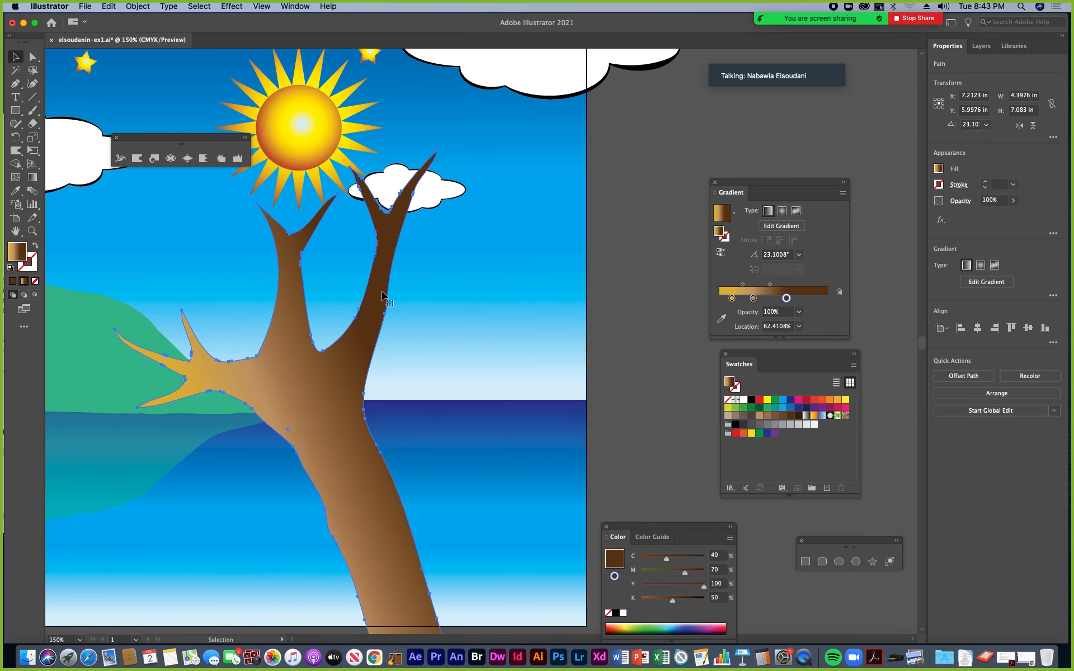
left_click_drag(379, 269, 426, 367)
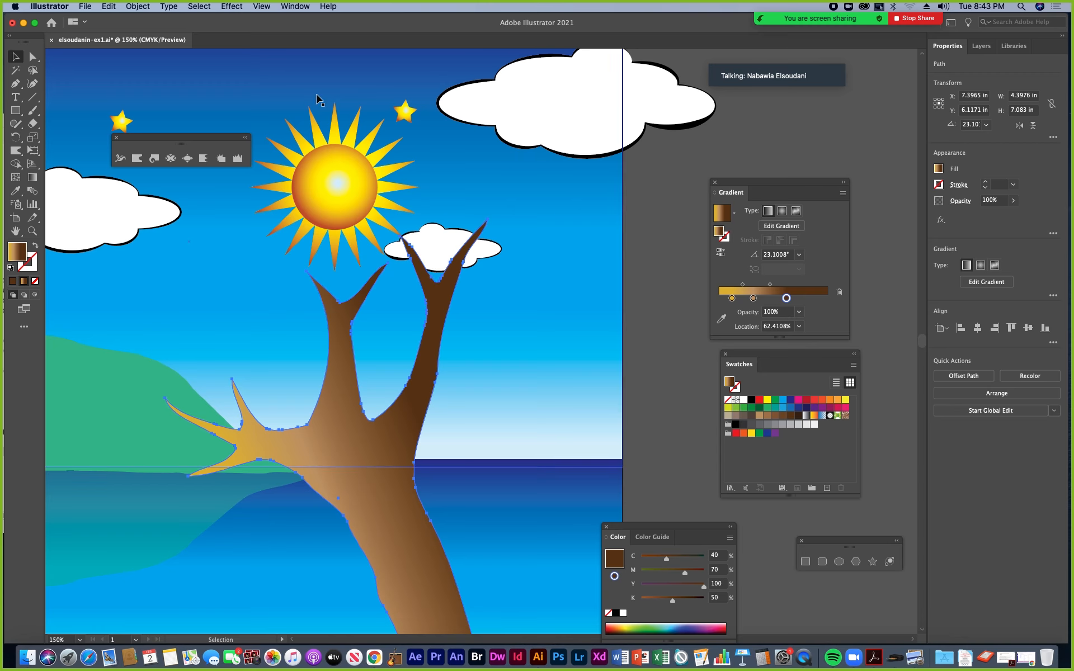
left_click(263, 7)
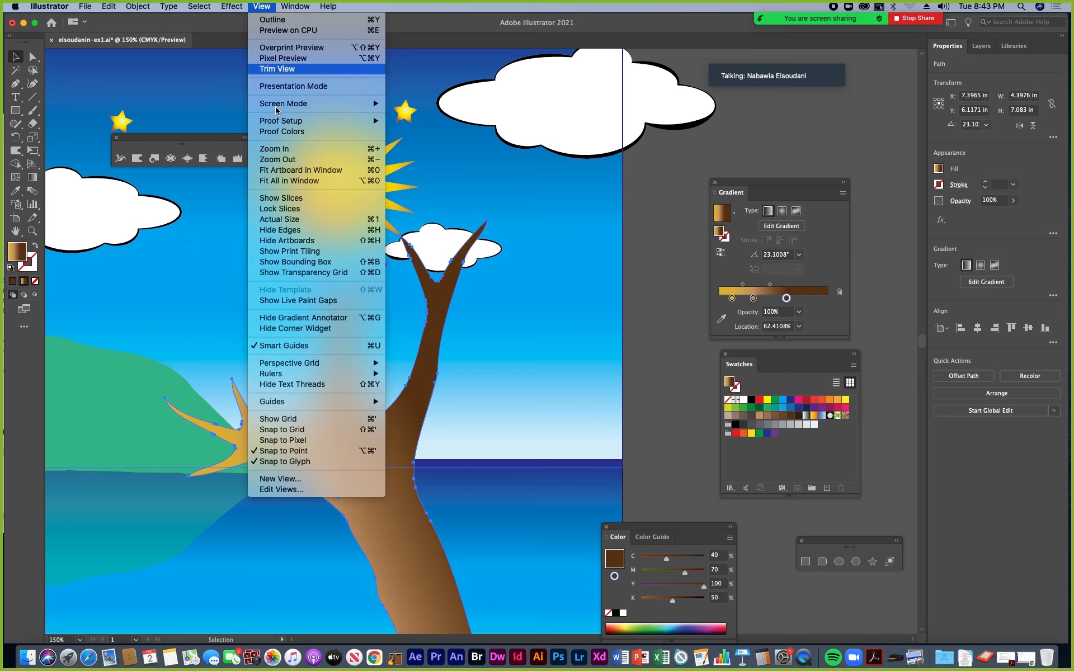
left_click(279, 262)
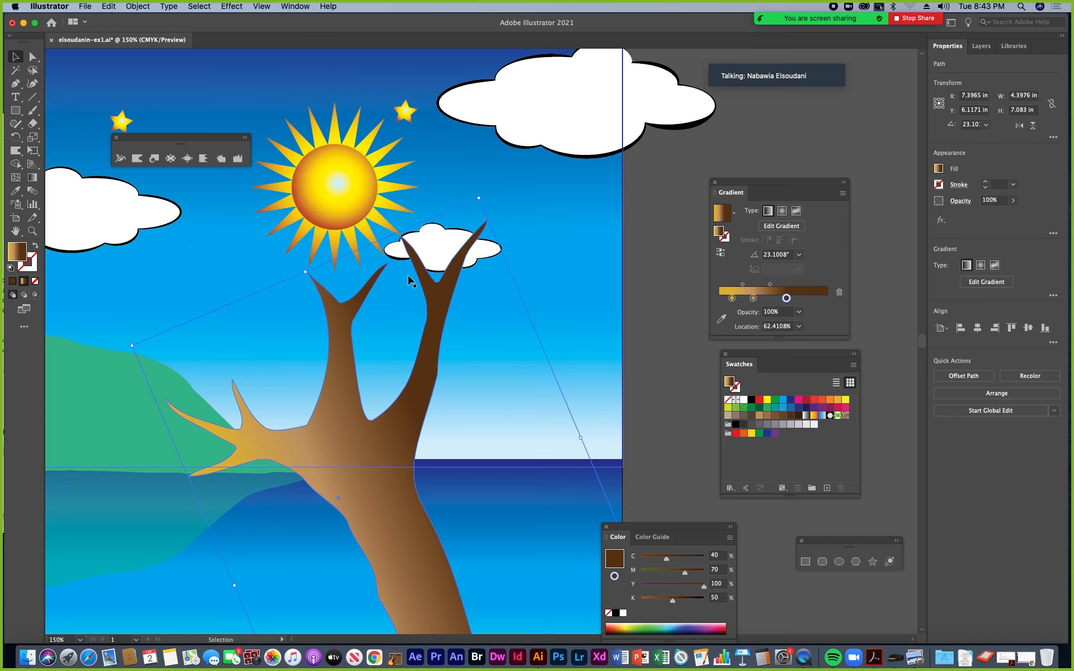
Rotate the tree to about 75.6° and place it so its trunk reaches in over the artboard's right edge
left_click_drag(481, 195, 292, 235)
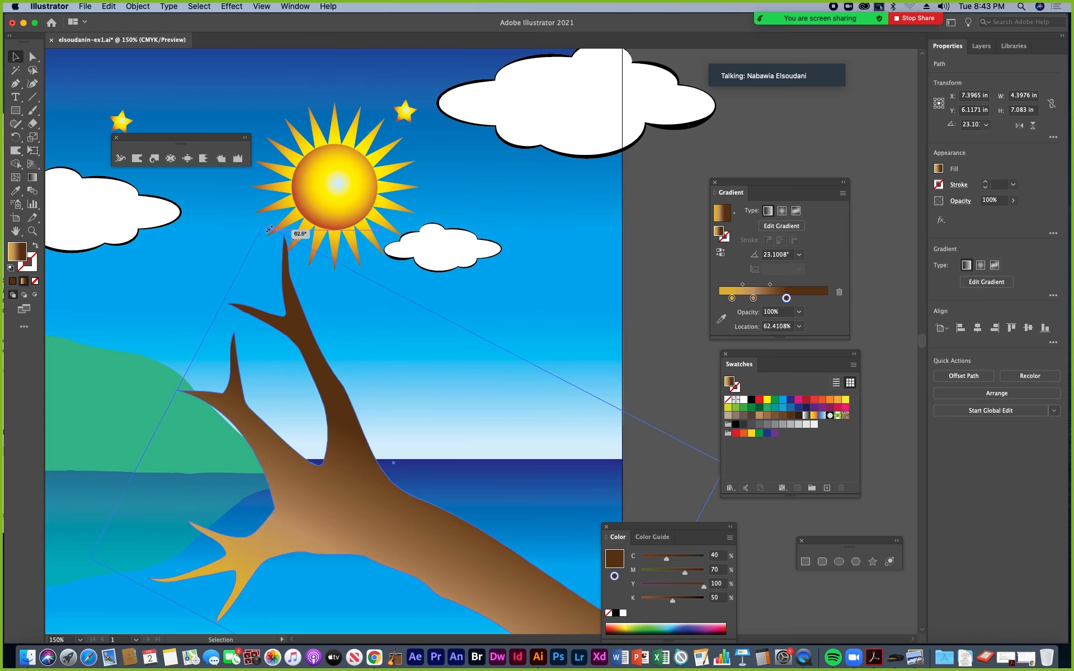
left_click_drag(347, 484, 370, 457)
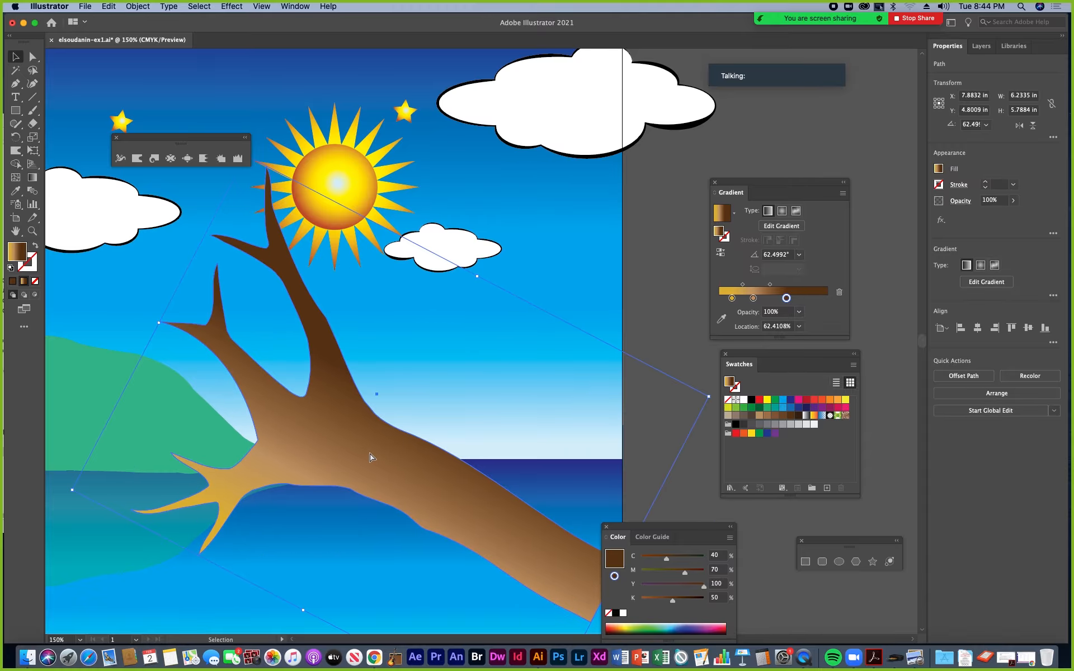
key("super+minus")
key("super+minus")
left_click_drag(540, 389, 611, 360)
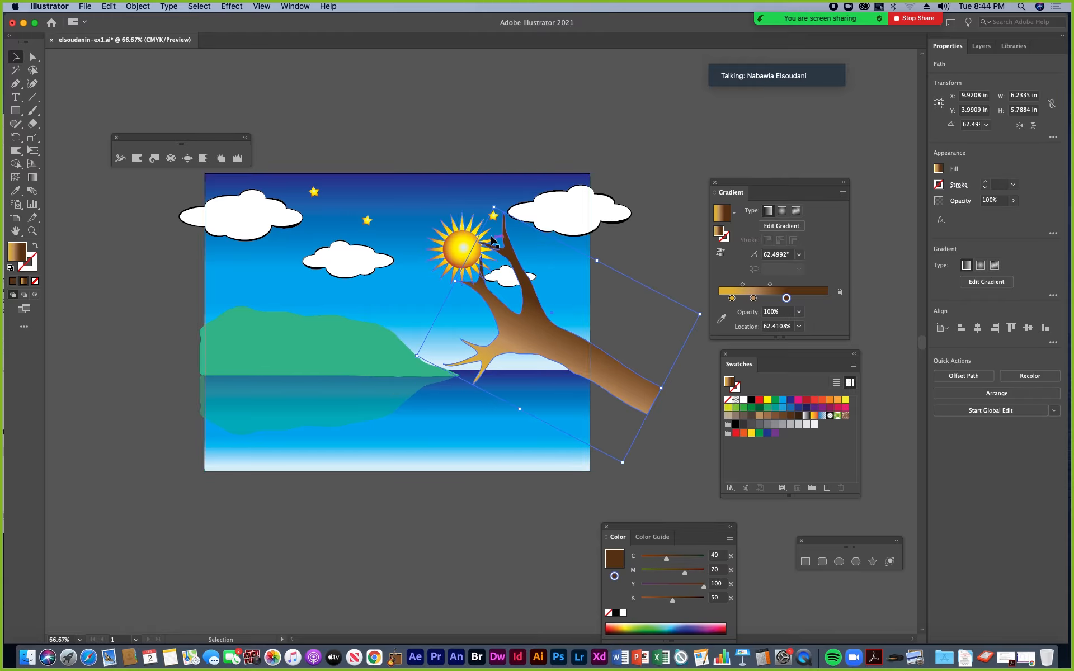
left_click_drag(495, 203, 446, 199)
left_click_drag(560, 344, 502, 348)
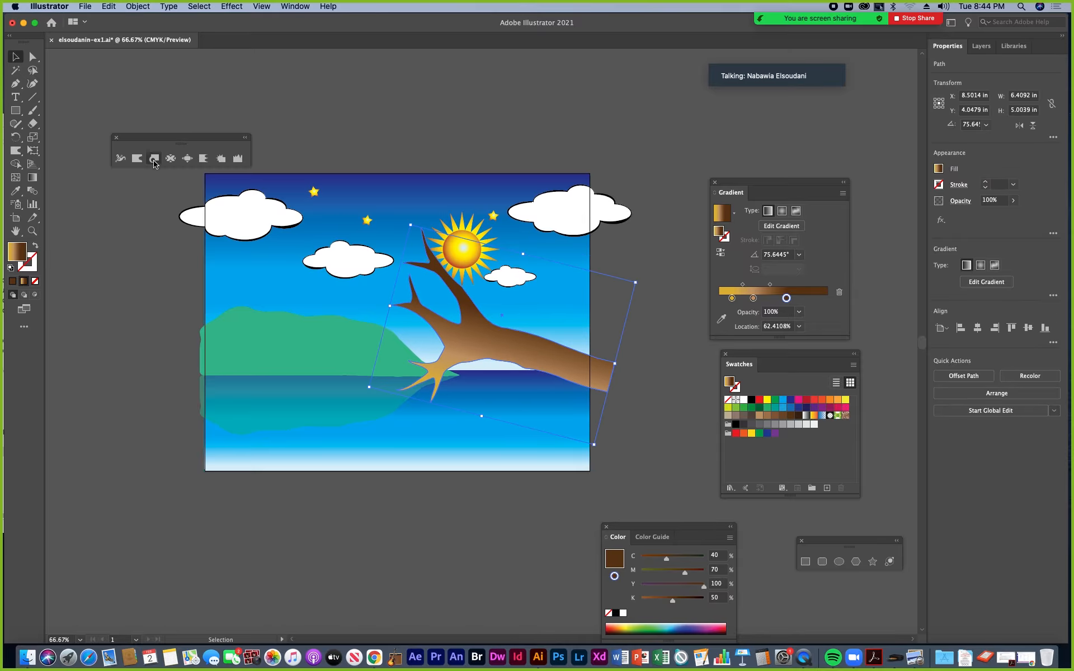
Bend the trunk near its base with a Warp brush enlarged to about 2.74 by 2.13 in, and undo the last stroke
left_click(136, 159)
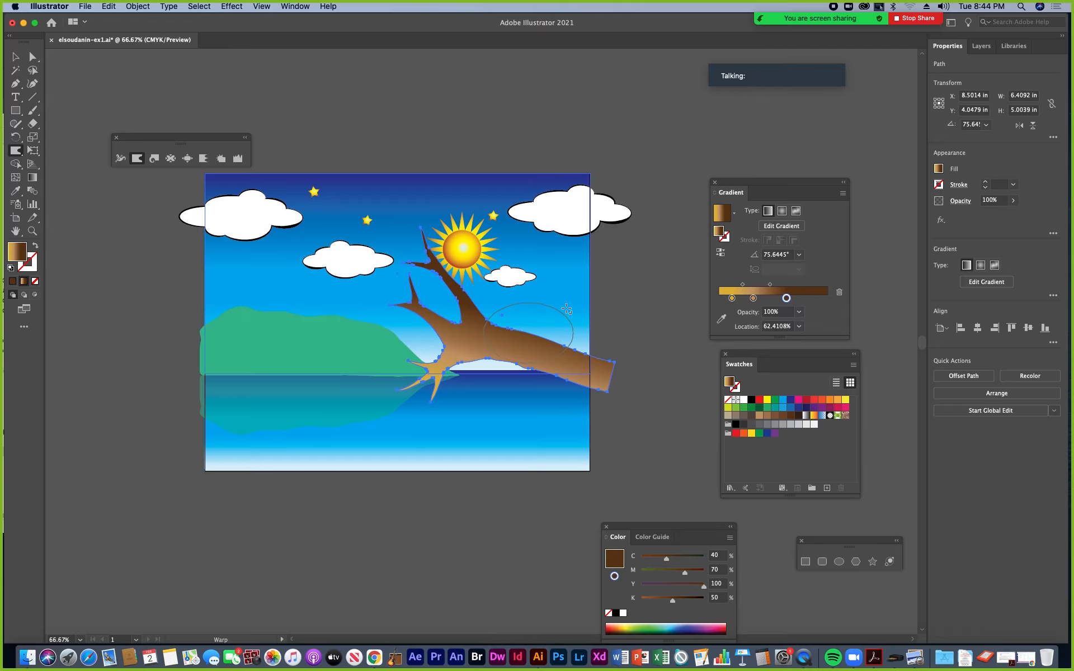
left_click_drag(567, 309, 575, 358)
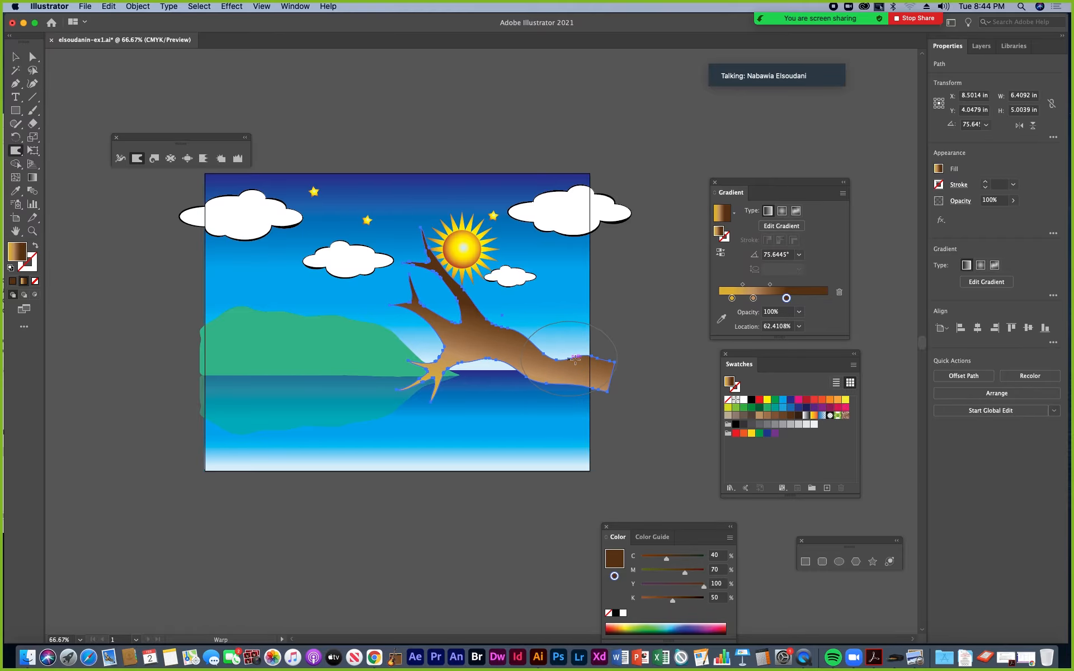
key("super+z")
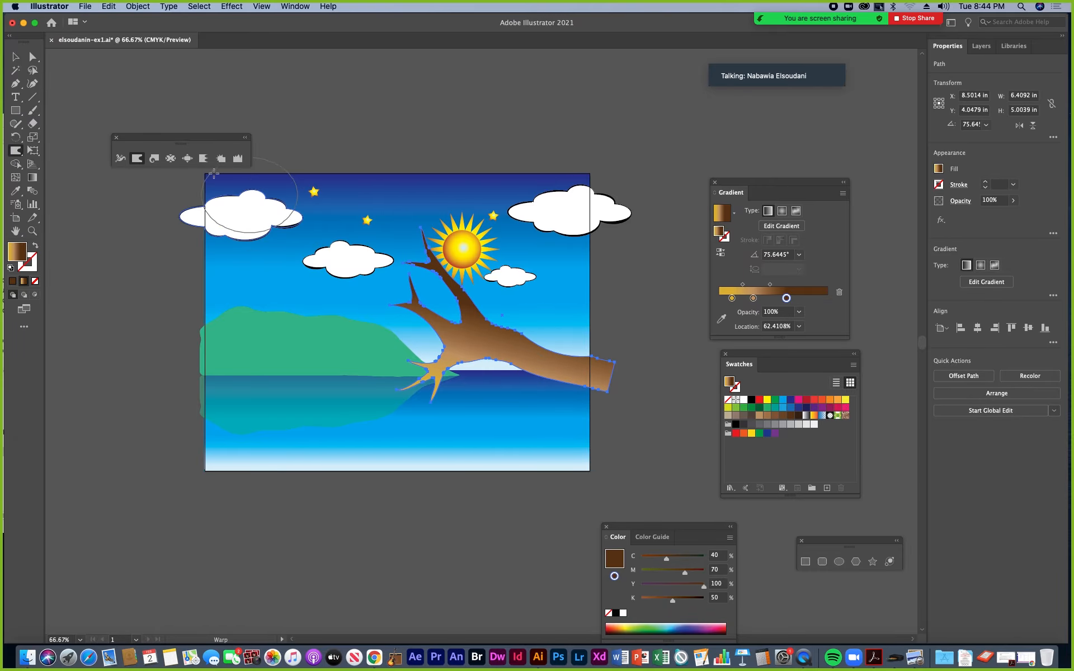
Lower the Warp brush's intensity to 20% and gently reshape the golden twigs in front of the hill's tip
double_click(139, 159)
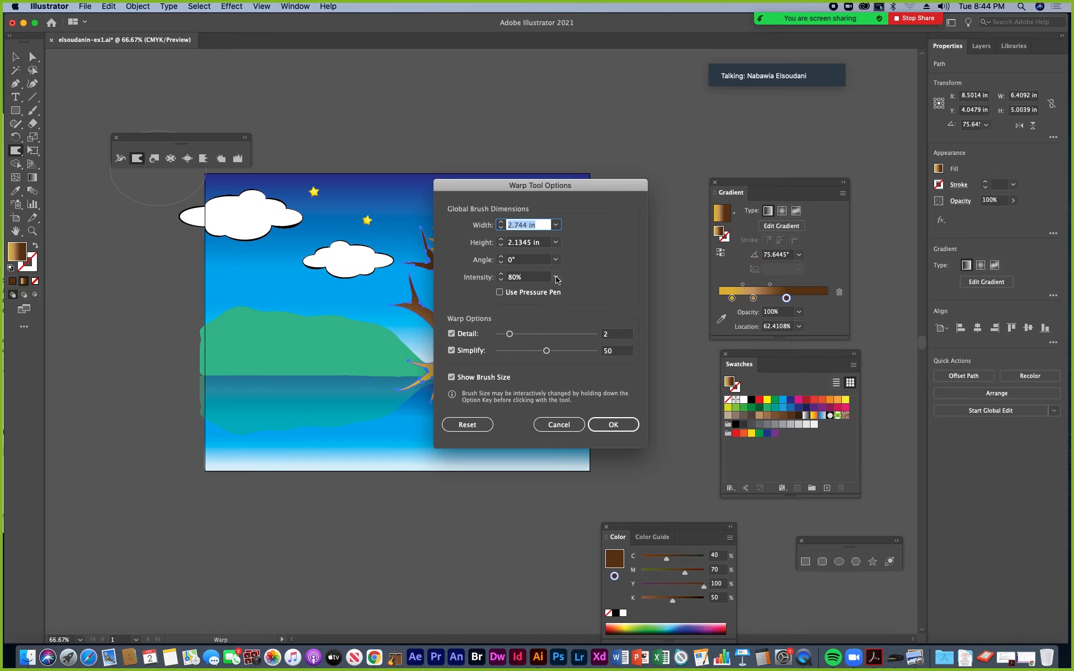
left_click(556, 277)
left_click(567, 314)
left_click(612, 425)
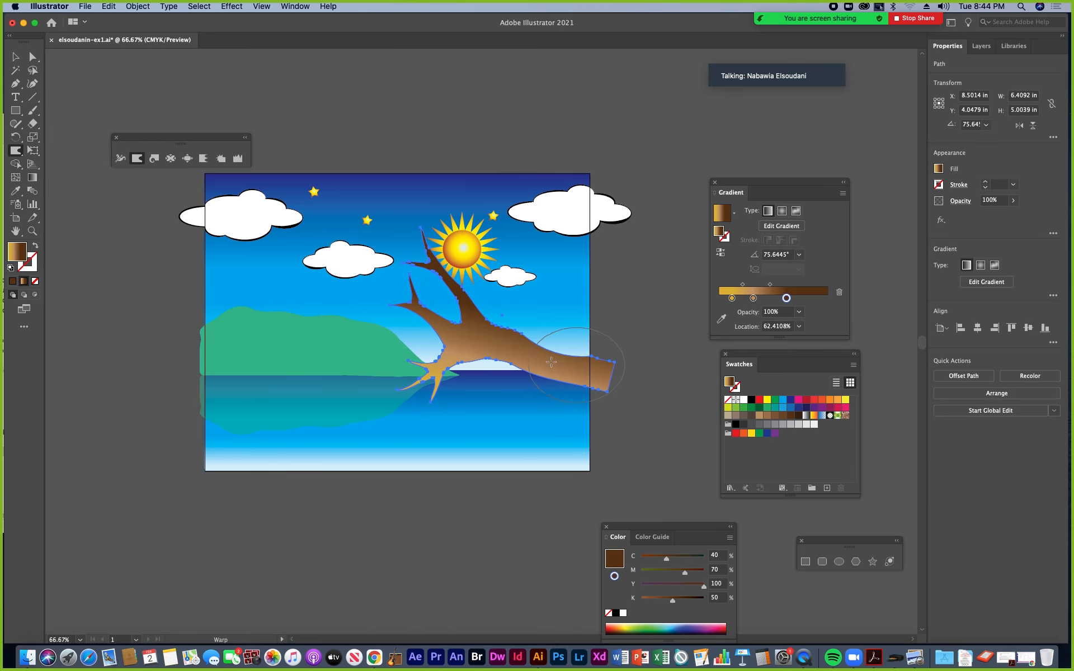
mouse_move(435, 373)
left_mouse_down()
mouse_move(397, 390)
mouse_move(428, 377)
left_mouse_up()
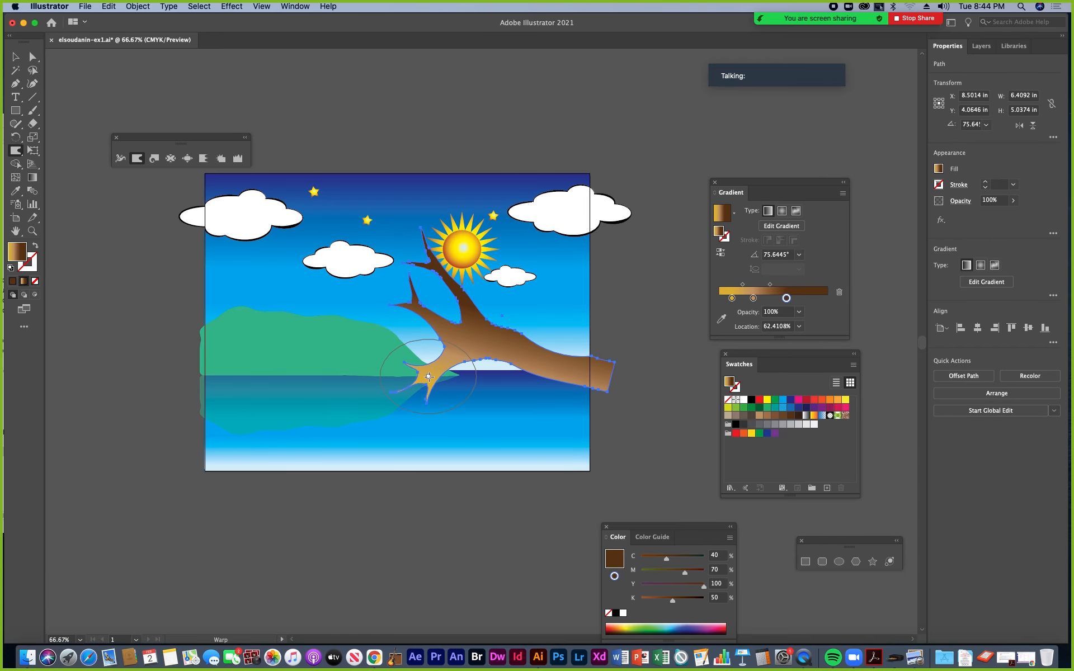
key("super+minus")
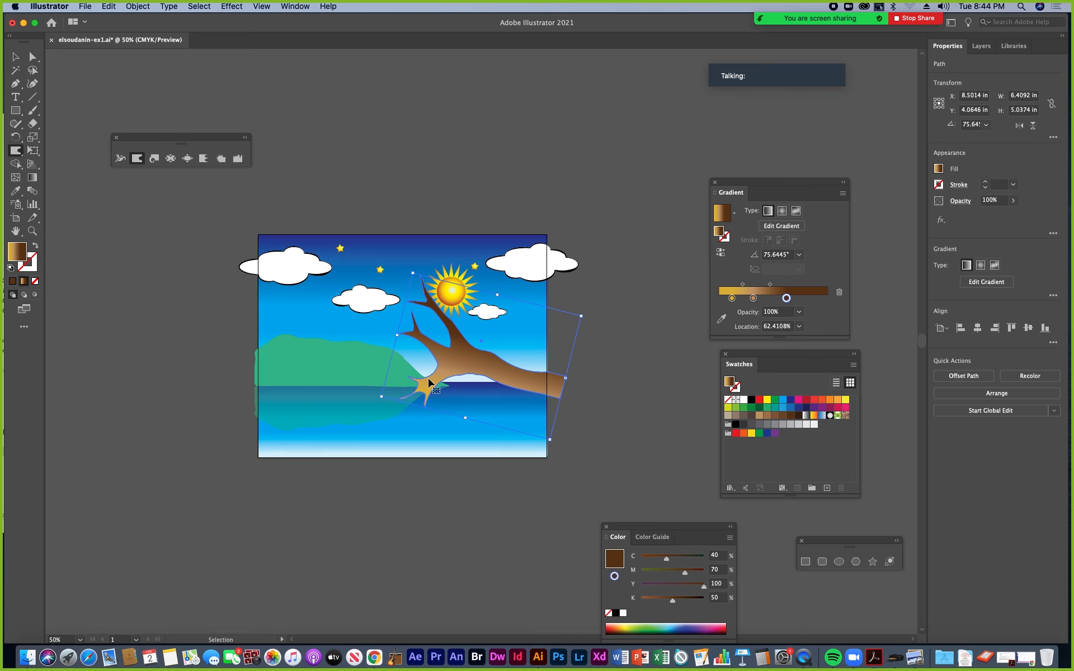
Move the sun about 0.2 in to the right so it sits closer to the small cloud
key("super+1")
key("super+plus")
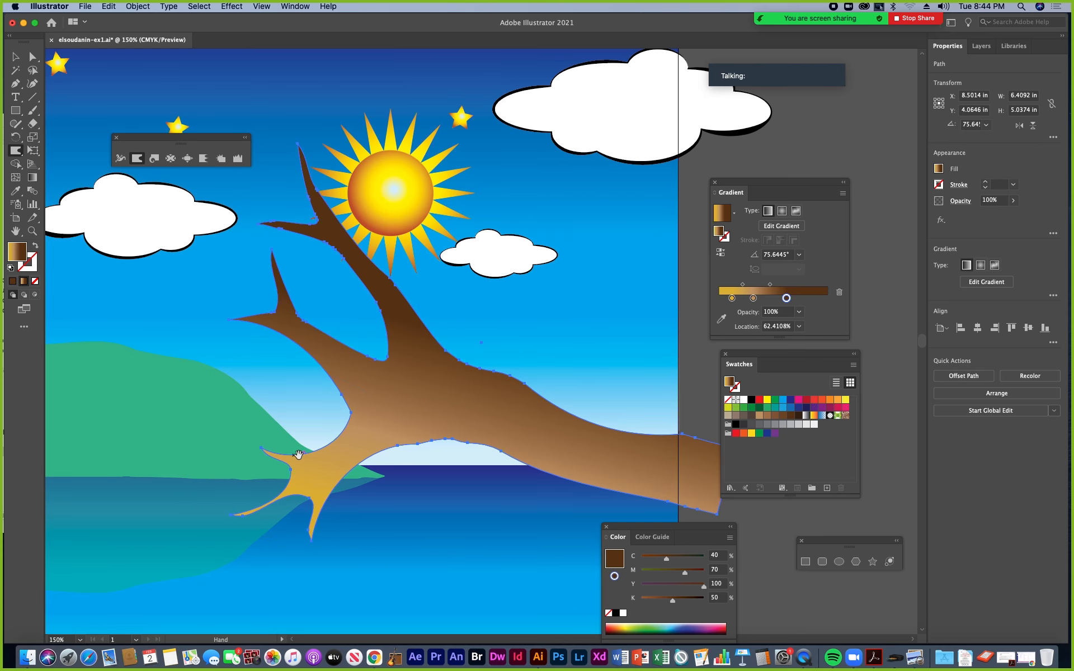
left_click_drag(298, 455, 381, 373)
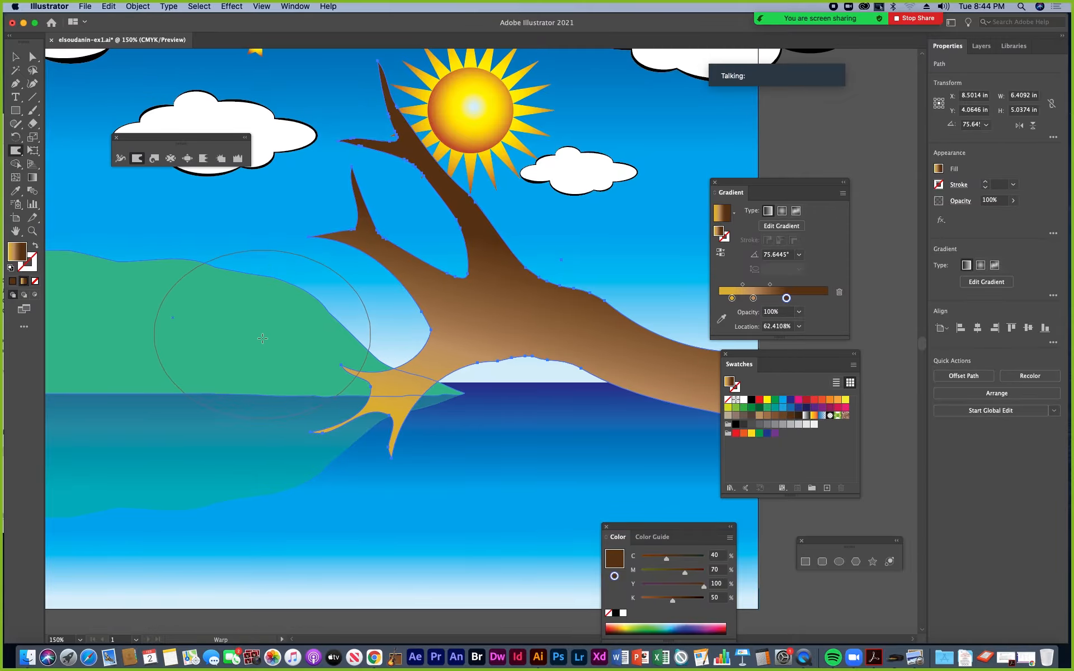
mouse_move(264, 333)
left_mouse_down()
mouse_move(179, 389)
mouse_move(179, 410)
left_mouse_up()
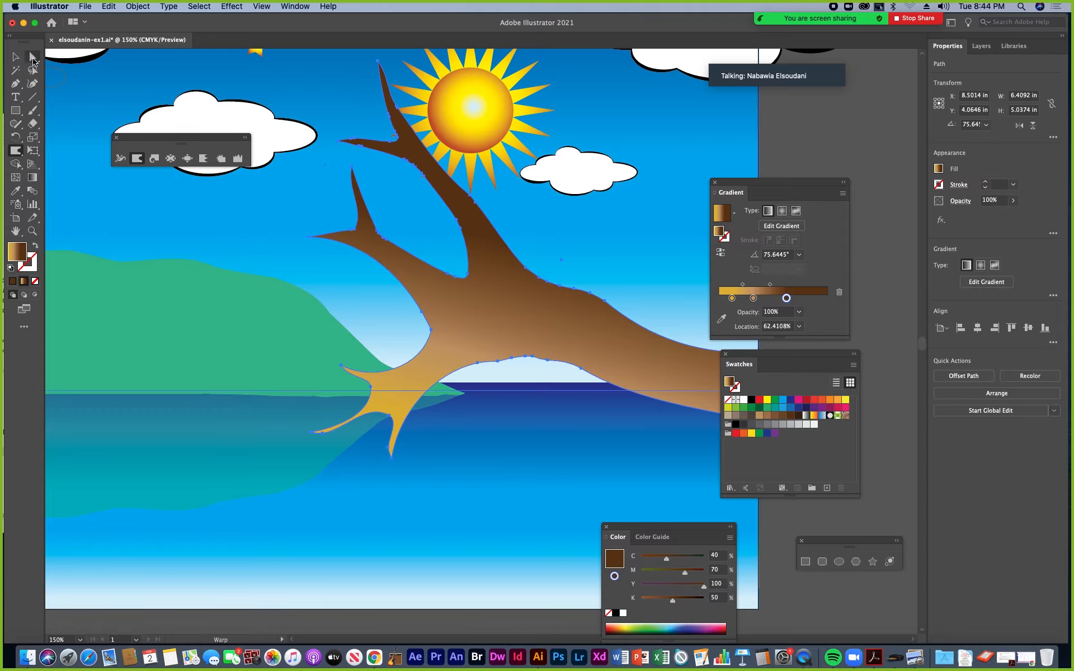
left_click(32, 58)
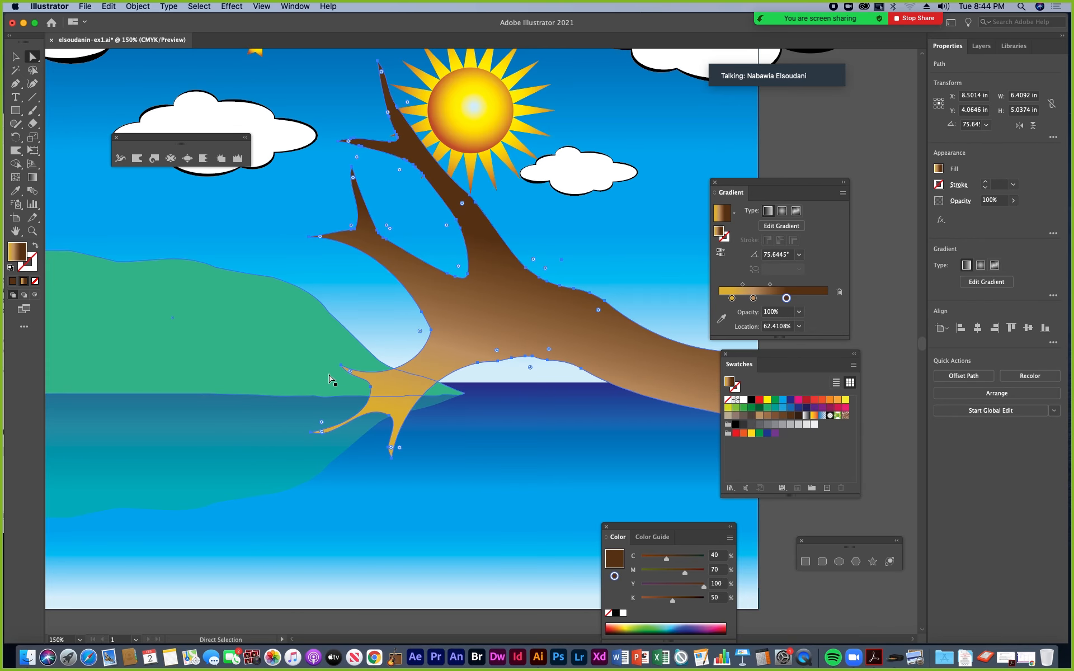
key("super+plus")
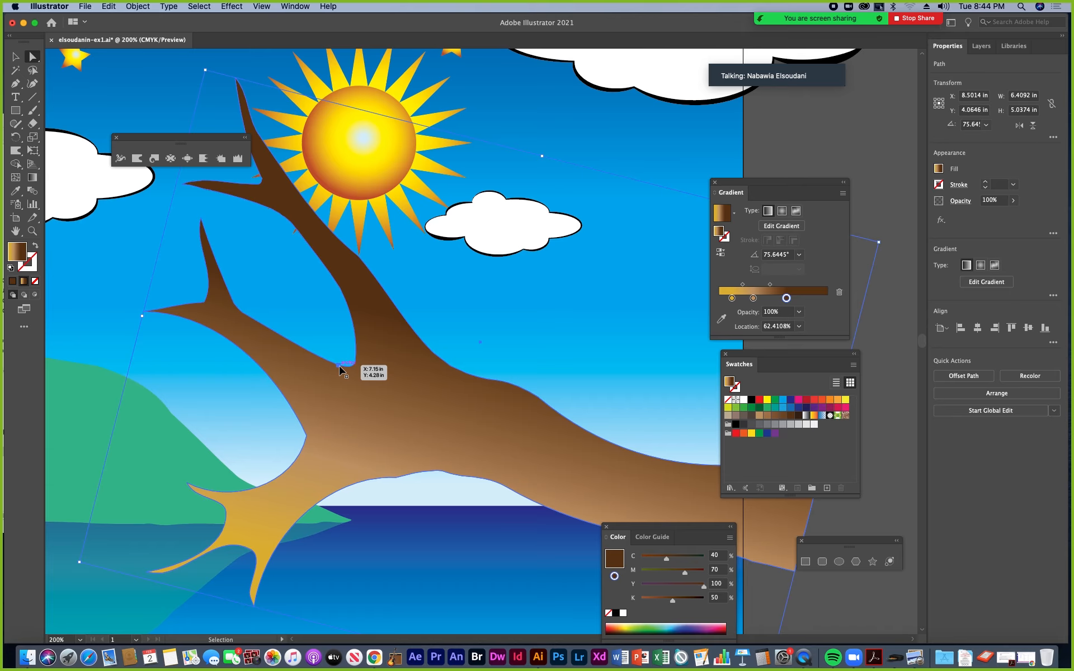
left_click_drag(274, 302, 340, 474)
left_click(408, 258)
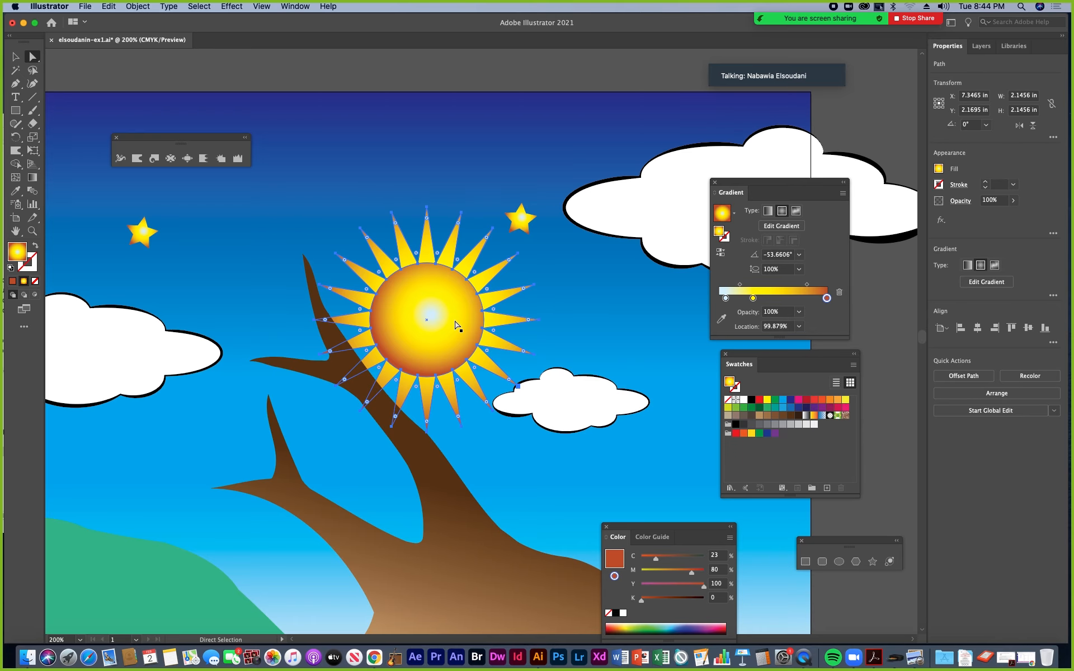
key("v")
left_click_drag(409, 286, 457, 317)
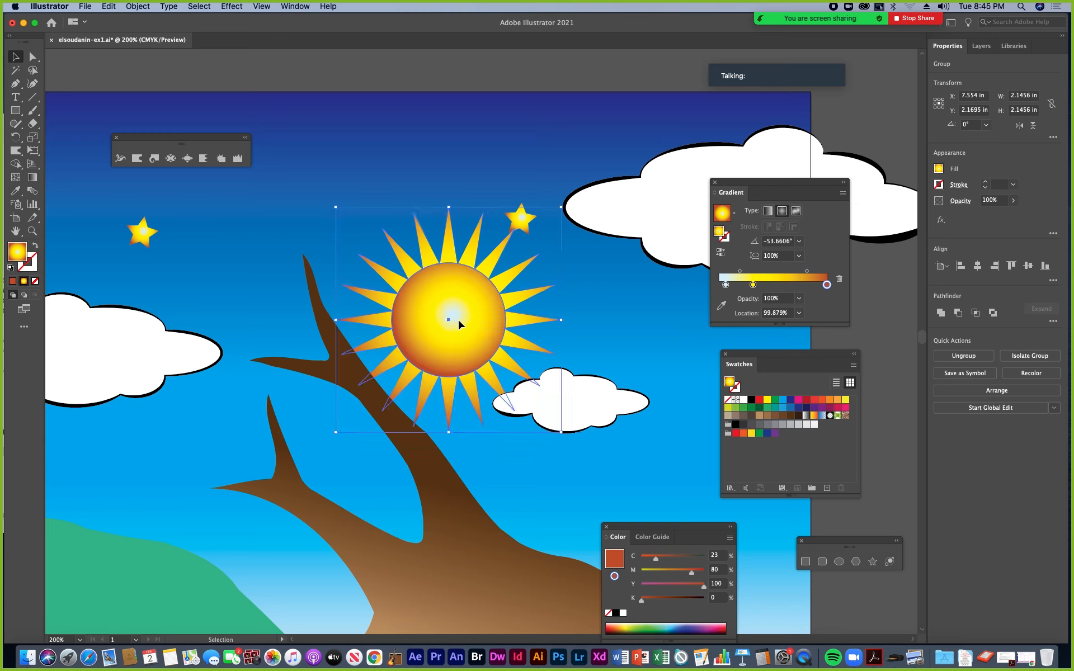
Send the small cloud beside the sun backward one level, and send it all the way to the back
left_click(569, 394)
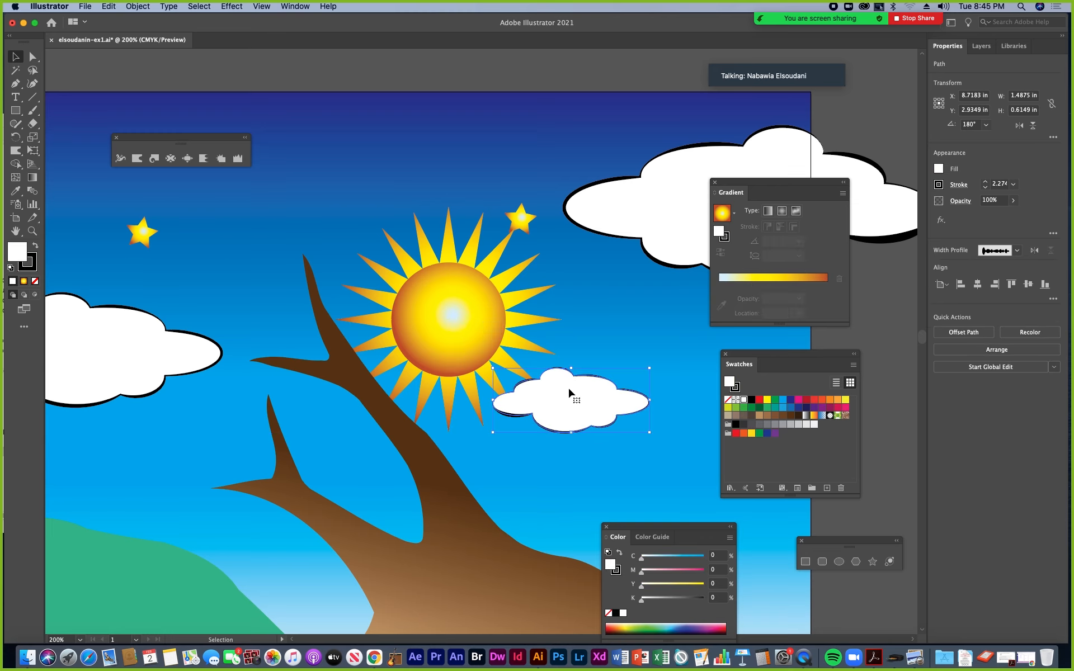
right_click(569, 392)
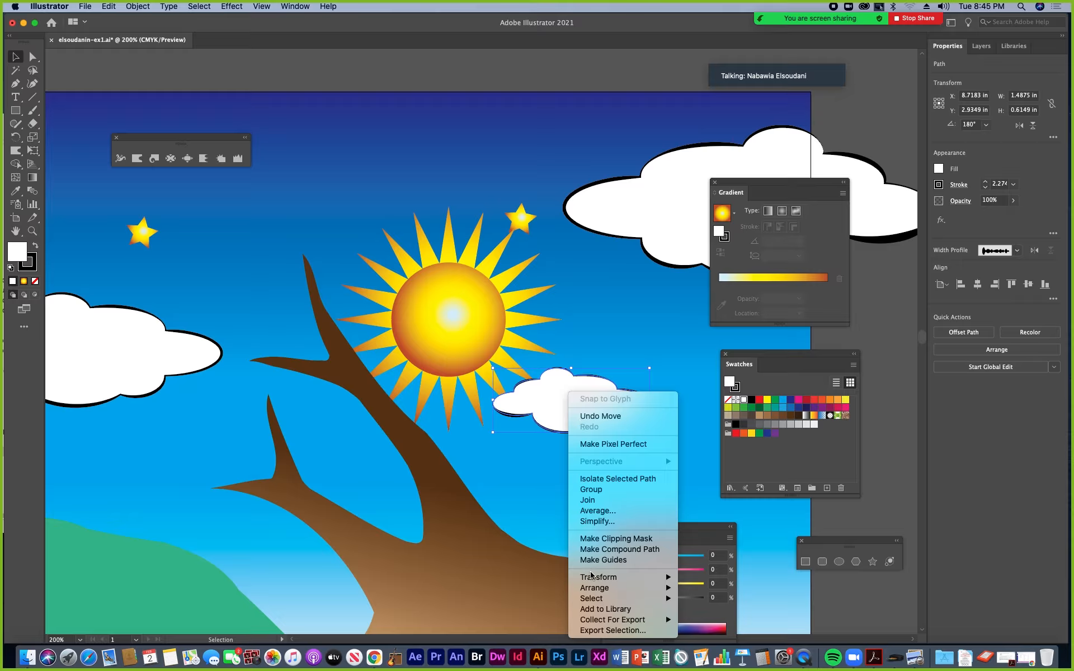
mouse_move(595, 590)
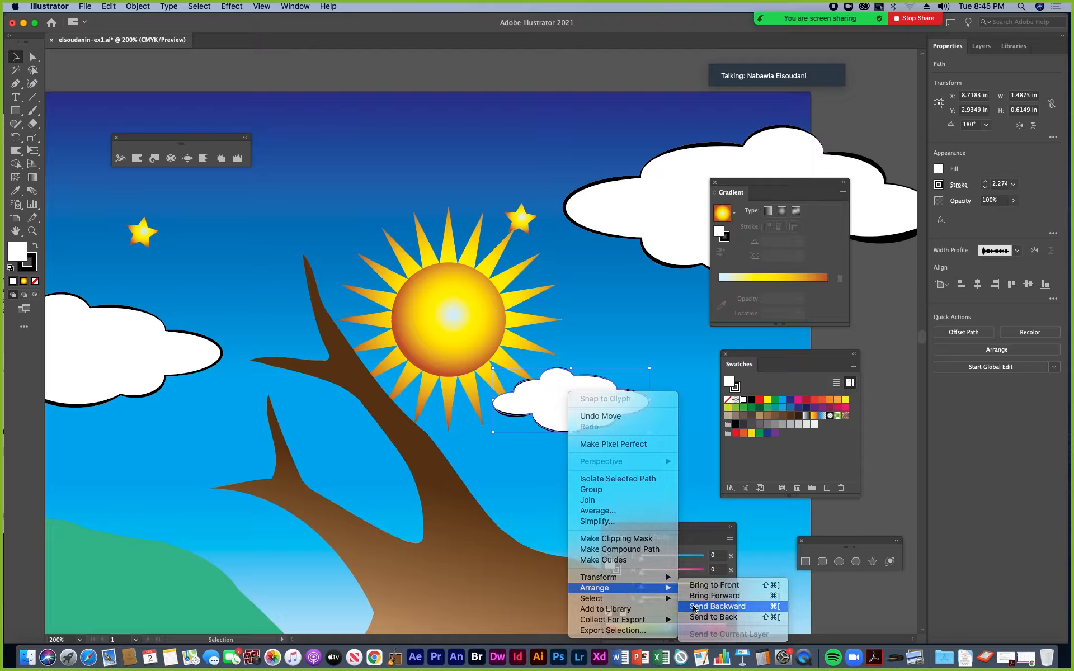
left_click(716, 607)
right_click(561, 413)
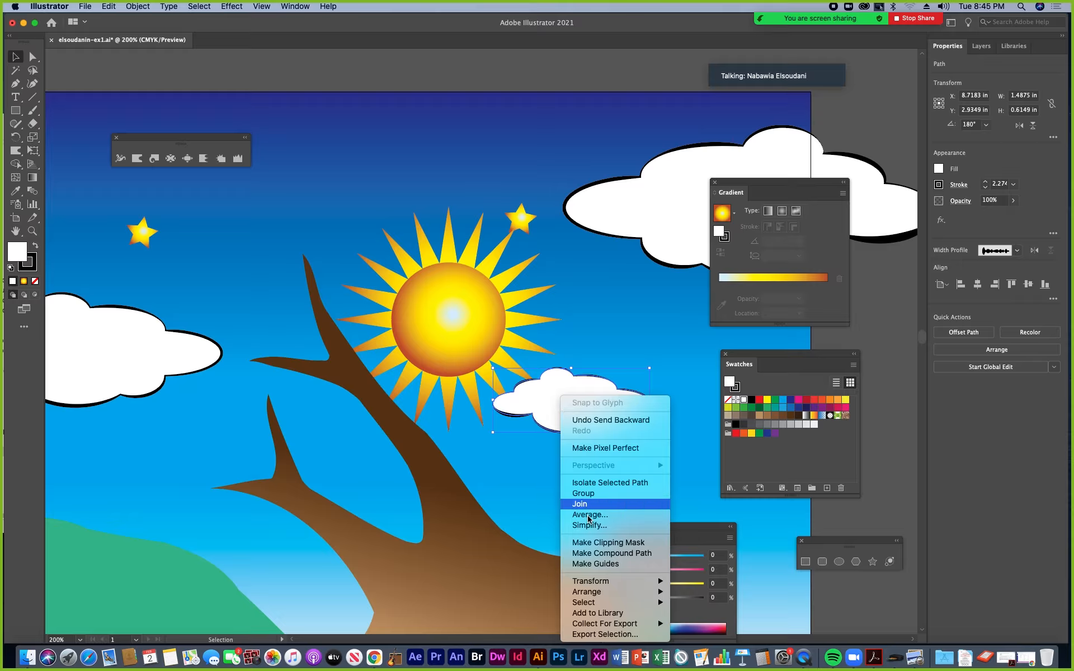
mouse_move(602, 584)
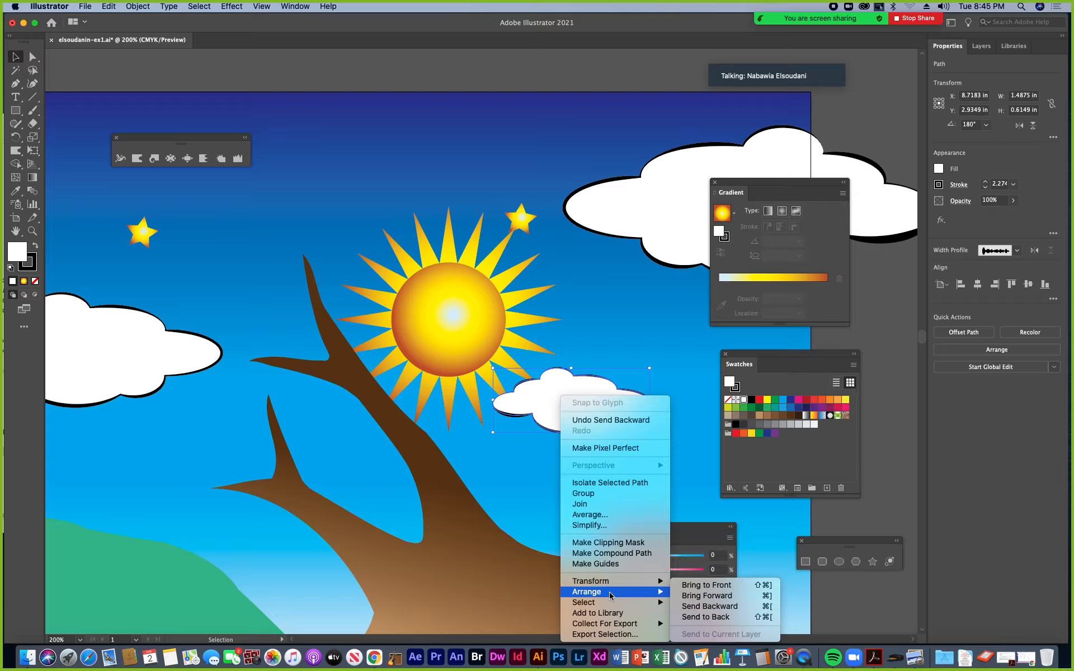
left_click(686, 619)
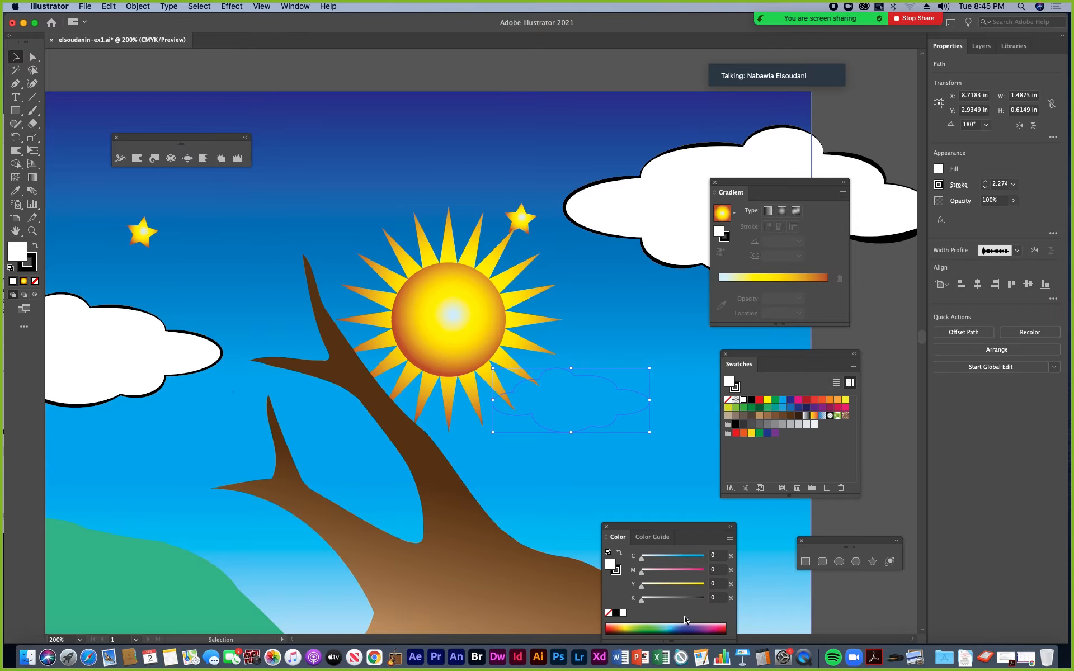
Send the sky rectangle to the back of the stacking order, behind the small cloud
left_click(620, 323)
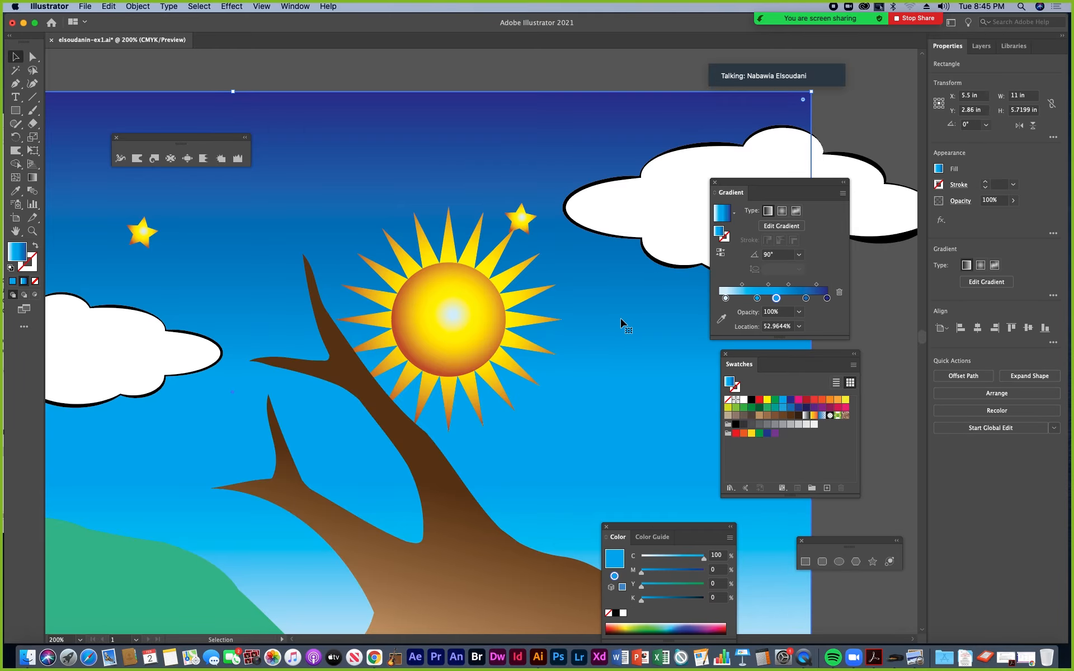
right_click(619, 323)
mouse_move(650, 512)
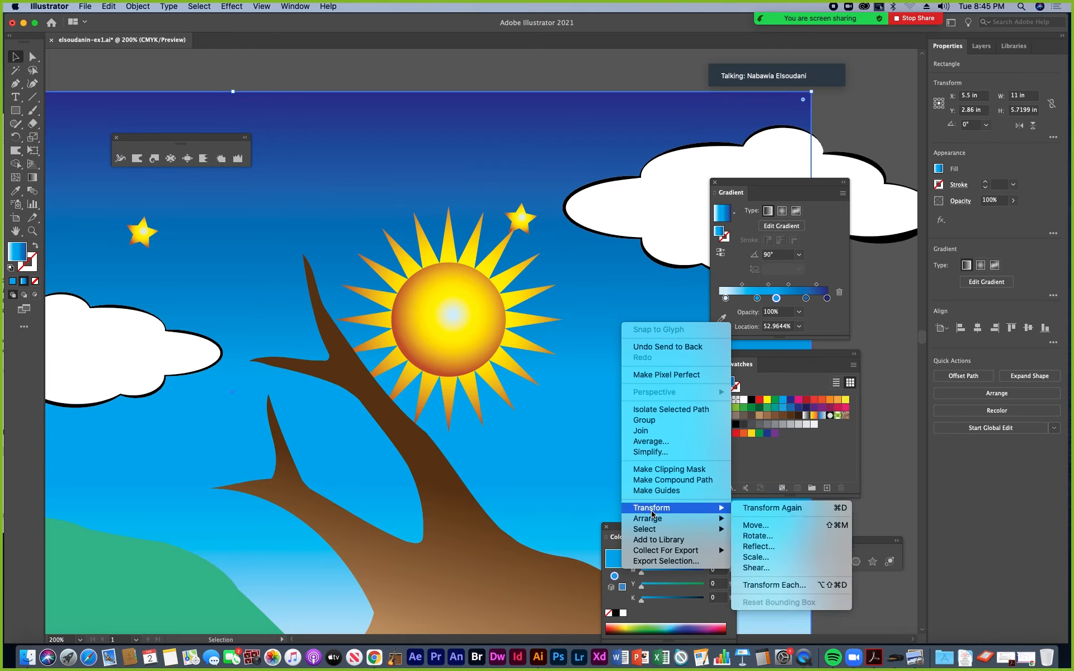
left_click(762, 551)
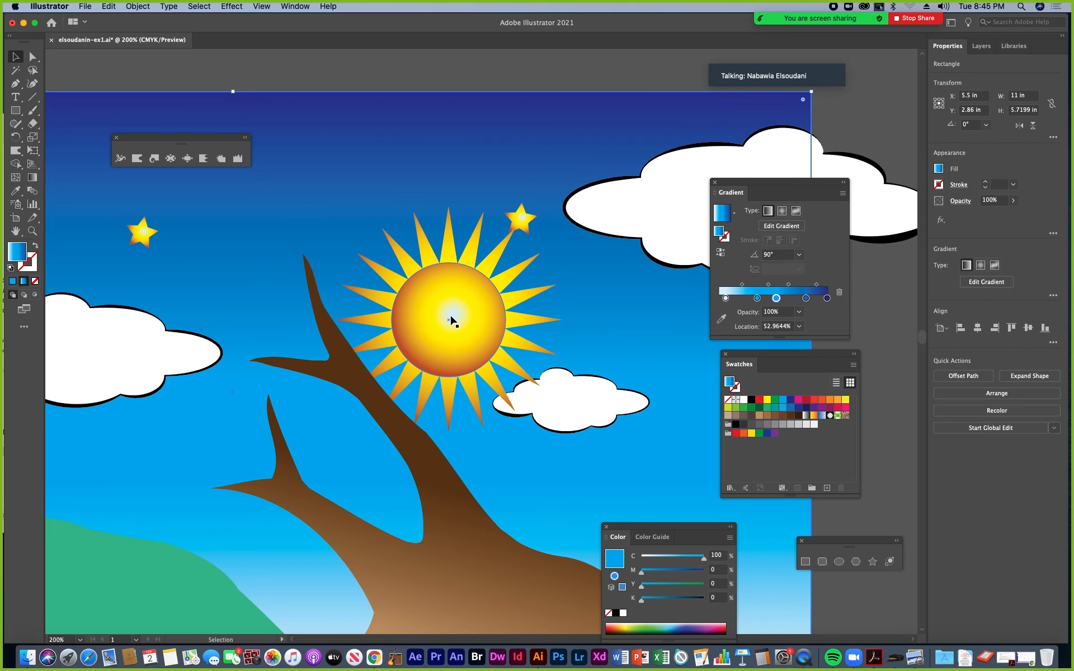
Lengthen the sun ray that overlaps the small cloud by moving its tip anchor point outward
left_click(32, 58)
left_click(538, 351)
left_click(540, 388)
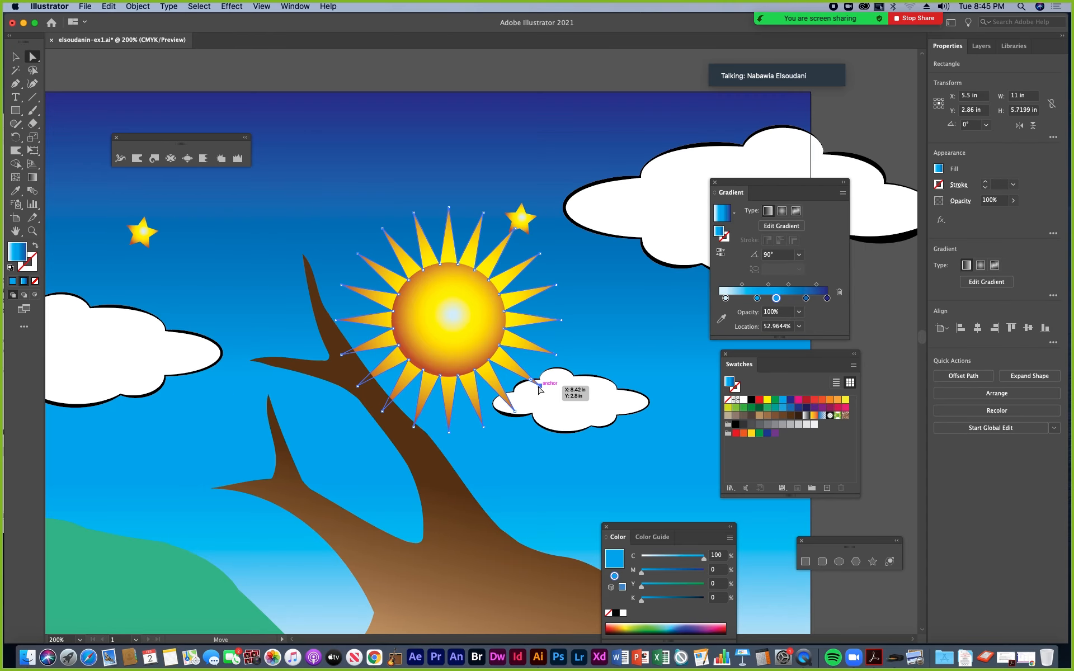
scroll(534, 416, "up", 6)
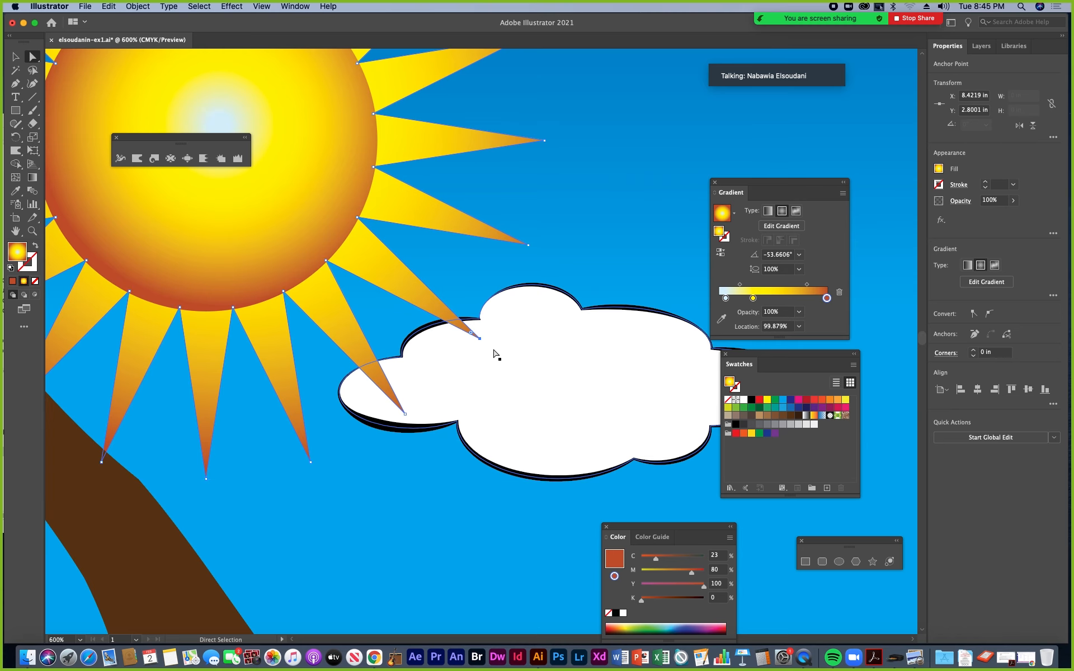
left_click(590, 284)
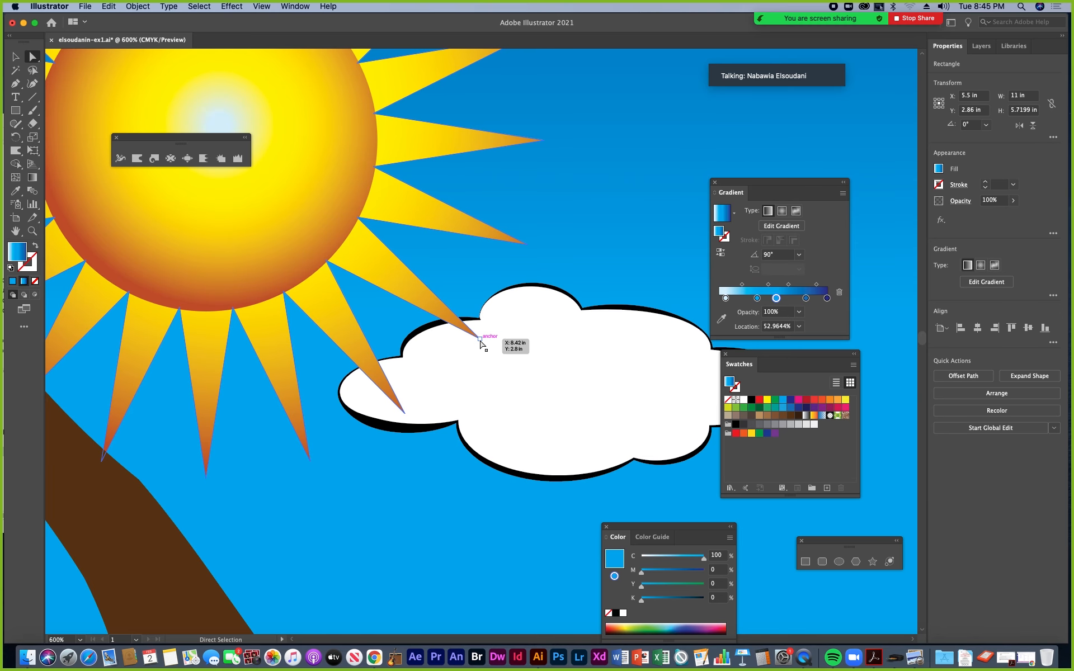
left_click(480, 339)
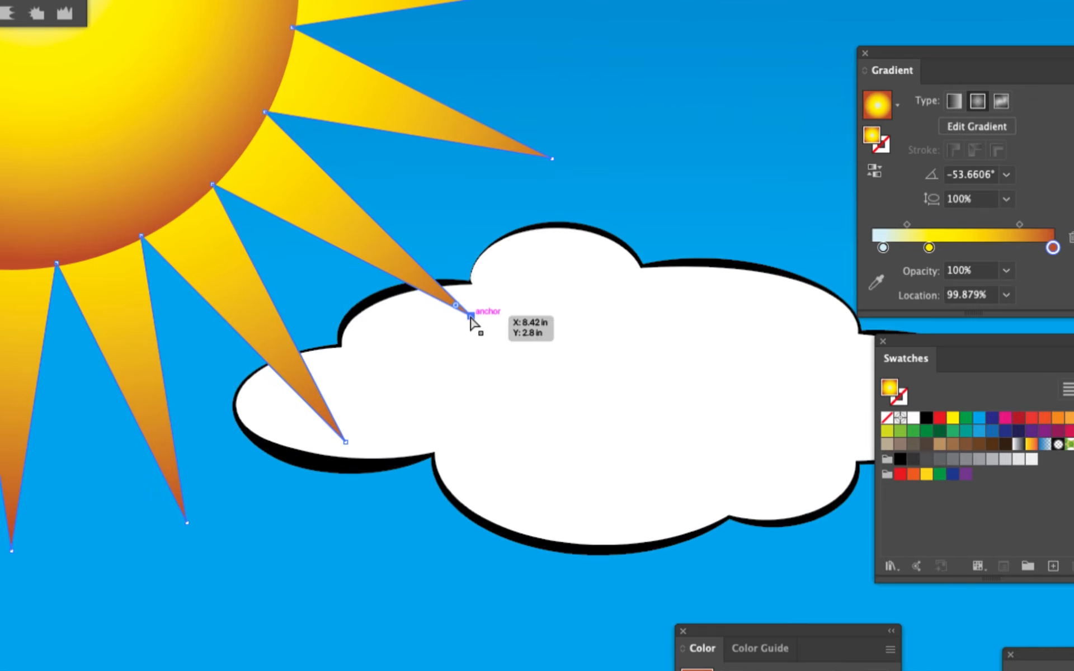
left_click_drag(470, 315, 567, 380)
Stretch two rays on the sun's upper-left side, one out past the branch tip and one up toward the dark sky
scroll(478, 432, "down", 8)
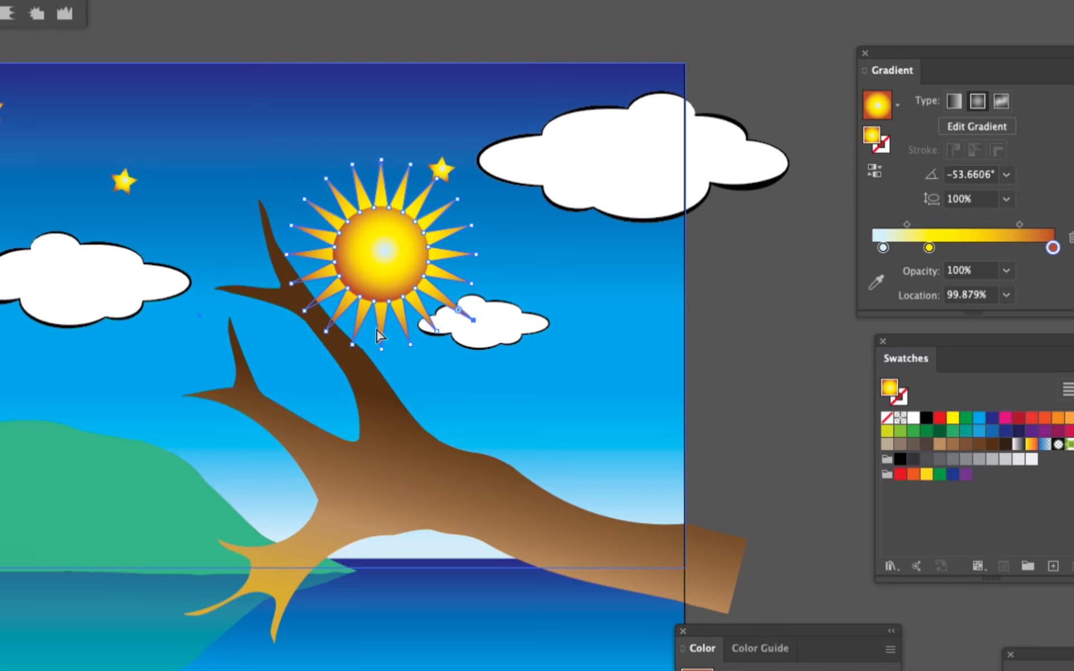
left_click_drag(290, 226, 236, 206)
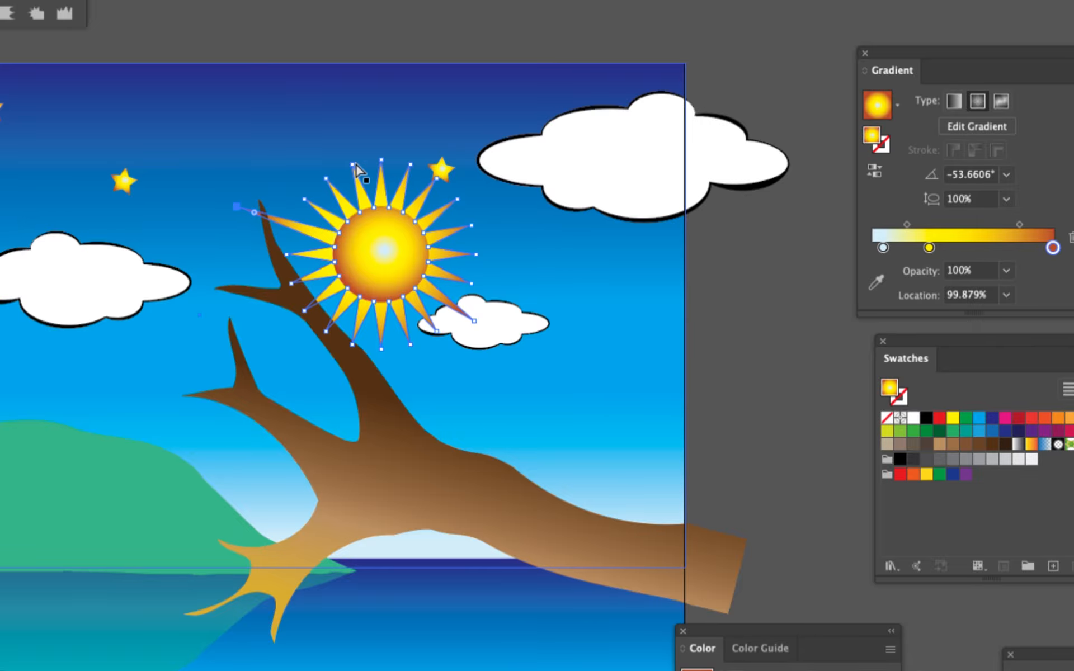
left_click_drag(355, 164, 345, 130)
key("v")
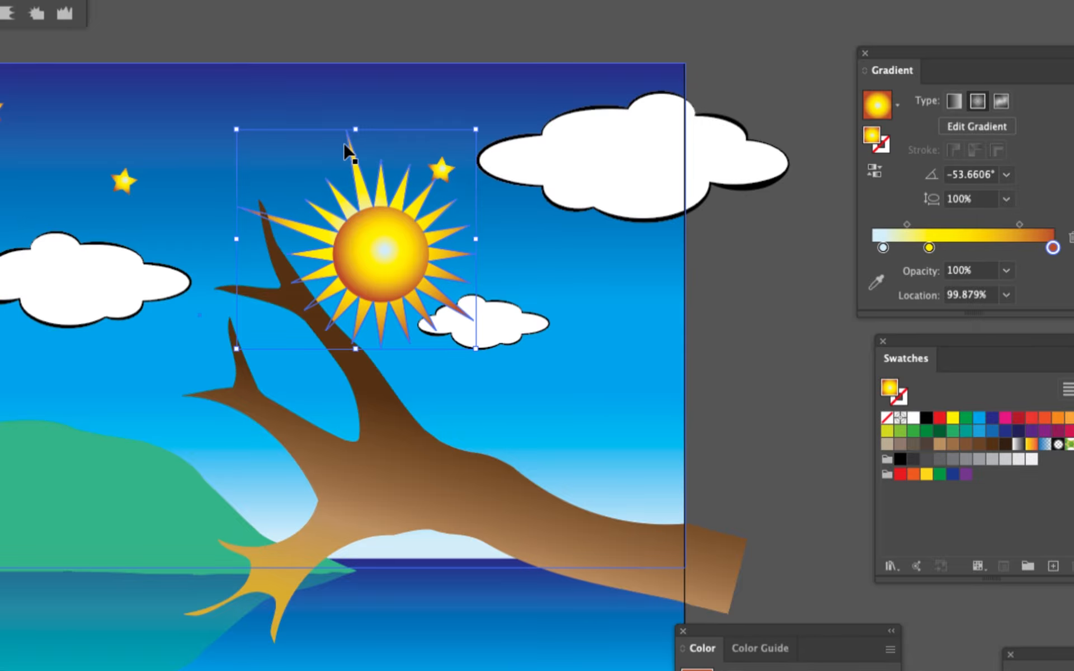
key("super+minus")
key("super+minus")
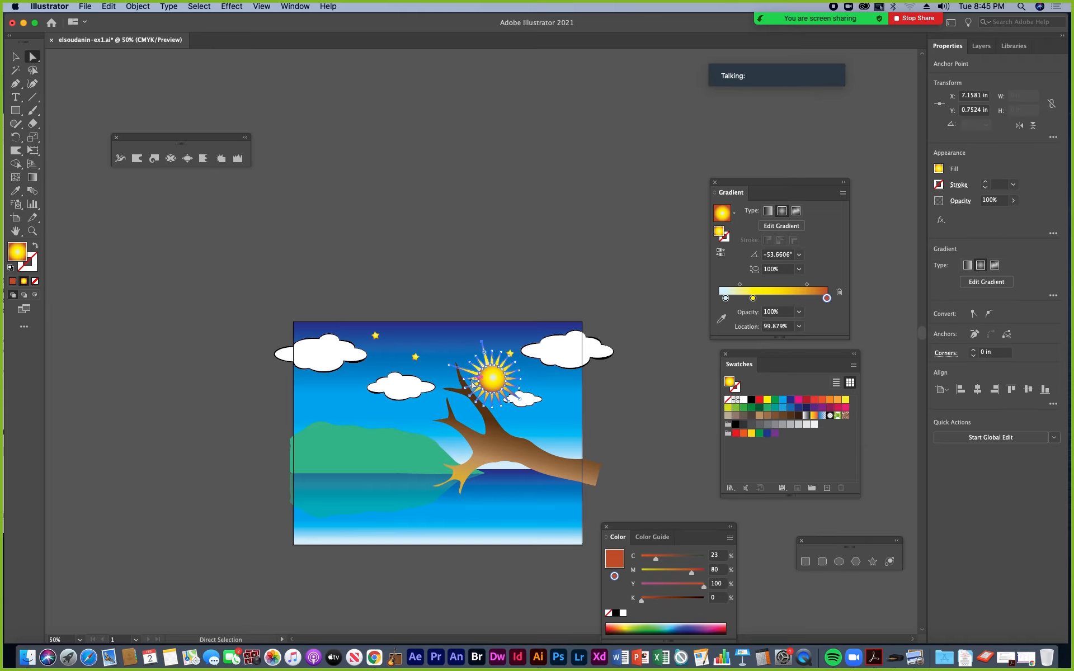
Lengthen the tree's lower-left and bottom golden twigs, and adjust the anchor points beside the bottom twig and under the trunk
key("super+equal")
key("super+equal")
key("super+equal")
key("super+equal")
key("super+equal")
key("super+equal")
key("space")
left_click_drag(513, 486, 428, 269)
left_click_drag(457, 427, 421, 233)
left_click_drag(391, 355, 462, 210)
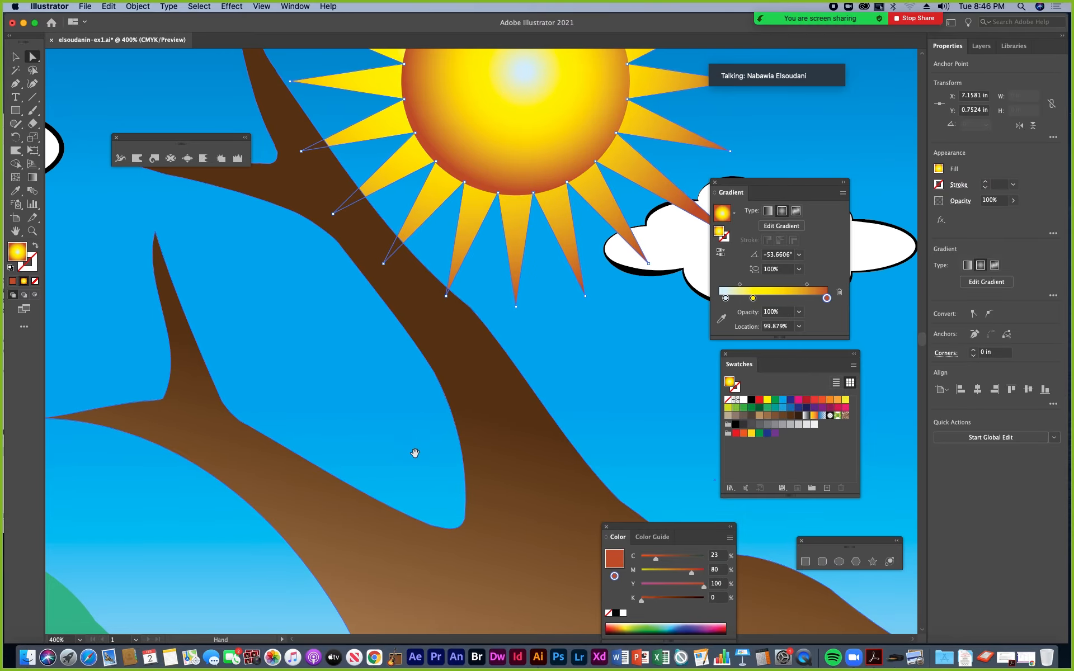
left_click_drag(415, 453, 398, 255)
left_click_drag(376, 470, 431, 235)
left_click_drag(395, 369, 513, 257)
left_click_drag(401, 333, 469, 286)
left_click(415, 311)
left_click_drag(303, 358, 232, 366)
left_click_drag(484, 419, 479, 463)
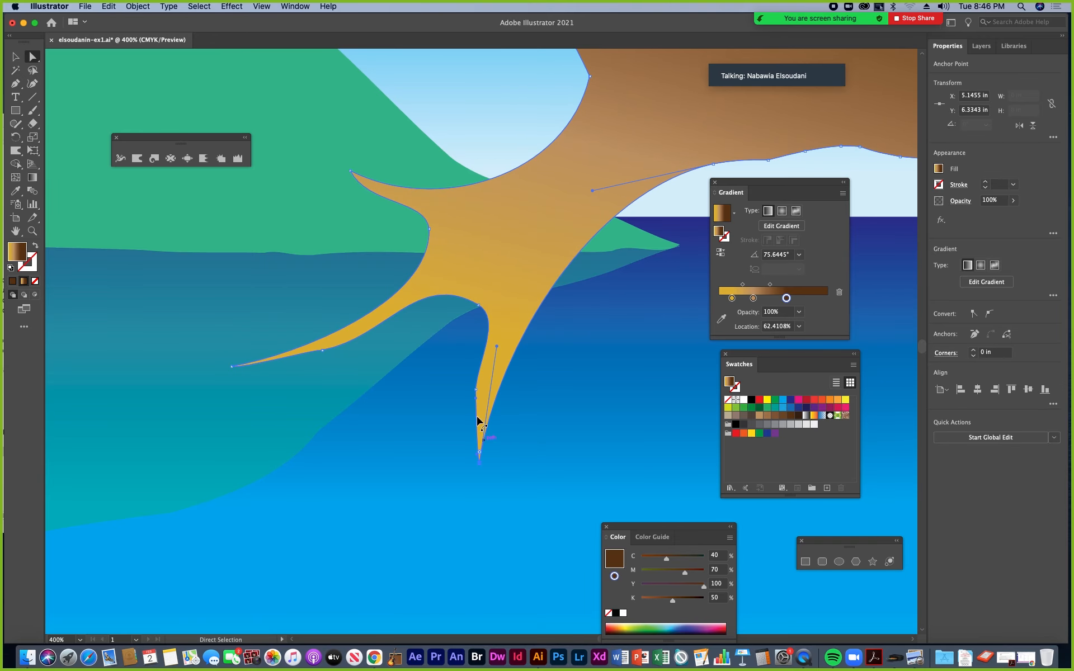
left_click_drag(477, 390, 480, 415)
left_click_drag(713, 164, 663, 165)
Extend the upper golden twig to the left and reshape the curve of the notch below it
left_click_drag(352, 171, 307, 189)
left_click_drag(430, 230, 399, 244)
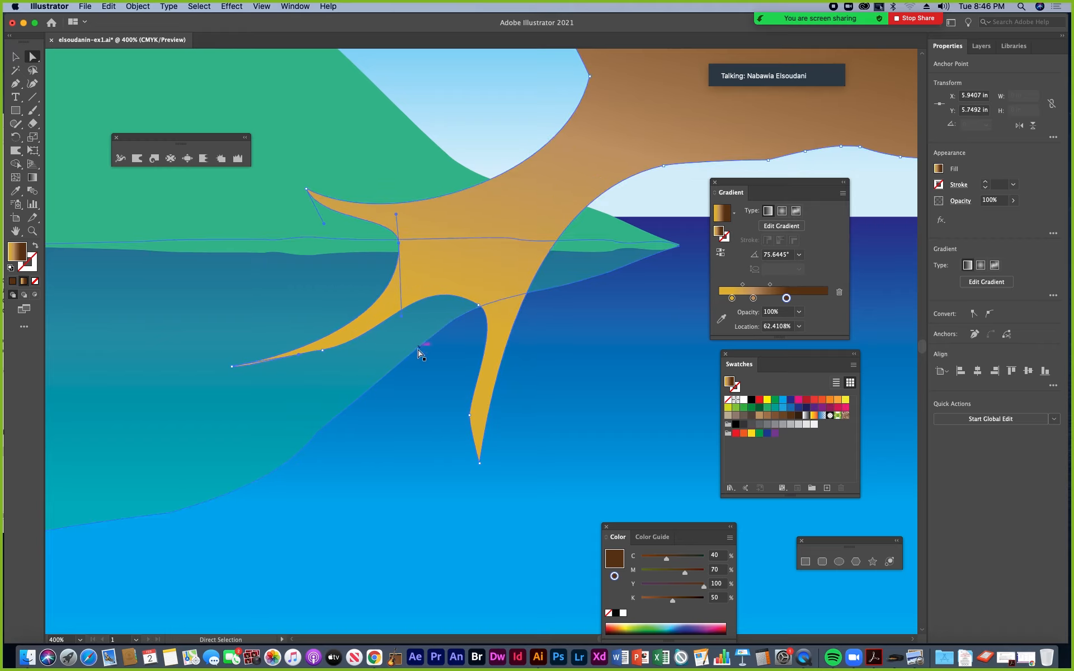
left_click_drag(396, 215, 409, 217)
left_click_drag(424, 219, 402, 250)
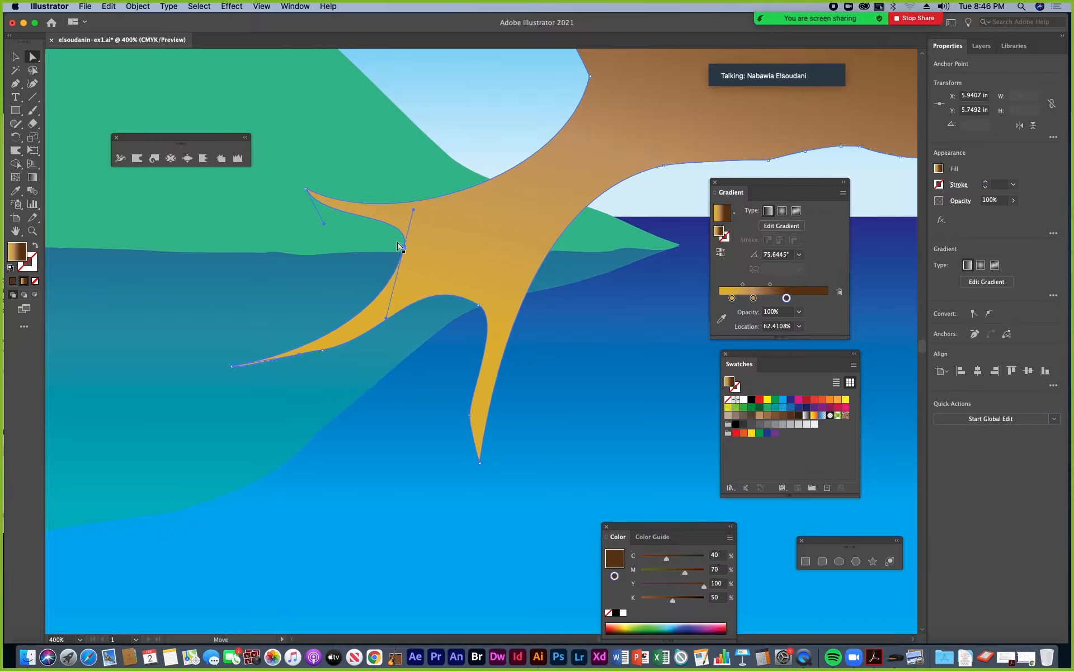
Examine the sun rays and the reshaped golden twigs up close and within the whole illustration
key("super+minus")
key("super+minus")
scroll(548, 316, "up", 5)
scroll(548, 316, "right", 2)
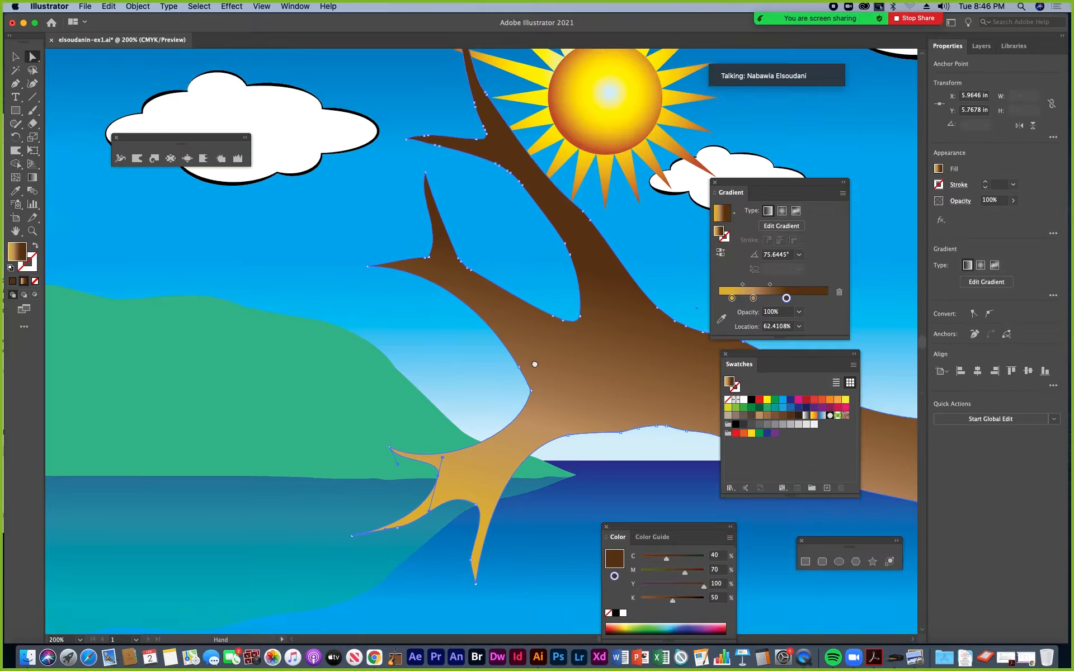
scroll(577, 364, "right", 6)
scroll(578, 364, "up", 3)
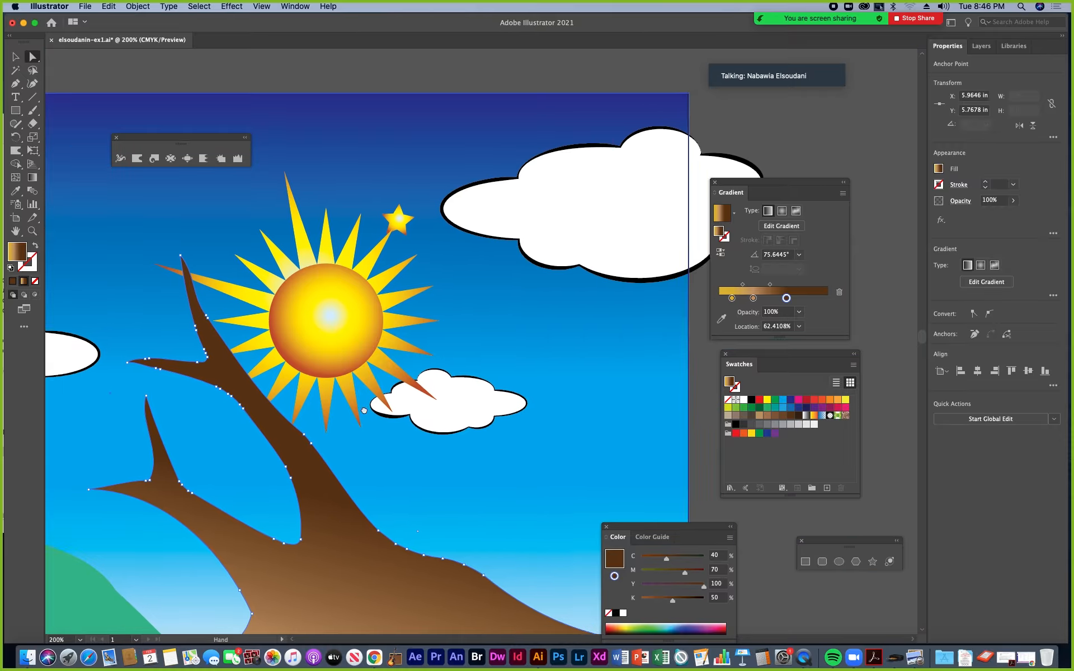
key("super+equal")
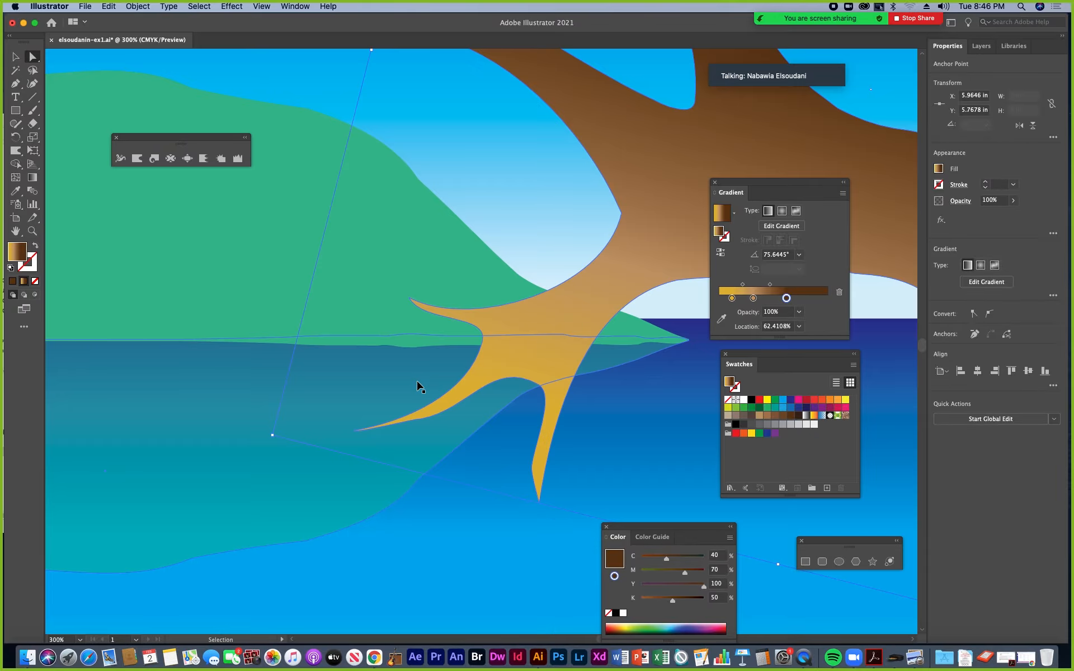
key("super+minus")
key("super+minus")
key("super+minus")
key("super+minus")
key("super+minus")
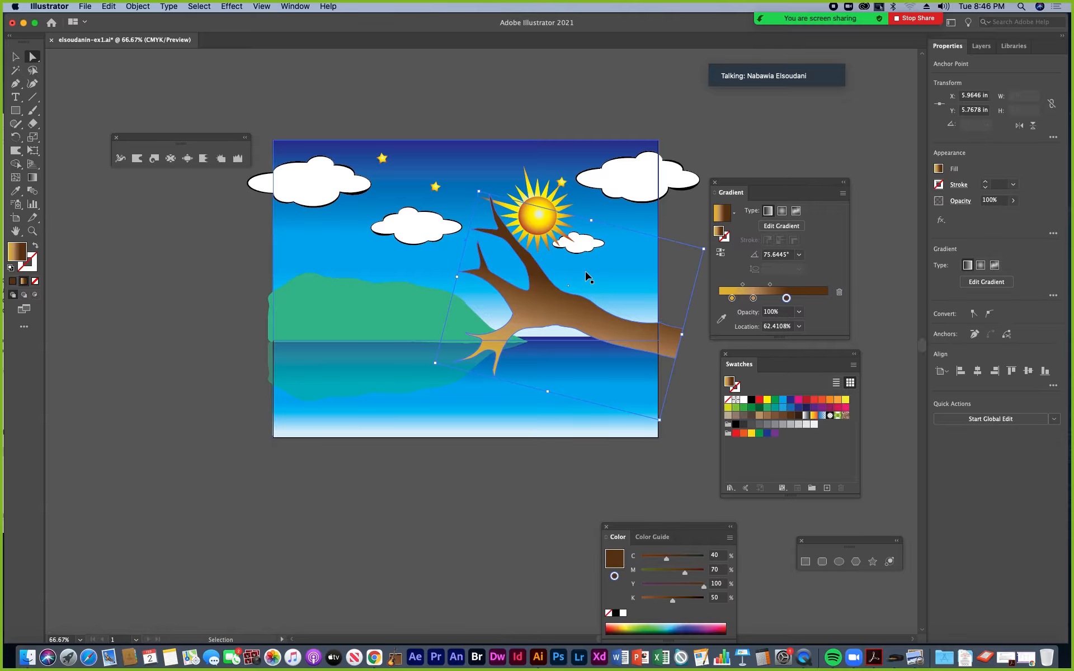
Shorten the sun's tallest upward ray by moving its tip anchor point back toward the disc
key("super+equal")
key("super+equal")
left_click_drag(623, 176, 508, 422)
left_click_drag(572, 286, 432, 369)
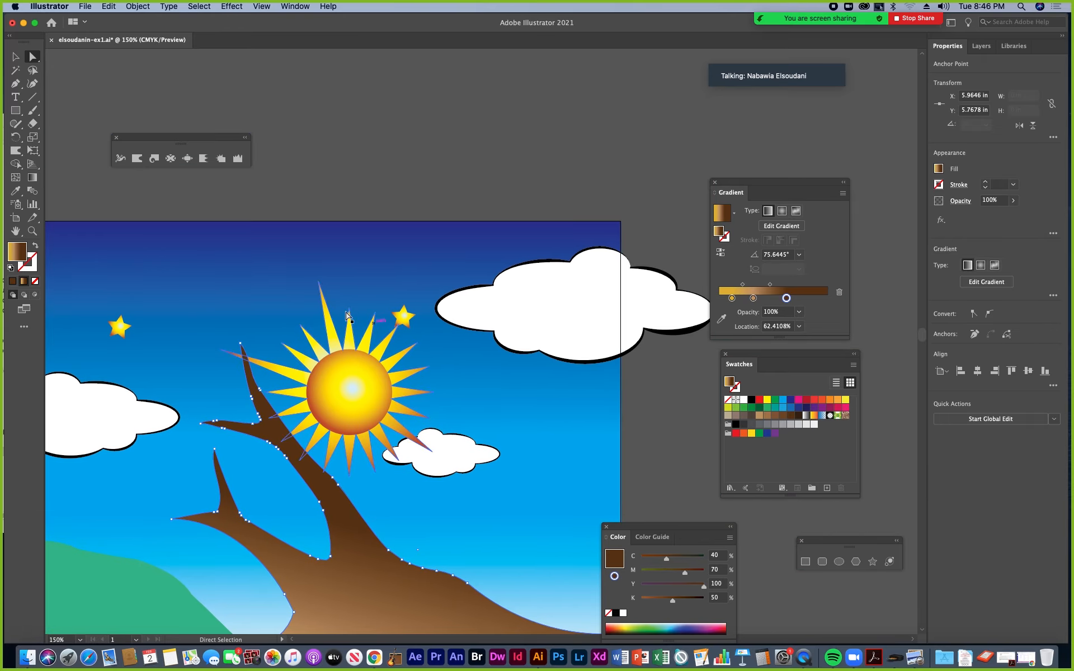
left_click(318, 282)
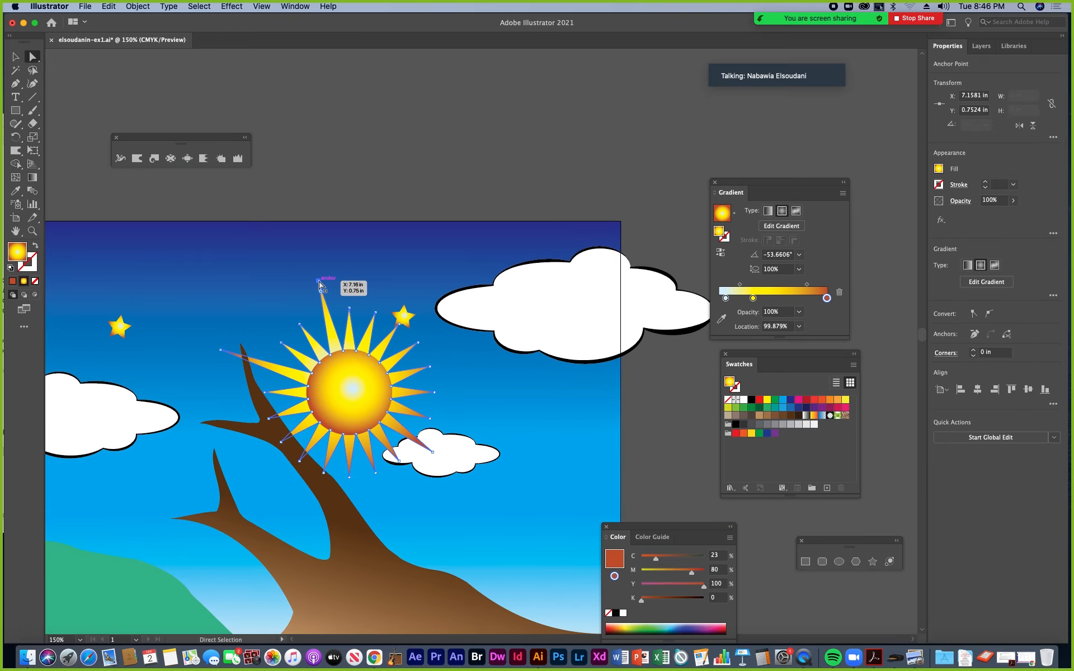
left_click_drag(319, 282, 322, 303)
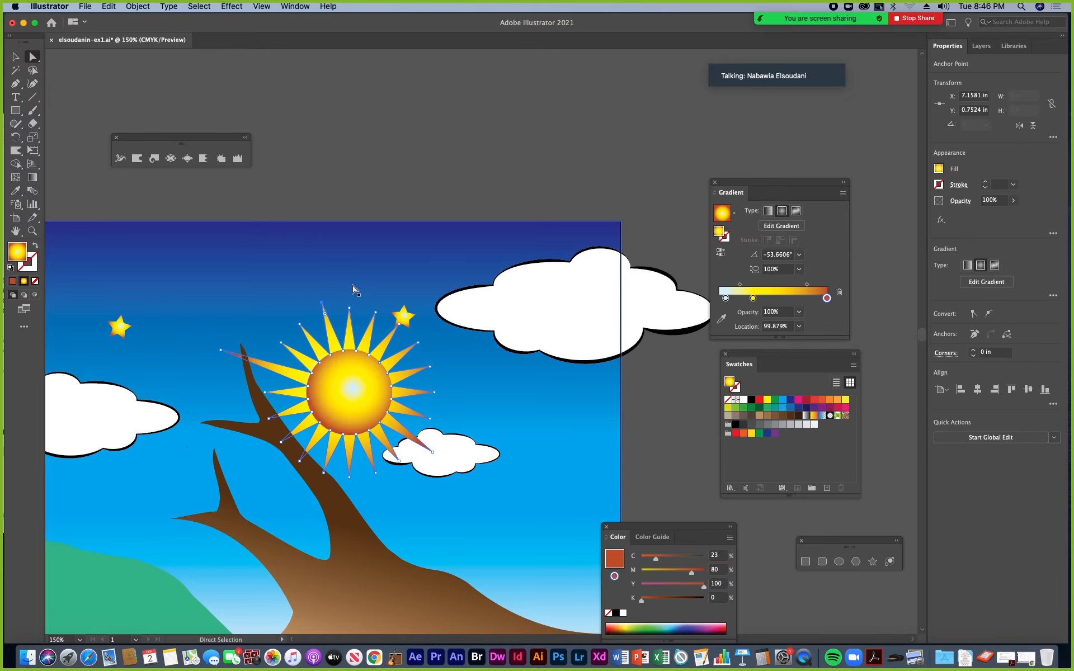
Lengthen the sun's ray just above the horizontal on the right by pulling its tip anchor point outward
left_click_drag(429, 366, 443, 365)
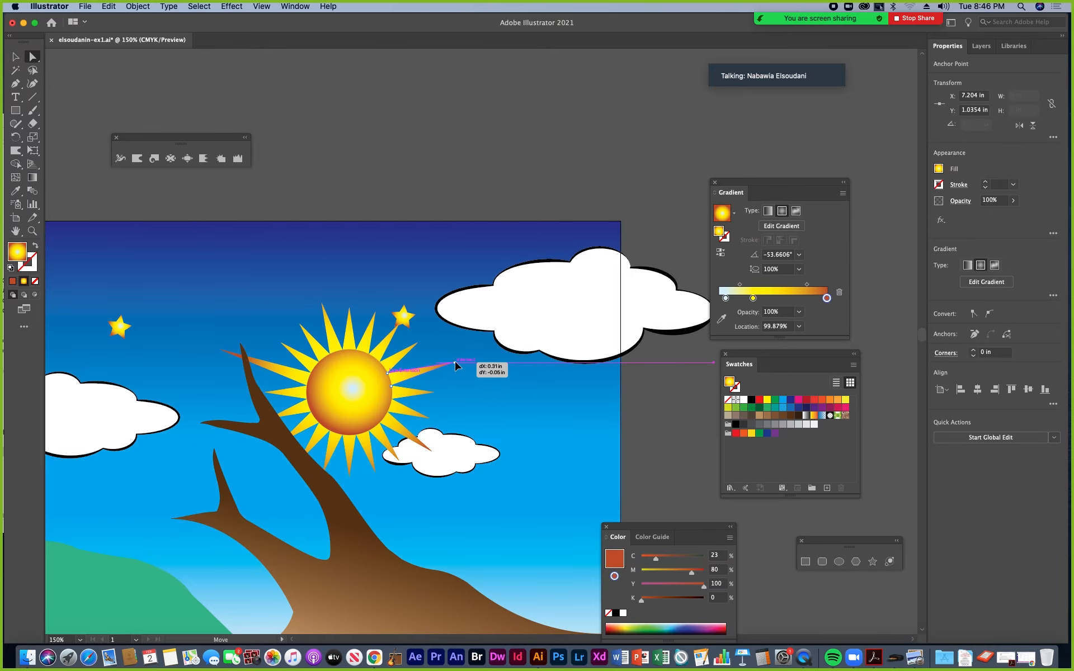
Select the large cloud at the artboard's right edge and the anchor point at its rightmost end
left_click(446, 314)
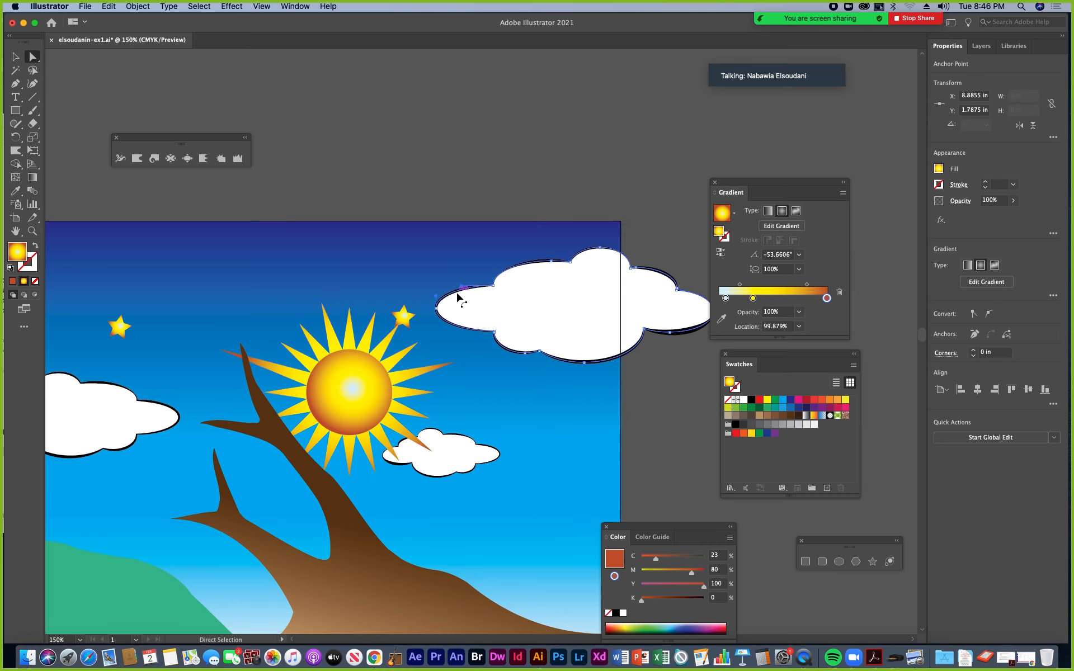
scroll(445, 277, "up", 3)
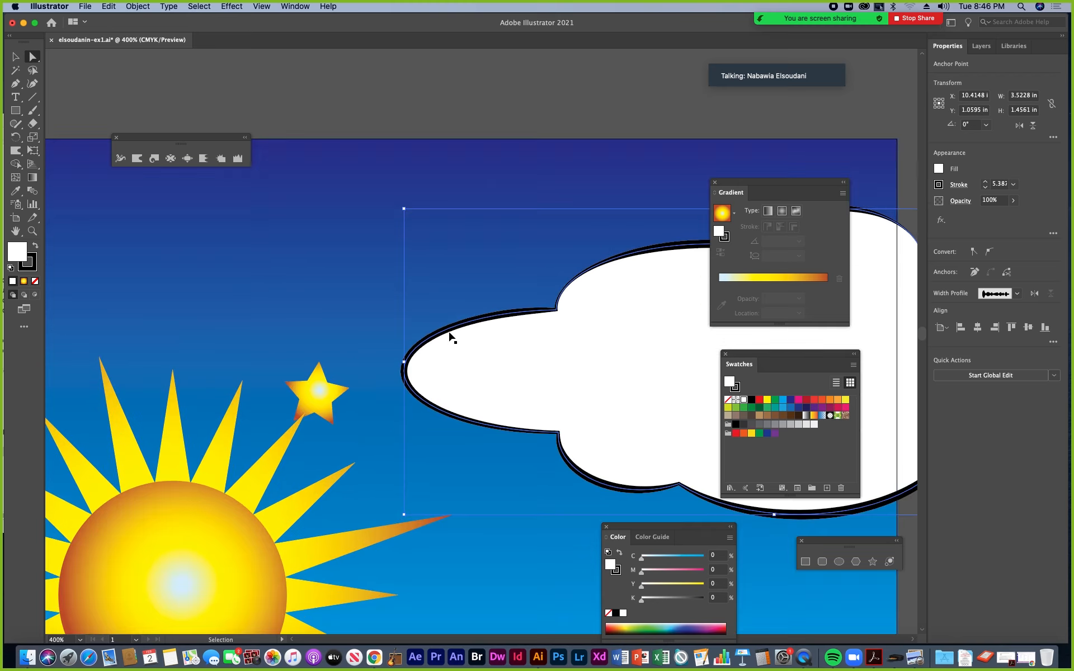
scroll(611, 434, "right", 10)
scroll(611, 434, "down", 5)
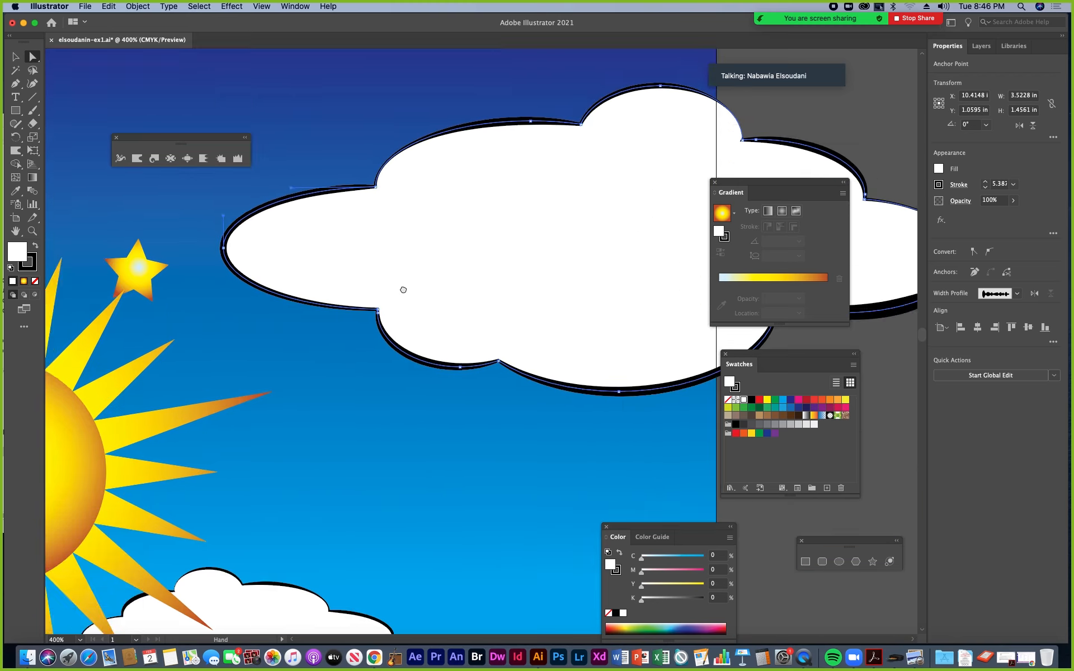
scroll(431, 354, "right", 7)
scroll(431, 353, "up", 2)
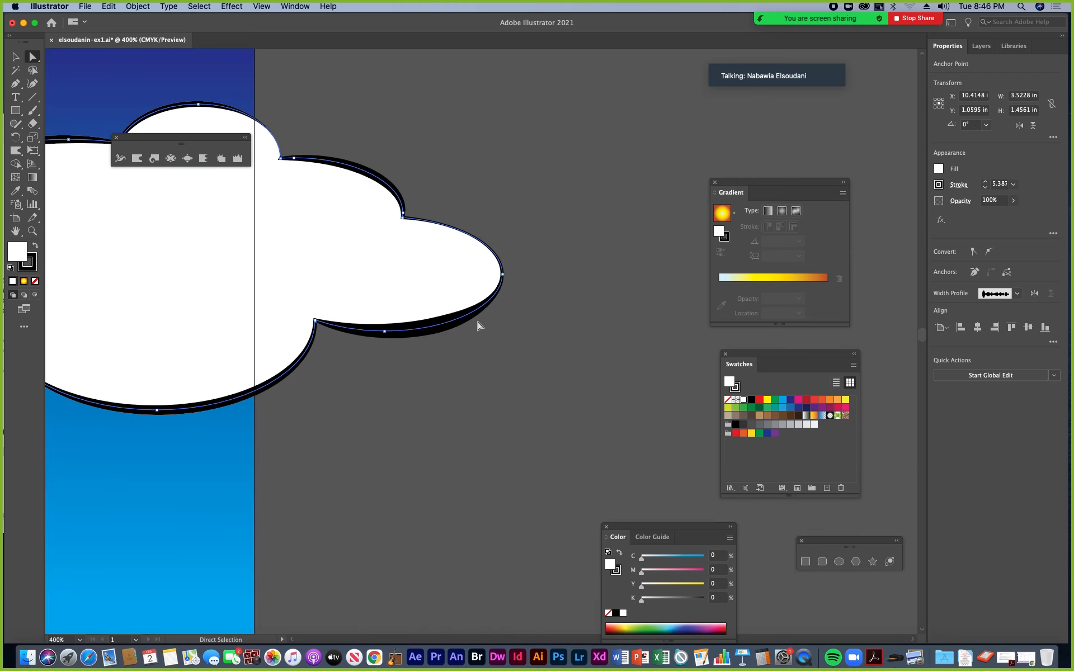
left_click(503, 273)
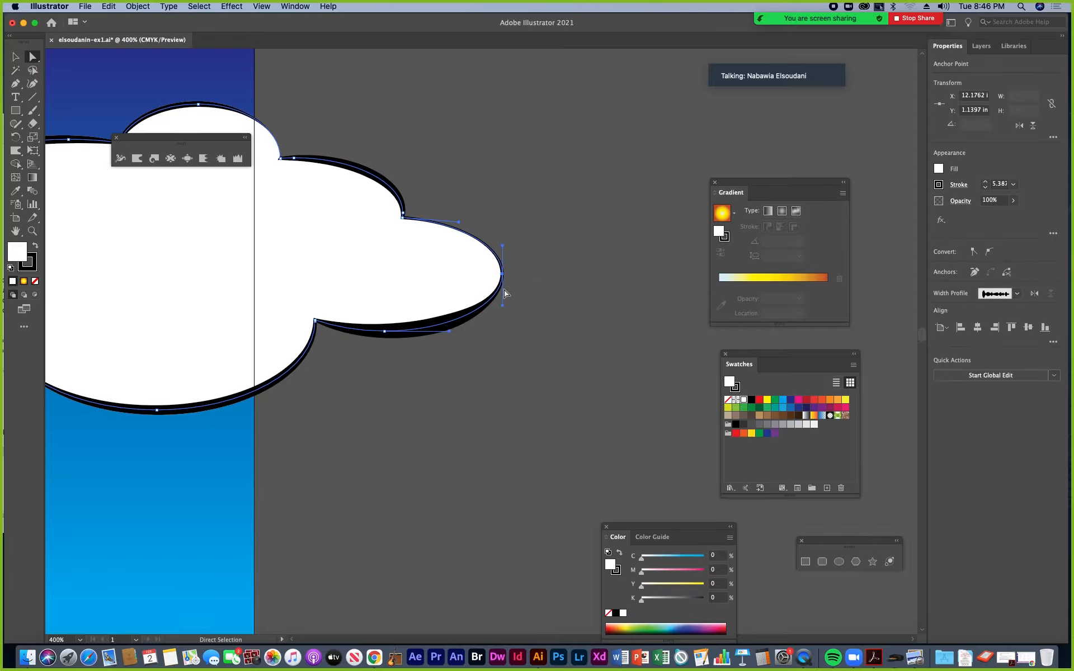
Set the color of Layer 1 to Green in its layer options
left_click(981, 45)
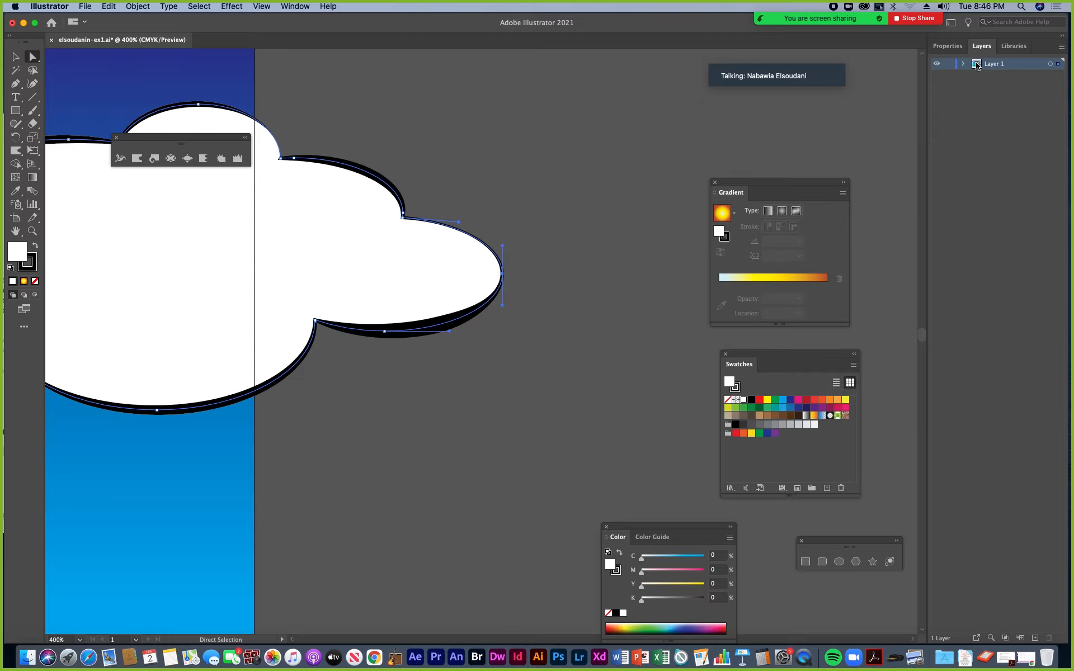
double_click(1025, 67)
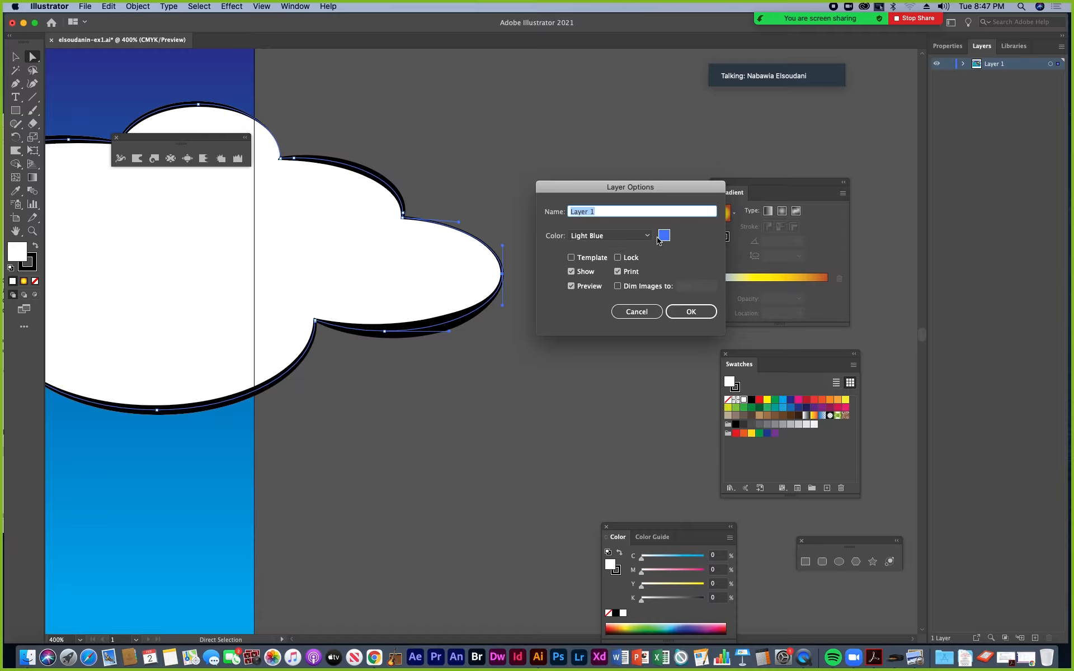
left_click(649, 237)
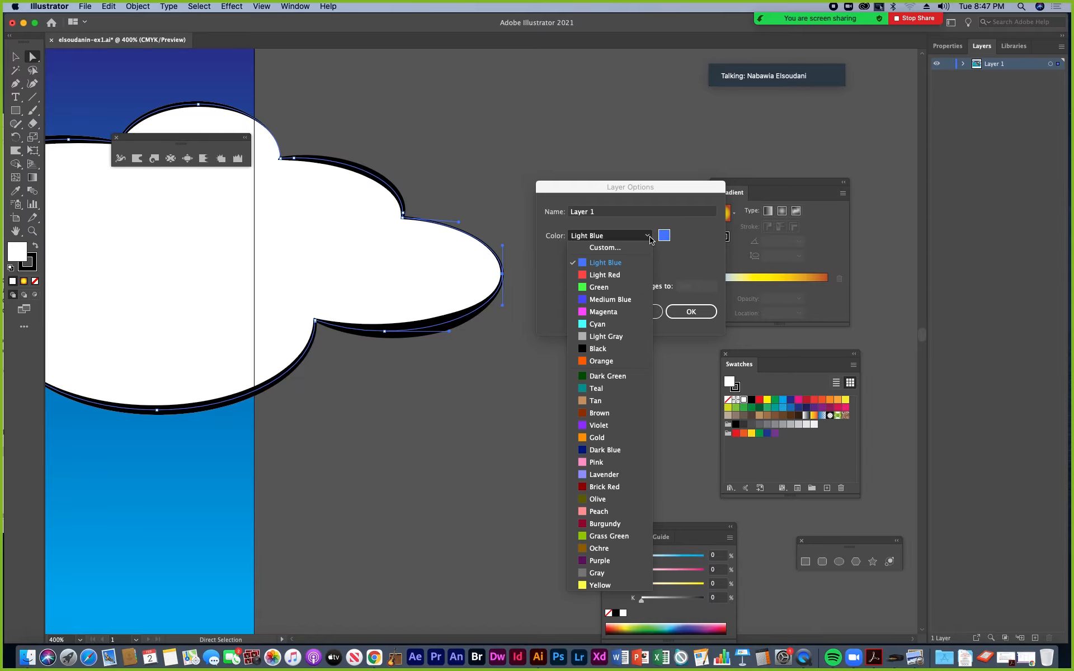
left_click(608, 287)
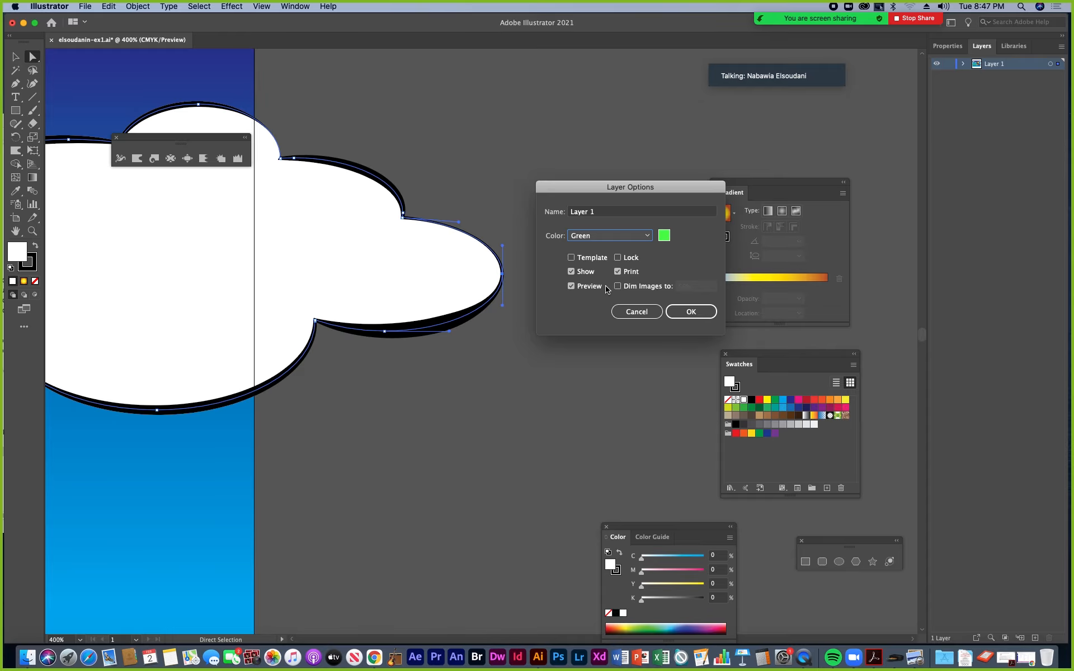
left_click(691, 312)
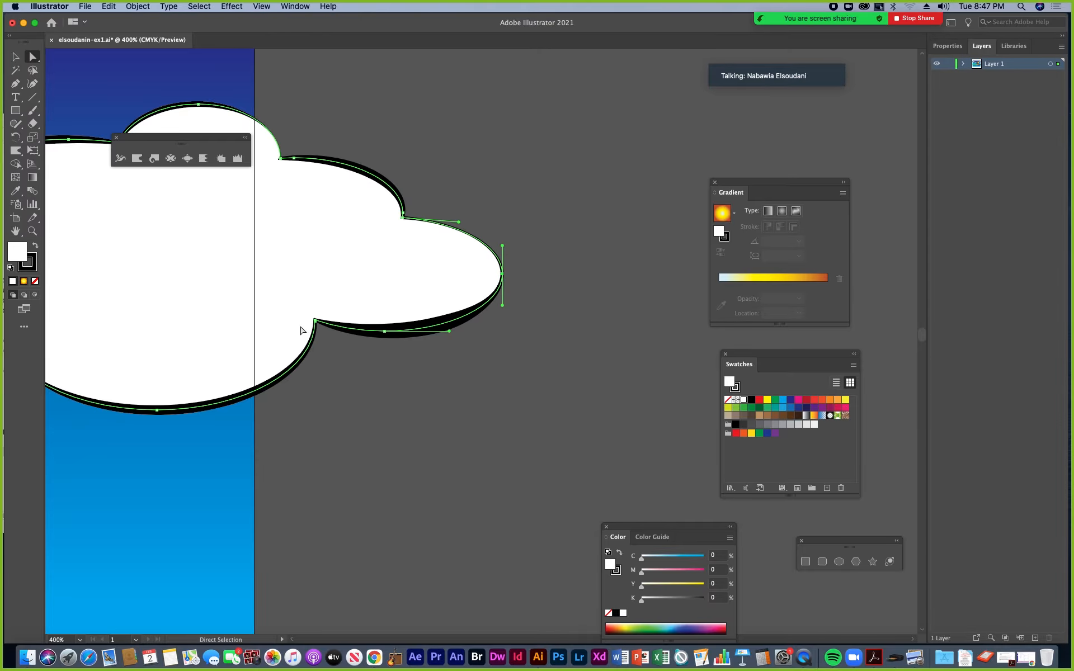
Reshape the selected cloud's bottom curve by tilting the direction handle of its lowest anchor point and nudging that point down
scroll(301, 330, "left", 10)
left_click(585, 399)
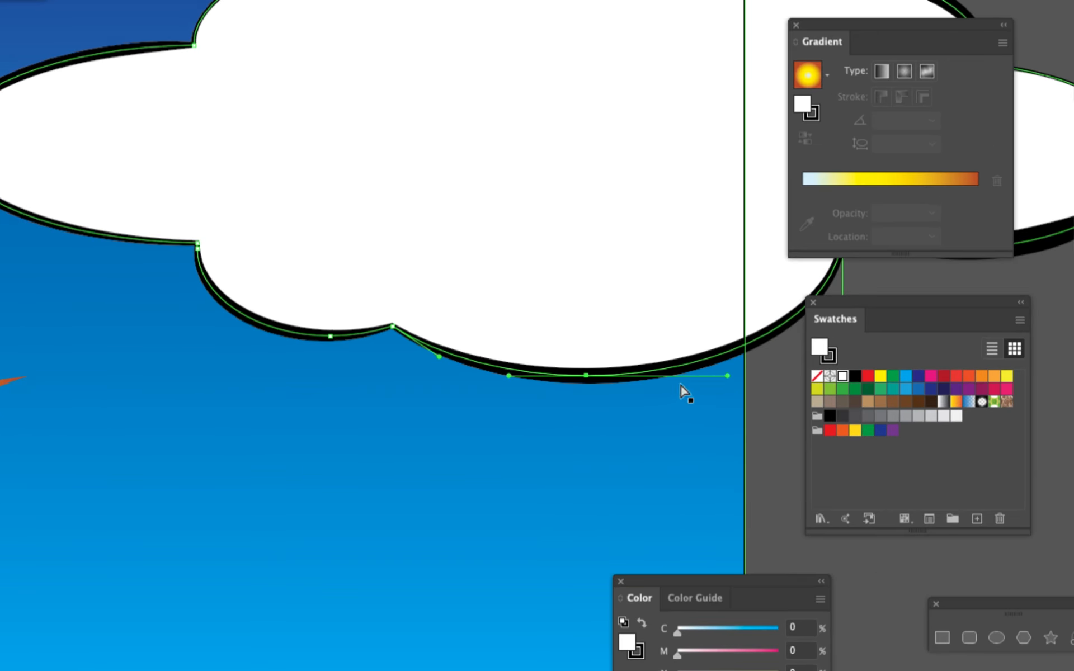
mouse_move(727, 376)
left_mouse_down()
mouse_move(722, 404)
mouse_move(737, 357)
mouse_move(725, 379)
left_mouse_up()
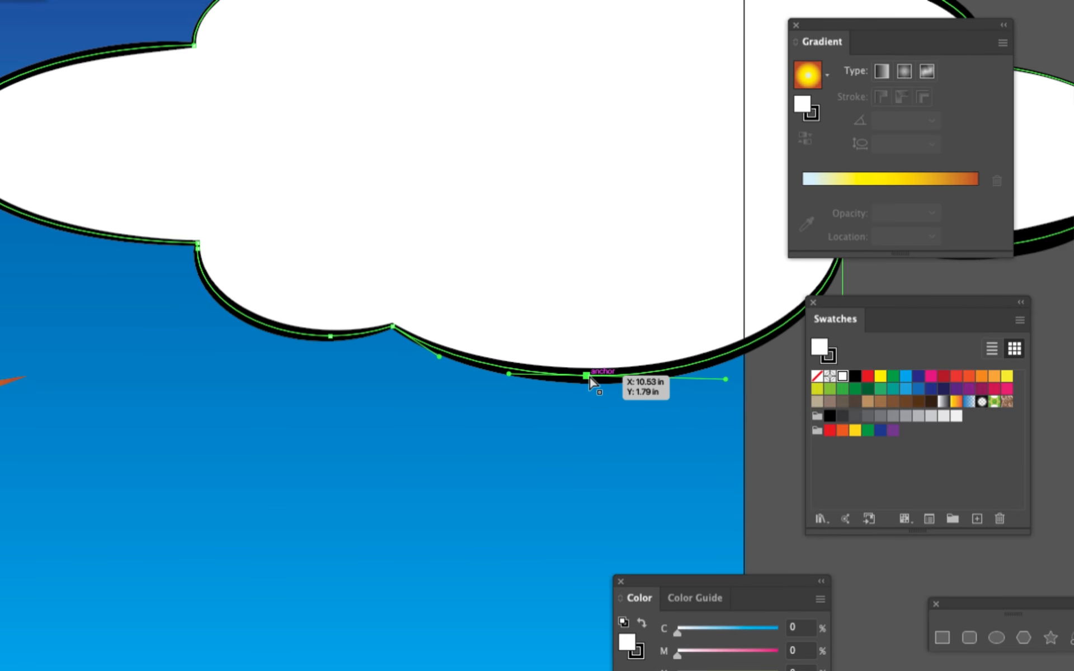
mouse_move(587, 380)
left_mouse_down()
mouse_move(591, 407)
mouse_move(587, 385)
left_mouse_up()
Redraw the water rectangle's linear gradient vertically with the Gradient tool so that it extends past the artboard's lower edge
key("super+minus")
key("super+minus")
key("super+minus")
key("super+minus")
key("super+minus")
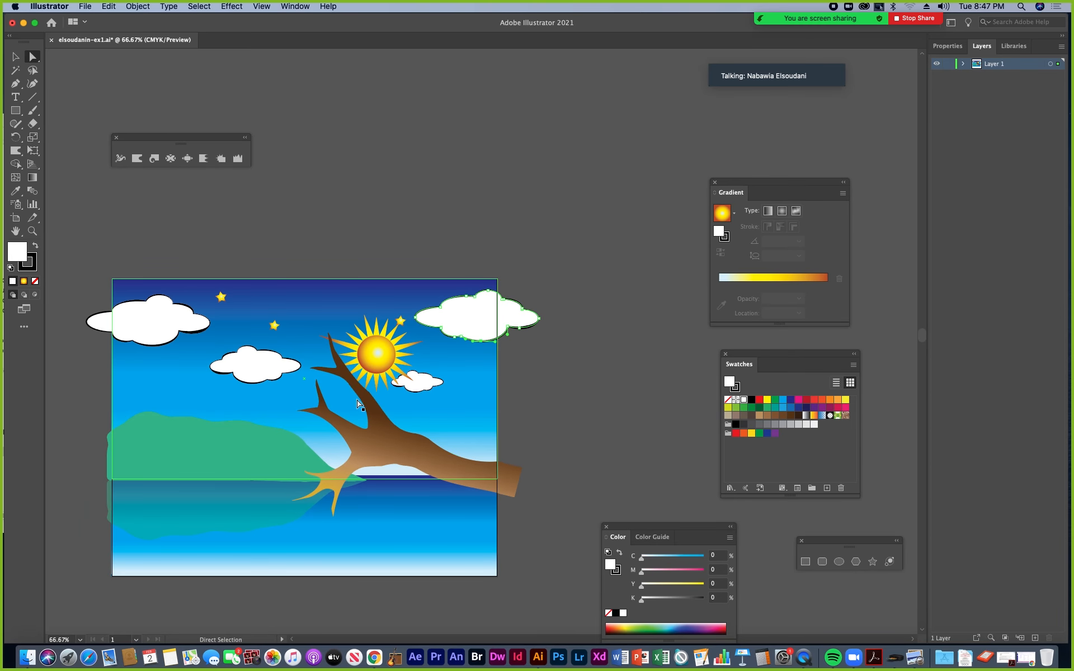
left_click_drag(303, 393, 365, 371)
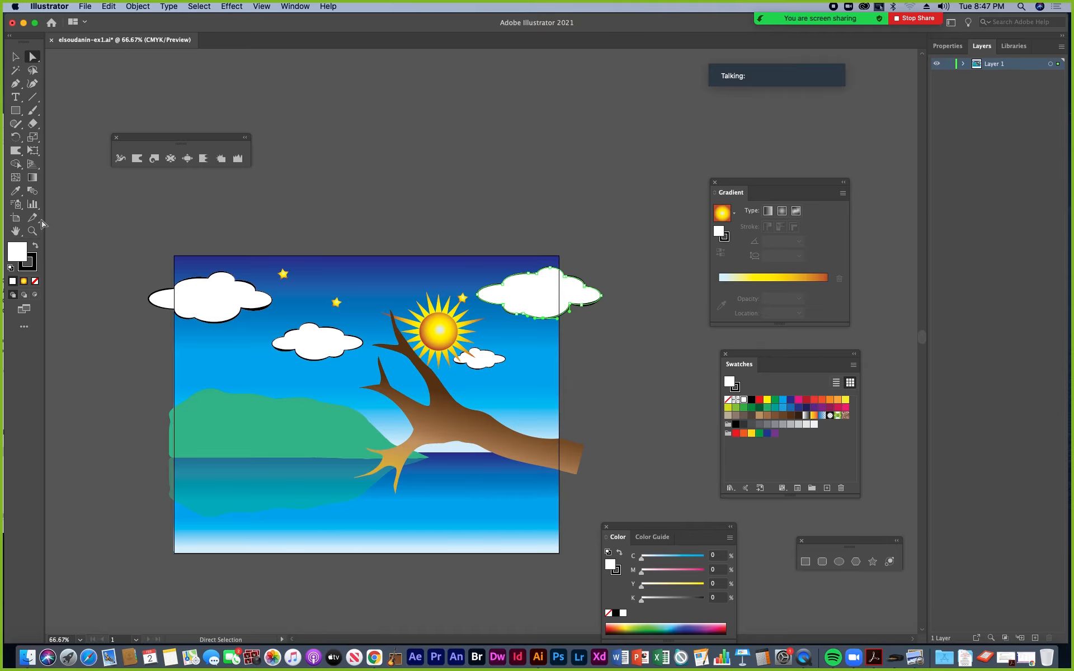
key("v")
left_click(439, 517)
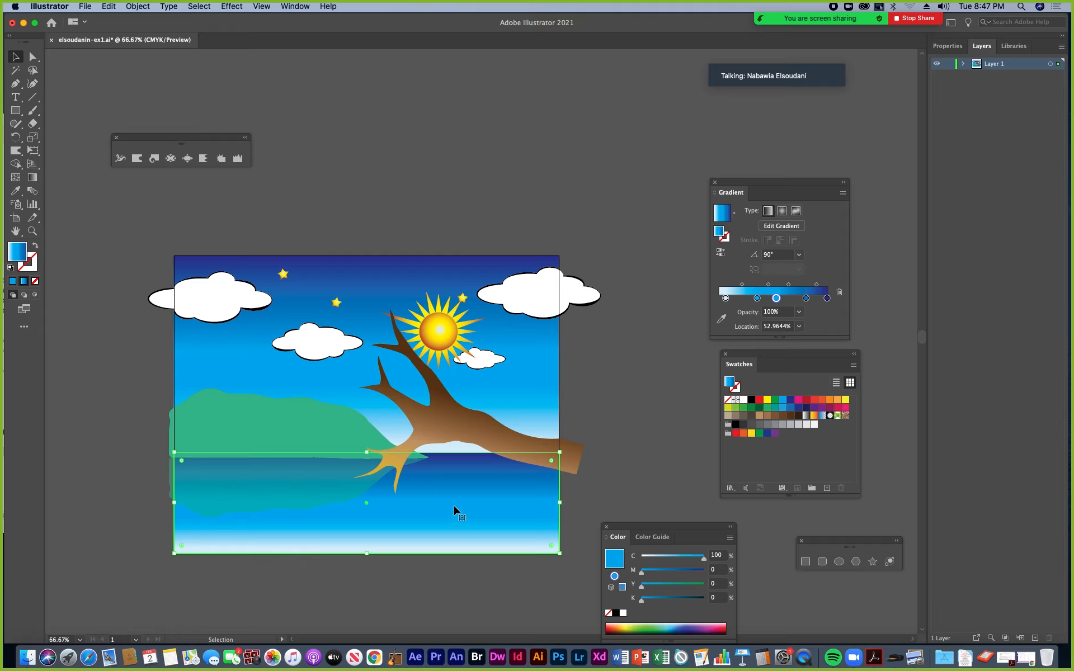
left_click(32, 178)
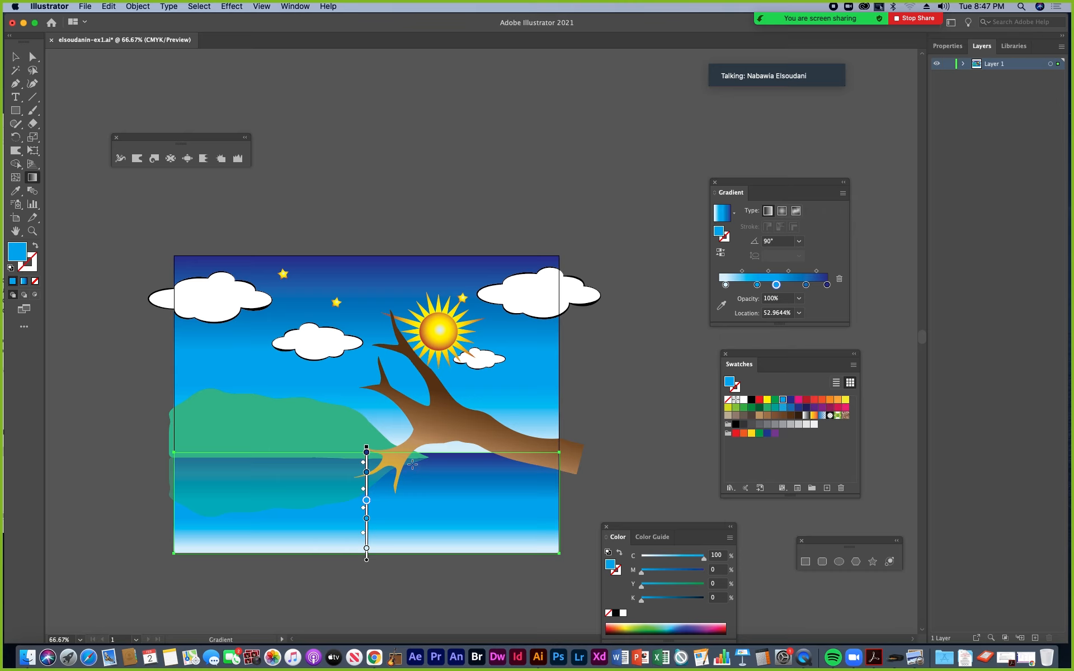
mouse_move(413, 460)
left_mouse_down()
mouse_move(412, 587)
mouse_move(427, 456)
left_mouse_up()
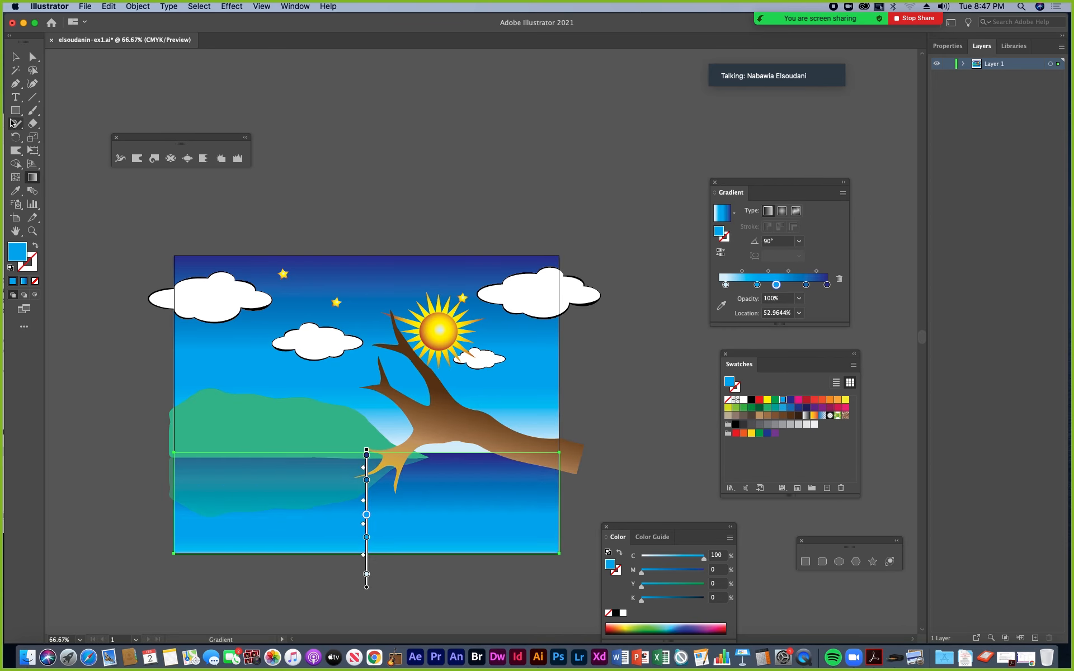
key("v")
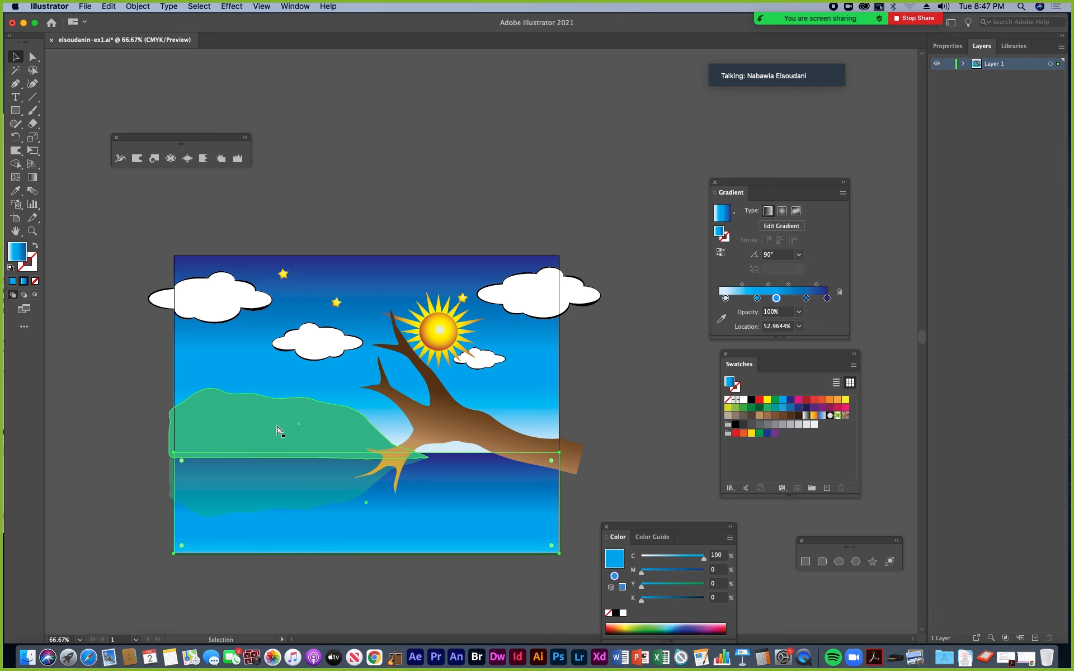
Examine the hill and water at actual size and save the document
scroll(278, 427, "up", 3)
scroll(310, 392, "up", 8)
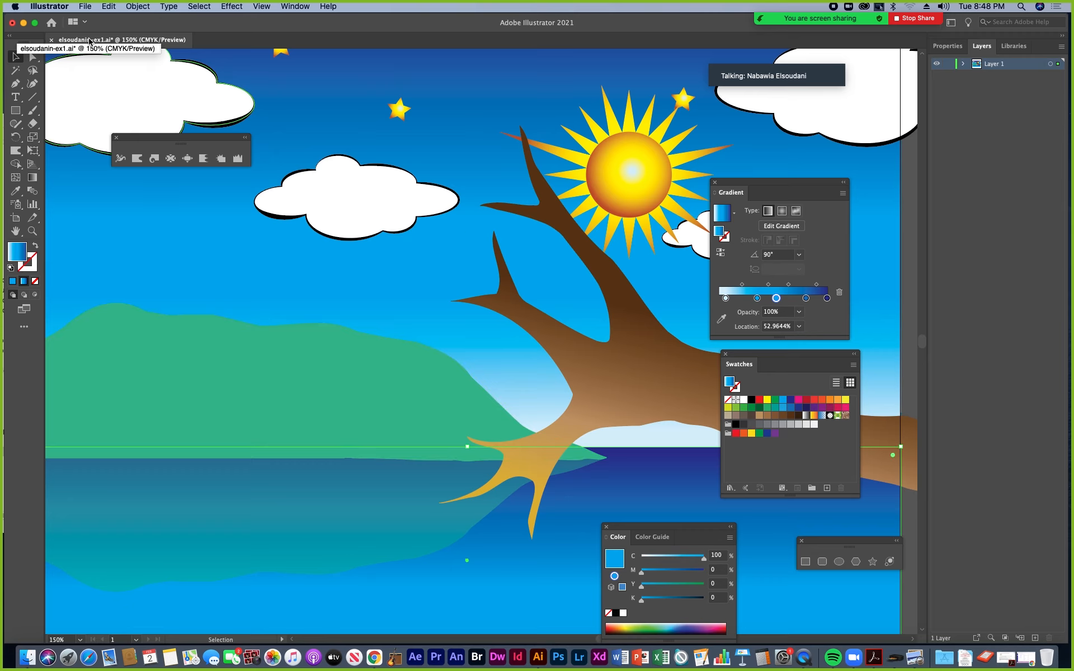
key("super+1")
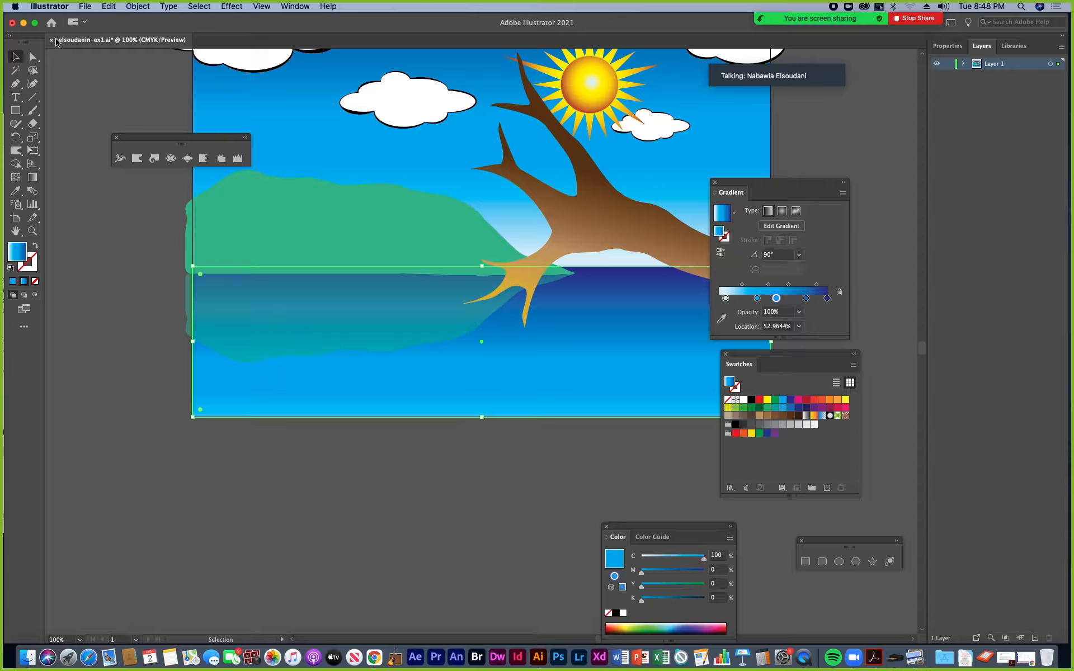
left_click(85, 7)
left_click(96, 89)
Save the illustration as an Adobe PDF in the 181-TTh-2021 folder with the Illustrator Default preset, keeping the file name
left_click(86, 7)
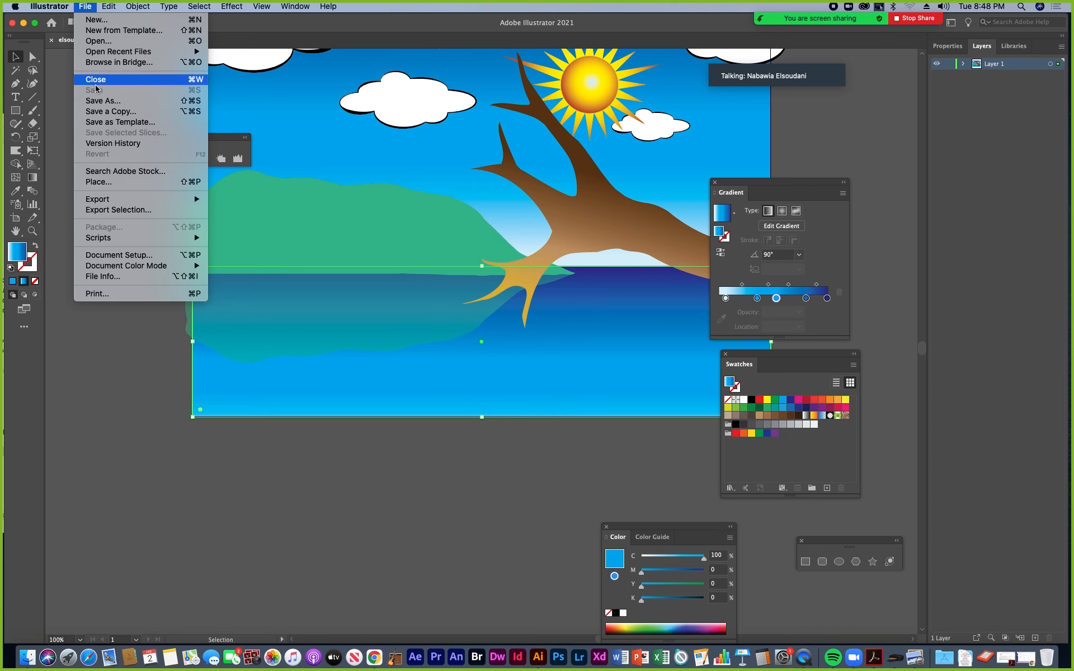
left_click(97, 102)
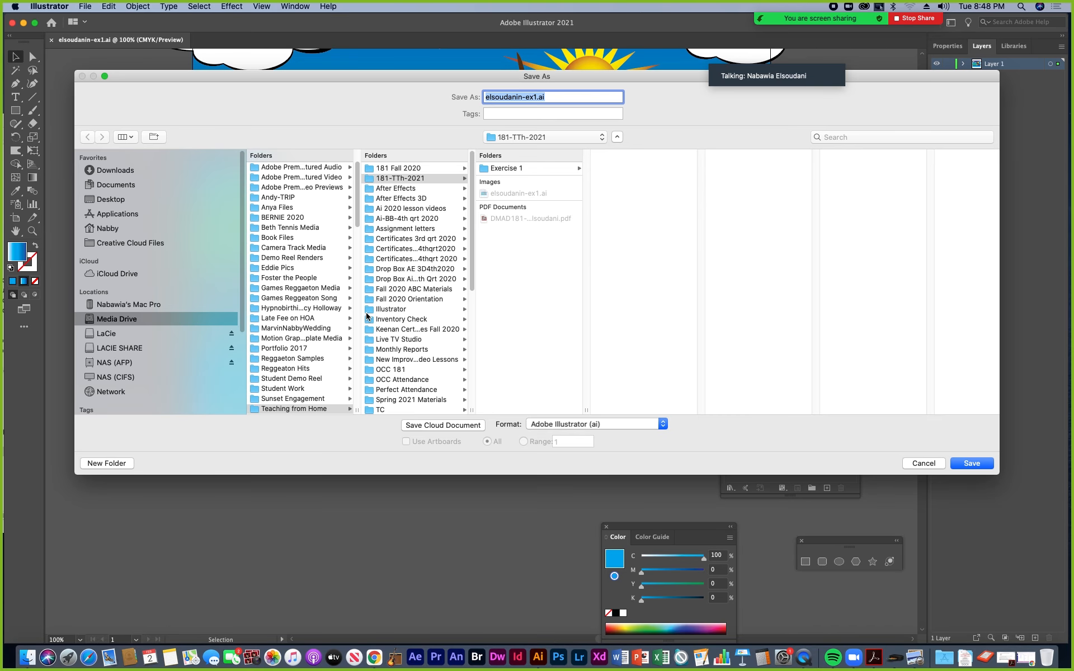
left_click(661, 425)
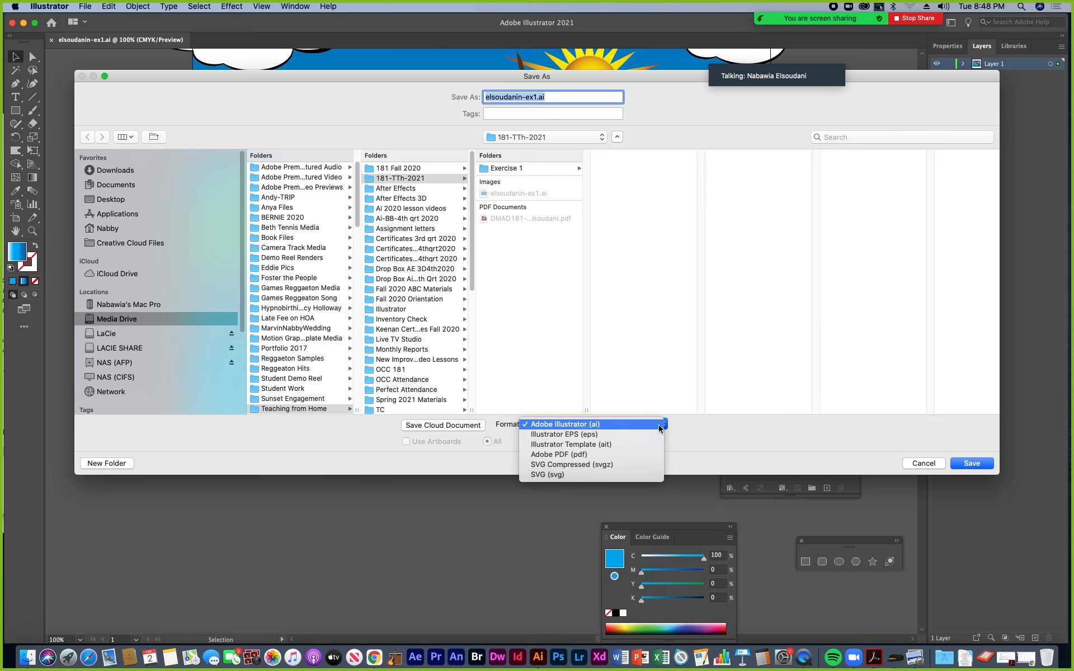
left_click(589, 454)
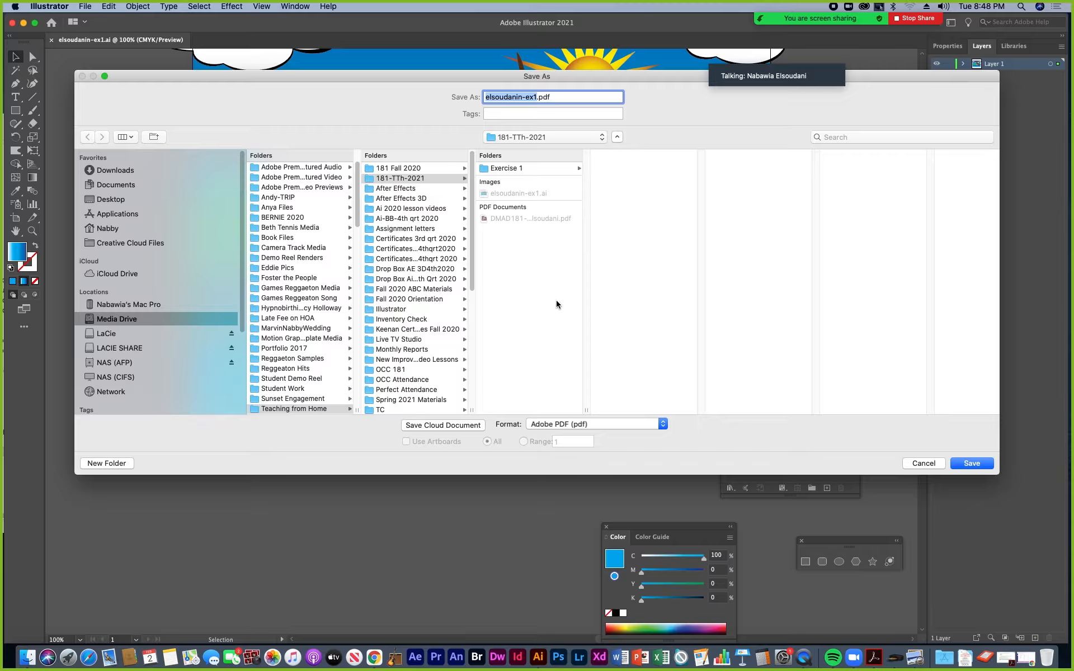
left_click(983, 469)
left_click(608, 426)
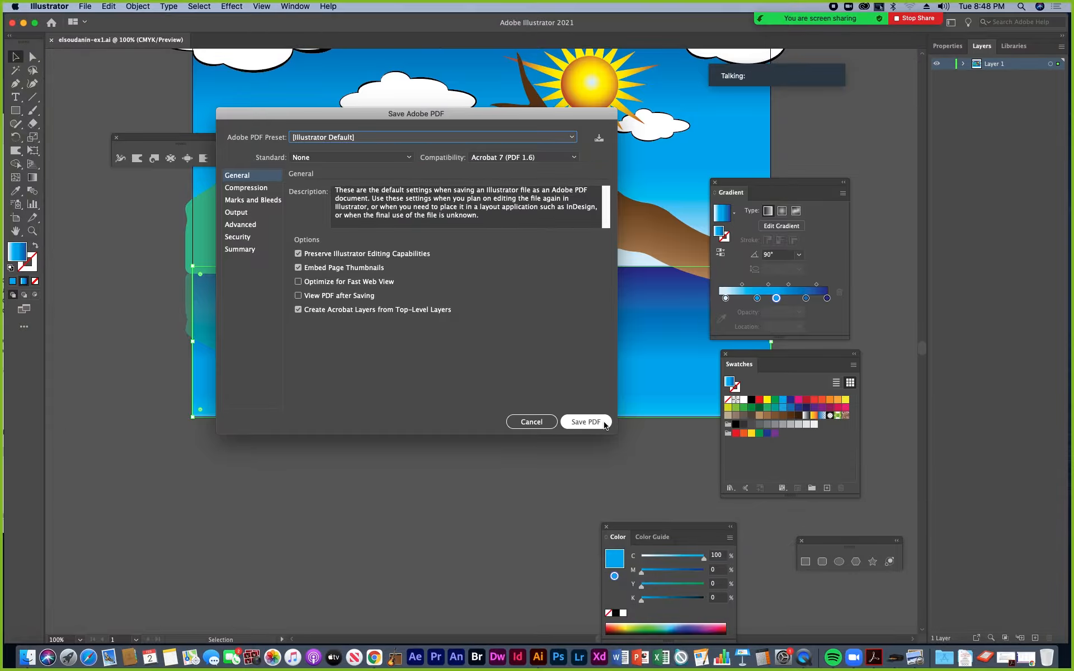
Bring the whole artboard into view and place the floating Width and liquify tools panel below it
left_click_drag(492, 311, 439, 439)
left_click_drag(180, 143, 210, 588)
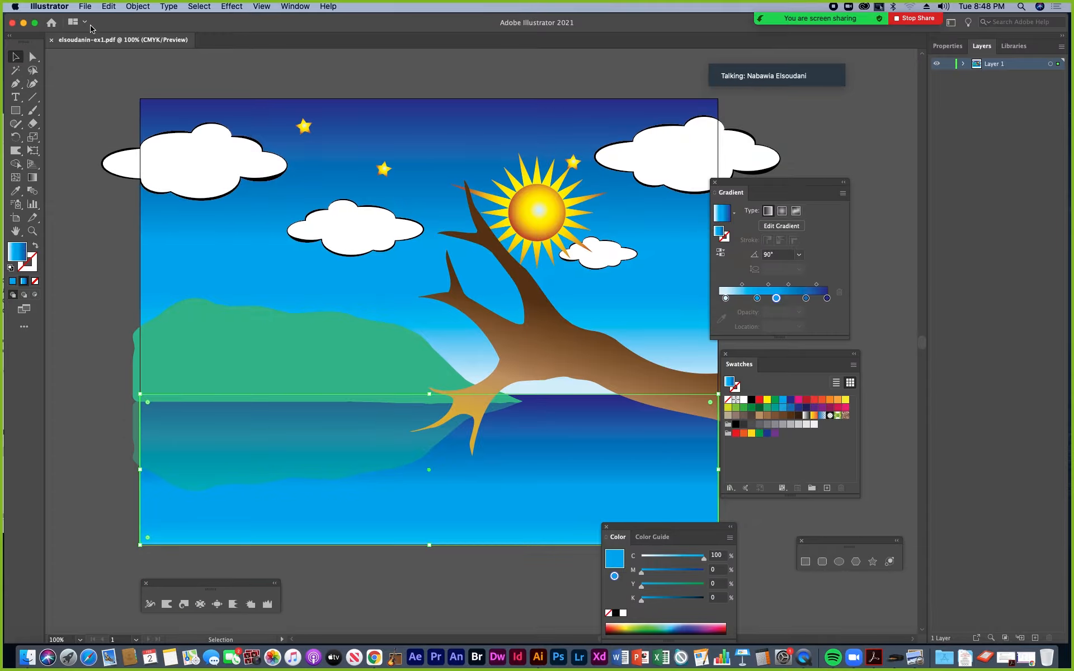
Export the illustration in PNG format to the 181-TTh-2021 folder with Use Artboards enabled for all artboards
left_click(83, 6)
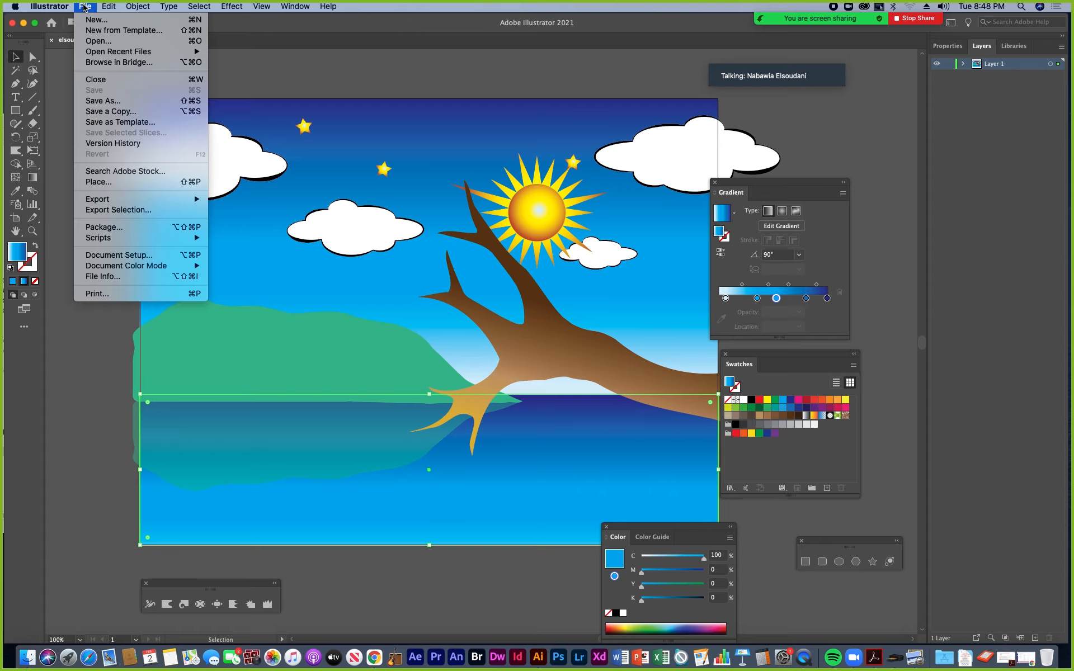
mouse_move(129, 200)
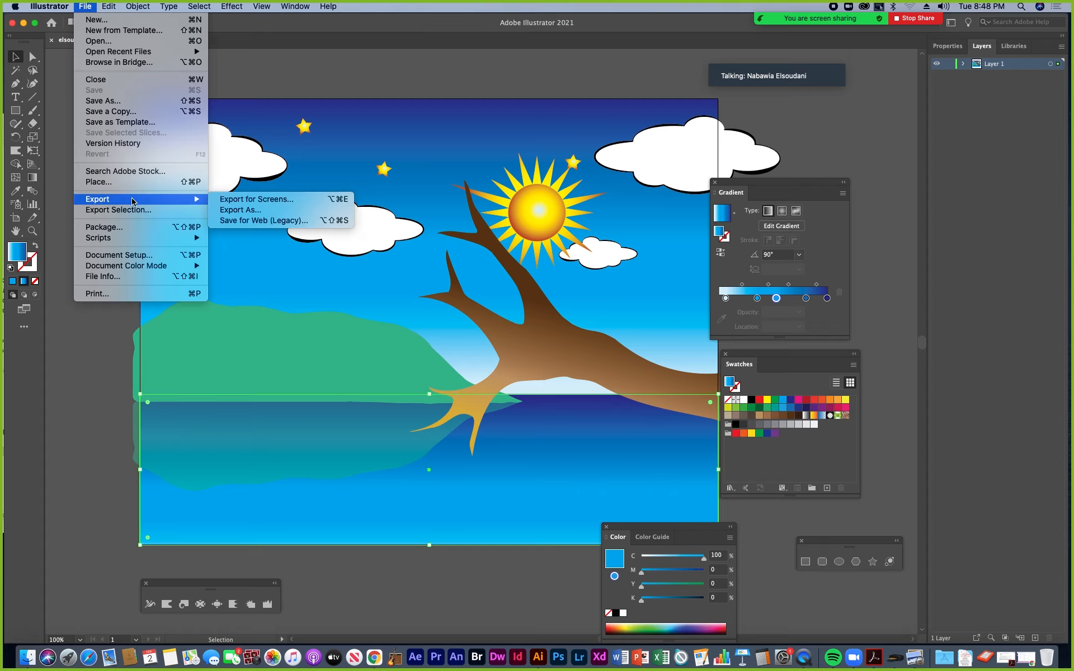
left_click(240, 210)
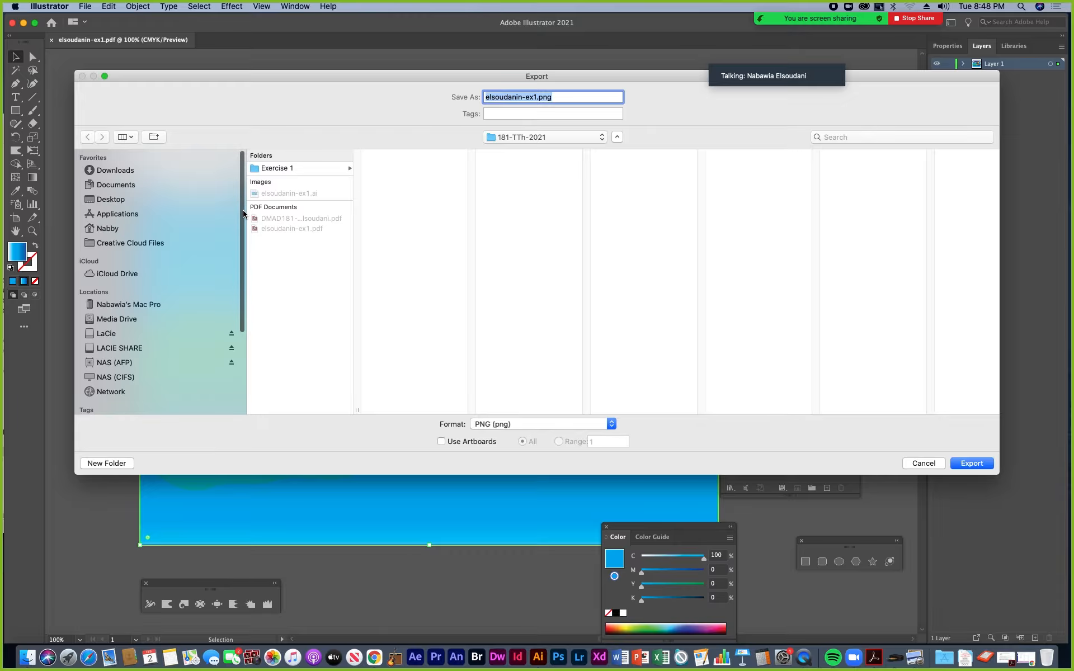
left_click(442, 443)
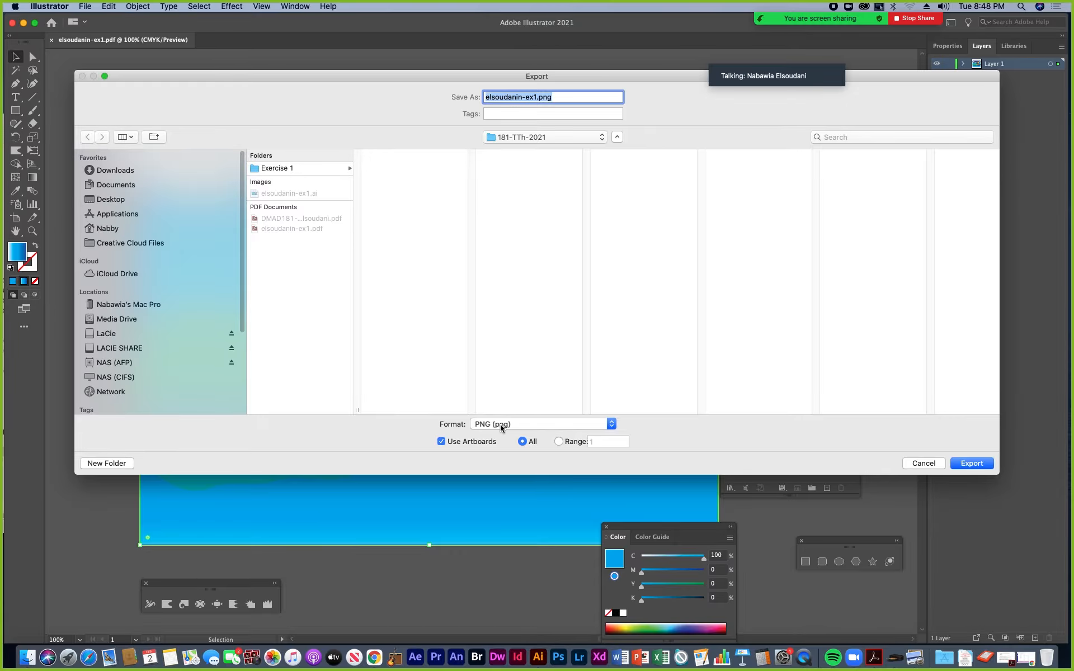
left_click(971, 463)
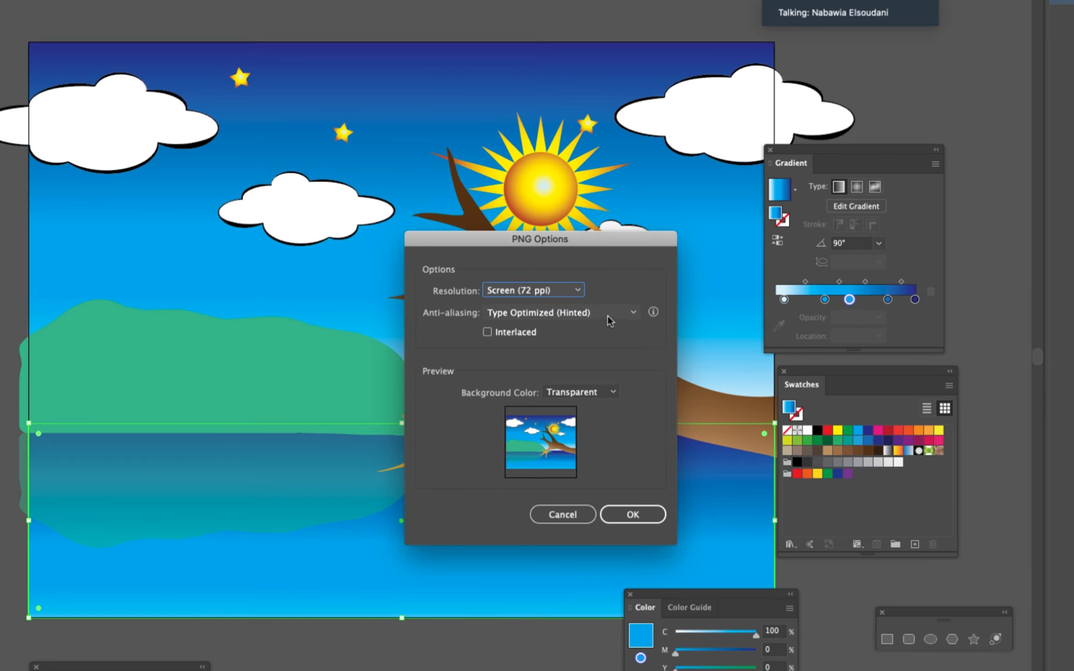
Set the PNG anti-aliasing to Art Optimized (Supersampling) and complete the export
left_click(577, 311)
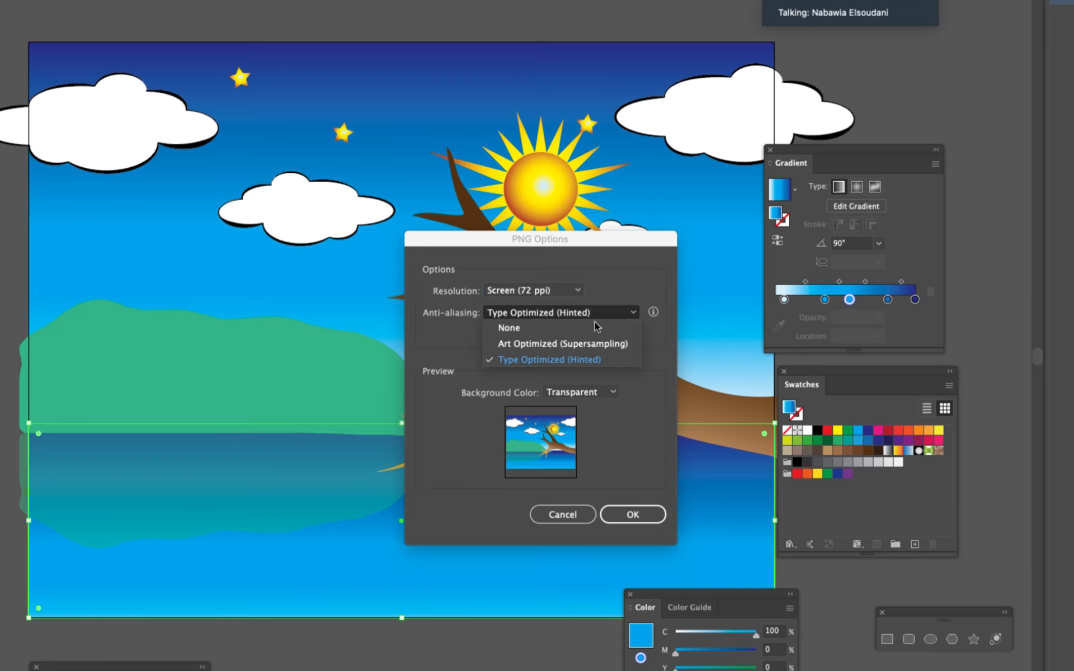
left_click(542, 343)
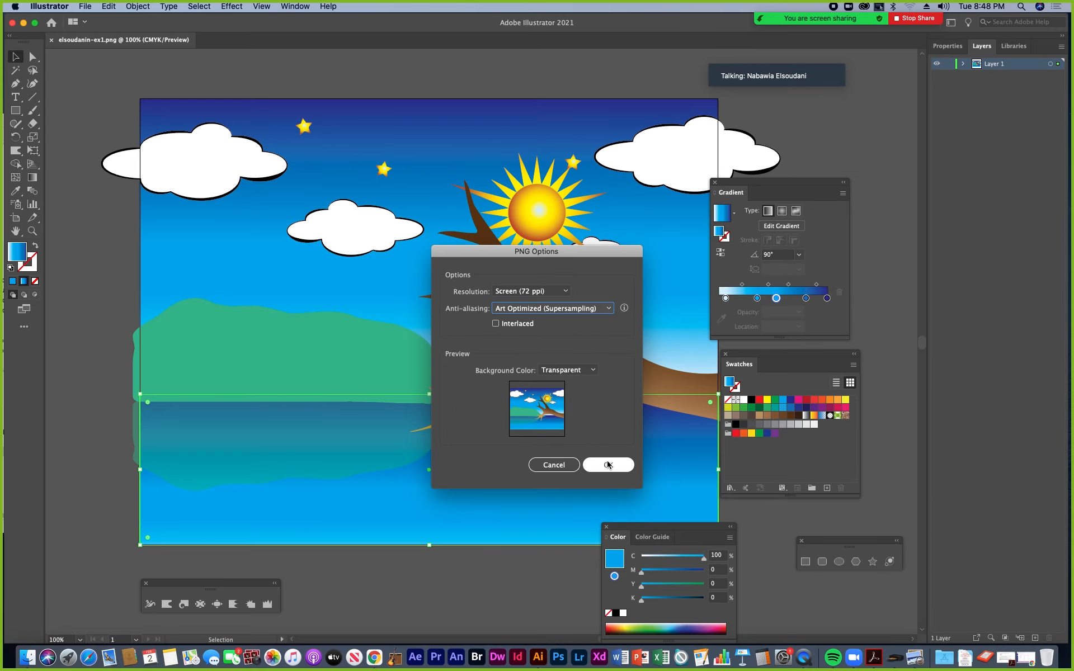
left_click(645, 518)
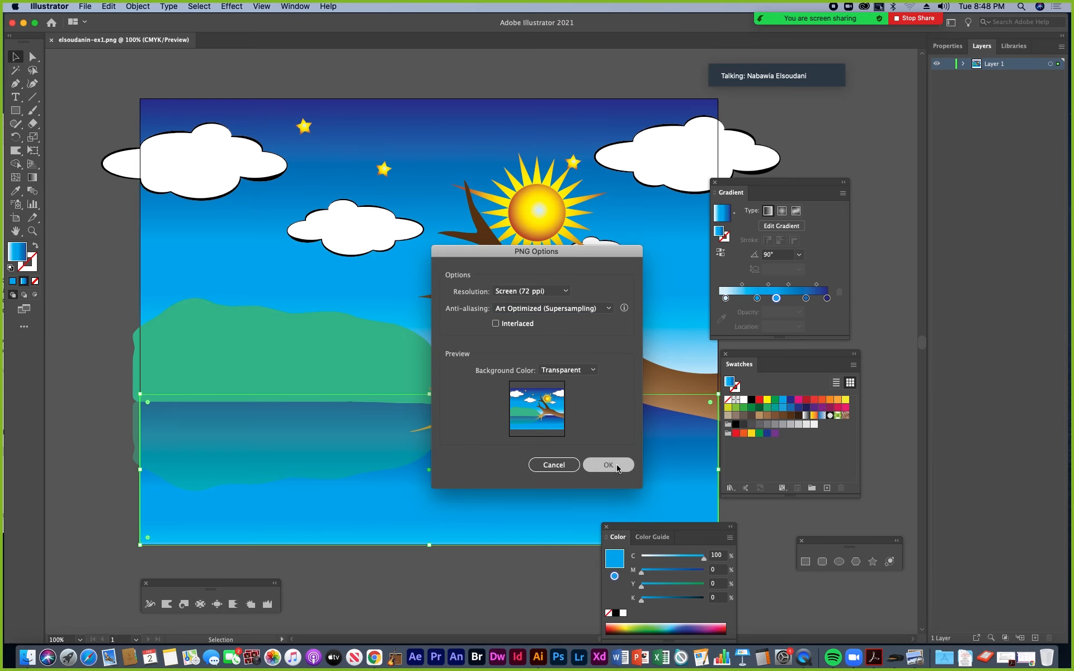
Switch to the Canvas course in Chrome and start a file-upload submission for the Exercise 1 assignment
left_click(26, 659)
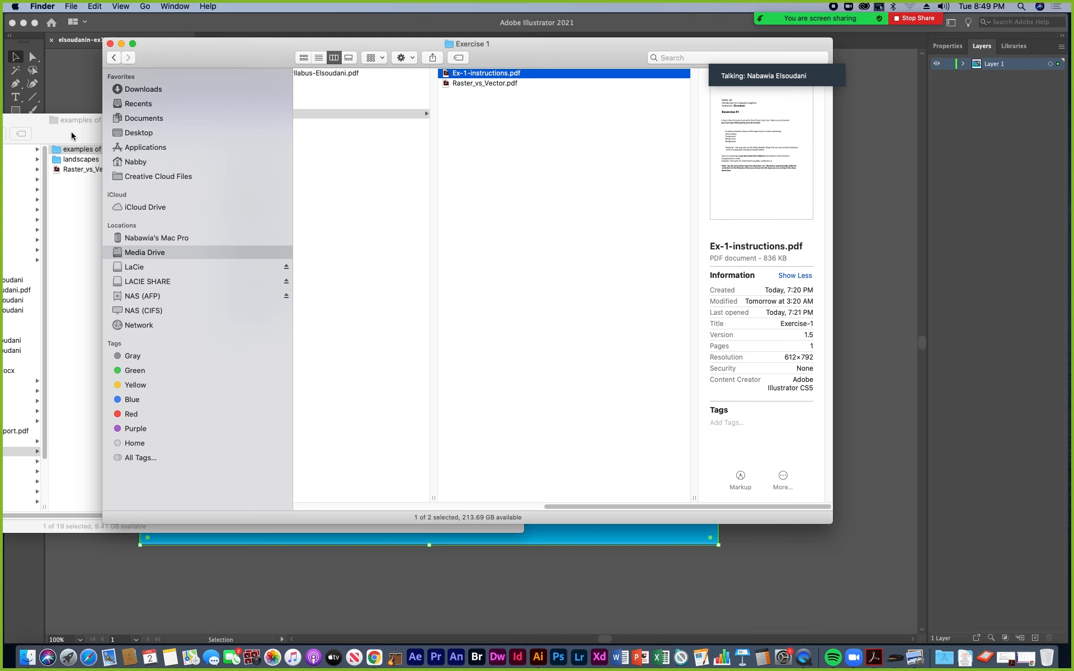
left_click(369, 662)
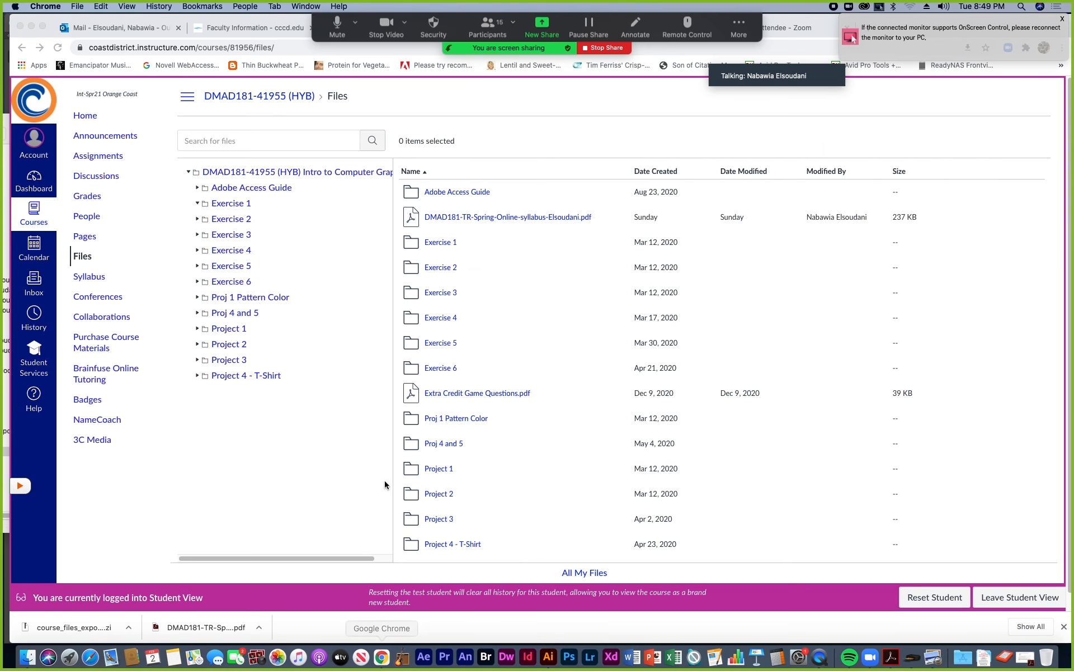
left_click(102, 158)
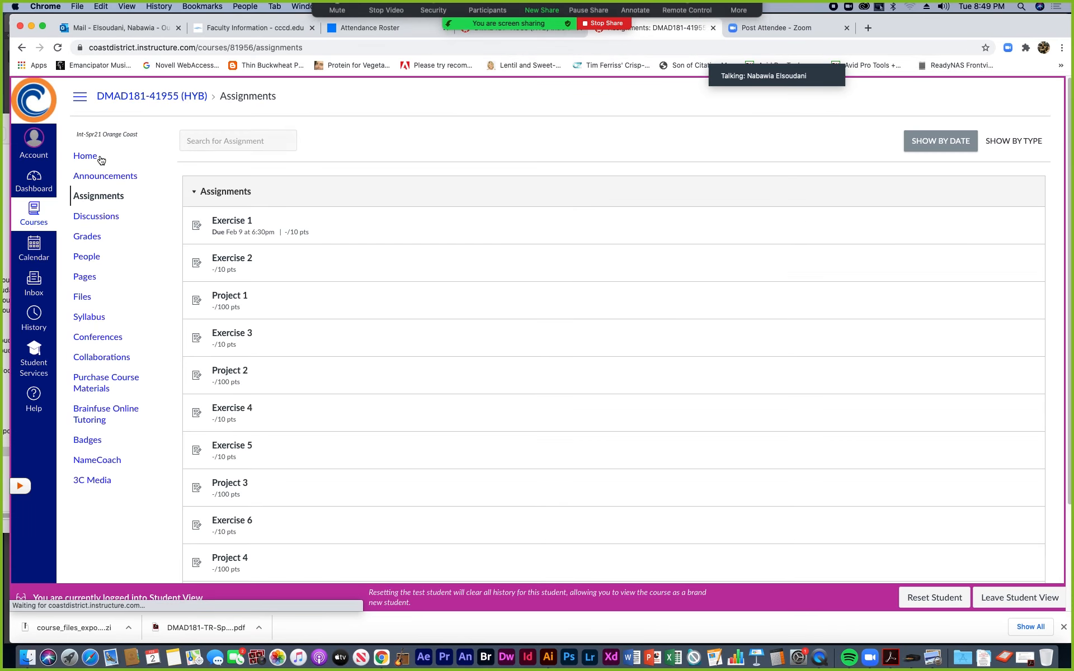
left_click(233, 223)
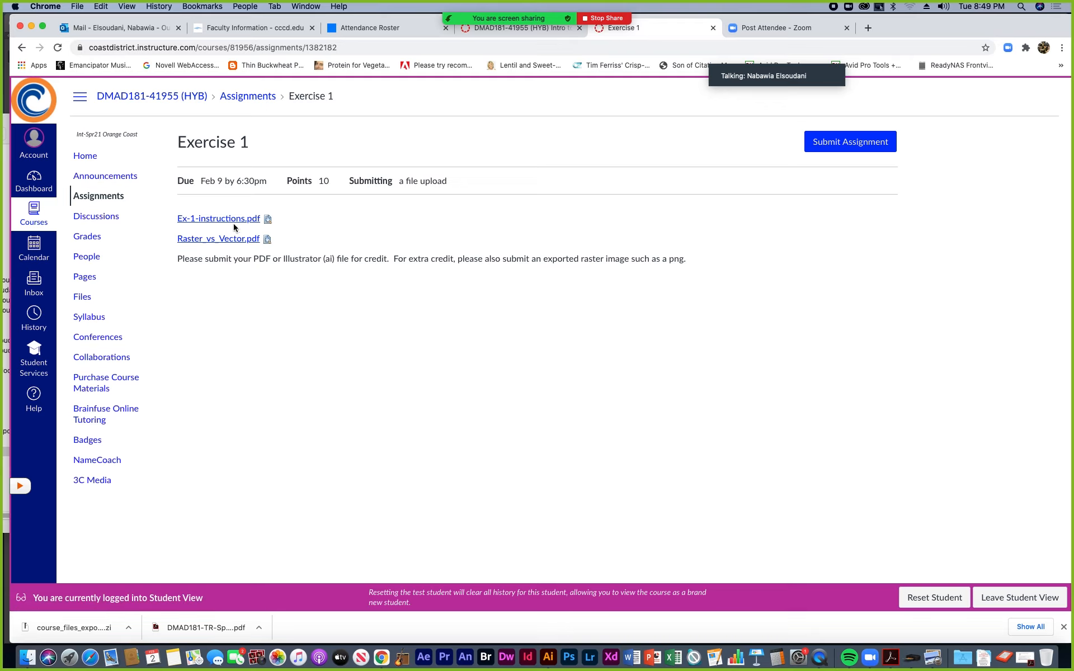
left_click(863, 146)
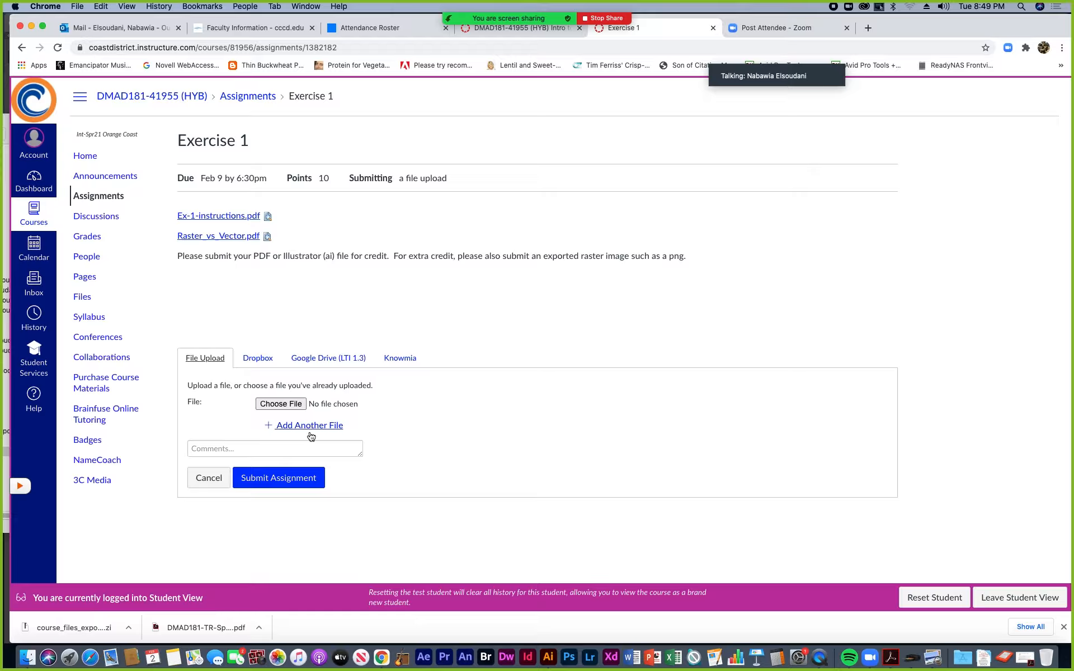
Attach the ex1 Illustrator (.ai) file from the 181-TTh-2021 folder to the Exercise 1 submission
left_click(288, 407)
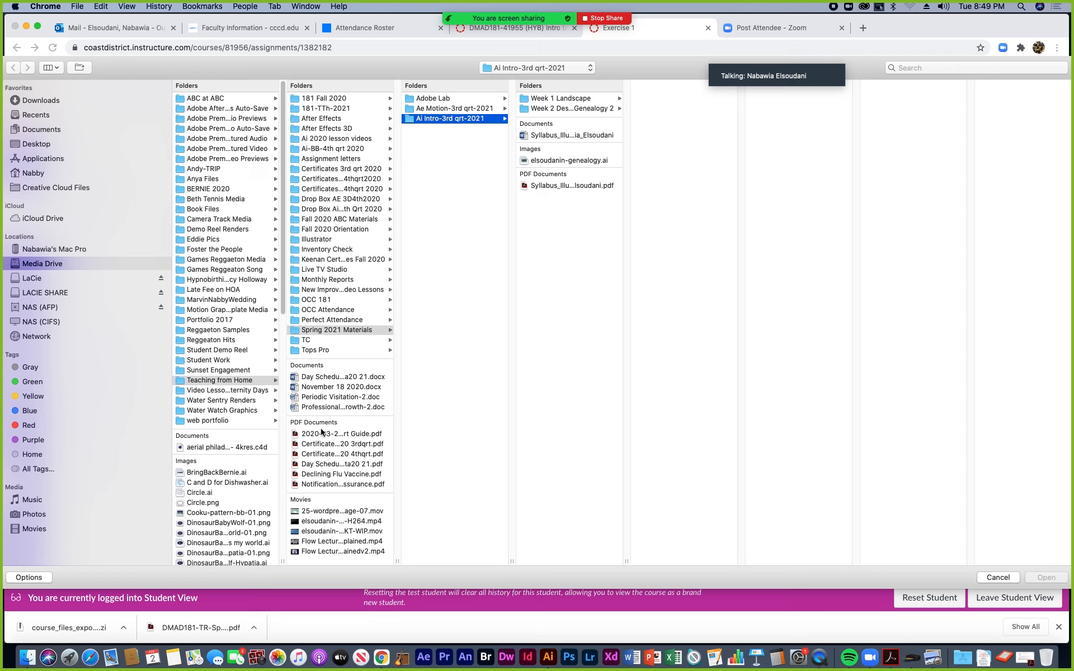
left_click(323, 108)
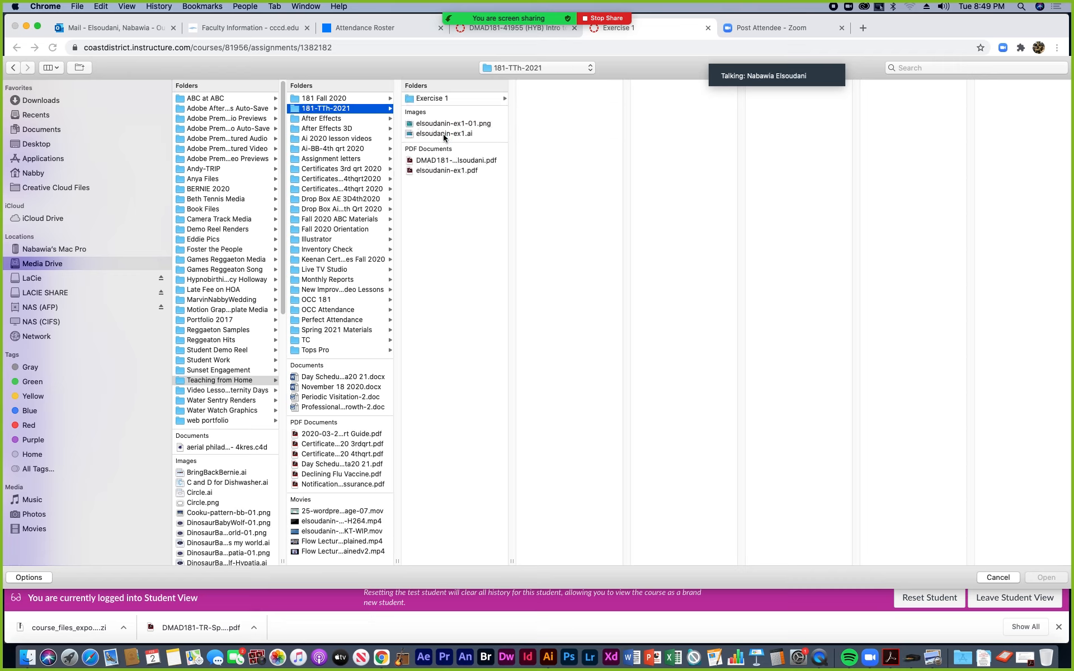
left_click(444, 134)
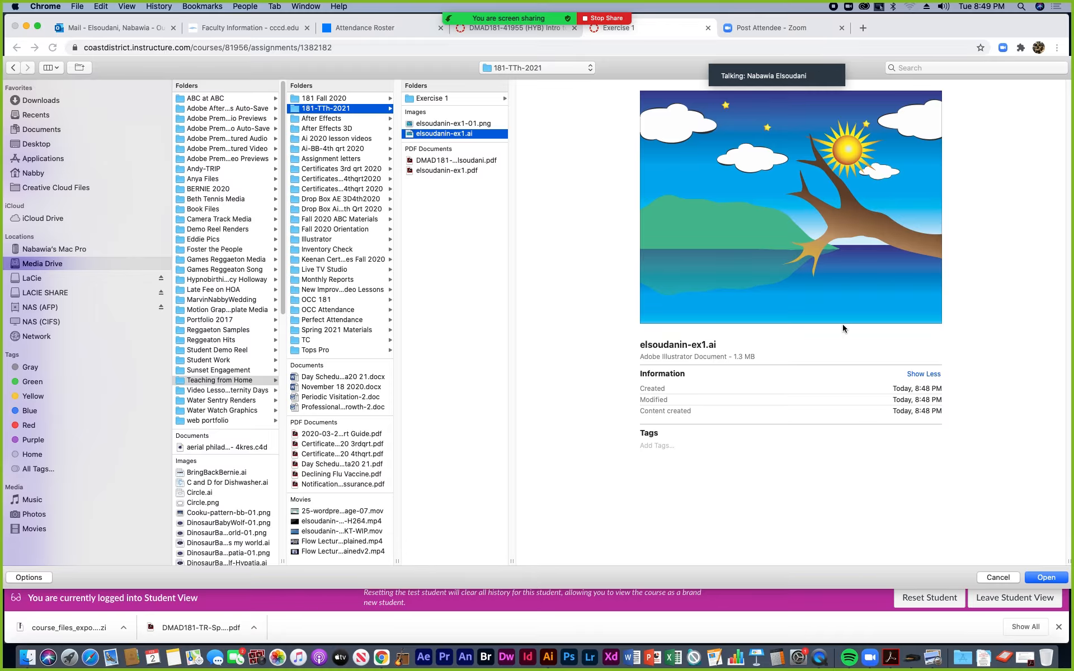
left_click(1044, 579)
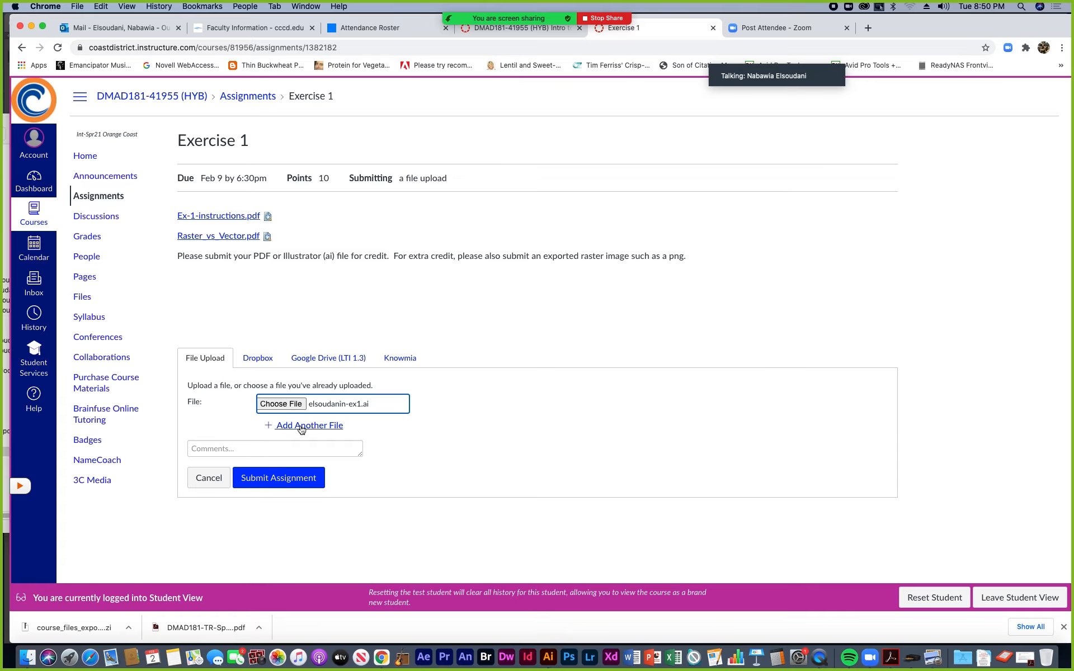
Add the exported ex1-01 PNG from the 181-TTh-2021 folder as a second file and submit the assignment
left_click(302, 426)
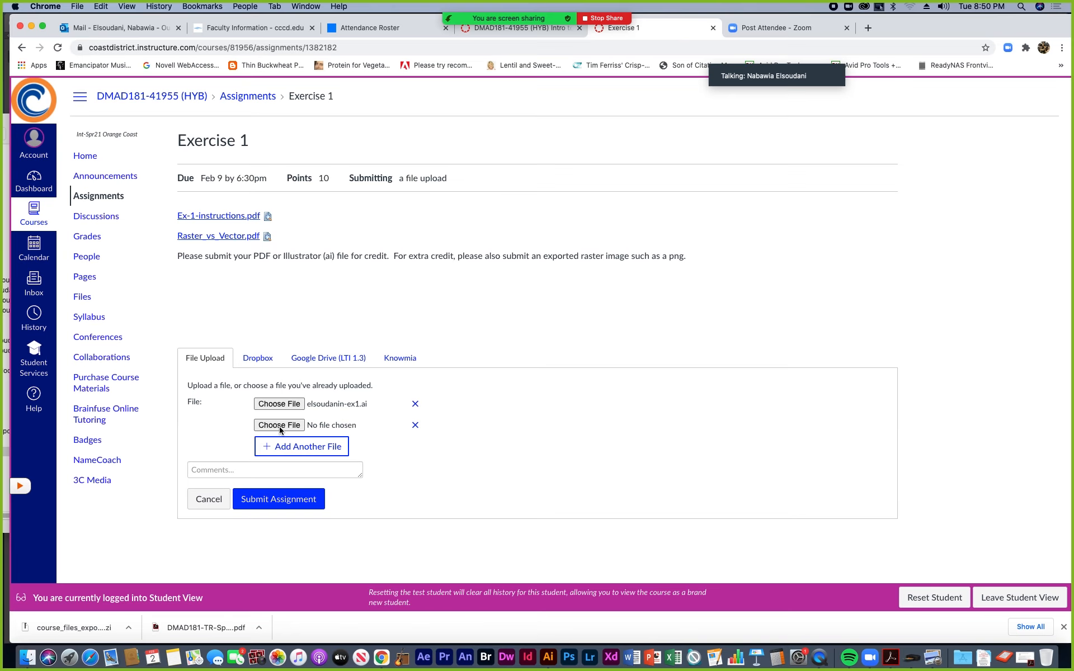
left_click(279, 425)
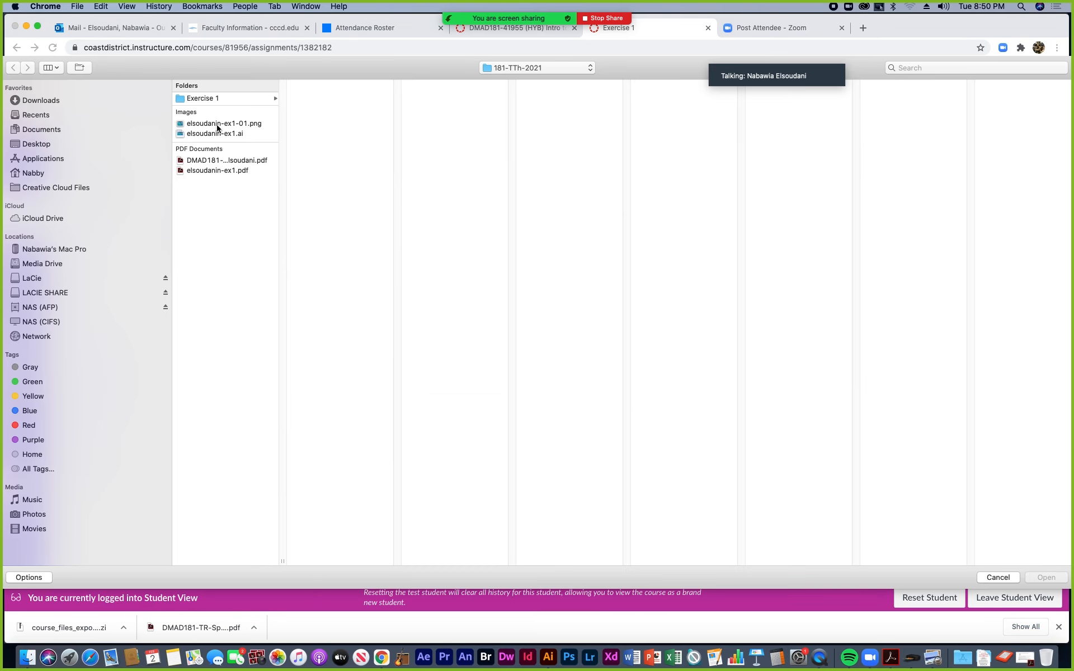
left_click(217, 124)
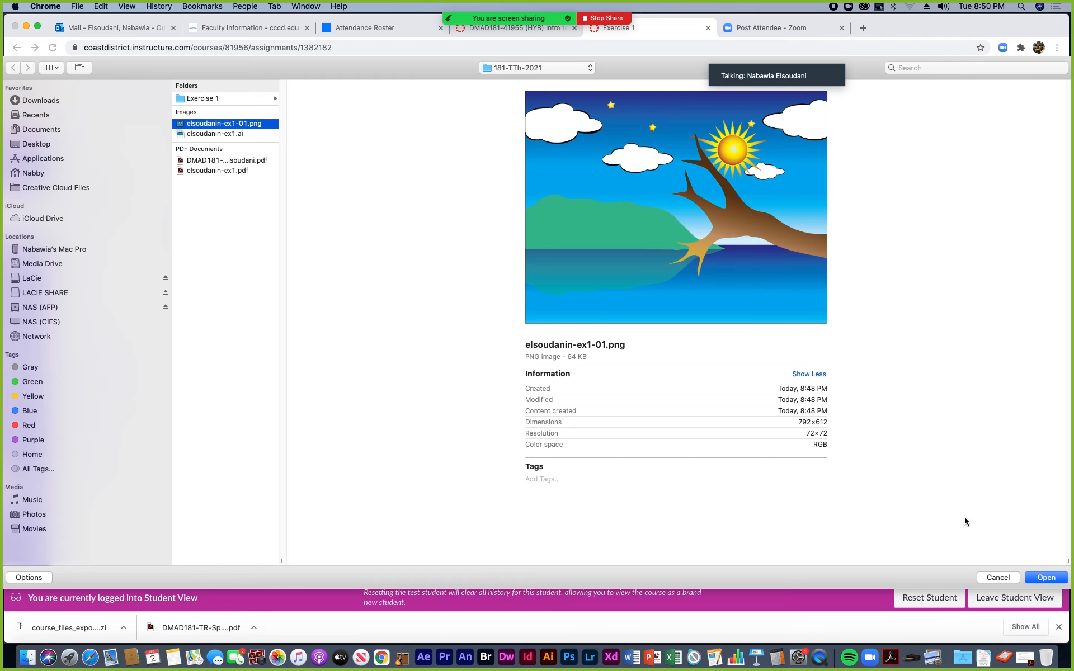
left_click(1045, 578)
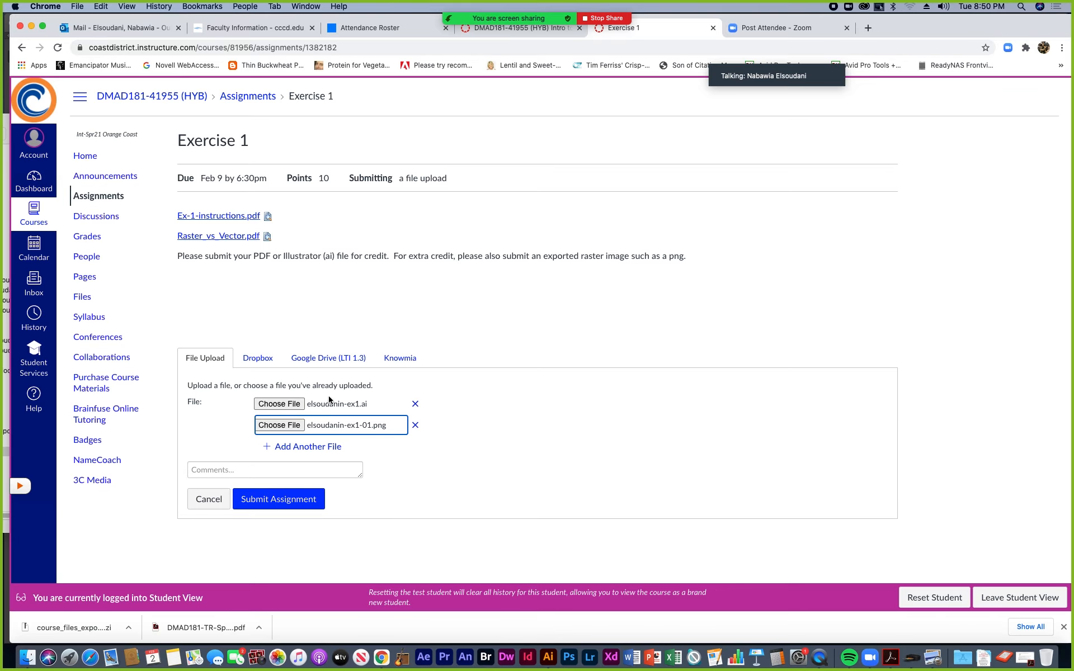
left_click(286, 503)
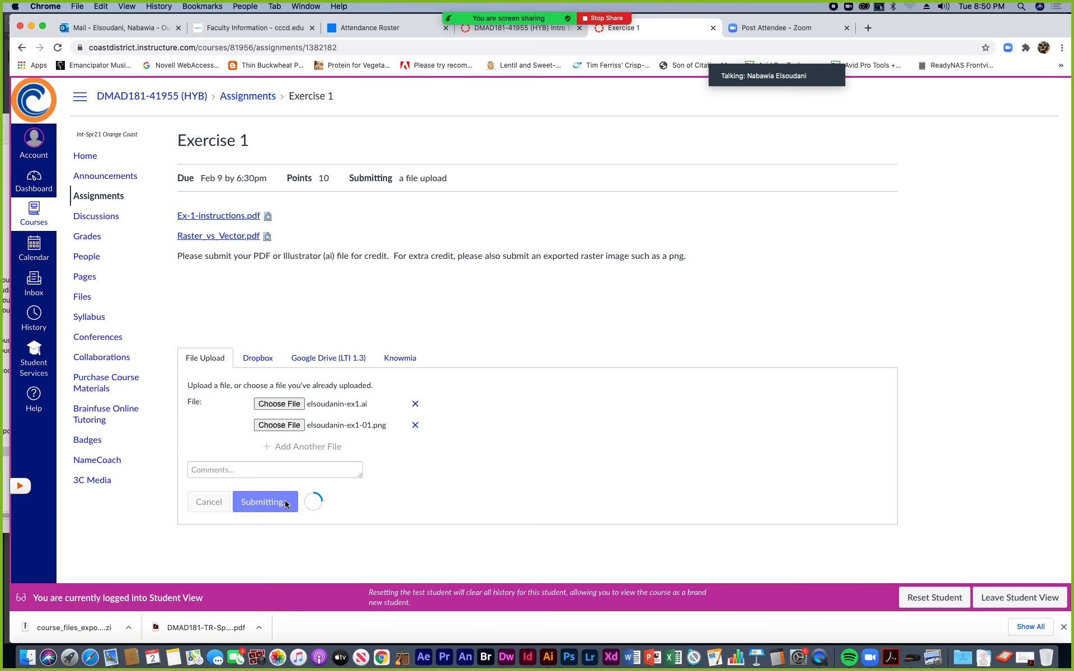